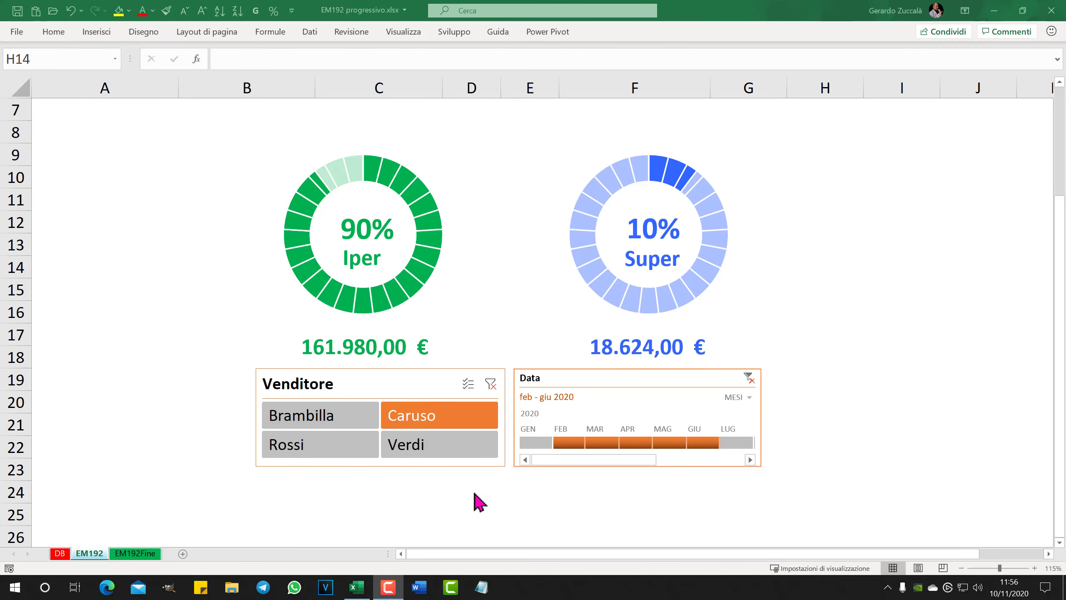
Step: Try each seller in the Venditore slicer: Caruso, Brambilla, Rossi, Verdi, then Caruso again
click(490, 384)
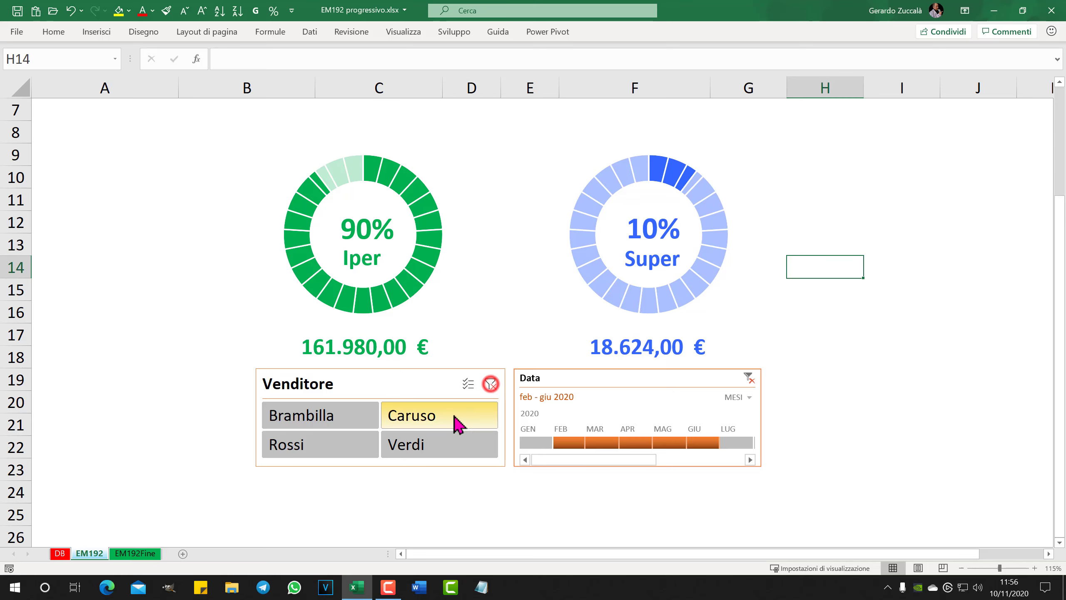
click(420, 415)
click(345, 415)
click(343, 439)
click(403, 445)
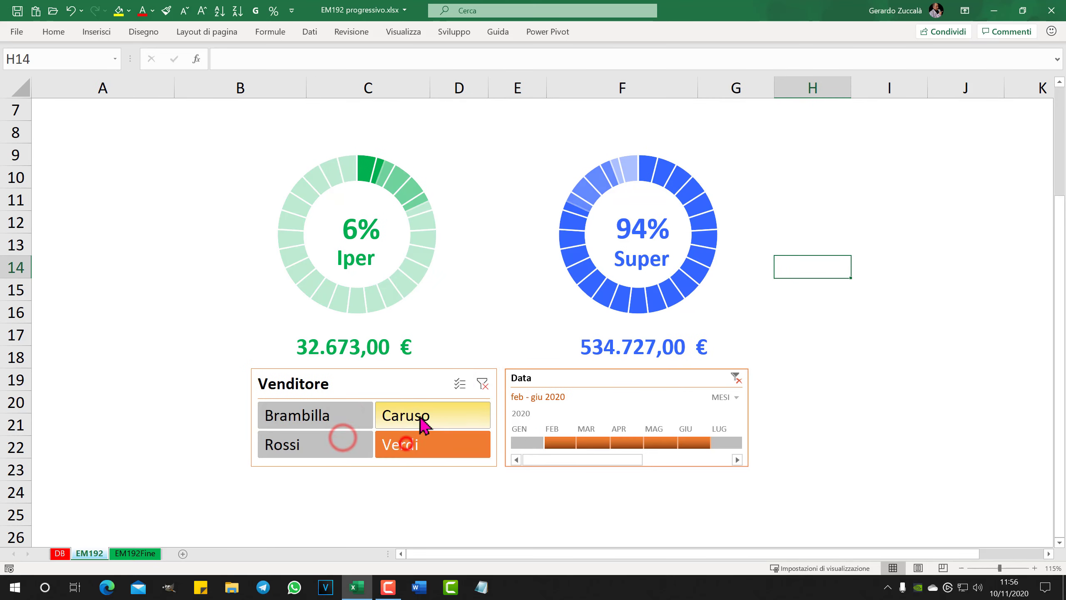
click(416, 415)
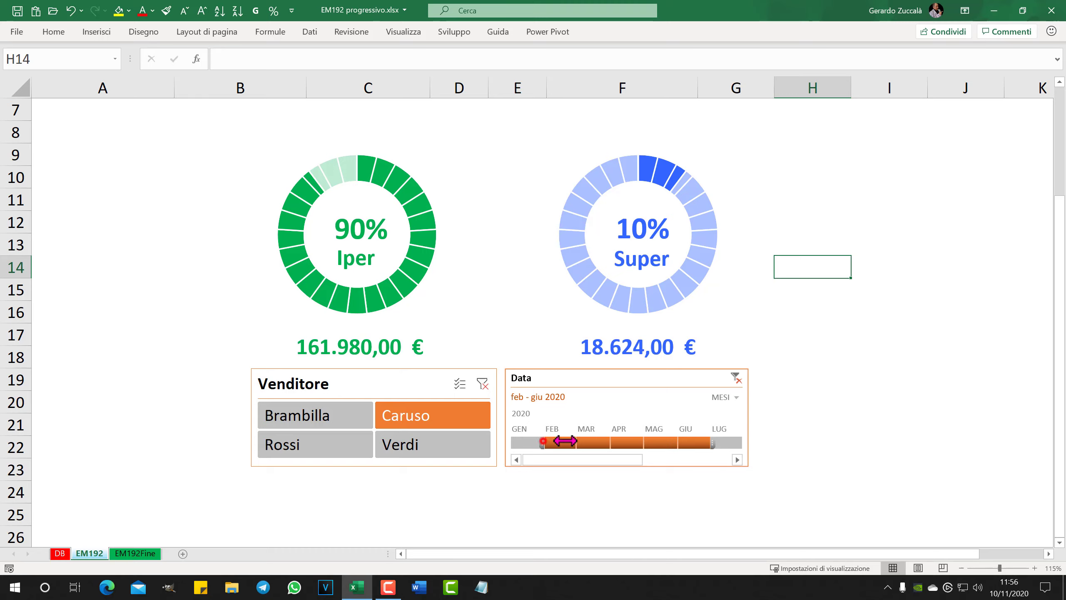
Step: Adjust the Data timeline range several times, ending on March–April 2020
drag(542, 443, 609, 444)
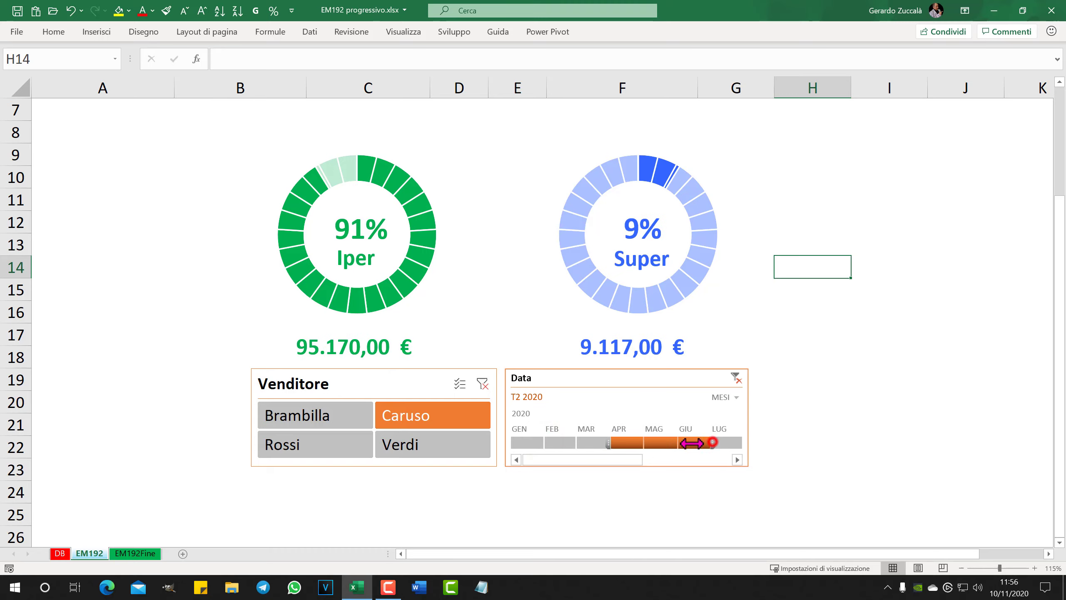
drag(692, 443, 678, 443)
drag(608, 443, 542, 443)
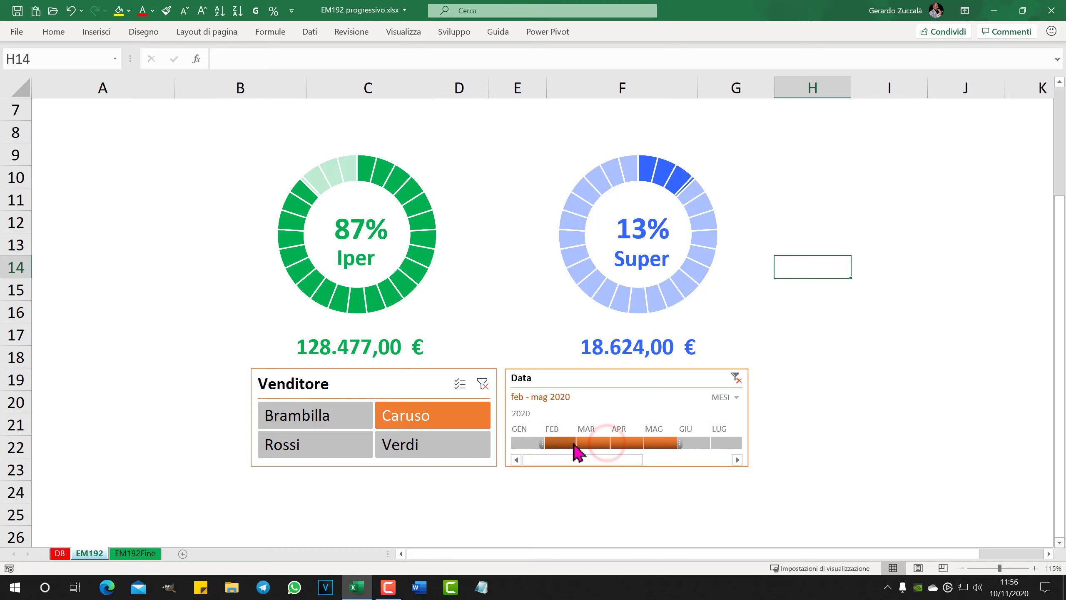
click(592, 443)
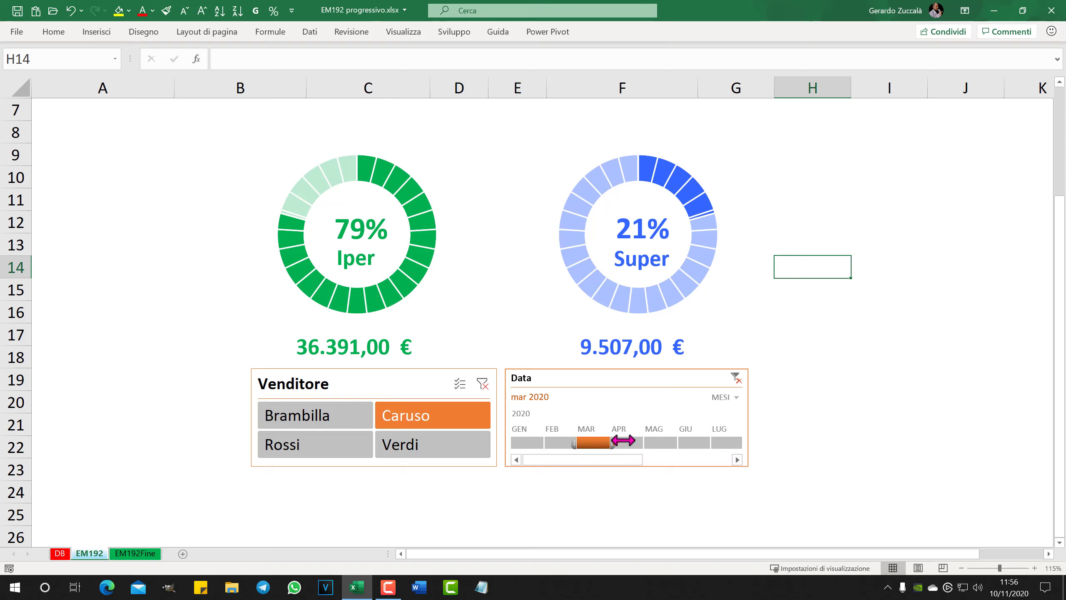
drag(623, 441, 640, 441)
Step: Switch the slicer through Rossi and Brambilla, then clear it to include all sellers
click(426, 416)
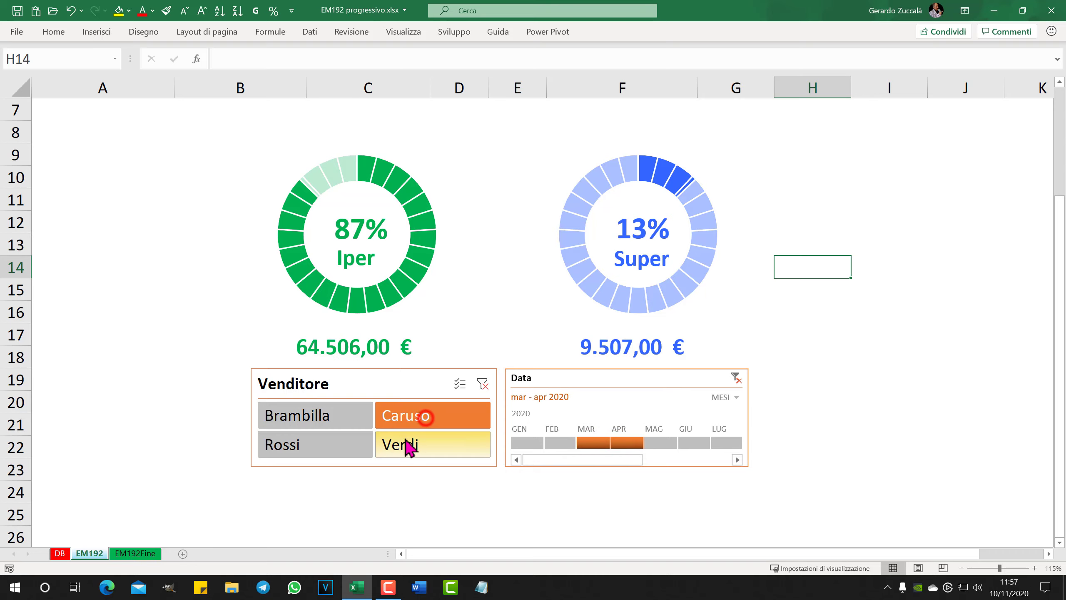
click(334, 445)
click(336, 413)
click(483, 384)
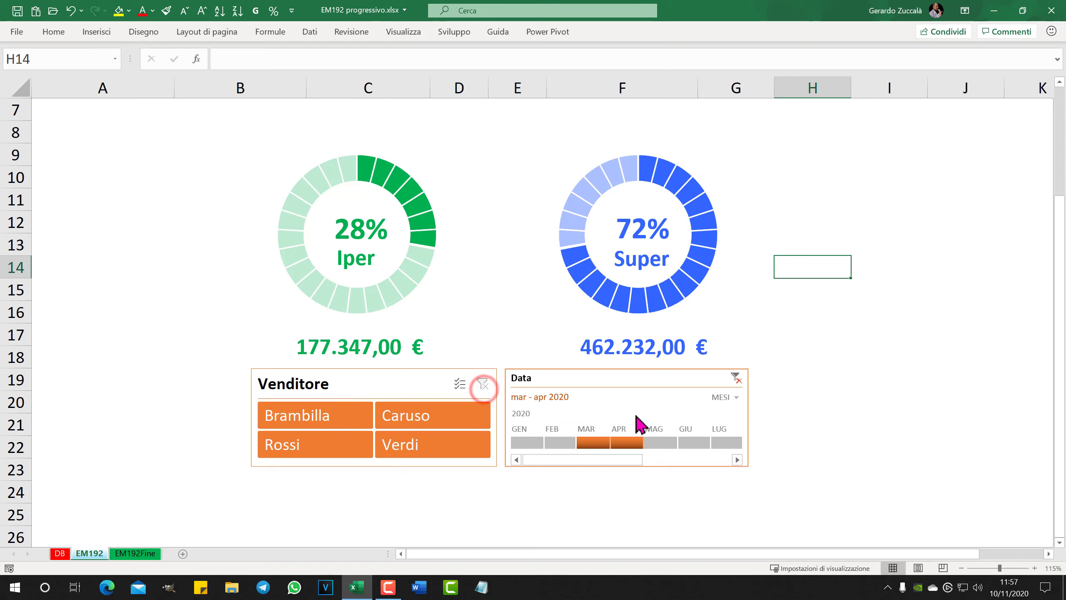
Step: Widen the Data timeline to span March–June 2020
mouse_move(643, 441)
drag(649, 441, 683, 445)
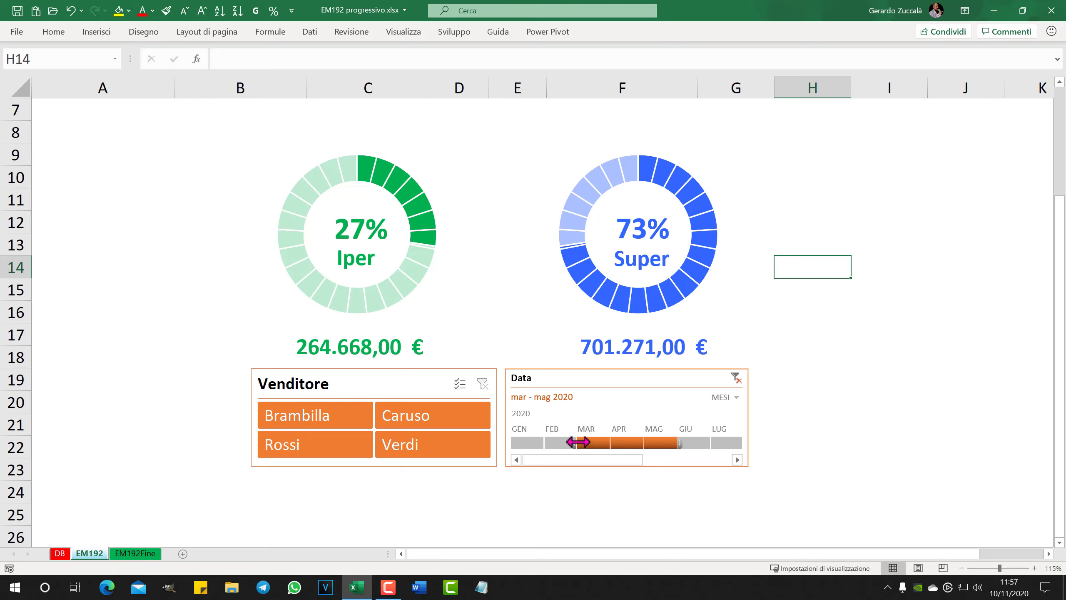
drag(578, 442, 543, 442)
drag(680, 443, 712, 442)
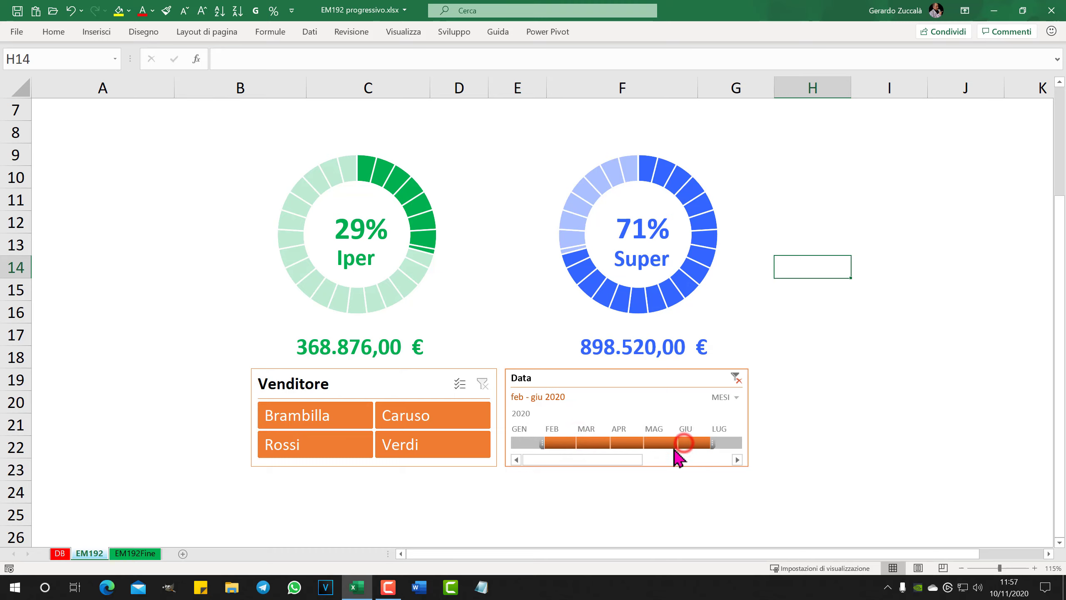
drag(558, 445, 577, 445)
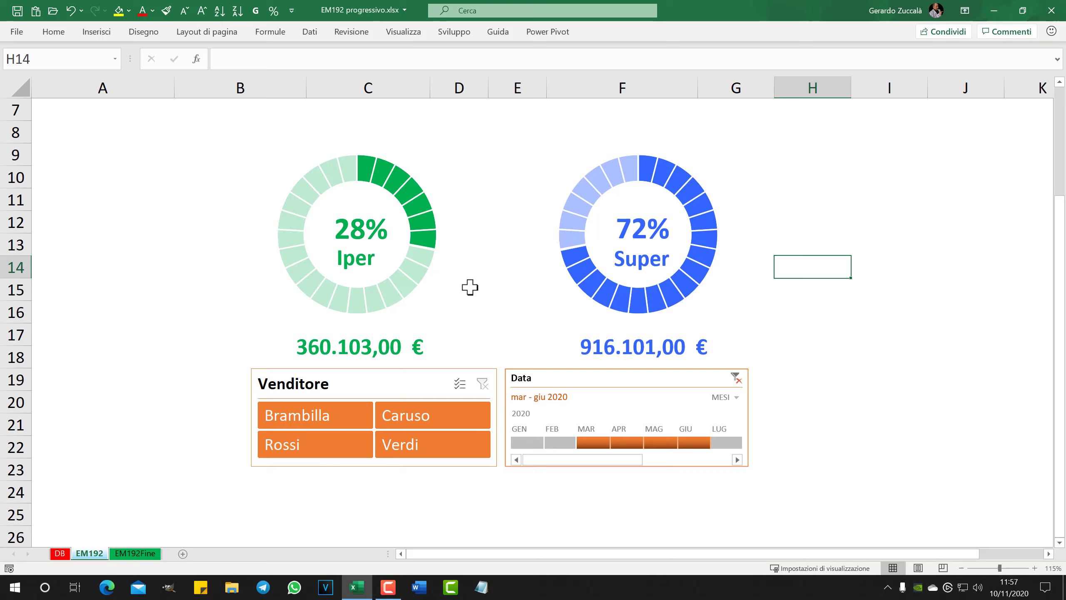
Step: Filter the Venditore slicer to Caruso, then Verdi, then Brambilla
click(440, 414)
click(418, 444)
click(357, 416)
Step: Check the Iper total in pivot cell B4
scroll(458, 319, up, 2)
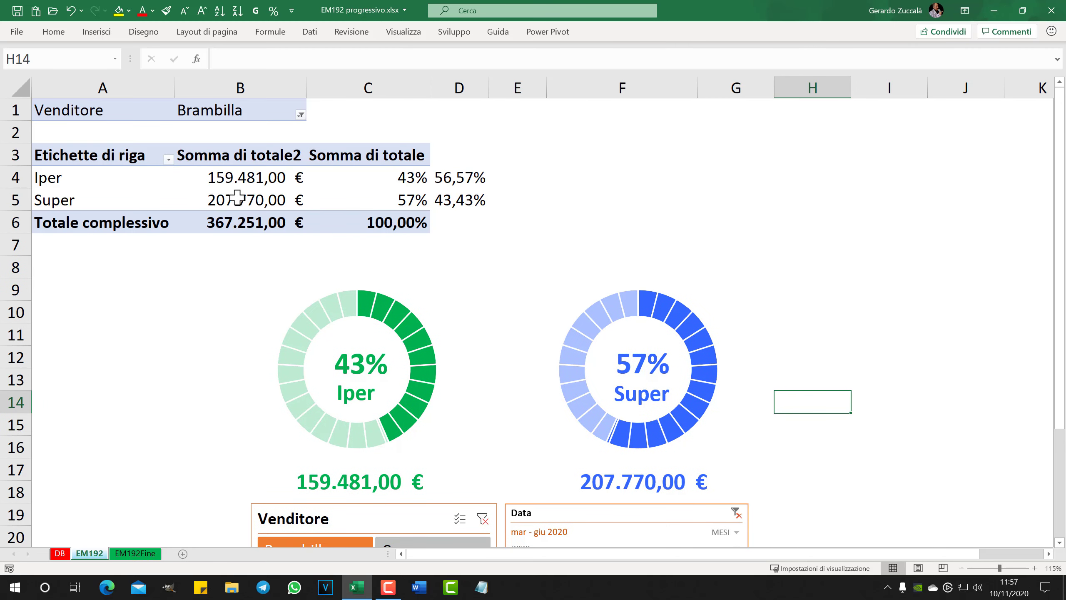
click(230, 177)
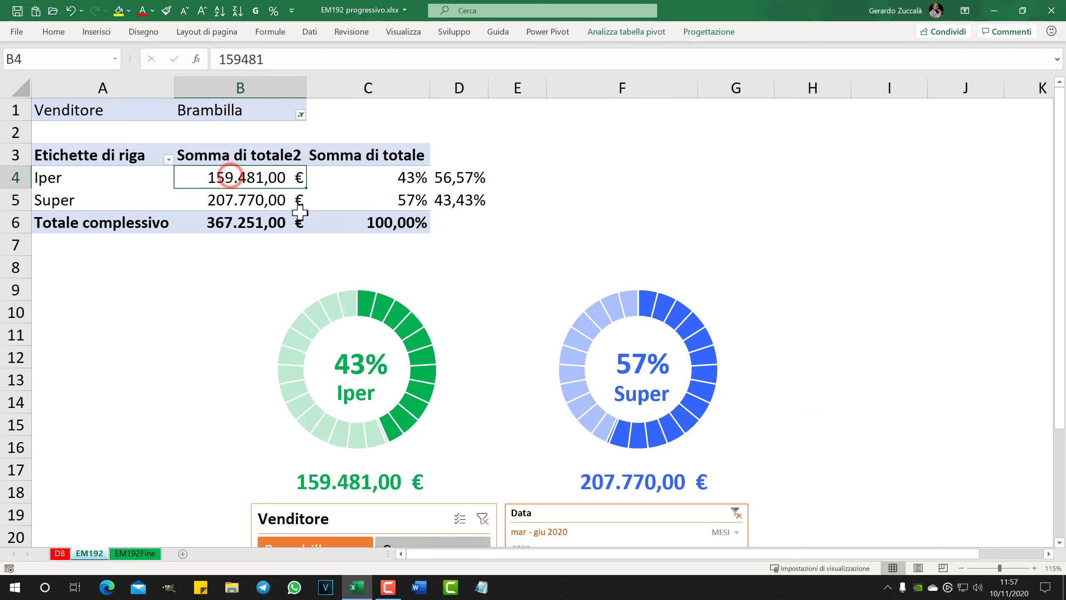
scroll(347, 374, down, 2)
scroll(404, 437, down, 1)
Step: Filter the Venditore slicer to Caruso, giving Iper 88% and Super 12%
click(410, 441)
scroll(369, 390, up, 2)
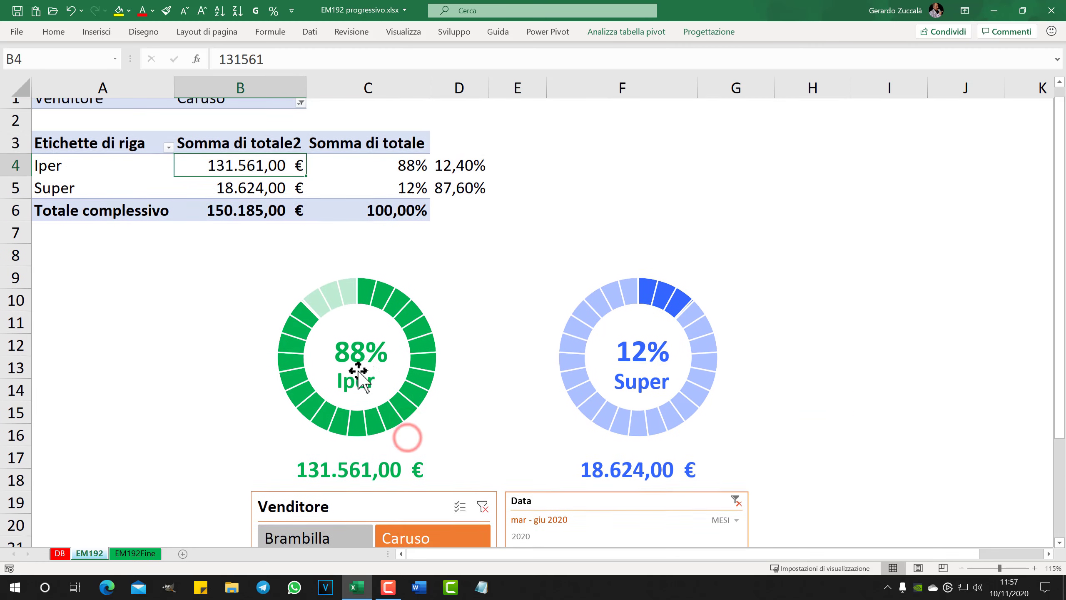
ctrl+scroll(430, 366, down, 1)
ctrl+scroll(432, 370, down, 1)
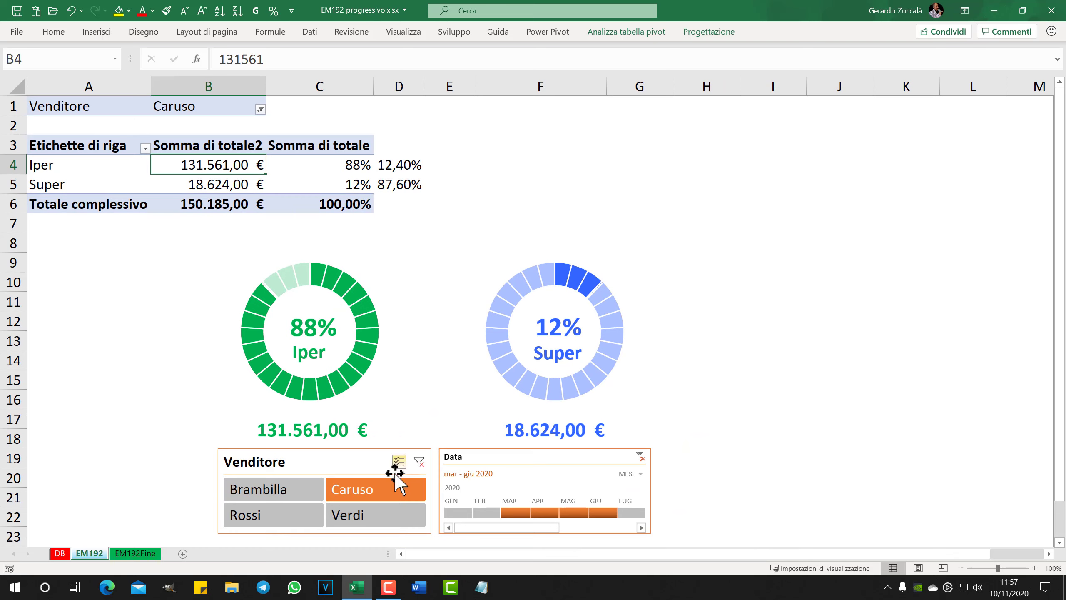
click(422, 462)
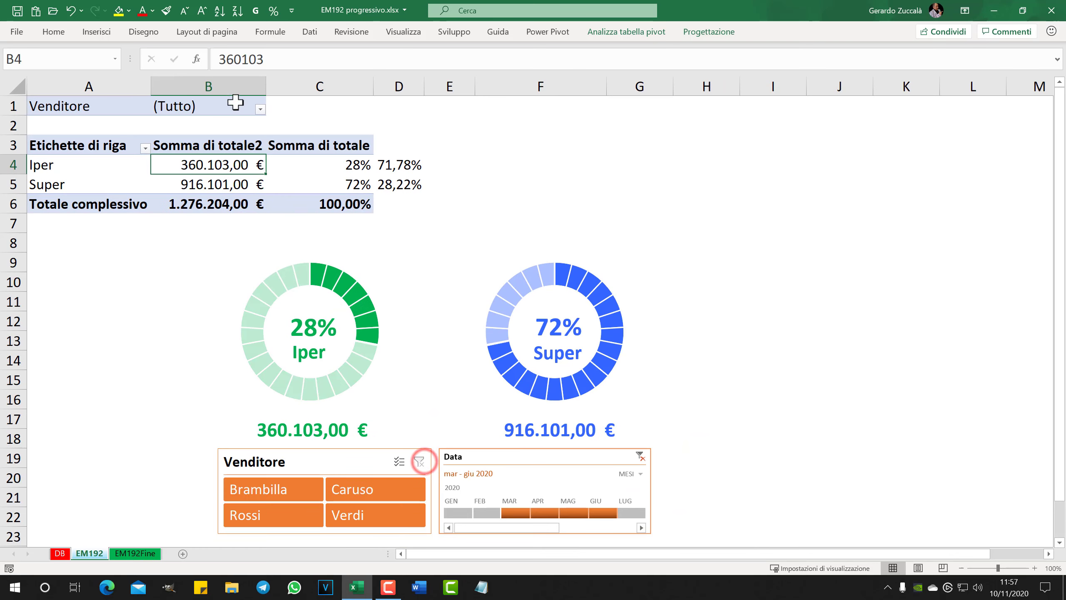
click(371, 490)
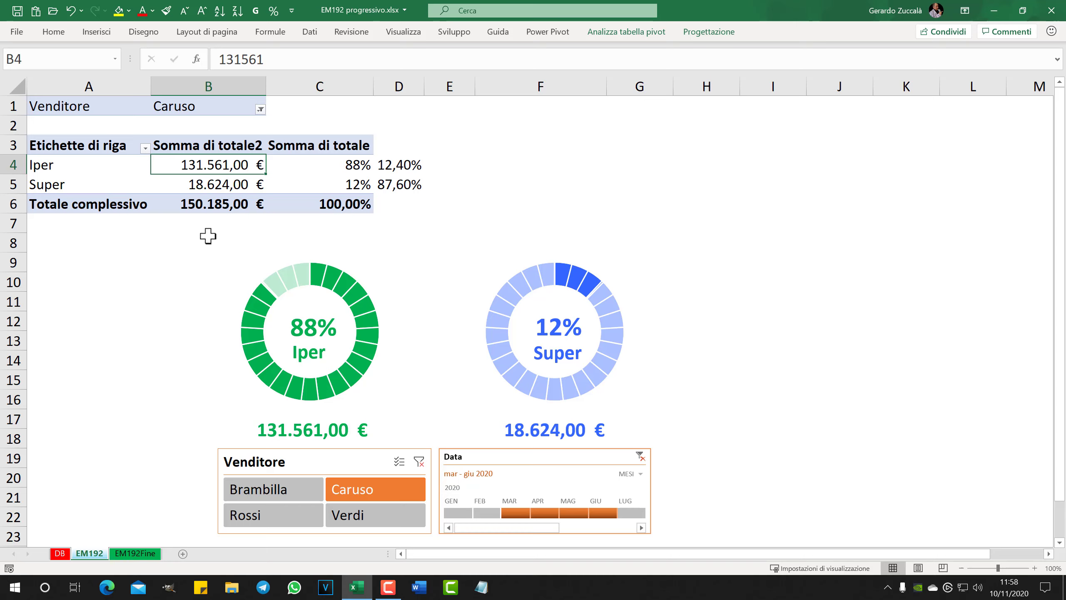
Step: Review Caruso's Super and Iper totals in B5 and B4, then go to the EM192Fine sheet
click(210, 185)
click(212, 167)
click(138, 555)
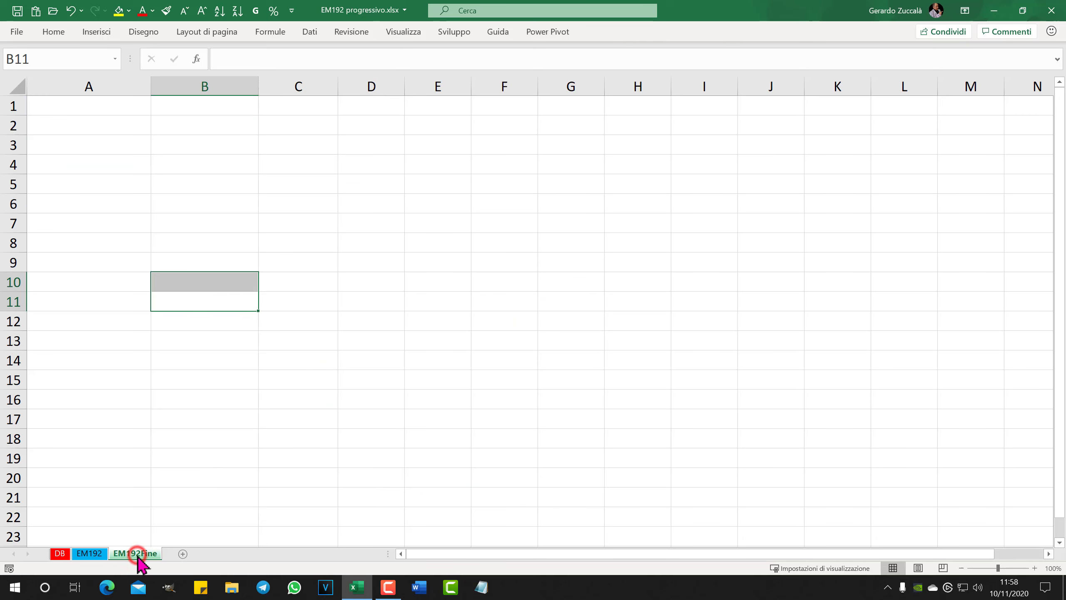
Step: On the DB sheet, browse the sales data down to its last row and back
click(62, 553)
click(192, 247)
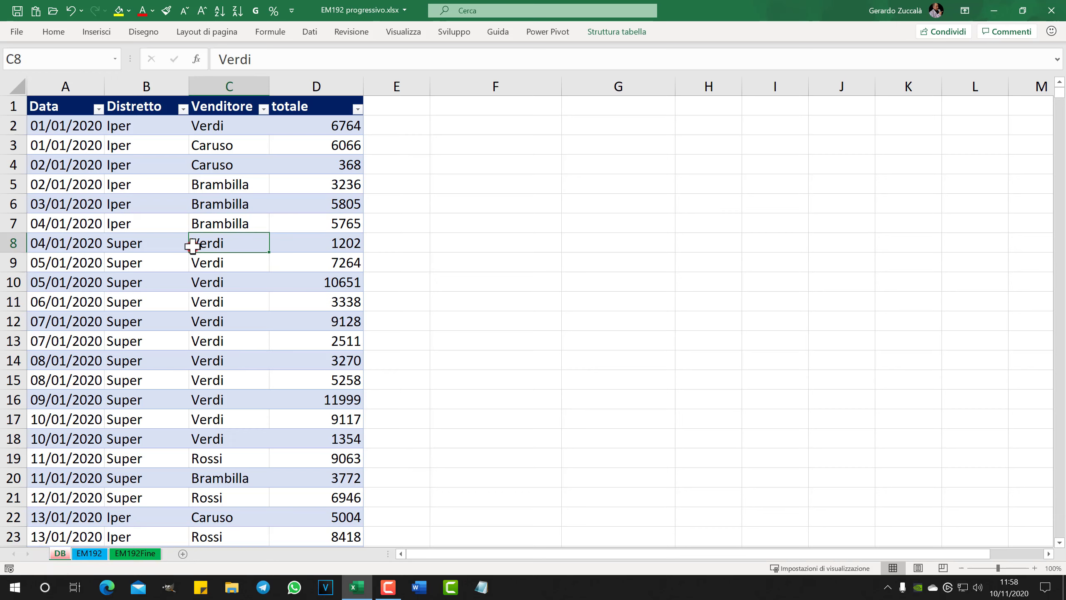
click(192, 179)
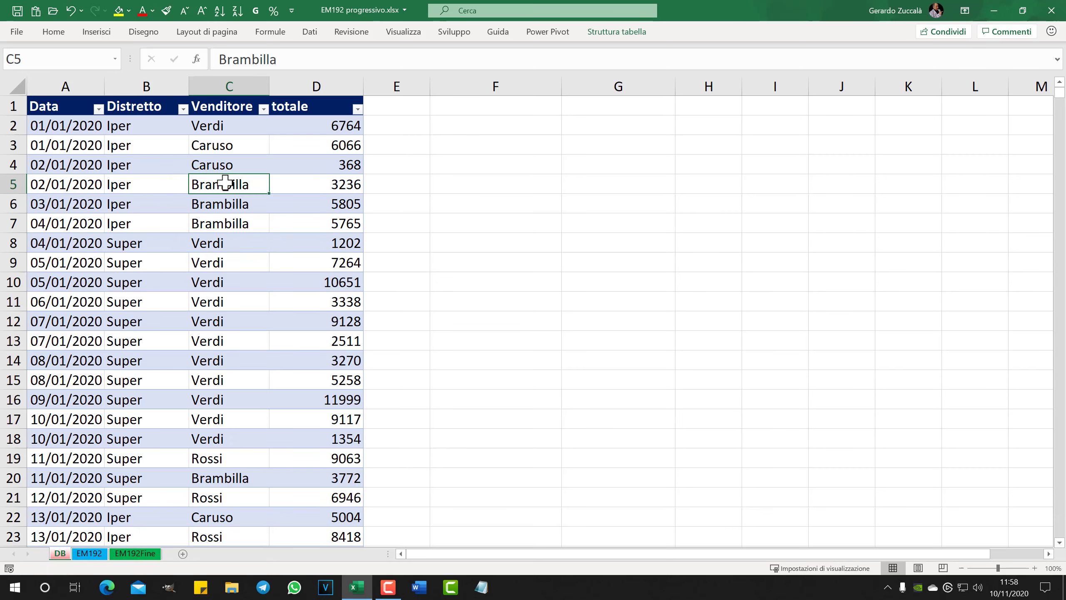
key(ctrl+Down)
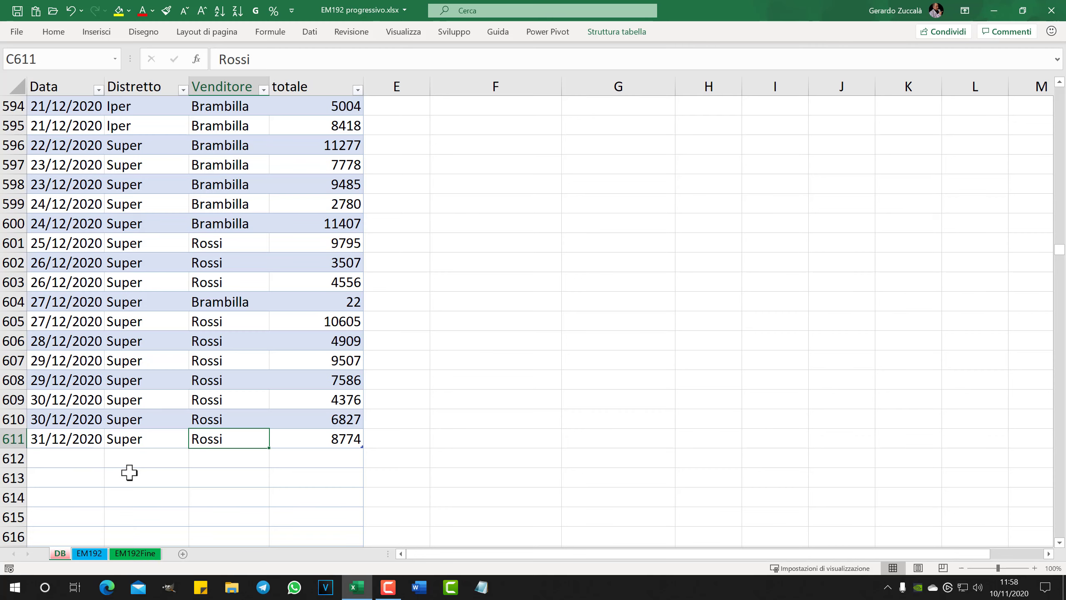
key(ctrl+Home)
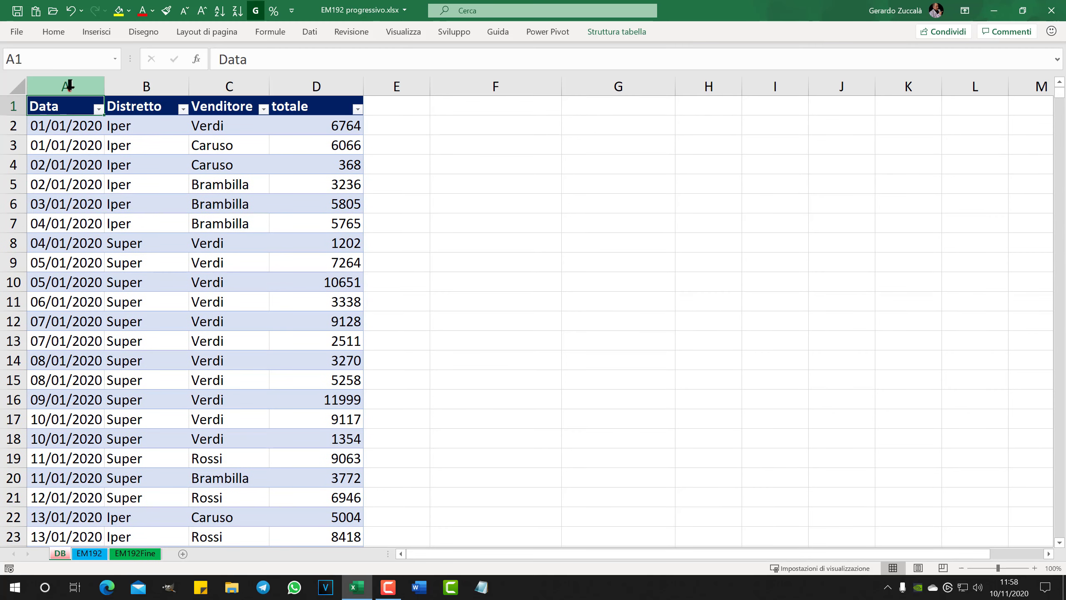
Step: Inspect the Data, Distretto, Venditore and totale columns of the sales data
click(85, 99)
click(134, 90)
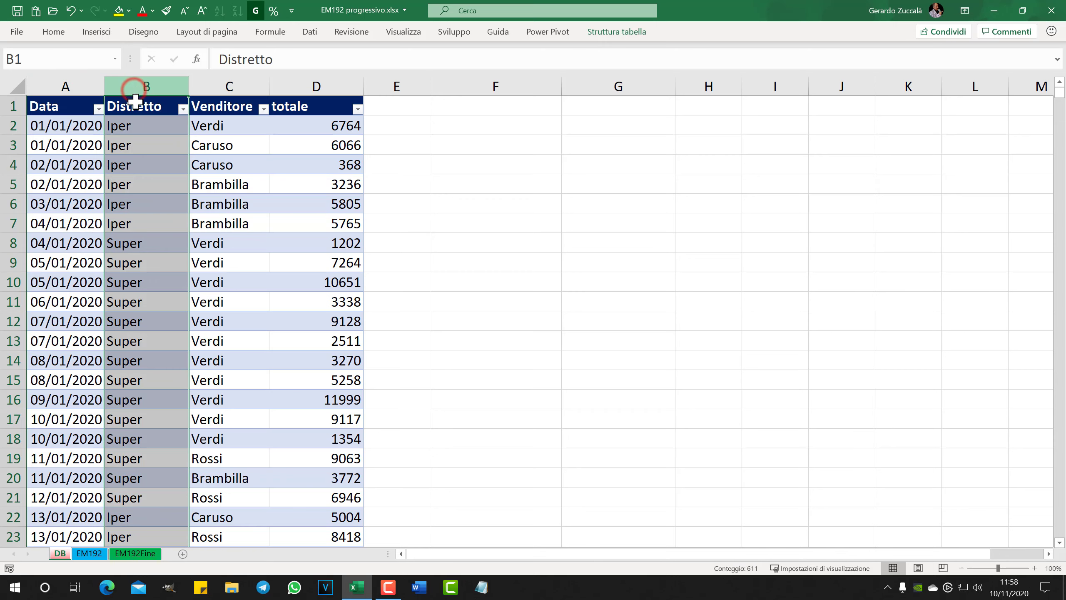
drag(134, 126, 130, 369)
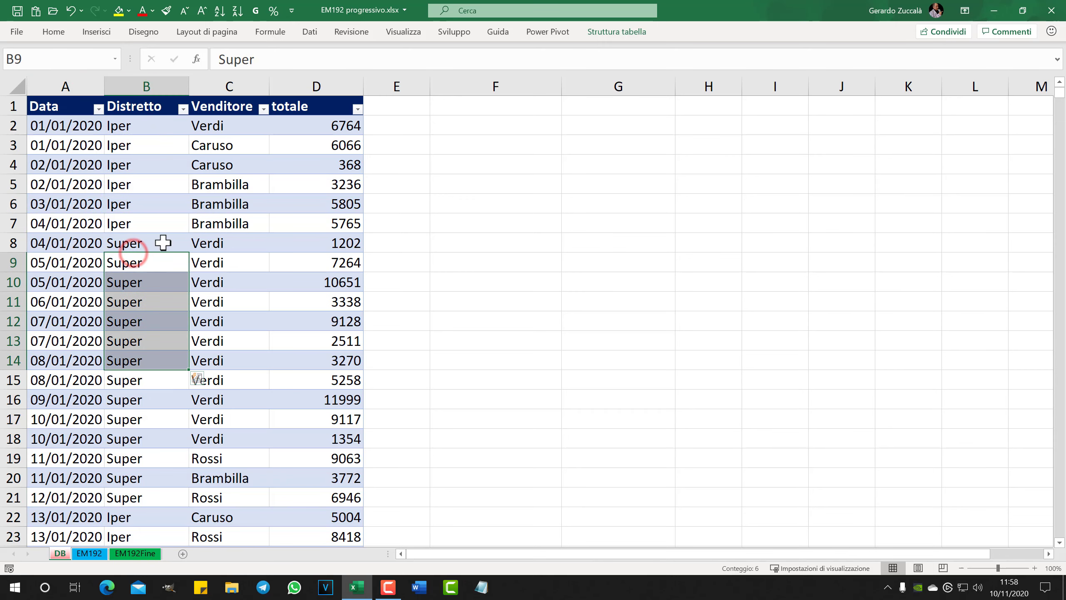
click(229, 86)
click(303, 86)
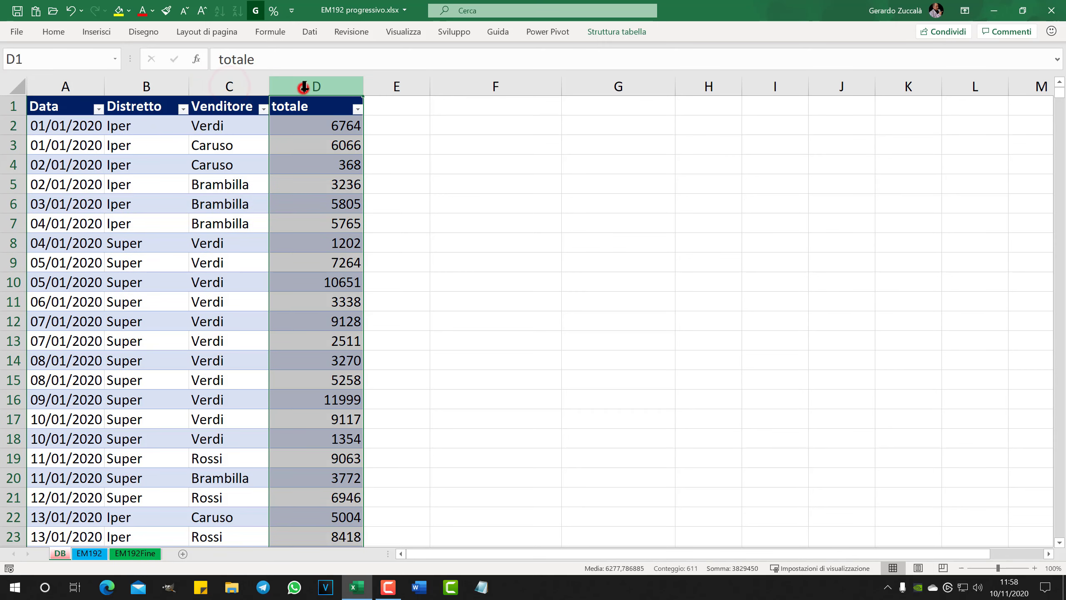
click(168, 191)
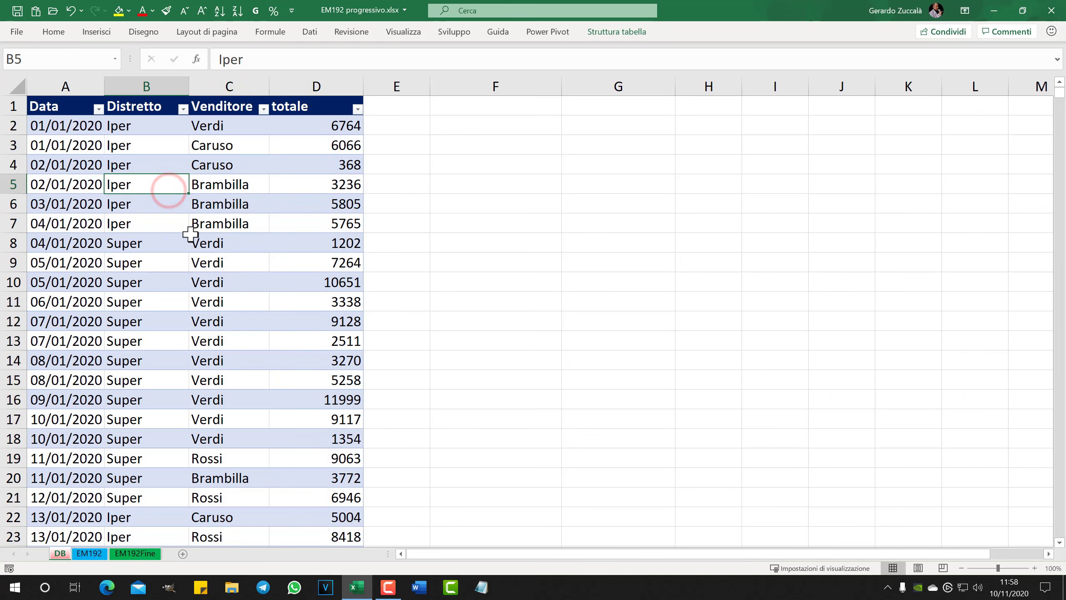
click(236, 223)
Step: Check the empty rows below the end of the data table, then return to the top
key(ctrl+Down)
scroll(231, 285, down, 2)
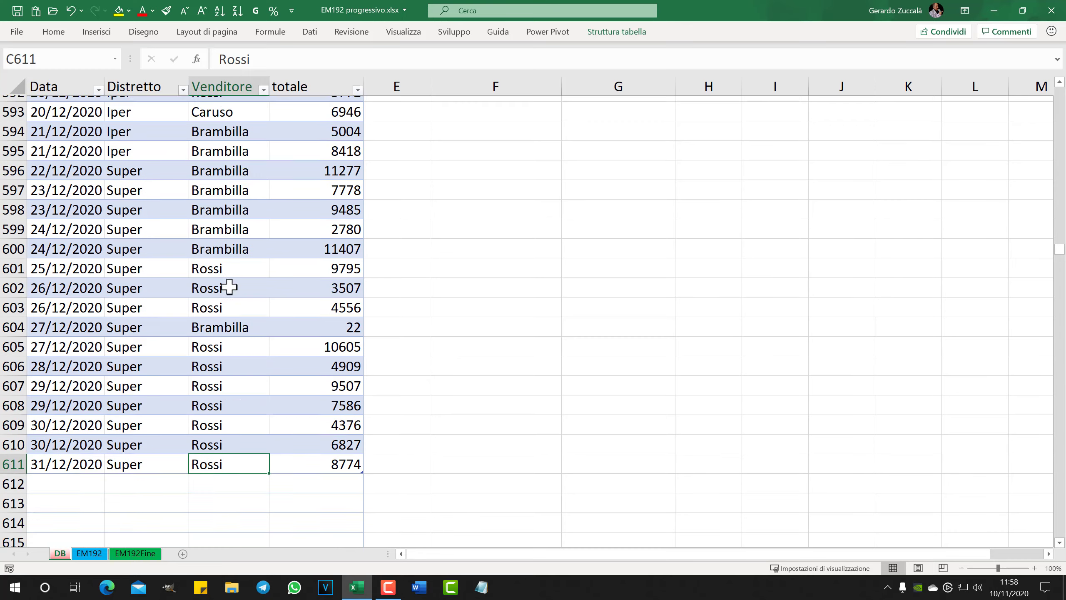
scroll(126, 336, down, 2)
drag(68, 359, 330, 359)
drag(76, 378, 342, 374)
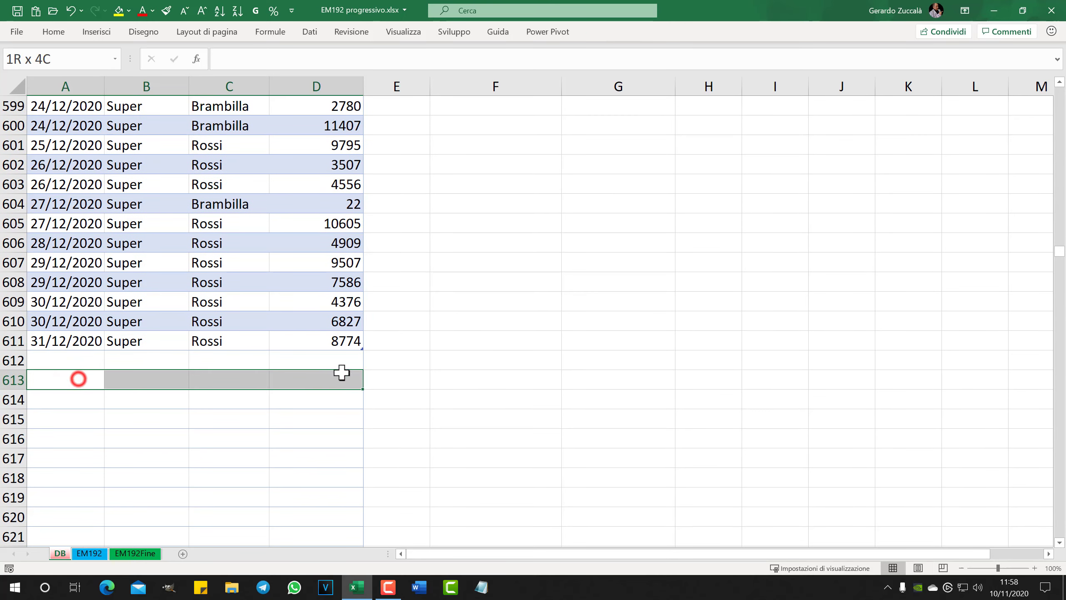
drag(75, 400, 352, 399)
drag(76, 419, 340, 419)
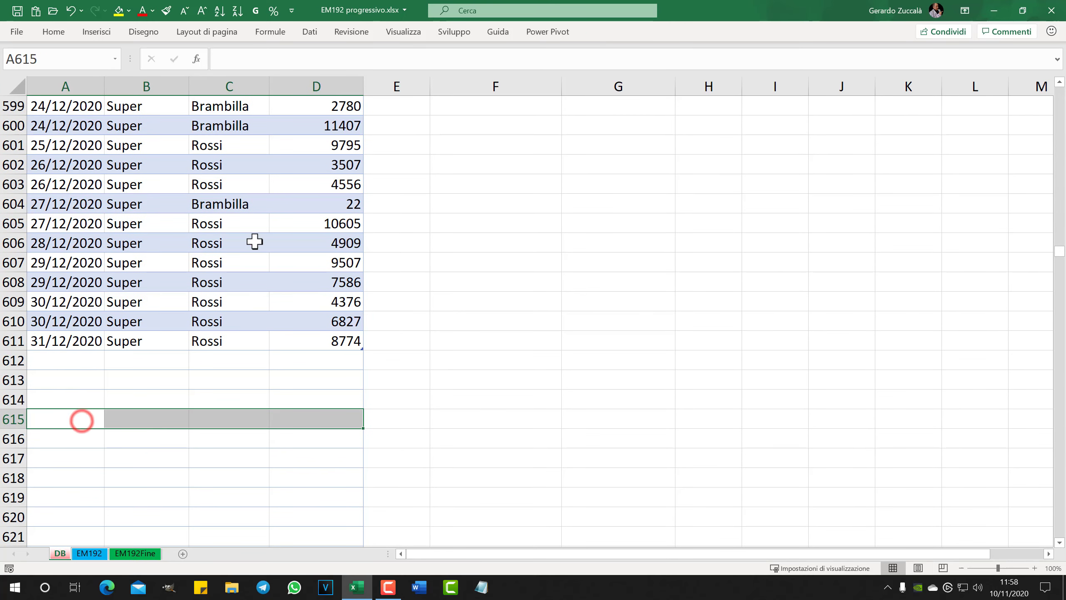
click(252, 243)
key(ctrl+Home)
Step: Confirm in Struttura tabella that the table is named DB, then switch to EM192Fine
click(205, 222)
click(176, 205)
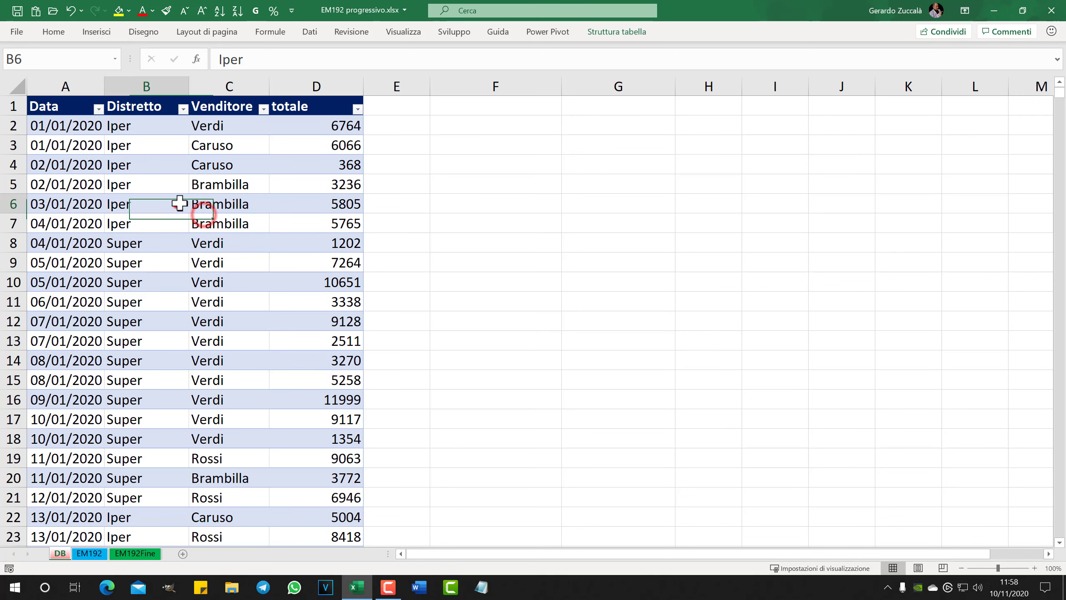
click(210, 282)
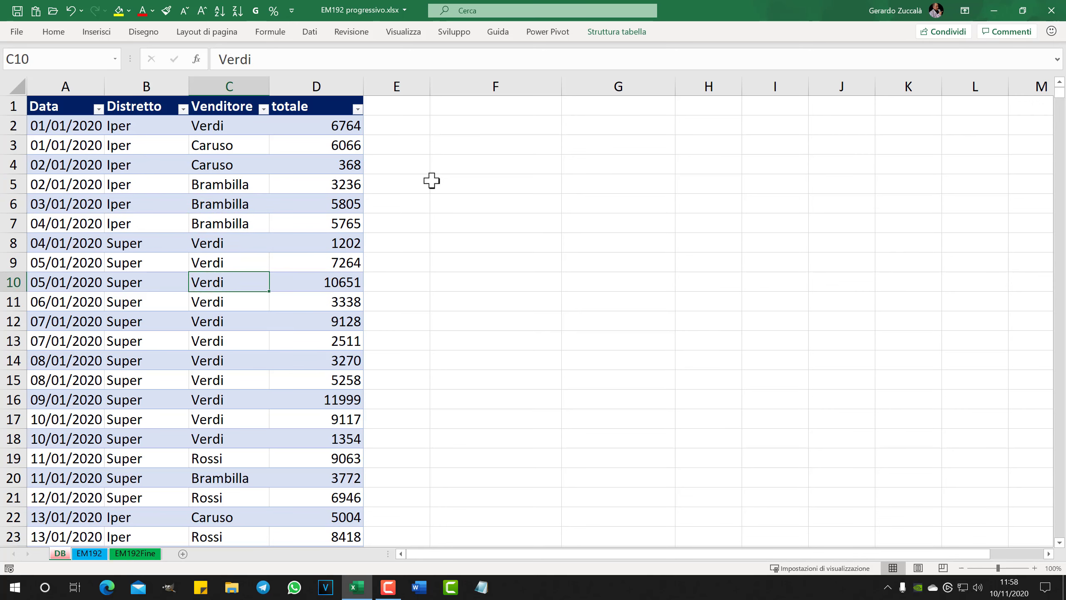
click(609, 32)
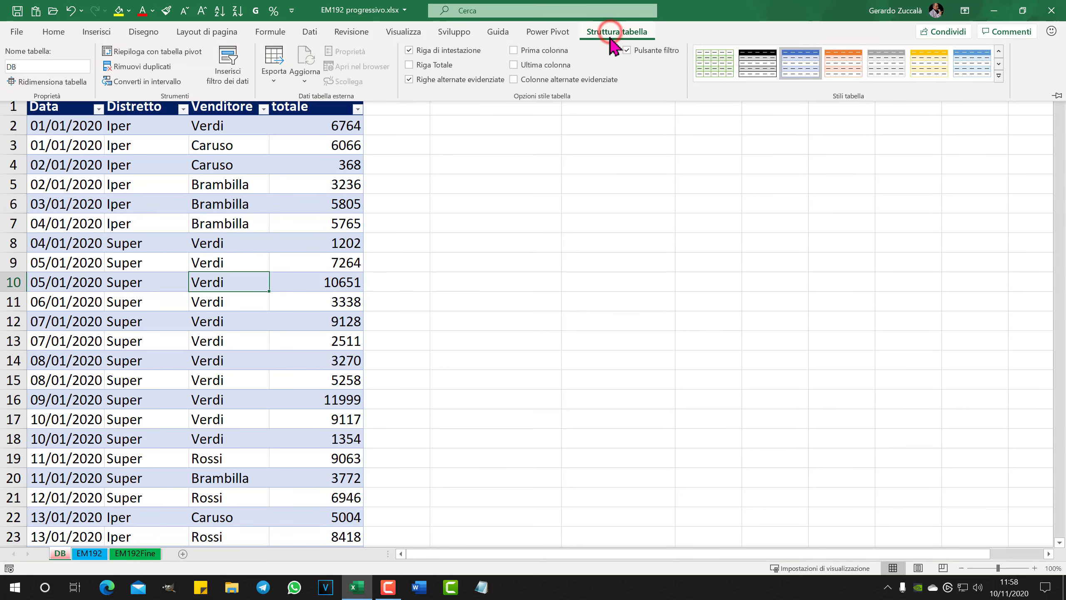
click(35, 67)
click(108, 131)
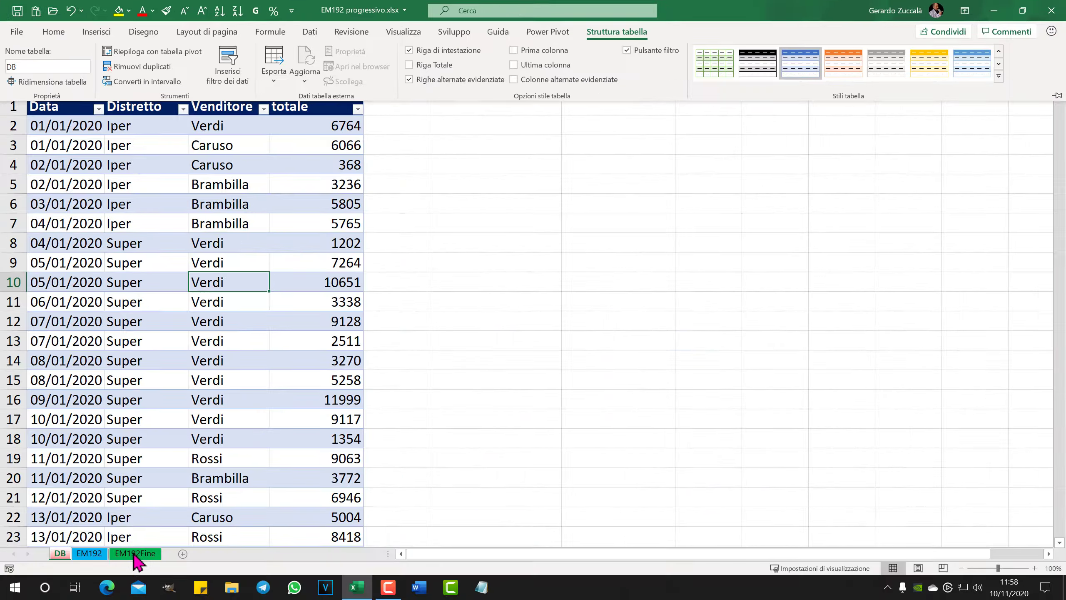
click(134, 553)
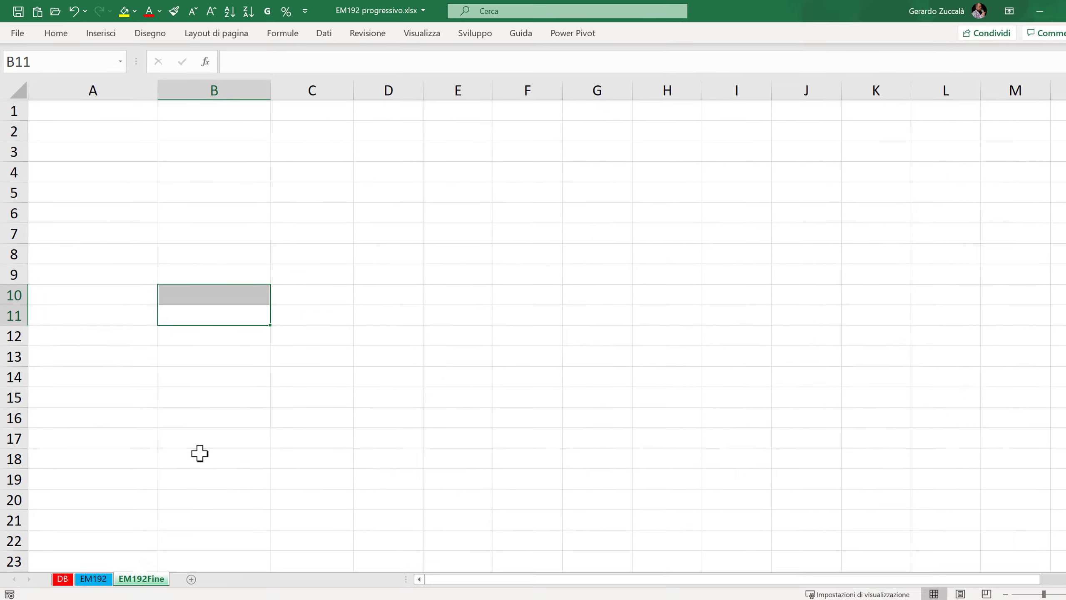
Step: Create a pivot table from table db at cell A1 of EM192Fine
click(228, 381)
click(102, 145)
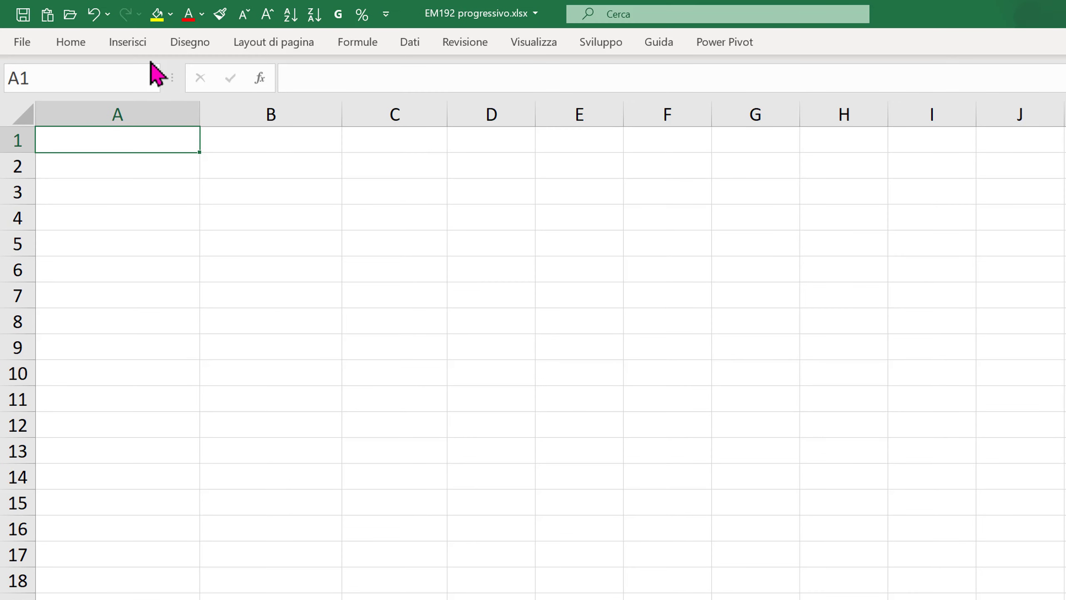
click(128, 42)
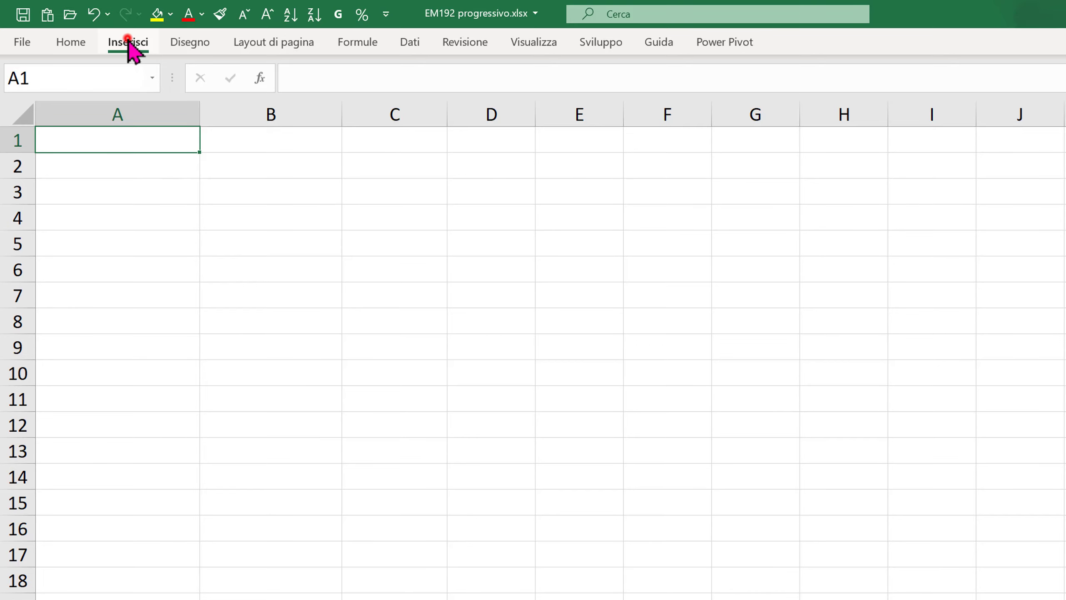
click(28, 105)
click(71, 133)
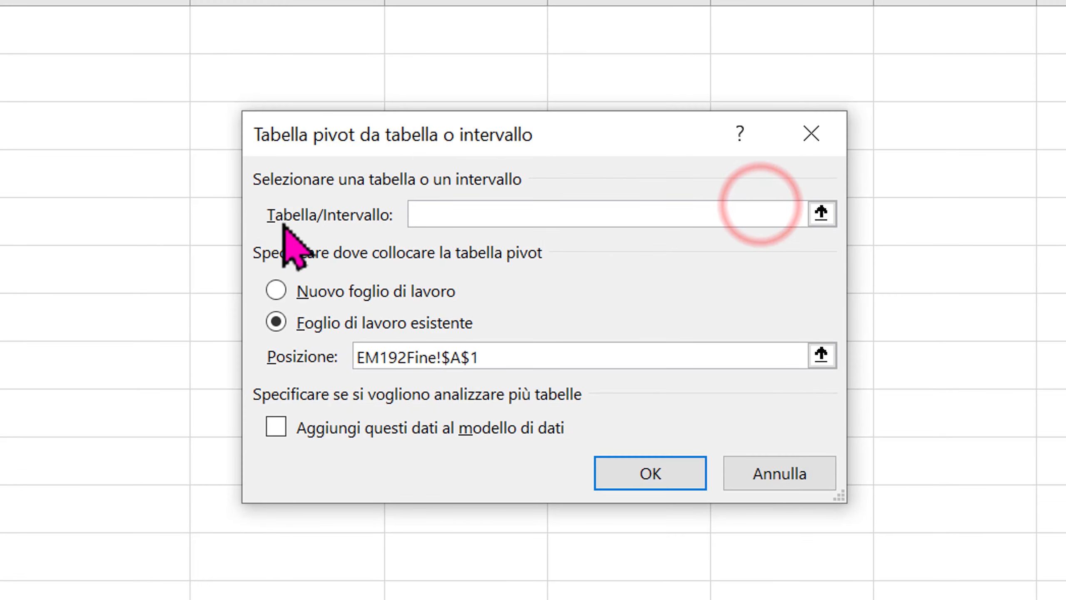
click(433, 215)
text(d)
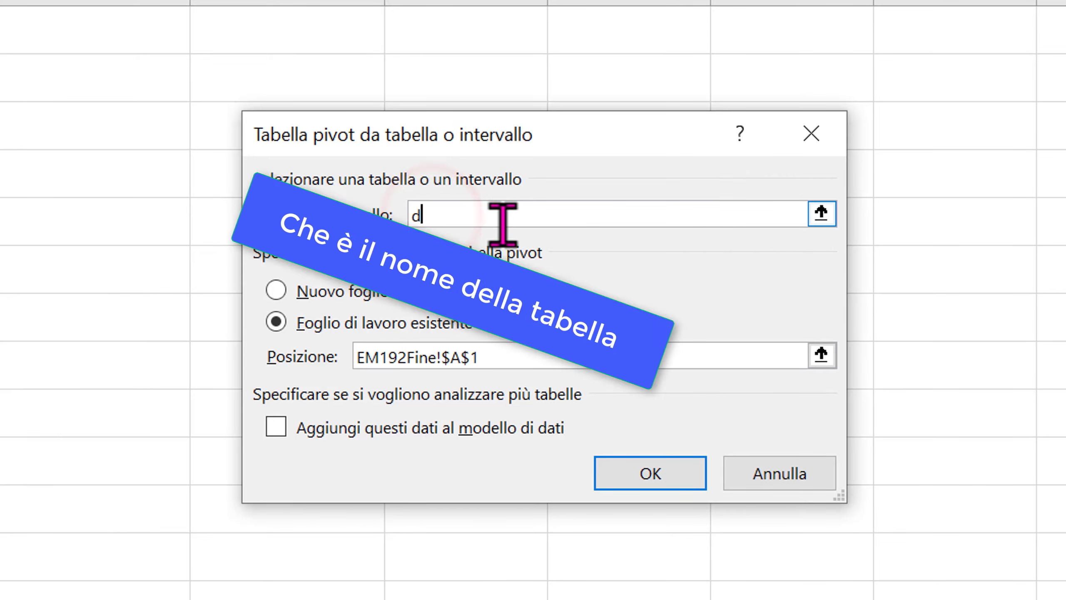
text(b)
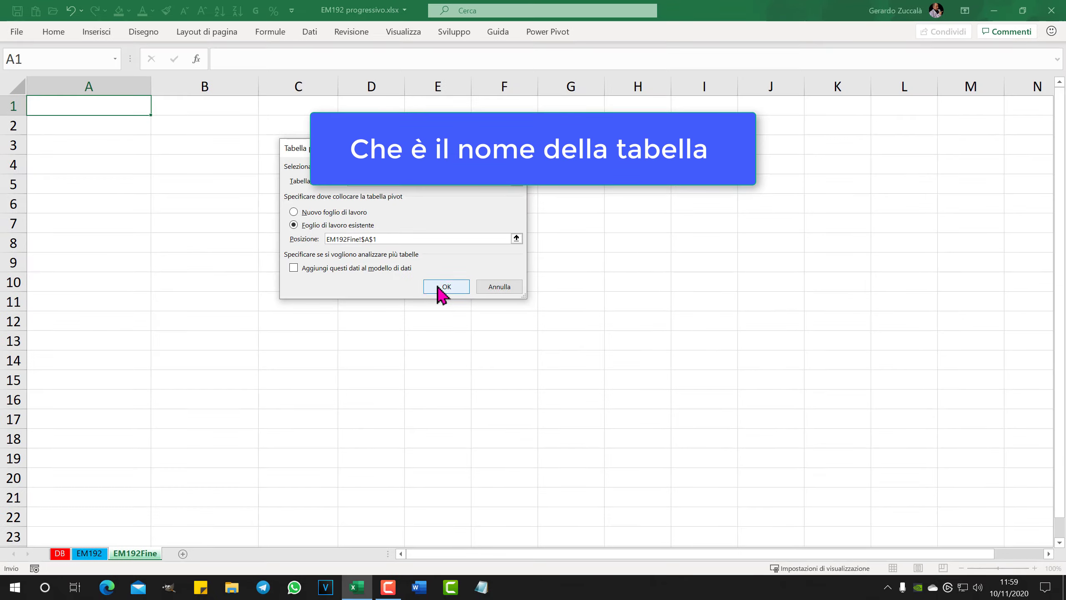
click(439, 287)
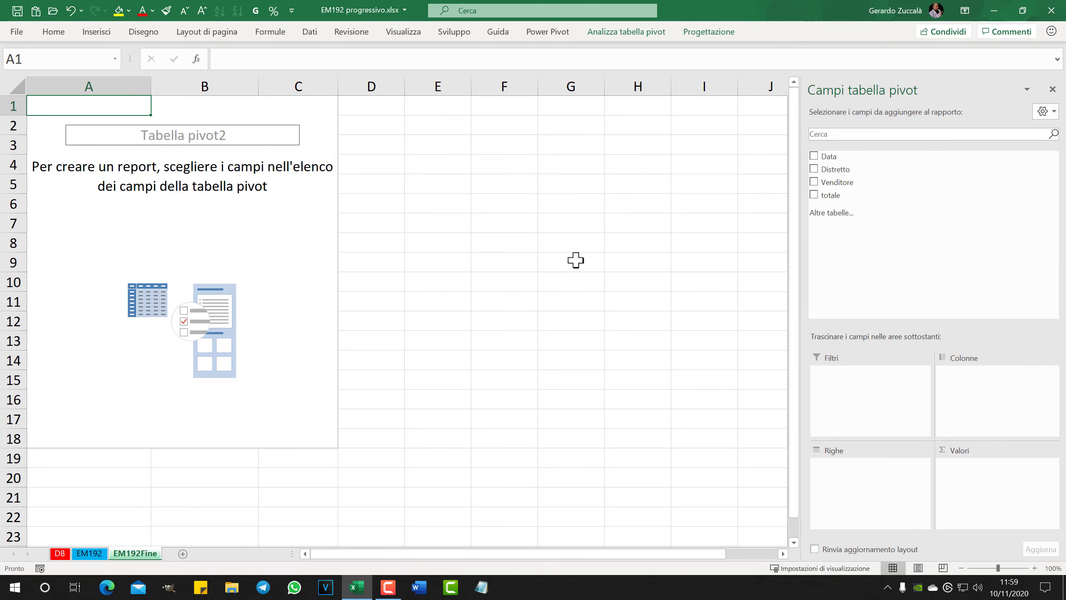
Step: Sum totale in Valori, with Venditore as the filter and Distretto as rows
drag(841, 199, 976, 476)
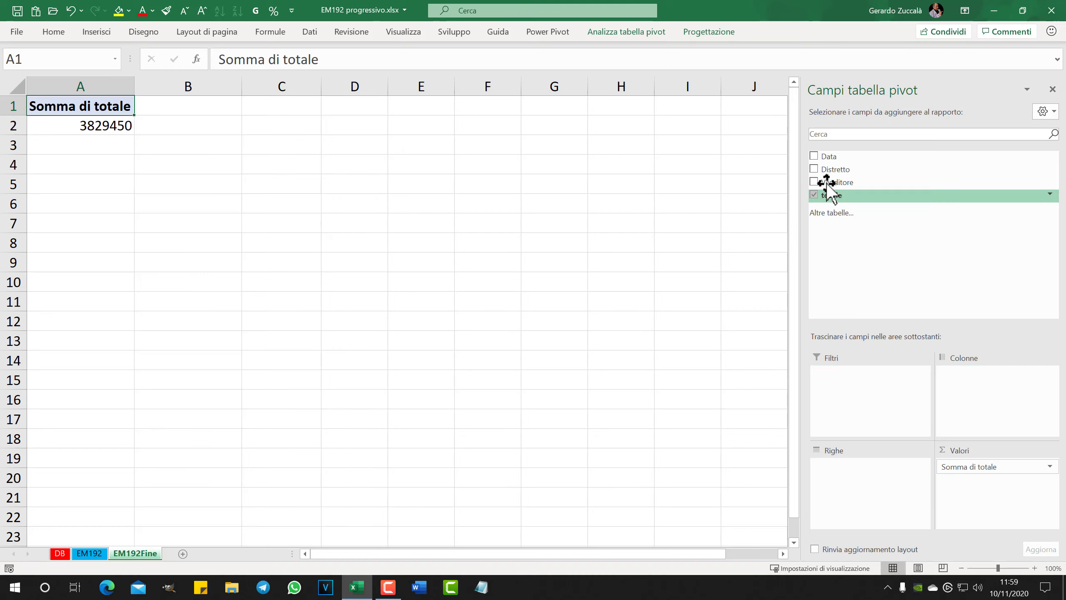
mouse_move(824, 182)
mouse_down()
mouse_move(880, 375)
mouse_move(862, 388)
mouse_up()
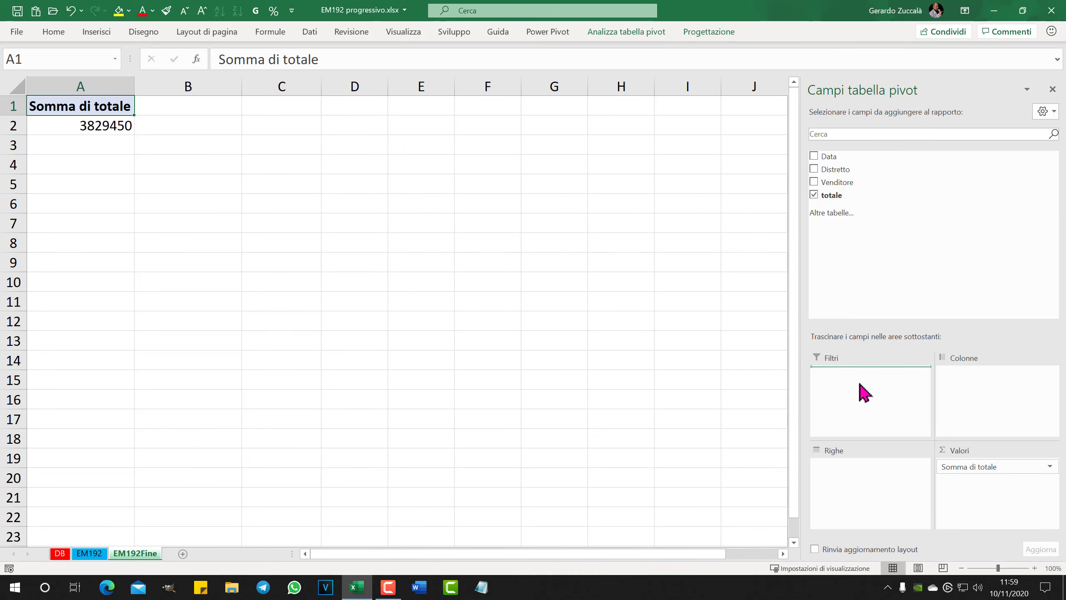
drag(823, 169, 848, 483)
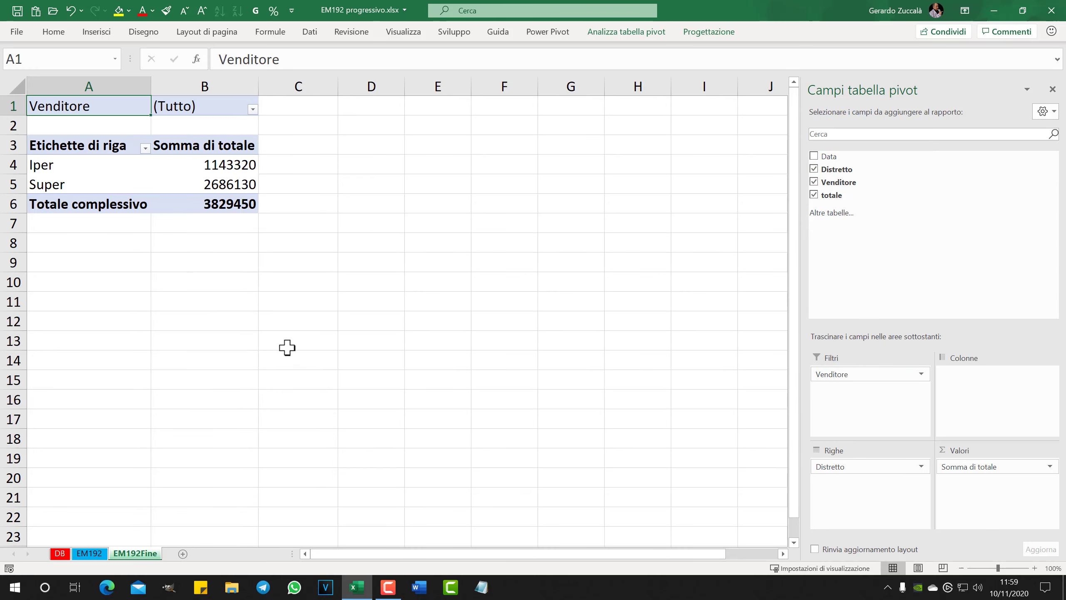
click(252, 109)
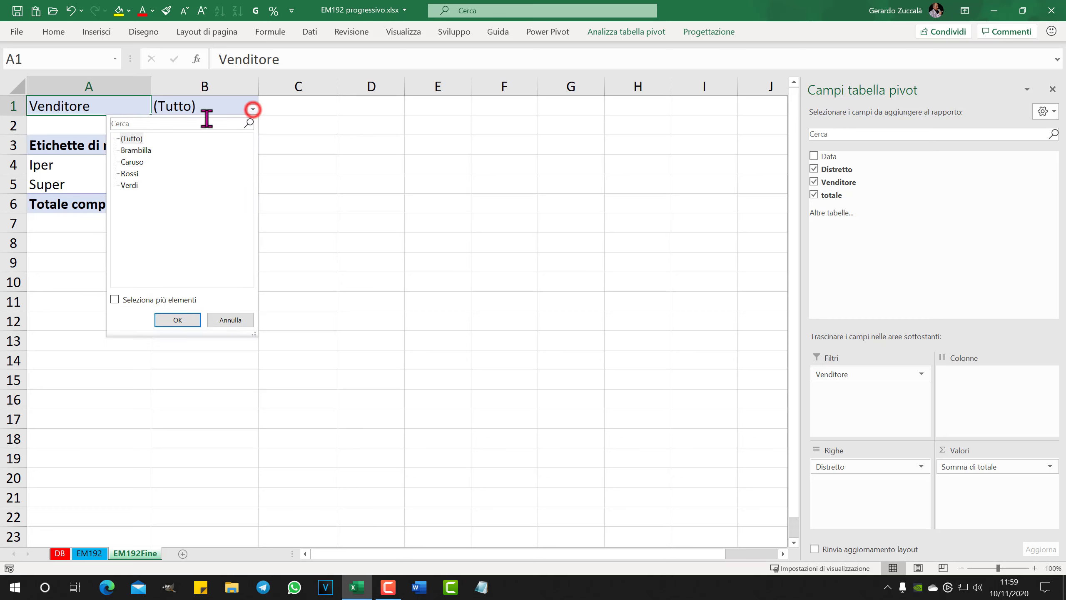
click(114, 299)
click(122, 138)
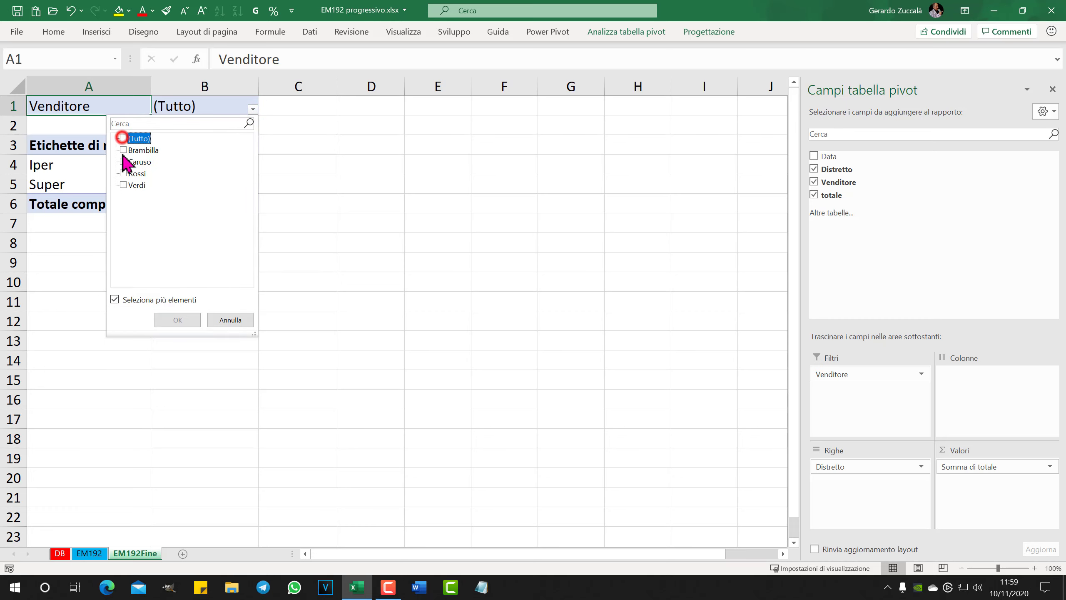
click(123, 150)
click(177, 320)
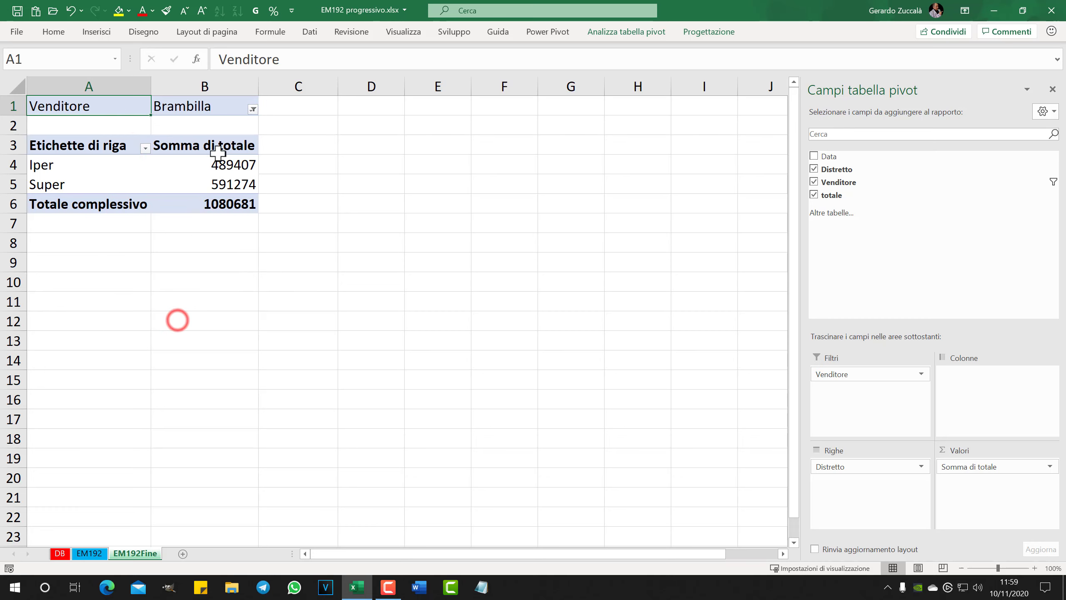
click(252, 106)
click(253, 109)
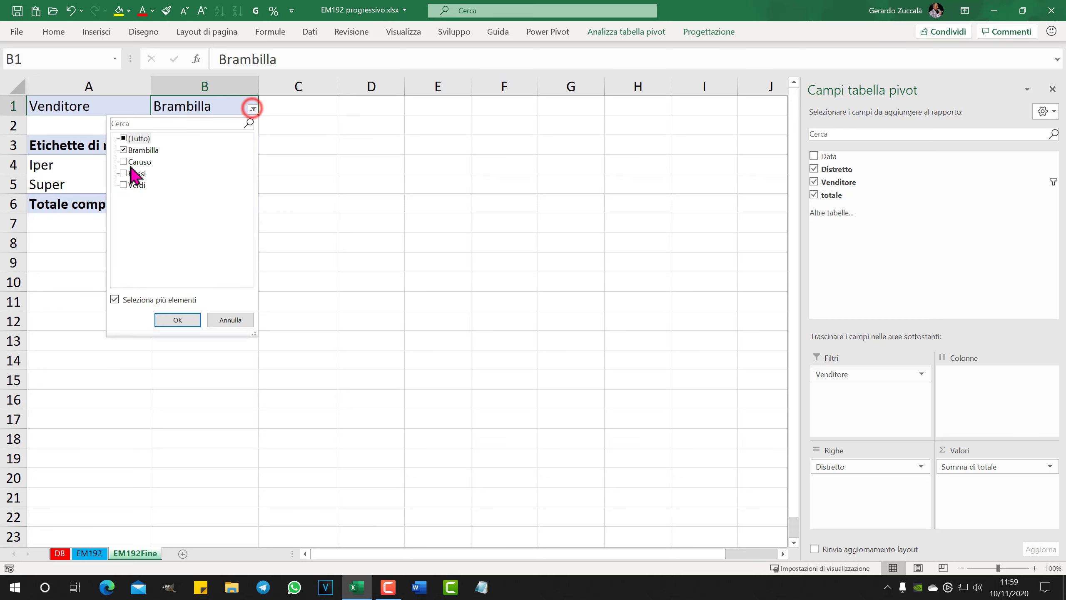
click(123, 162)
click(123, 173)
click(123, 185)
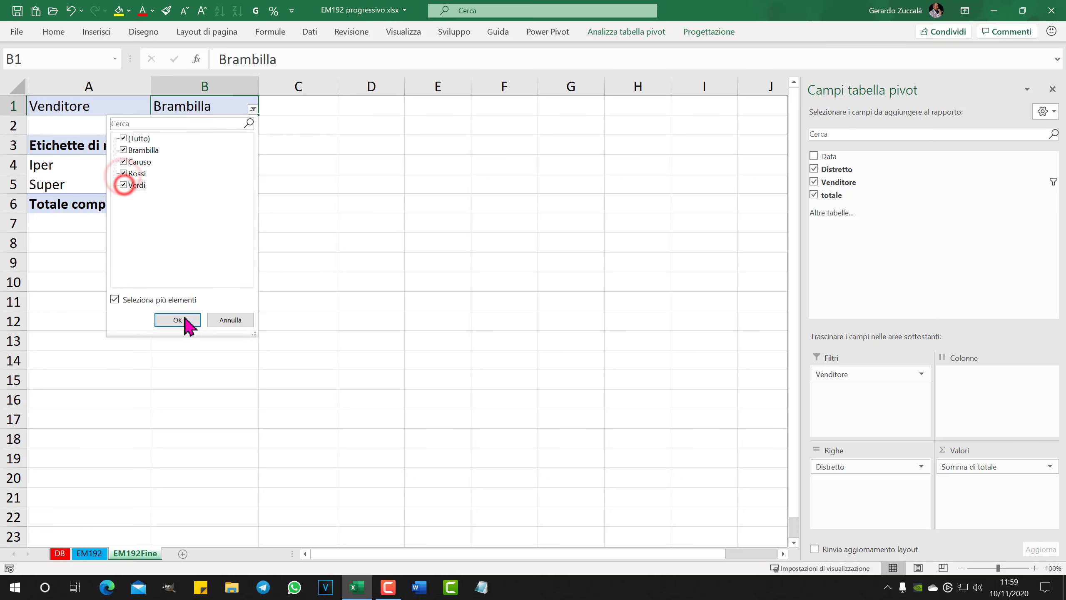
click(177, 319)
click(252, 108)
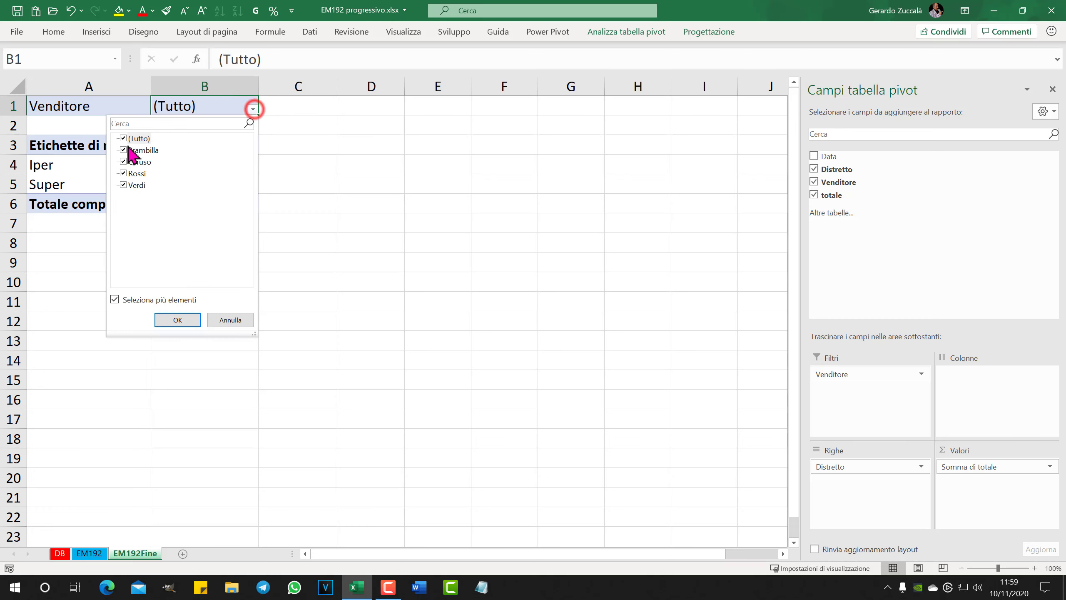
click(287, 372)
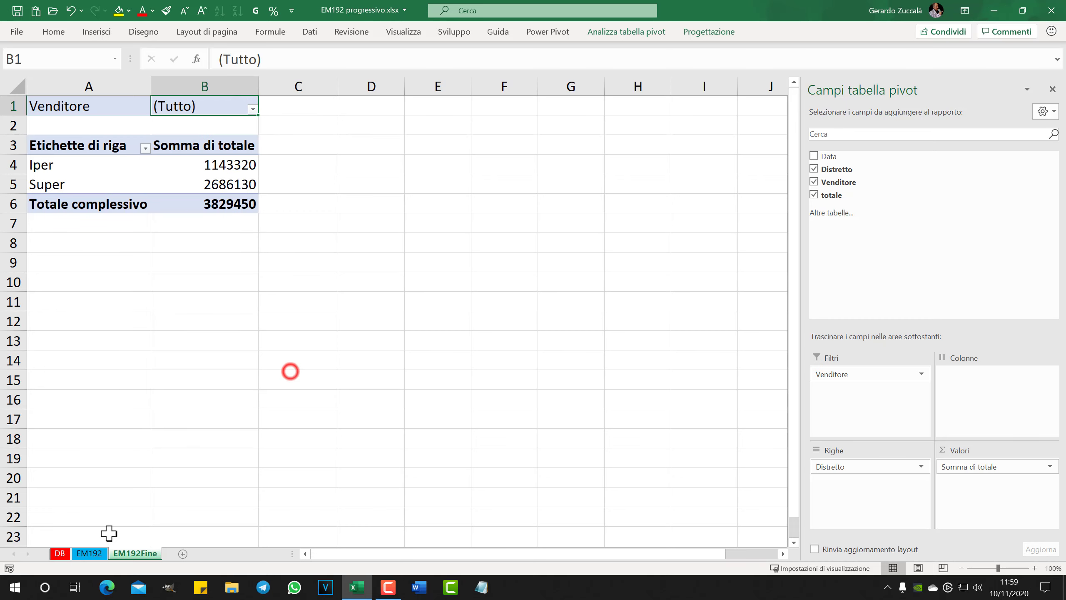
click(92, 553)
mouse_move(550, 495)
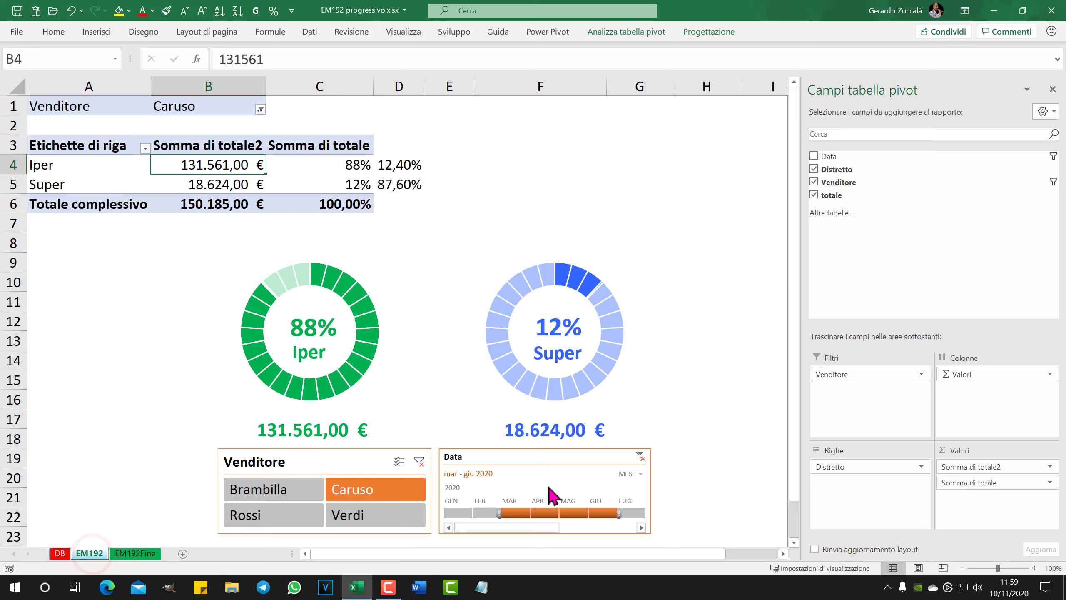
click(137, 558)
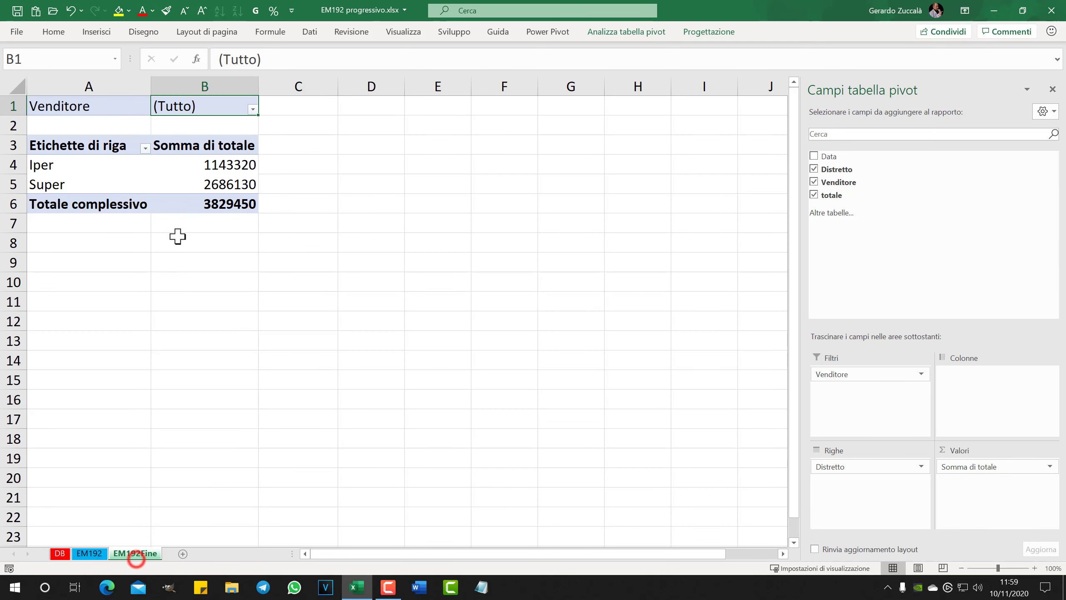
click(252, 109)
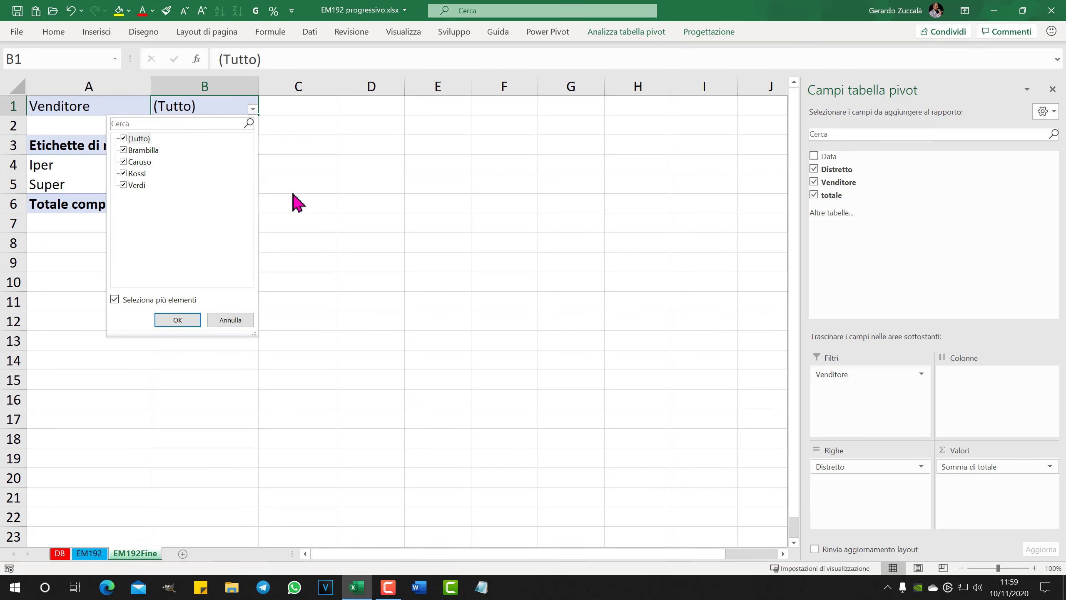
click(302, 218)
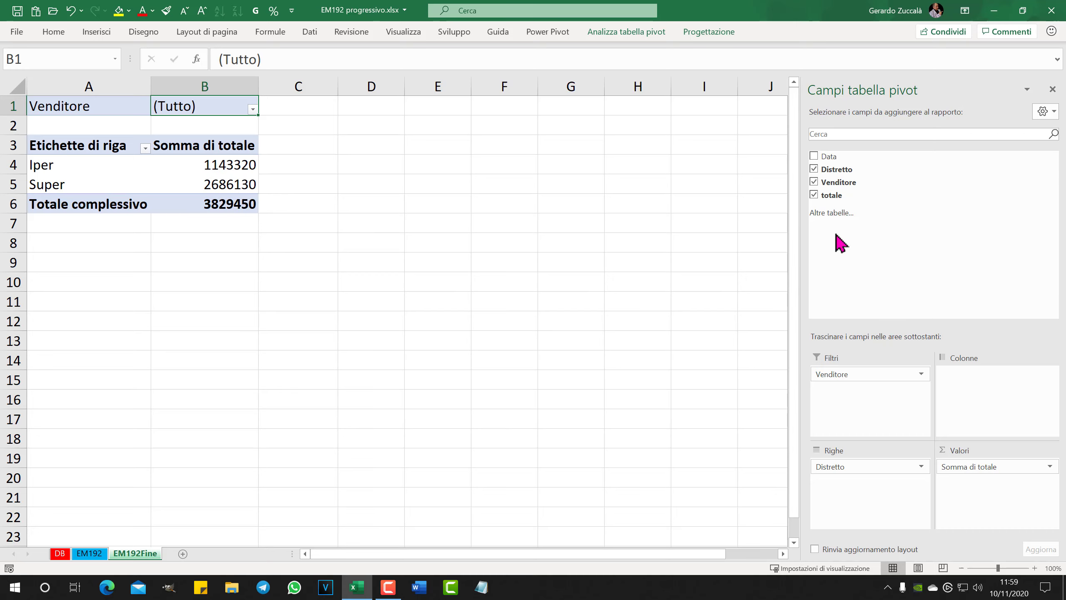
Step: Add totale a second time to the pivot values as Somma di totale2
drag(831, 195, 1016, 518)
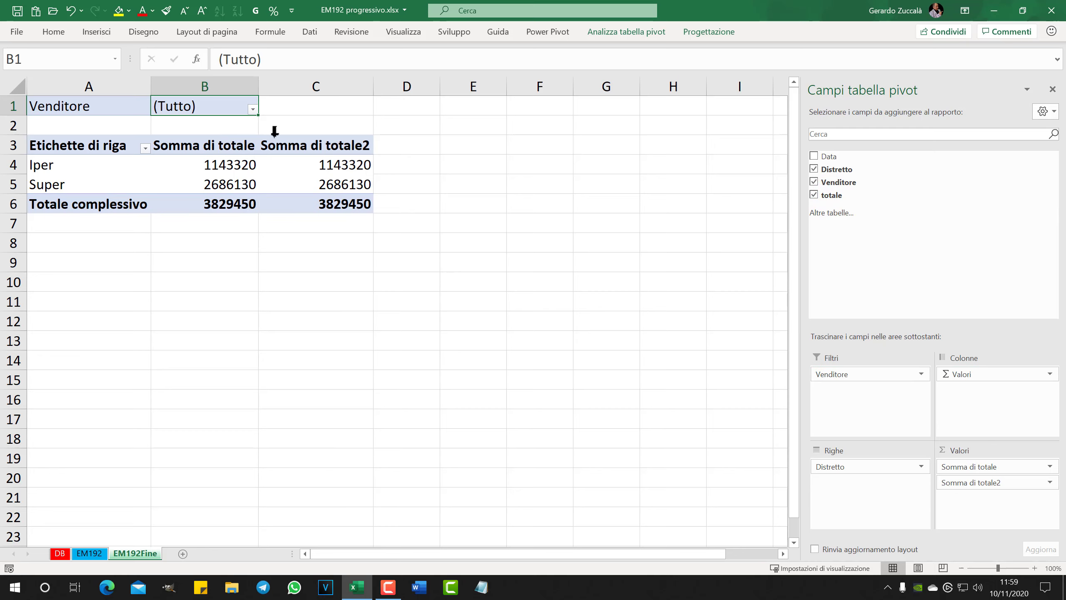
drag(222, 164, 218, 184)
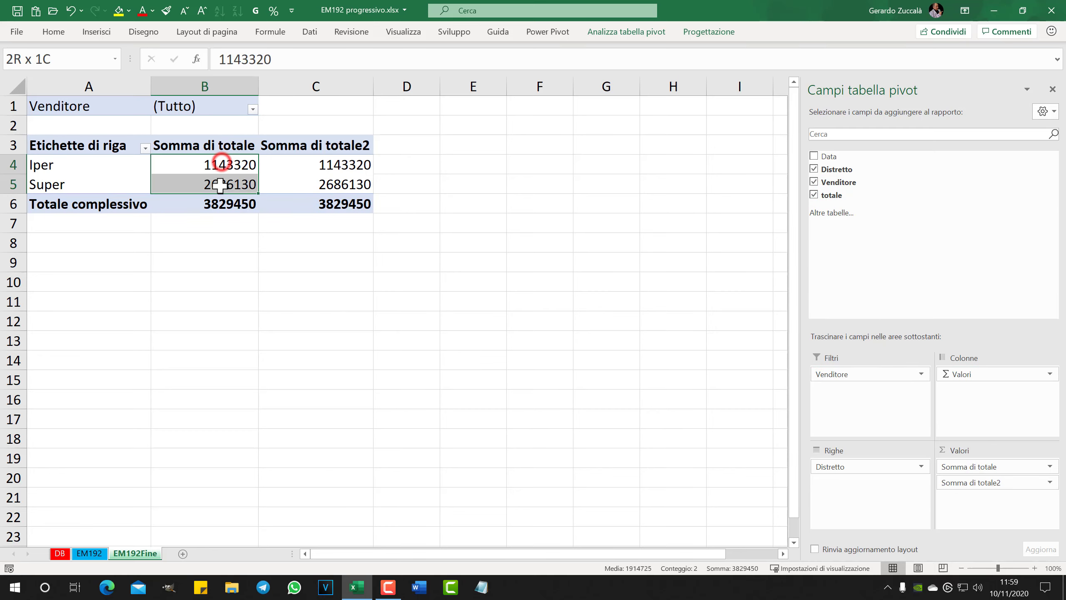
click(326, 165)
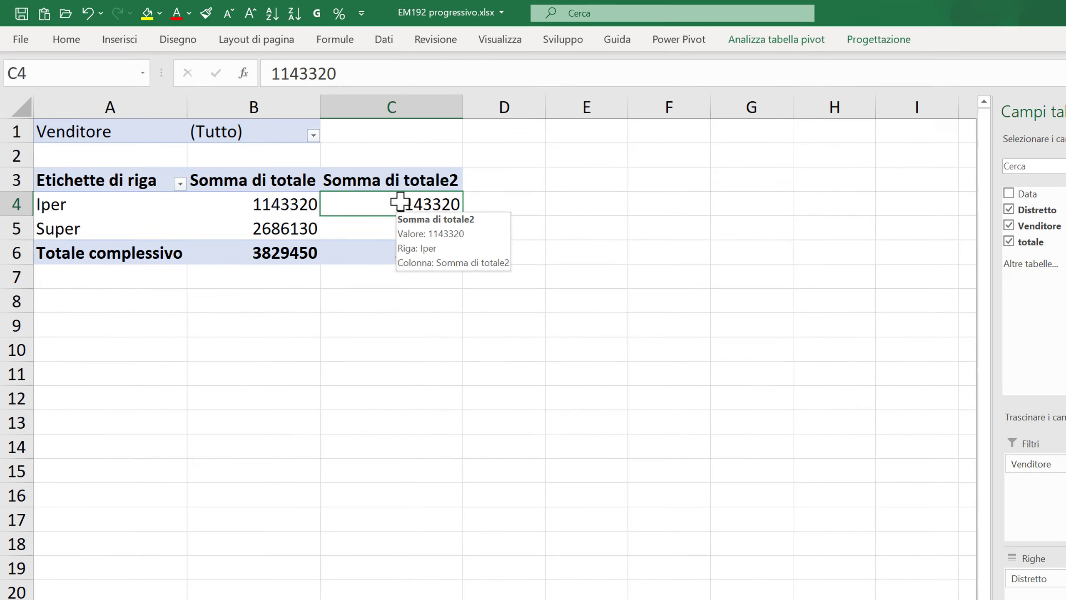
right_click(324, 163)
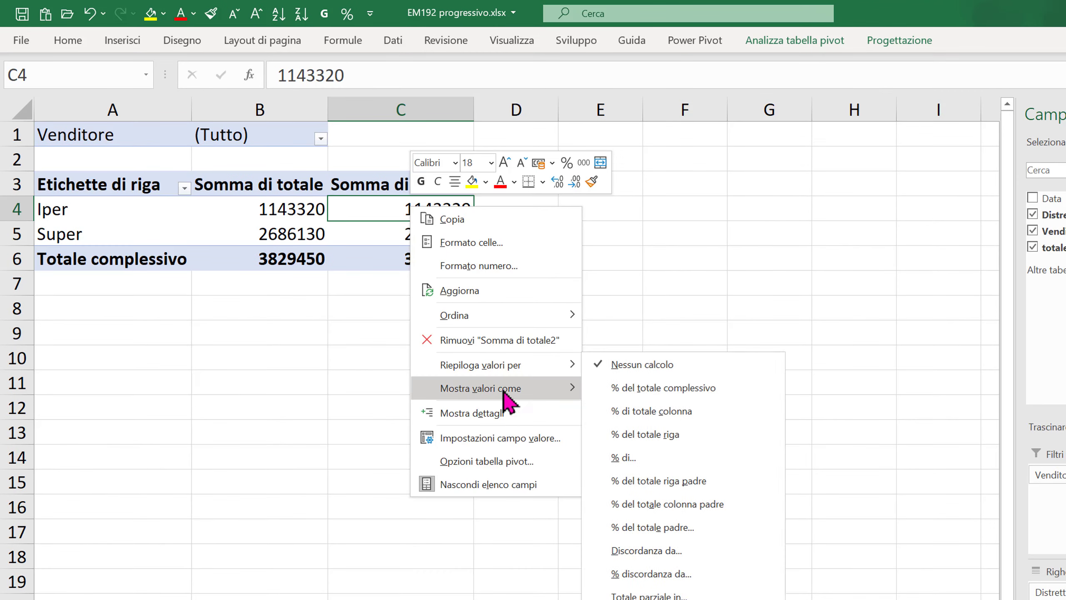
mouse_move(481, 388)
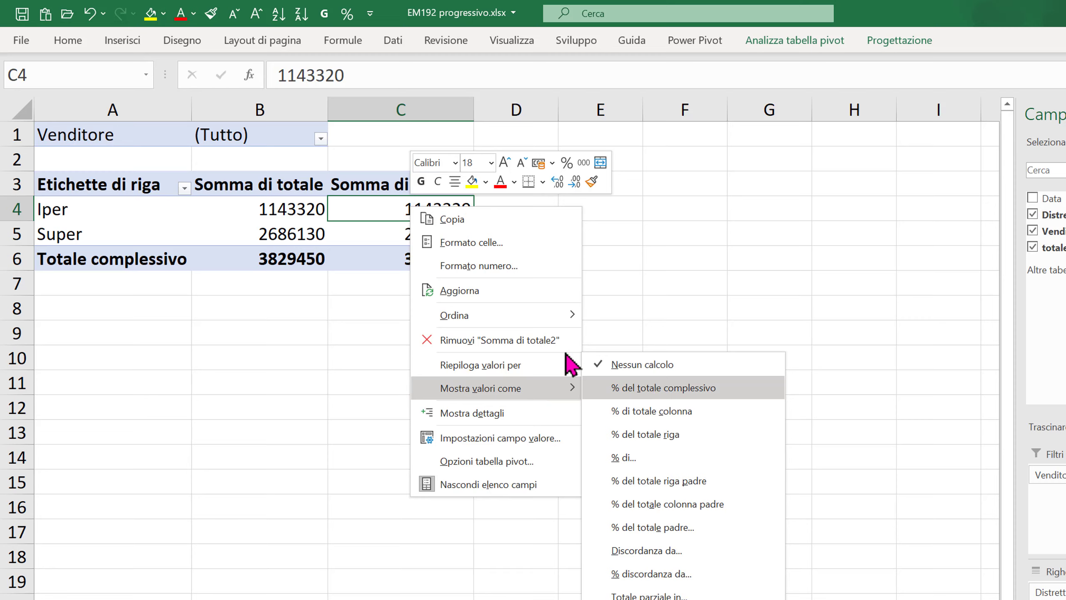
click(388, 208)
right_click(387, 211)
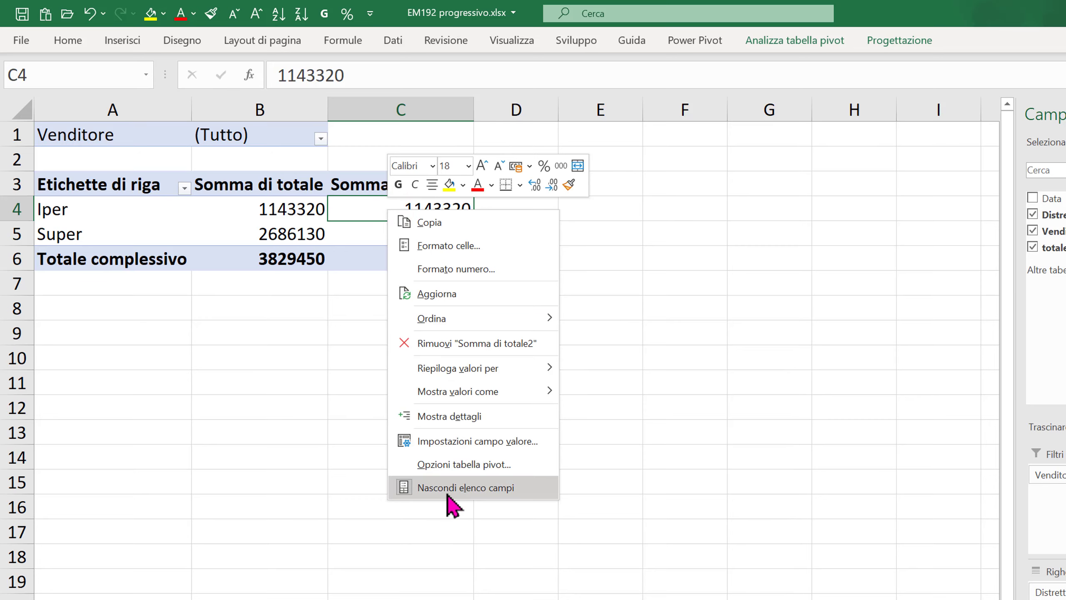
Step: Show Somma di totale2 as % del totale complessivo: Iper 29,86%, Super 70,14%
click(459, 442)
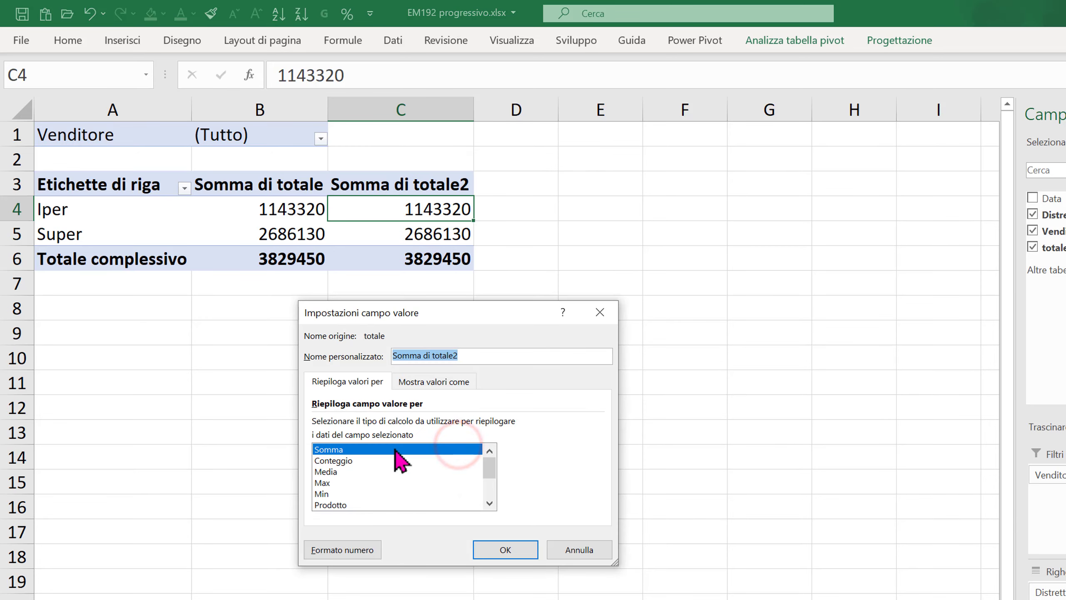
click(420, 381)
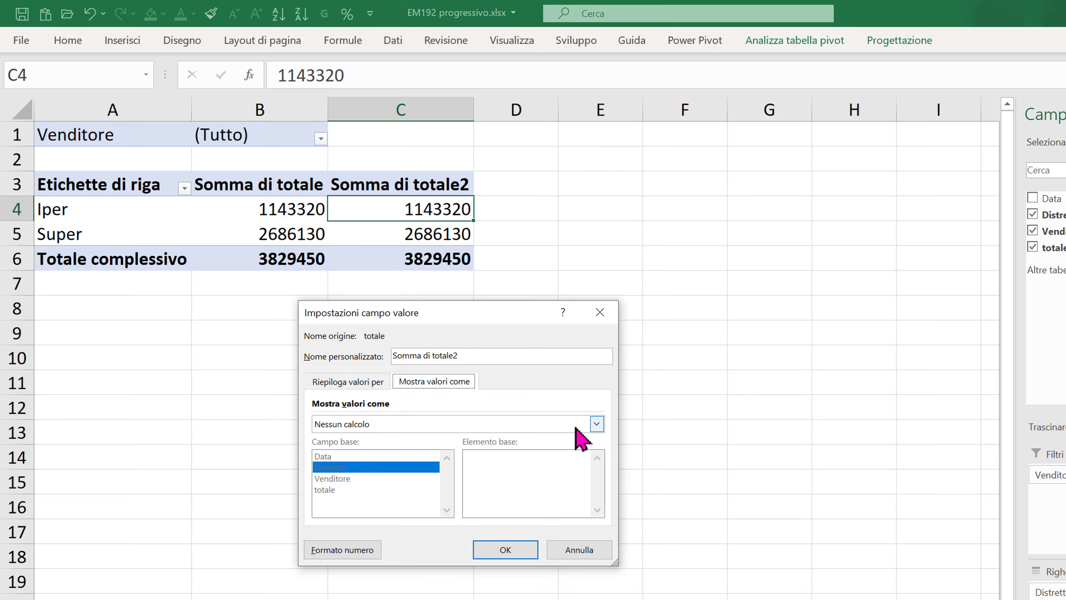
click(596, 423)
click(361, 449)
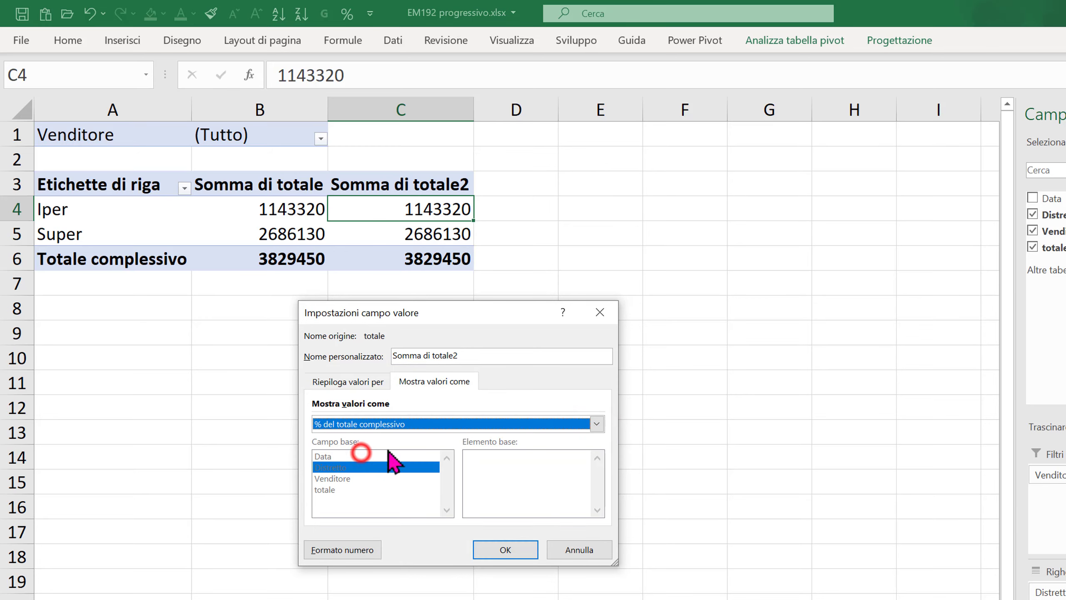
click(512, 550)
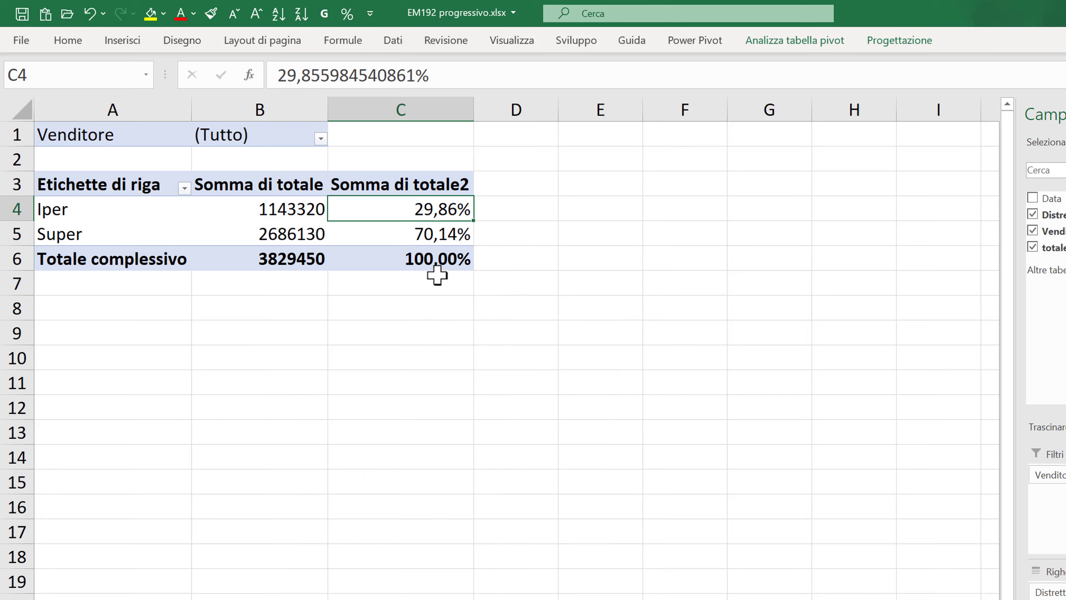
Step: Format Somma di totale2 in C4:C5 as Percentuale with 0 decimals, giving 30%, 70% and 100%
right_click(436, 210)
mouse_move(507, 392)
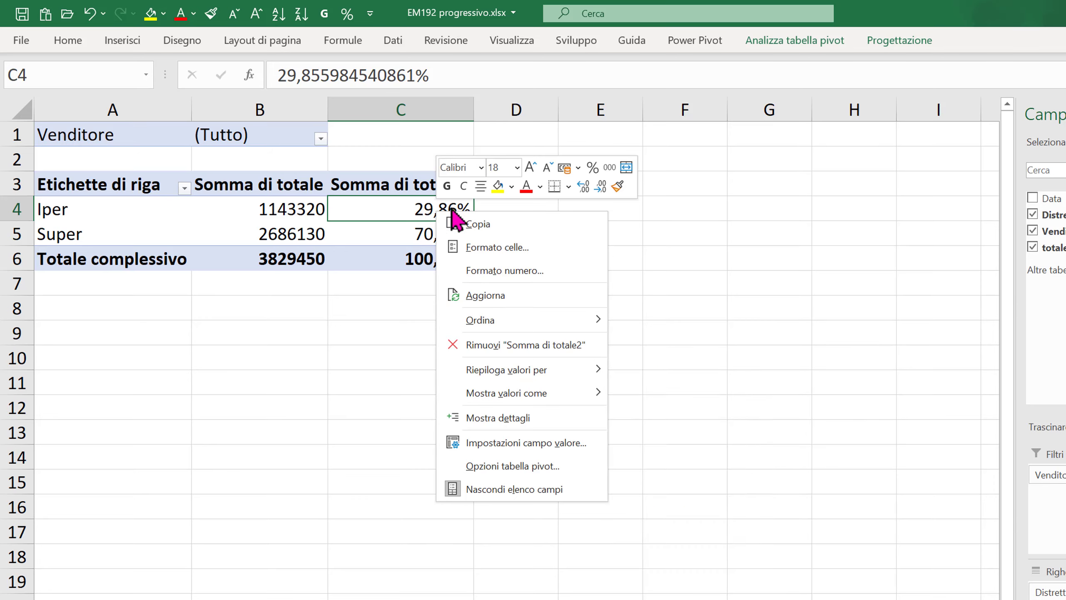
click(390, 284)
drag(417, 209, 419, 234)
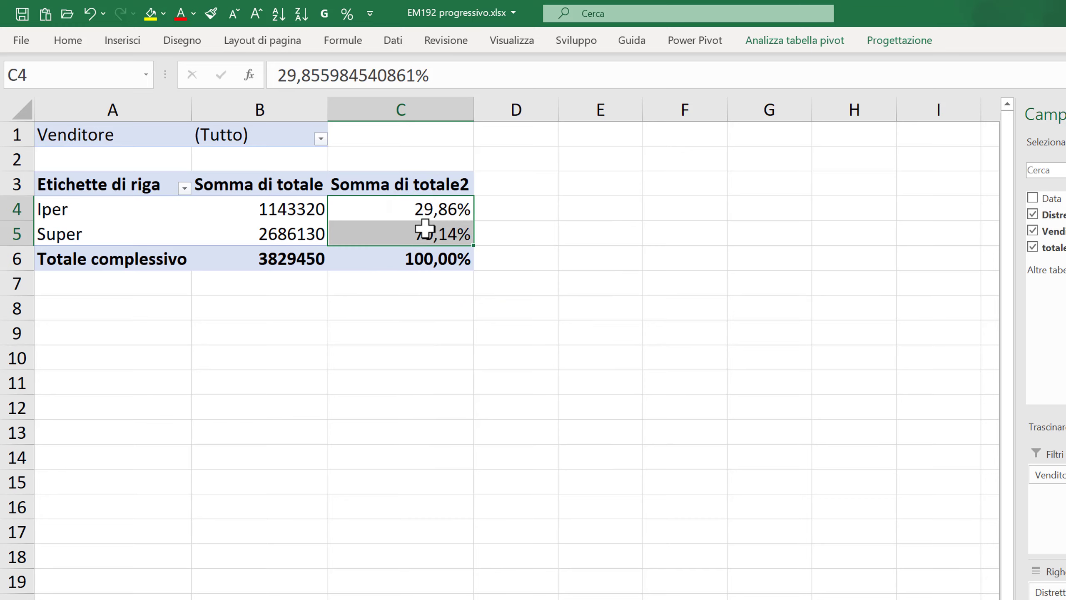
right_click(415, 234)
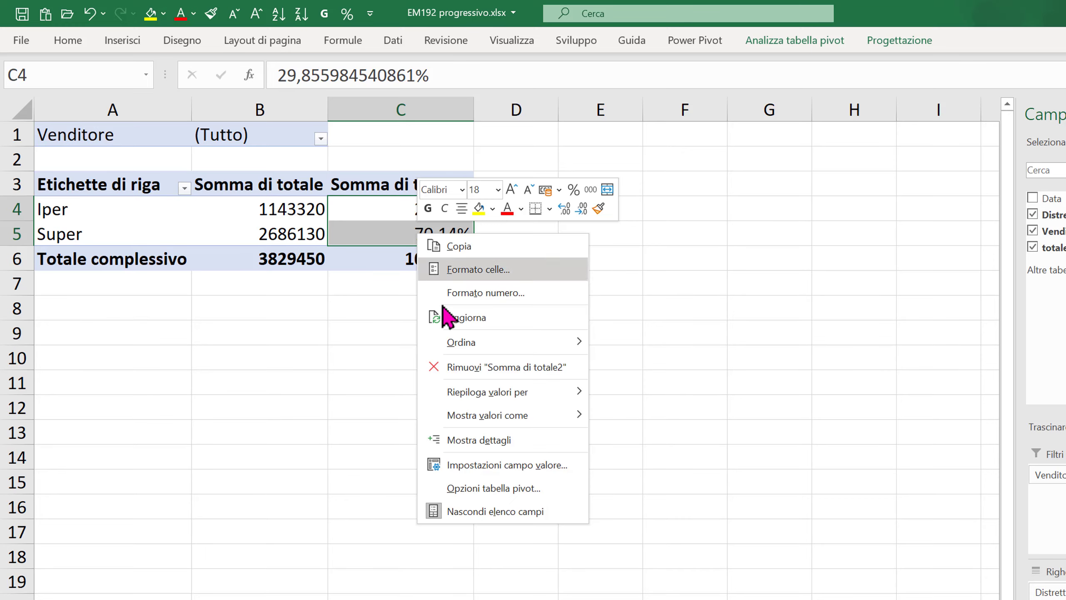
click(470, 465)
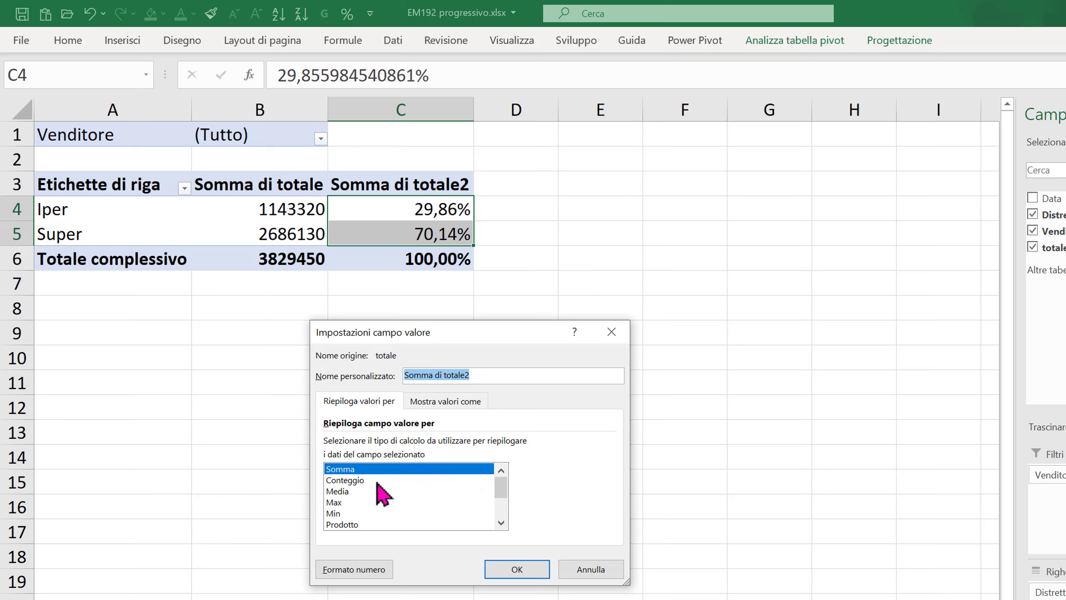
click(449, 401)
click(357, 569)
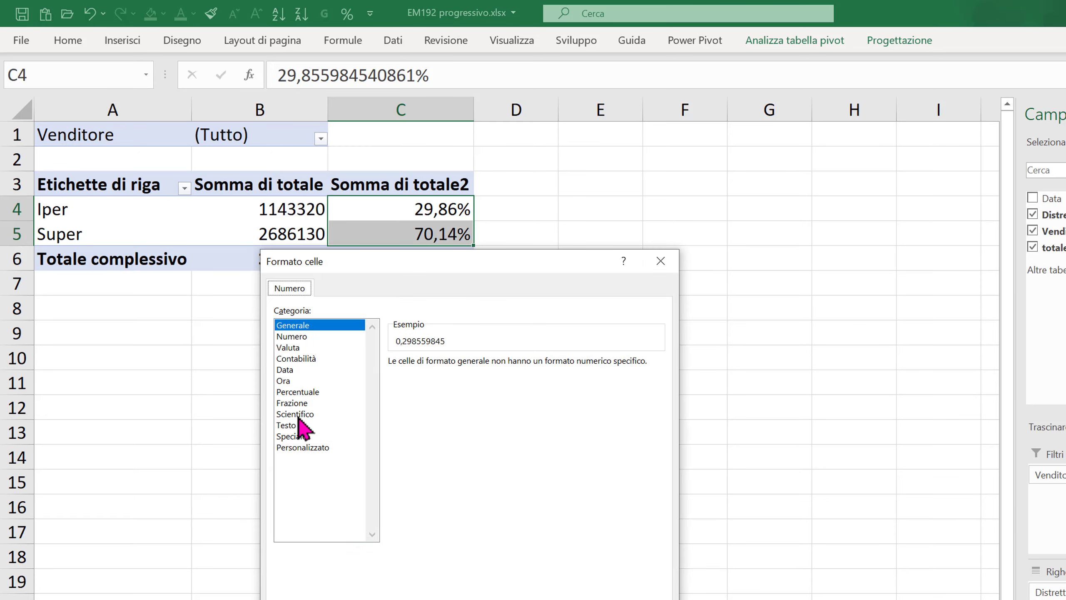
click(299, 392)
click(506, 365)
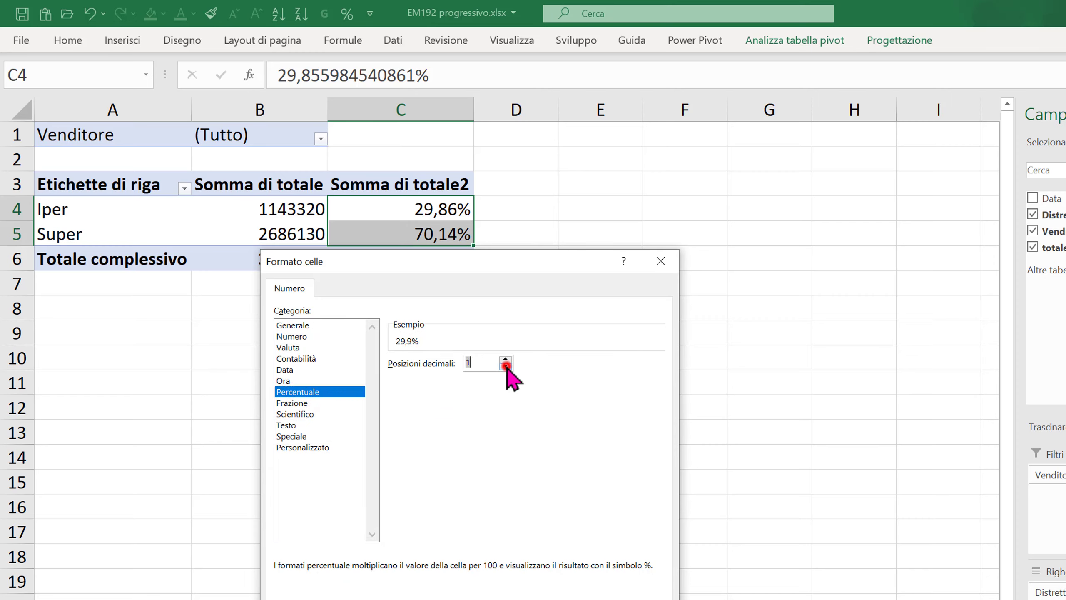
click(545, 596)
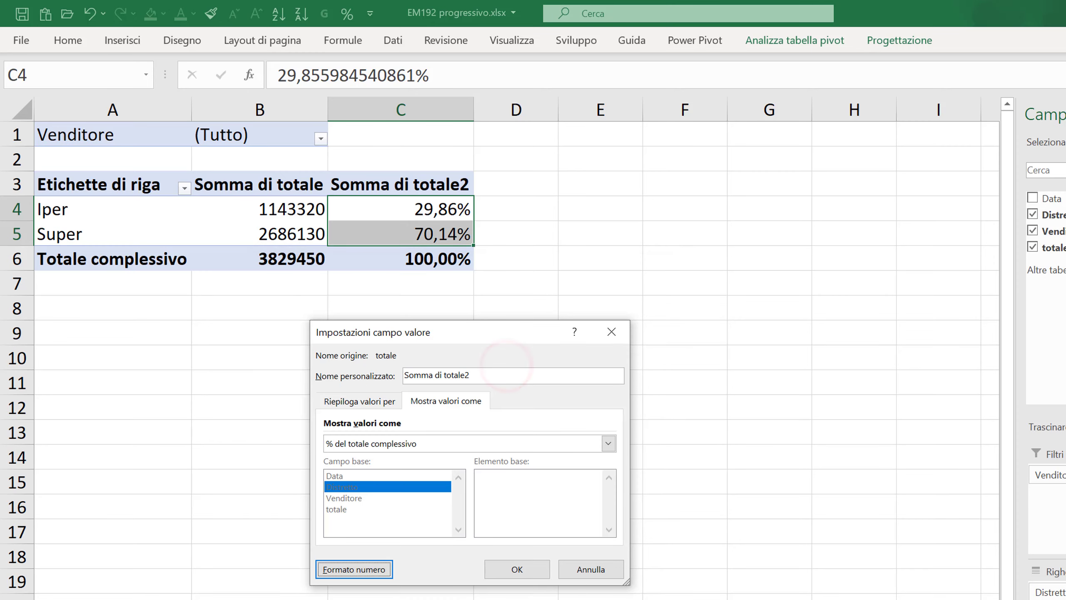
click(520, 568)
click(277, 210)
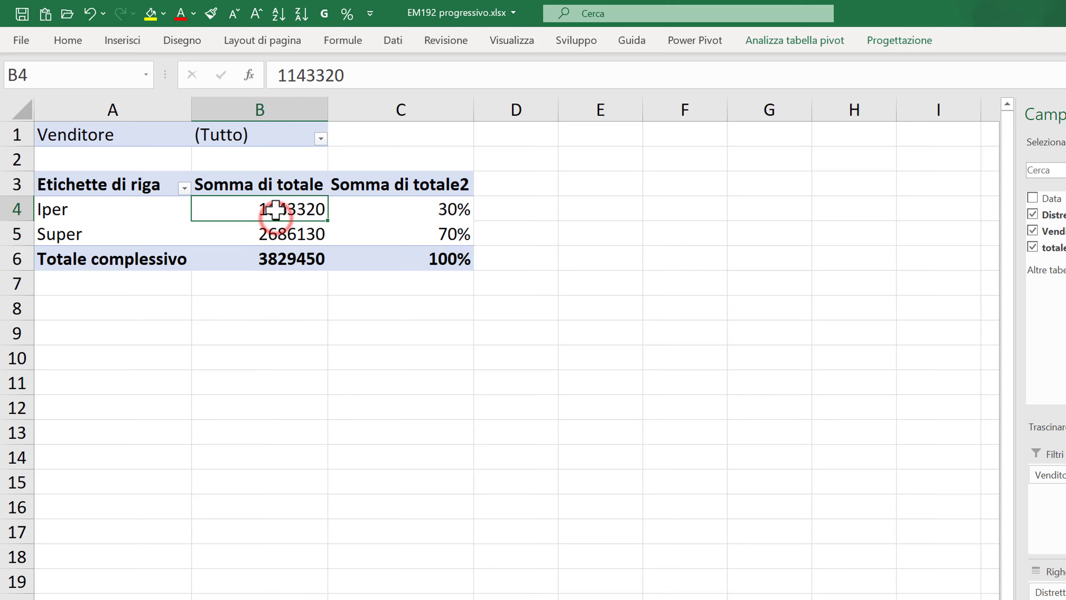
Step: Format Somma di totale in B4:B5 as Valuta € with 0 decimals, e.g. 1.143.320 €
drag(275, 211, 274, 233)
right_click(274, 233)
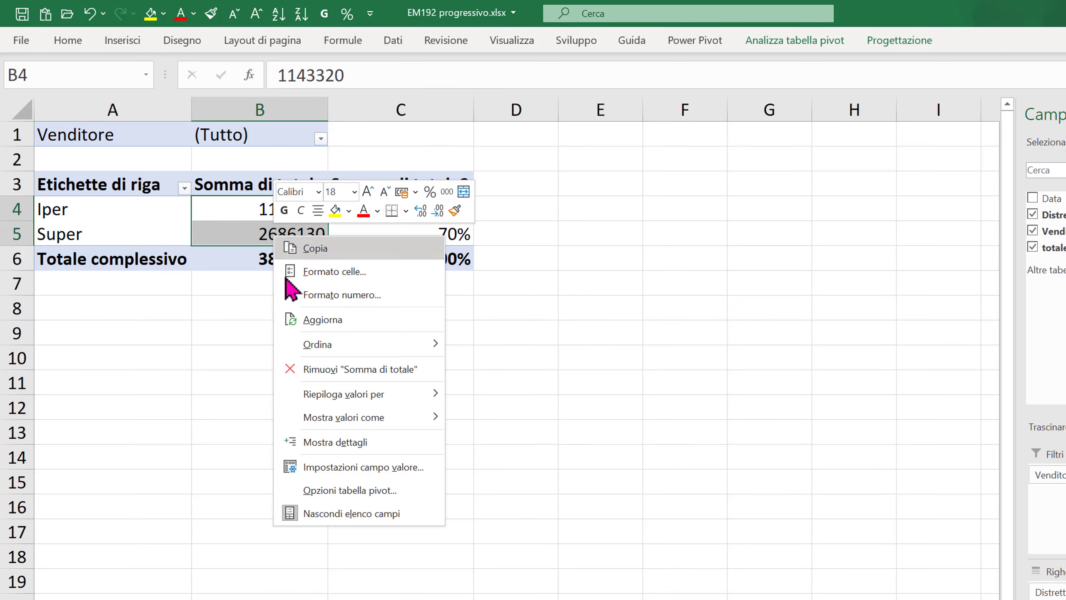
click(340, 467)
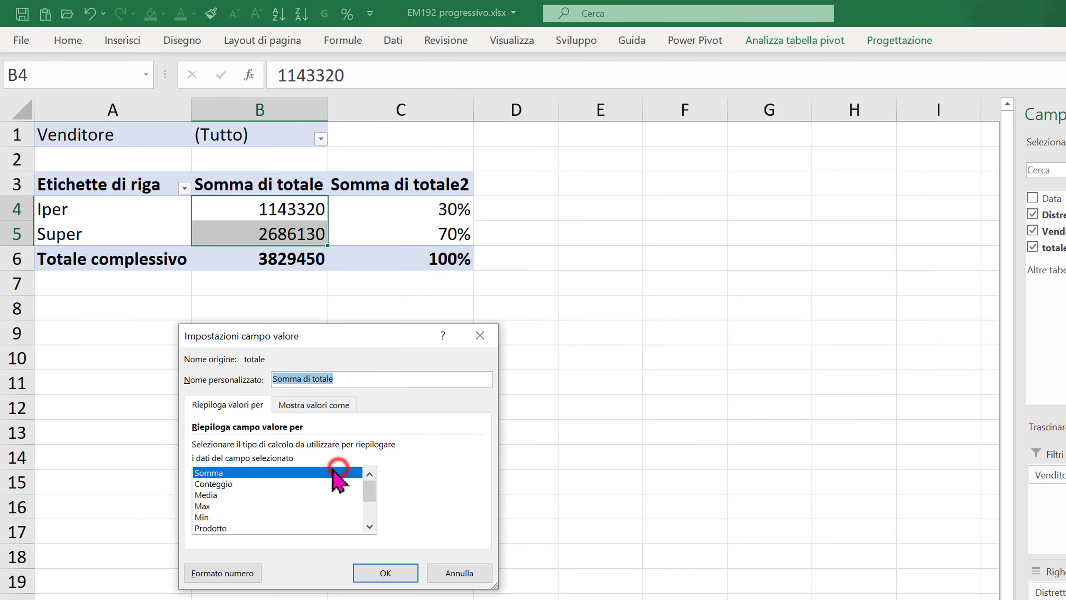
click(232, 578)
drag(297, 271, 505, 199)
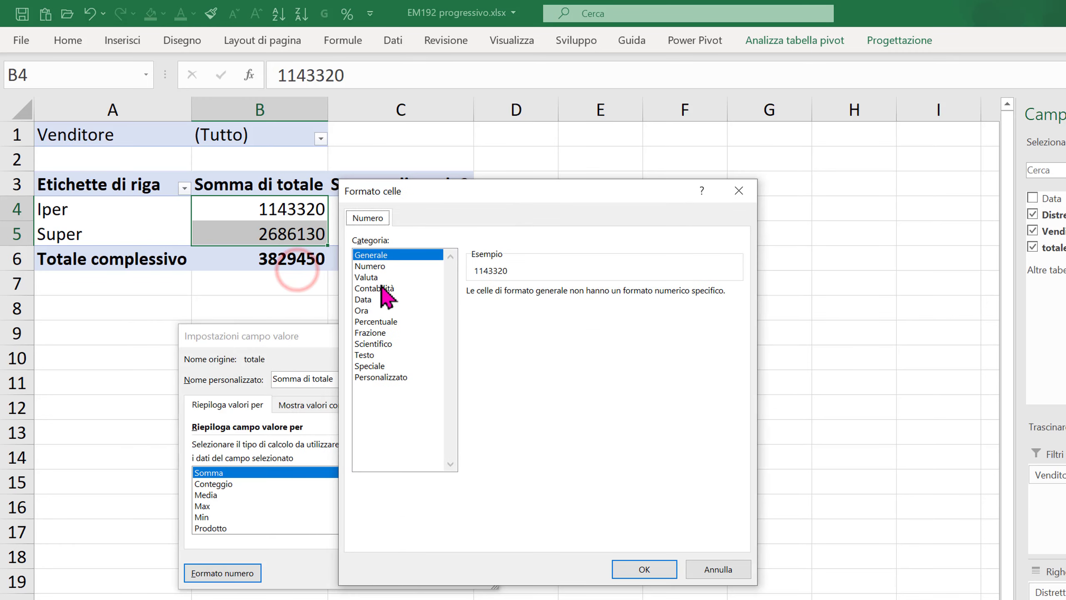
click(375, 266)
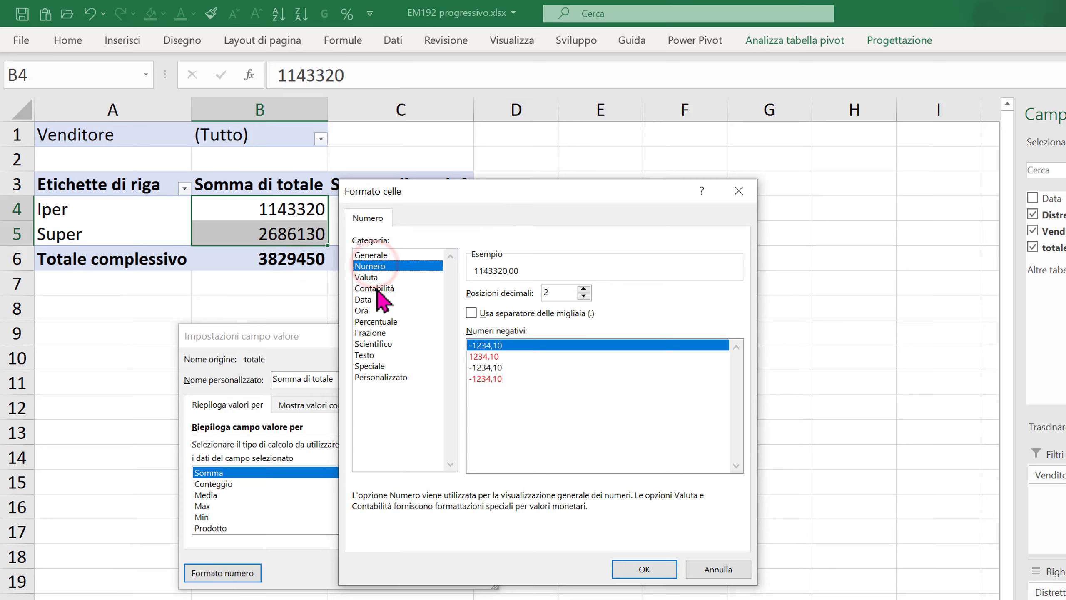
click(375, 288)
click(367, 277)
click(583, 296)
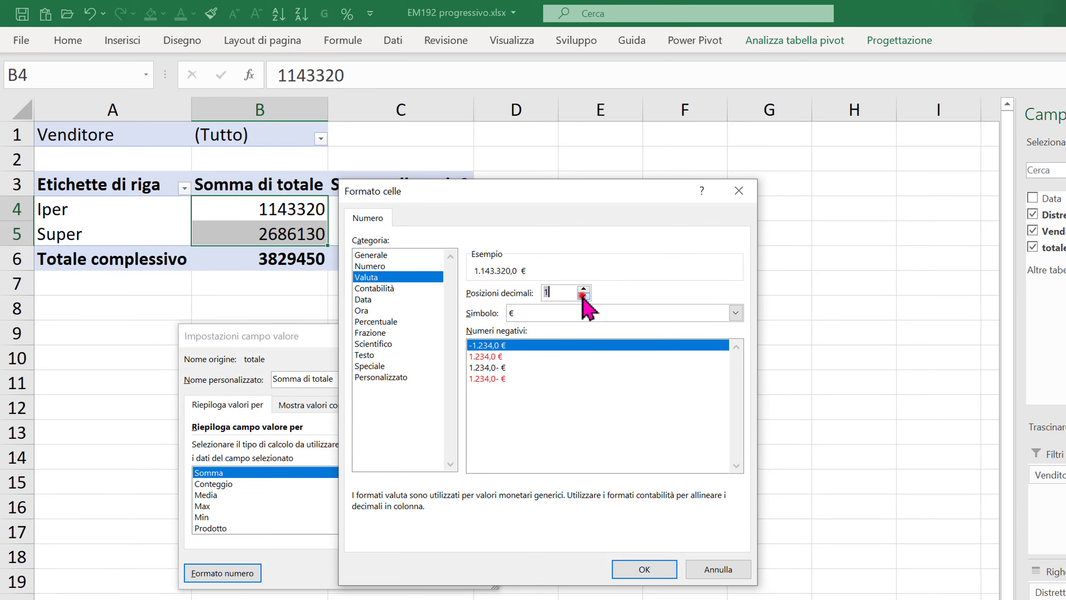
click(644, 569)
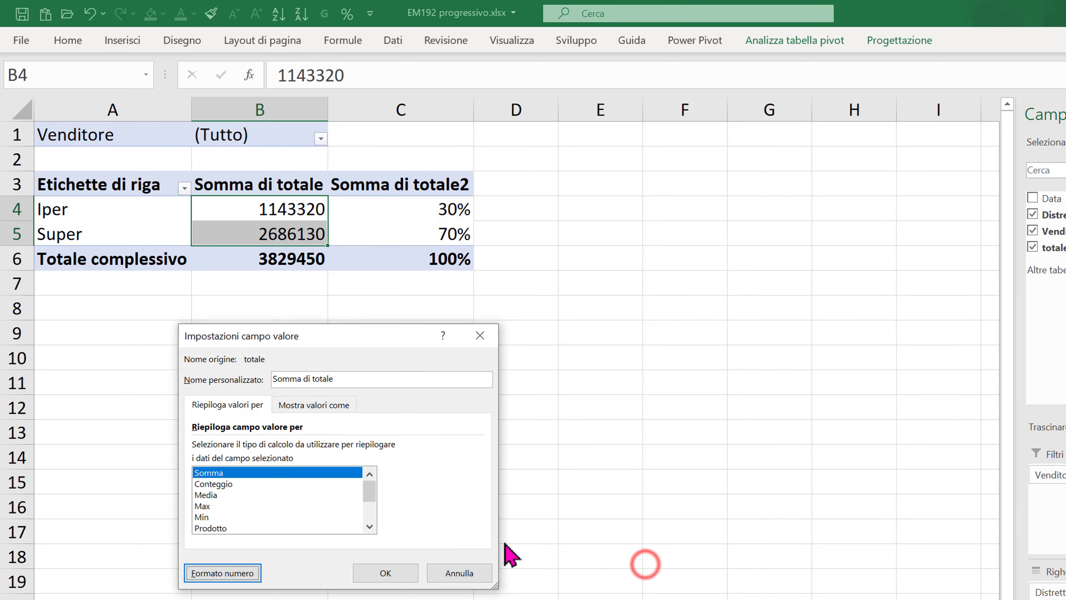
click(385, 572)
Step: Click away from the pivot, then check the Super total in B5
click(258, 319)
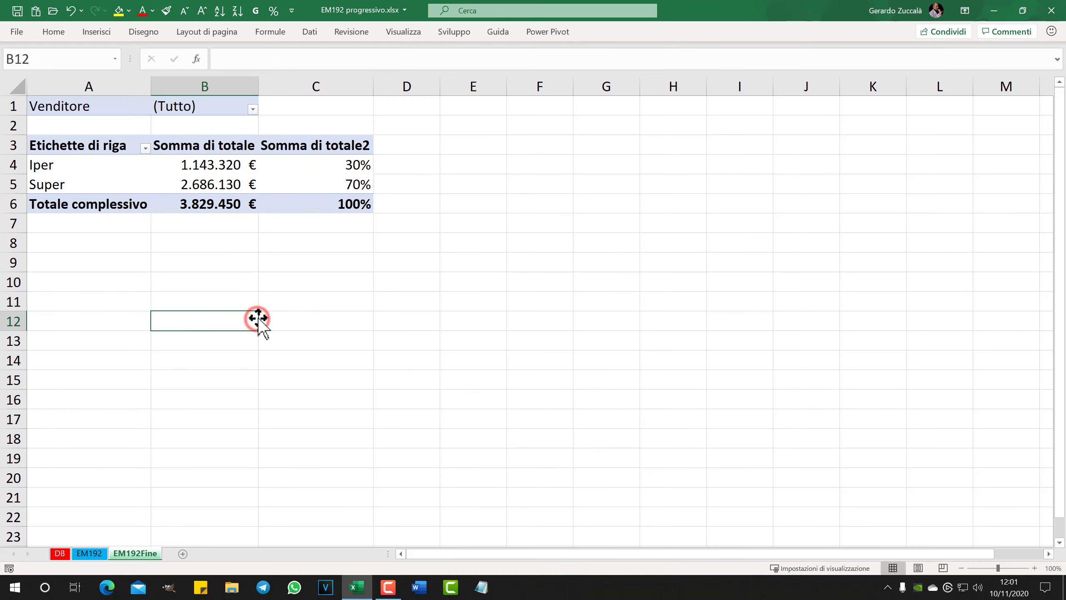
key(Down)
key(Down)
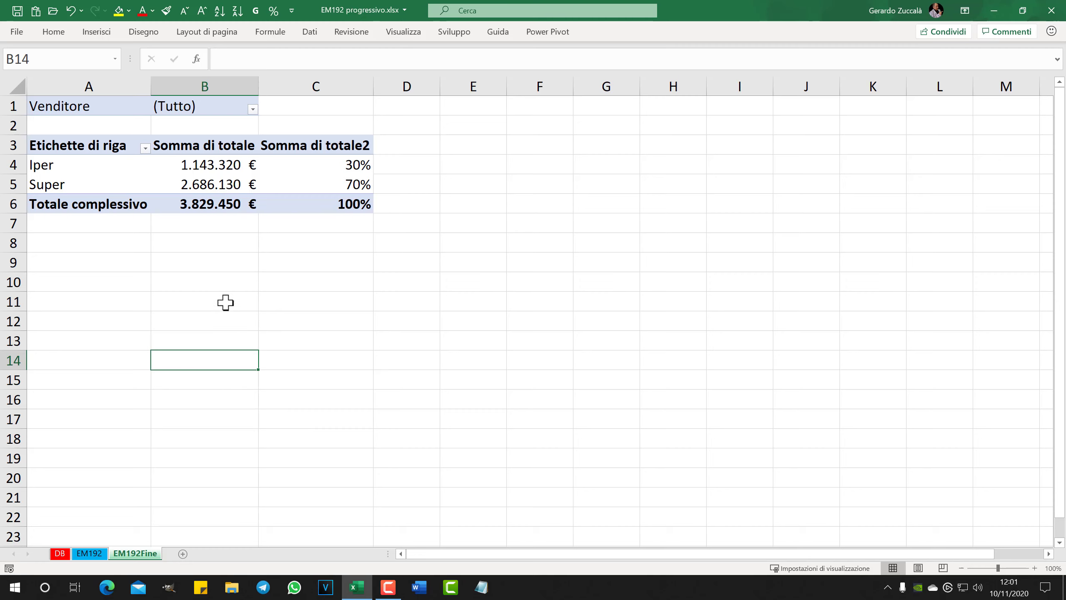
click(205, 181)
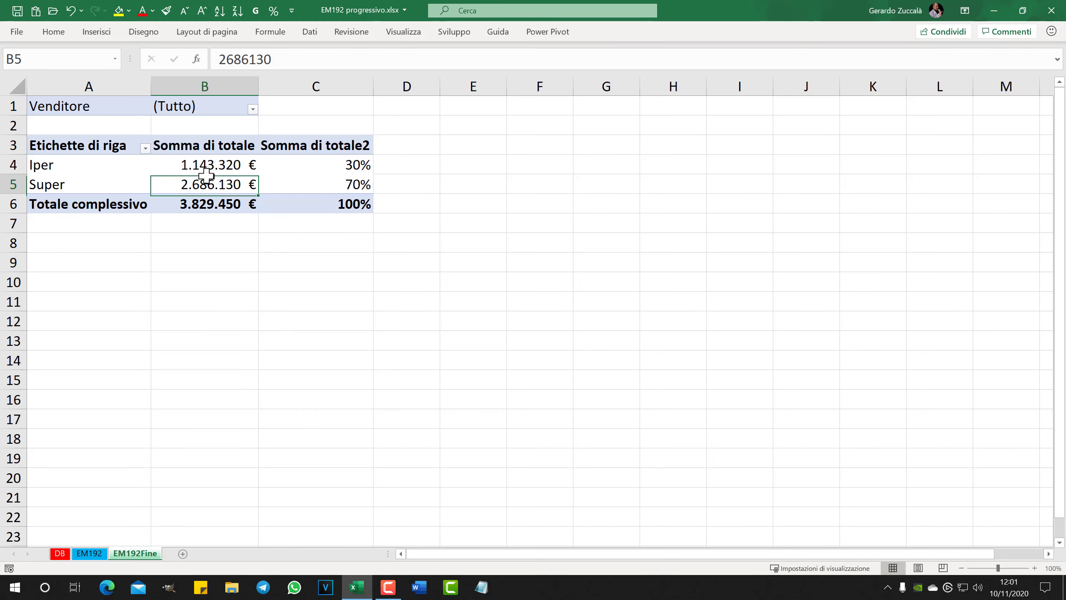
Step: Start a donut pivot chart from the pivot table, then cancel it
click(95, 32)
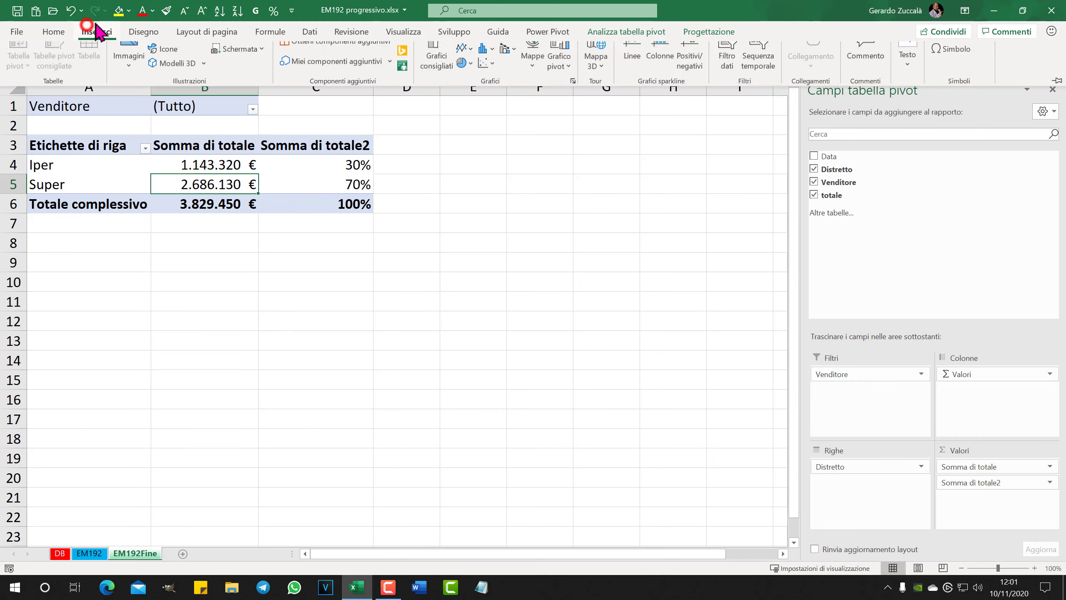
click(559, 81)
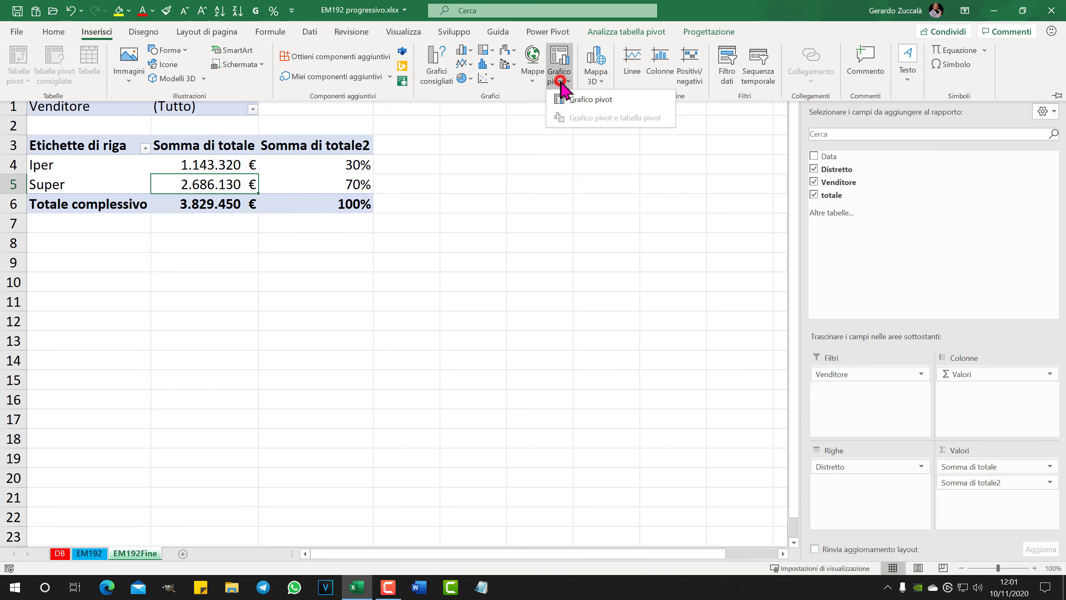
click(580, 100)
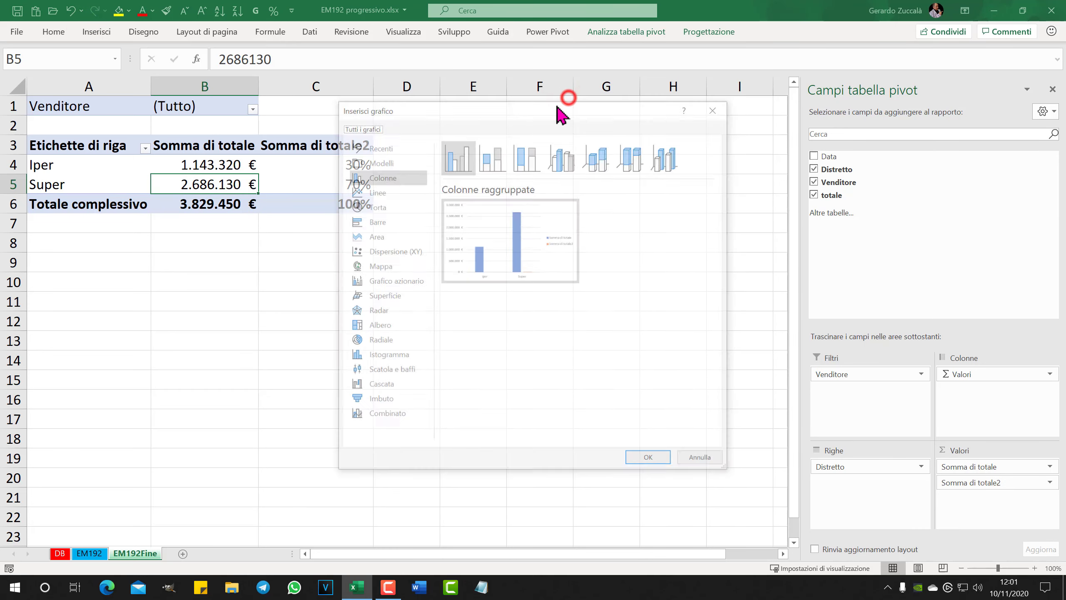
click(376, 206)
click(601, 158)
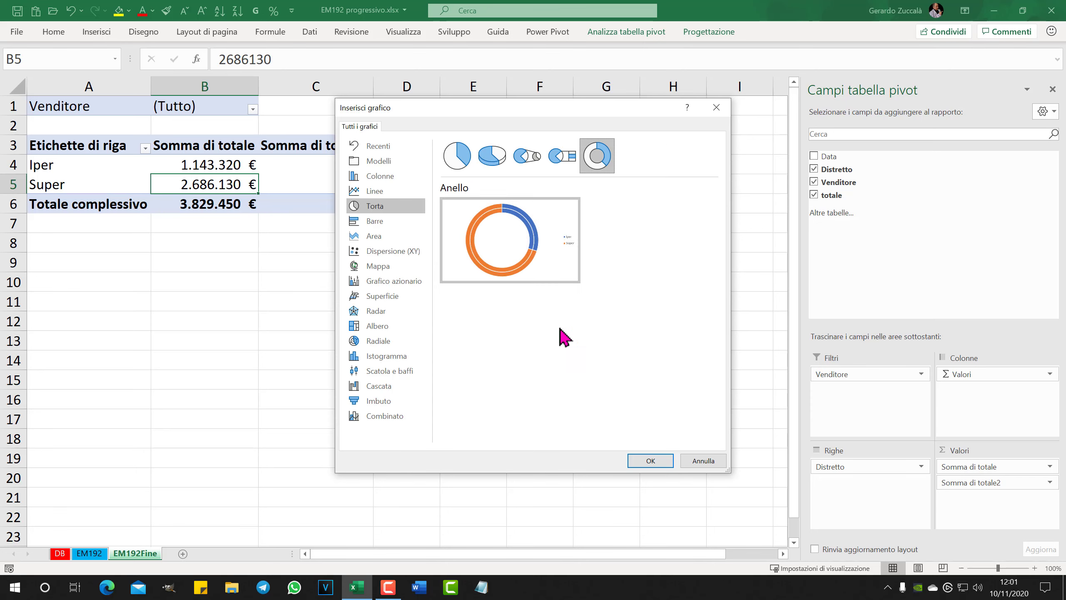
click(717, 108)
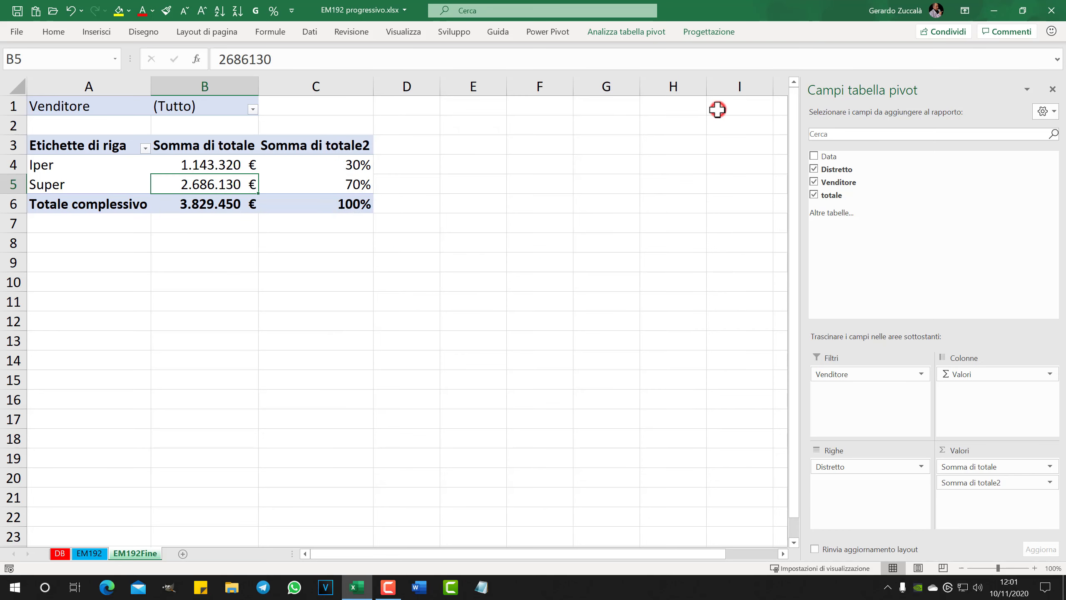
Step: Review the Iper total, then leave the pivot table for empty cell C9
click(302, 353)
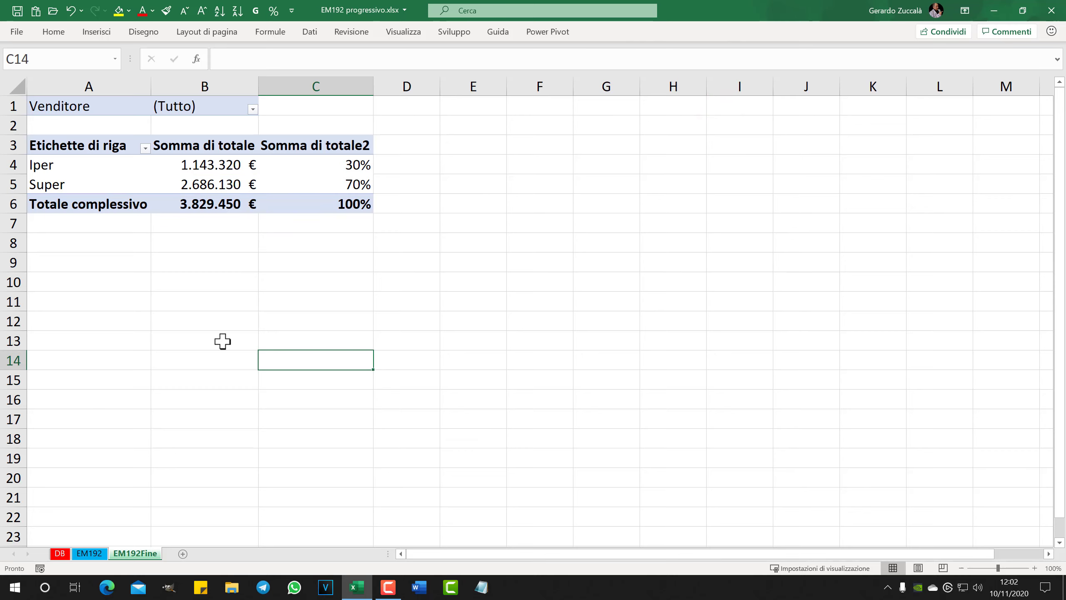
click(199, 161)
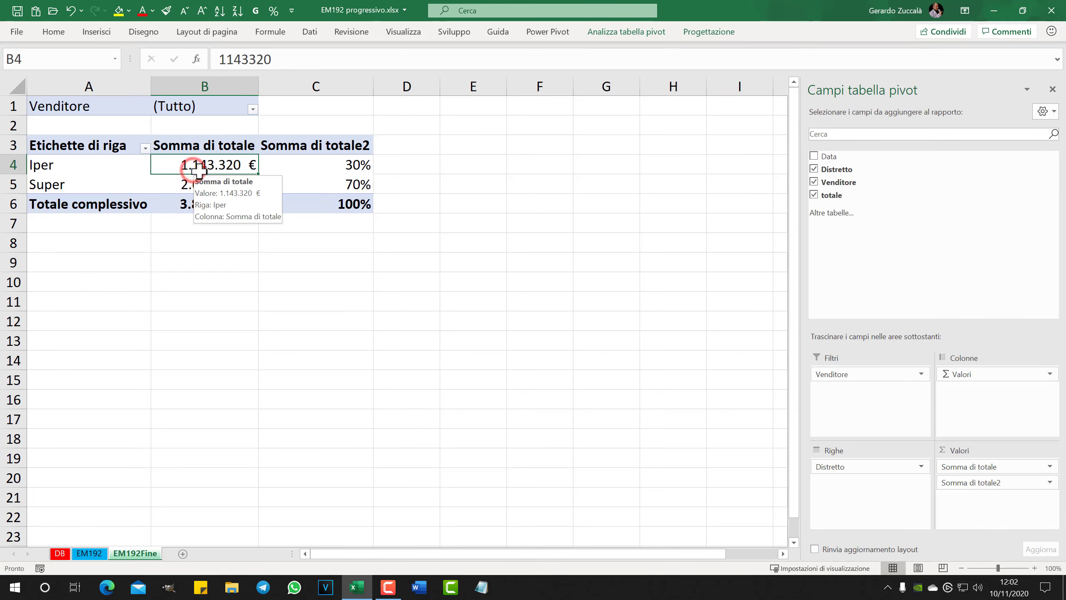
click(299, 263)
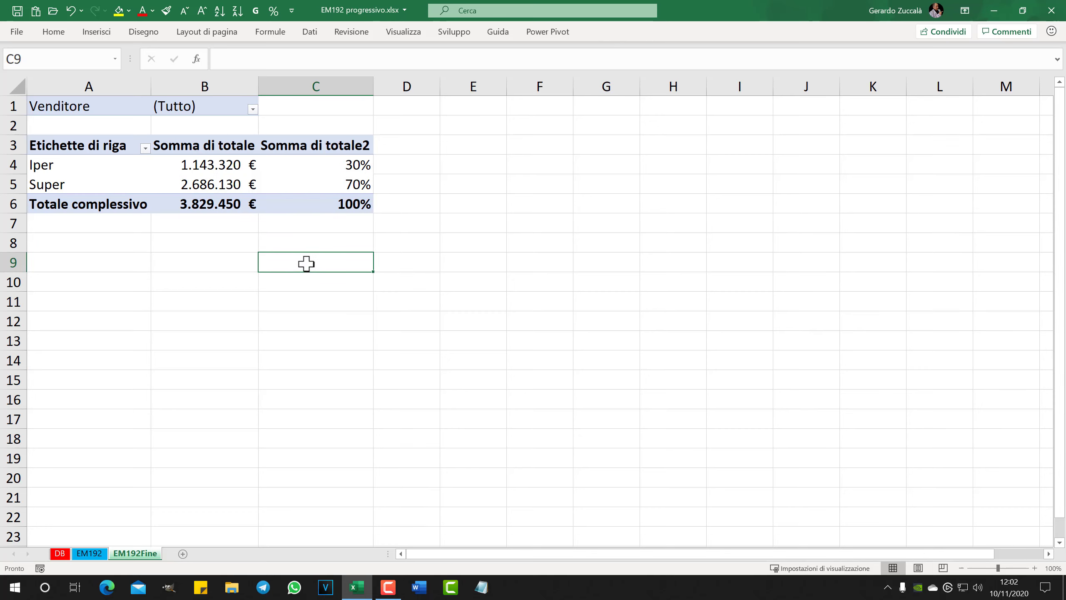
Step: Insert an empty Anello (doughnut) chart
click(100, 30)
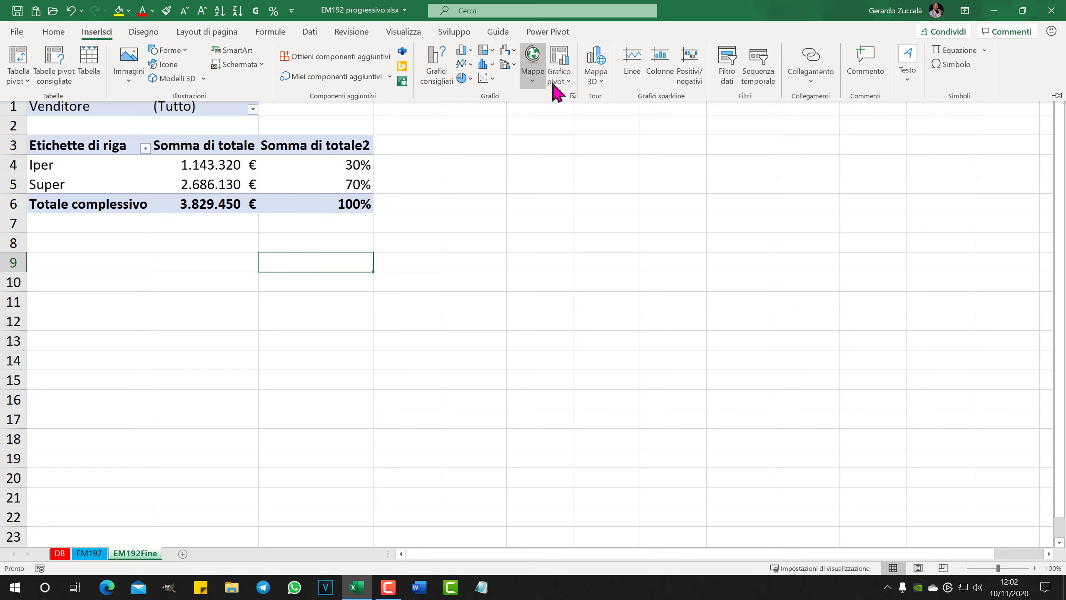
click(471, 80)
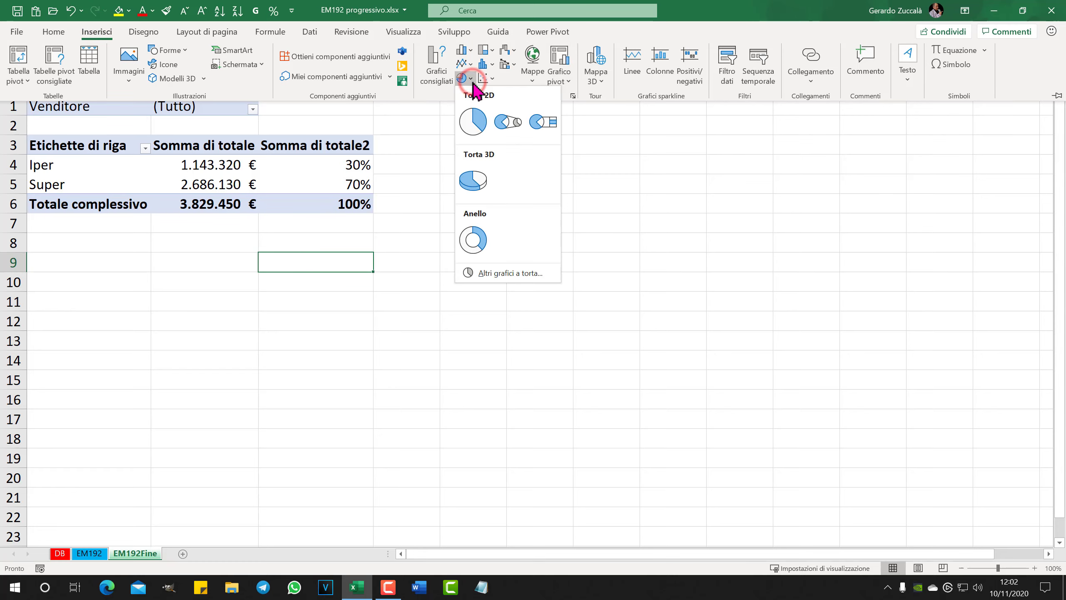
click(474, 240)
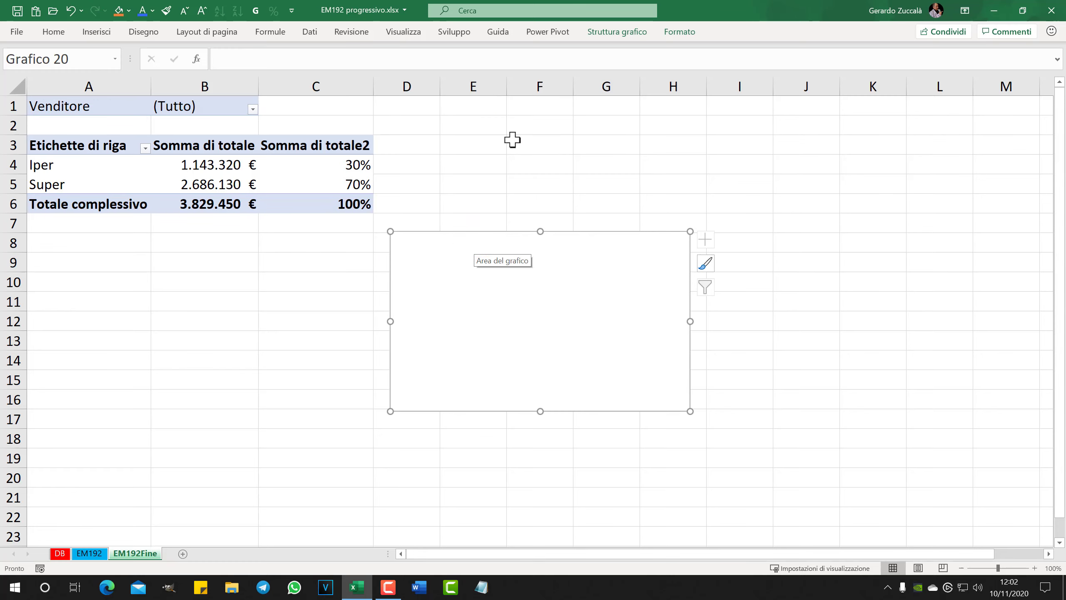
Step: Set the chart width to 7,62 cm and move it into place below the pivot
click(679, 32)
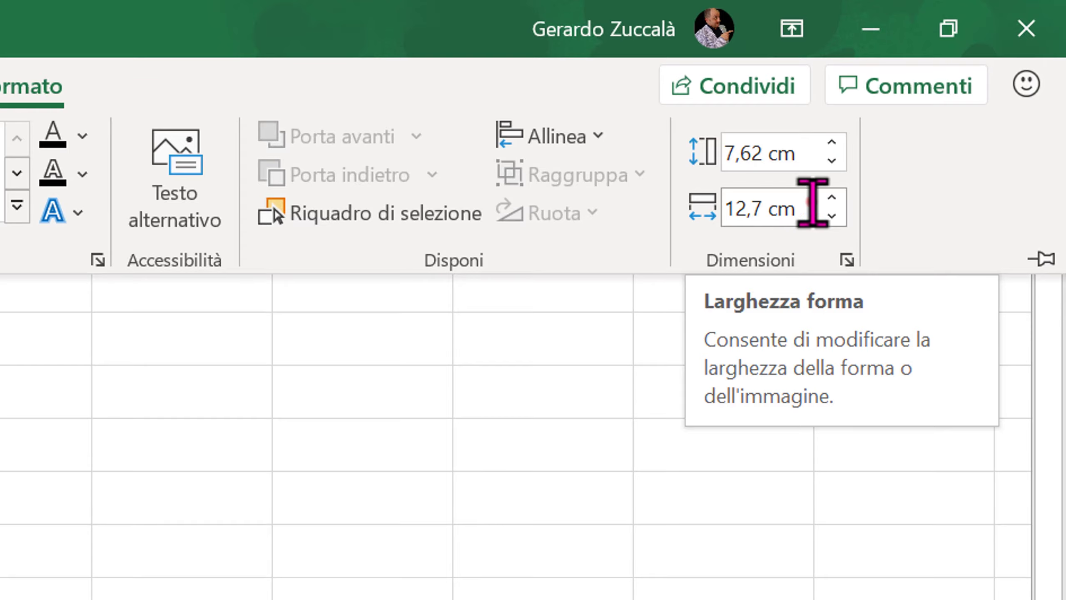
click(811, 204)
double_click(814, 206)
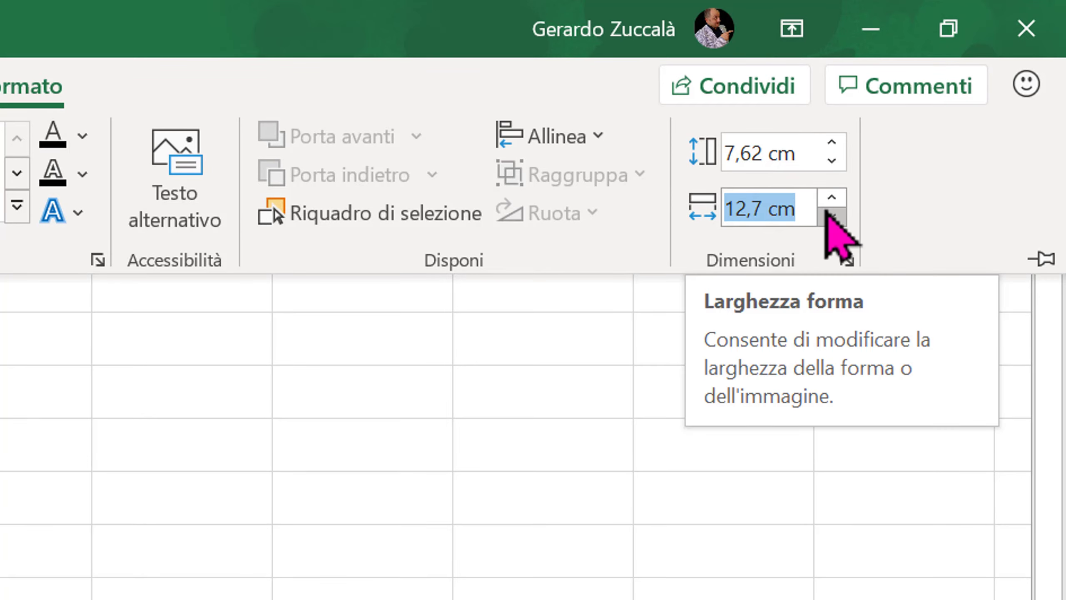
text(7,62)
key(Return)
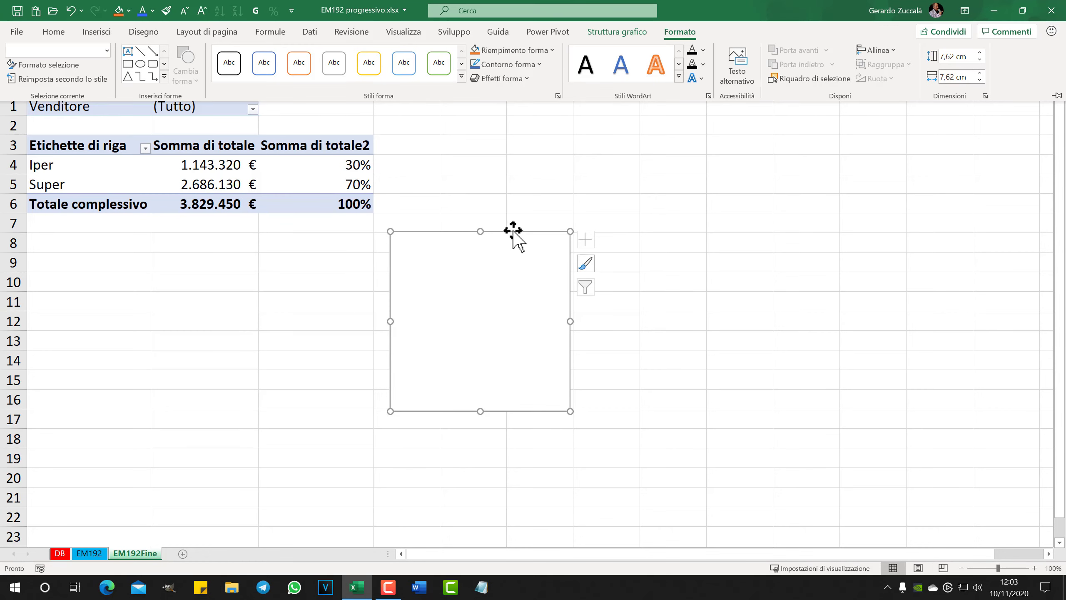
drag(513, 230, 494, 234)
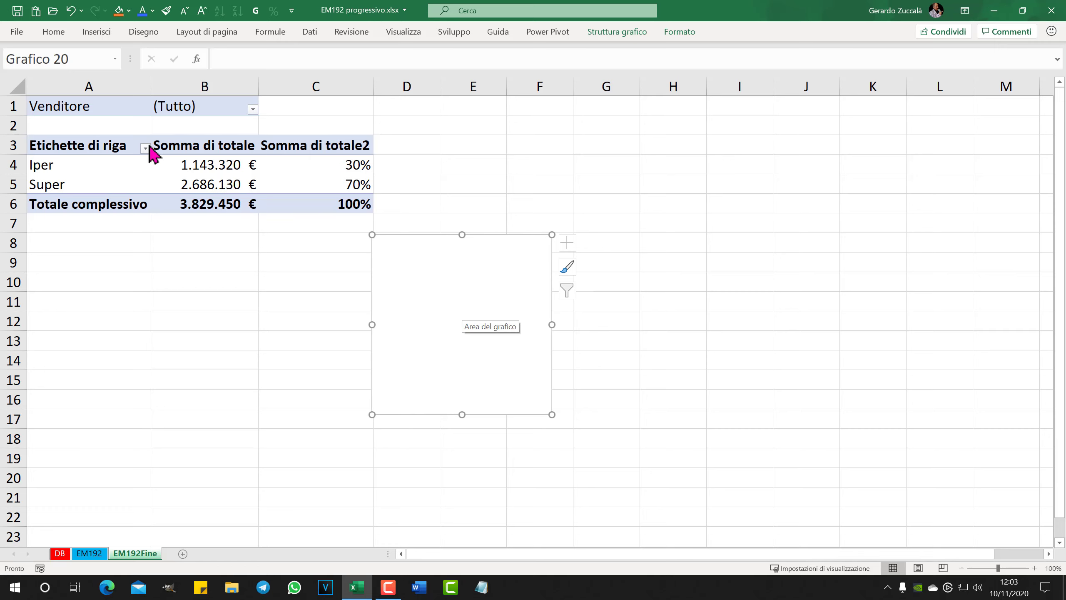
Step: Open Seleziona dati for the chart and add a new series
click(604, 33)
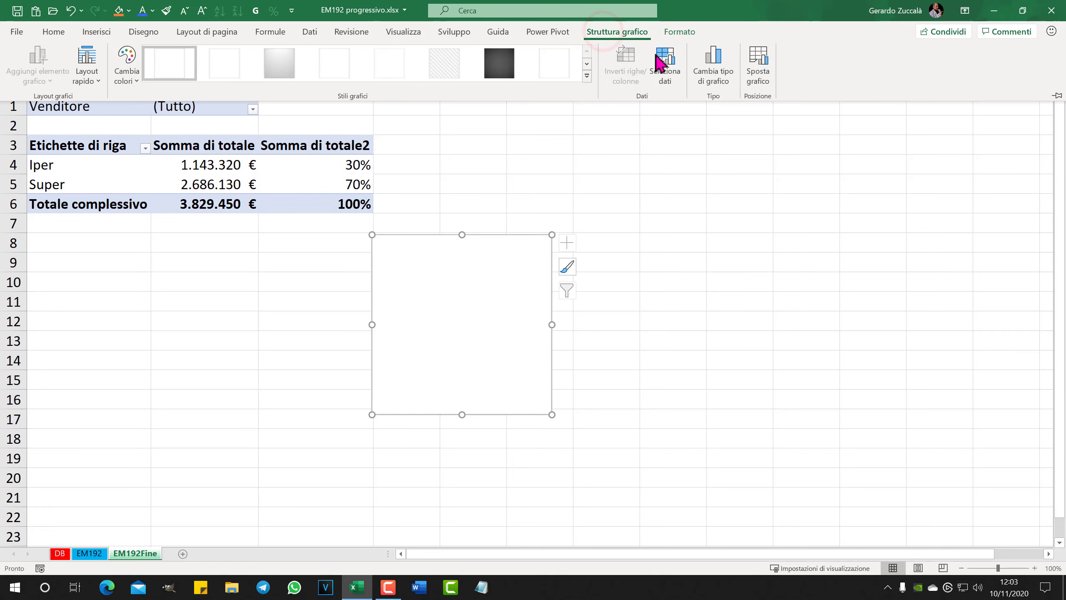
click(667, 67)
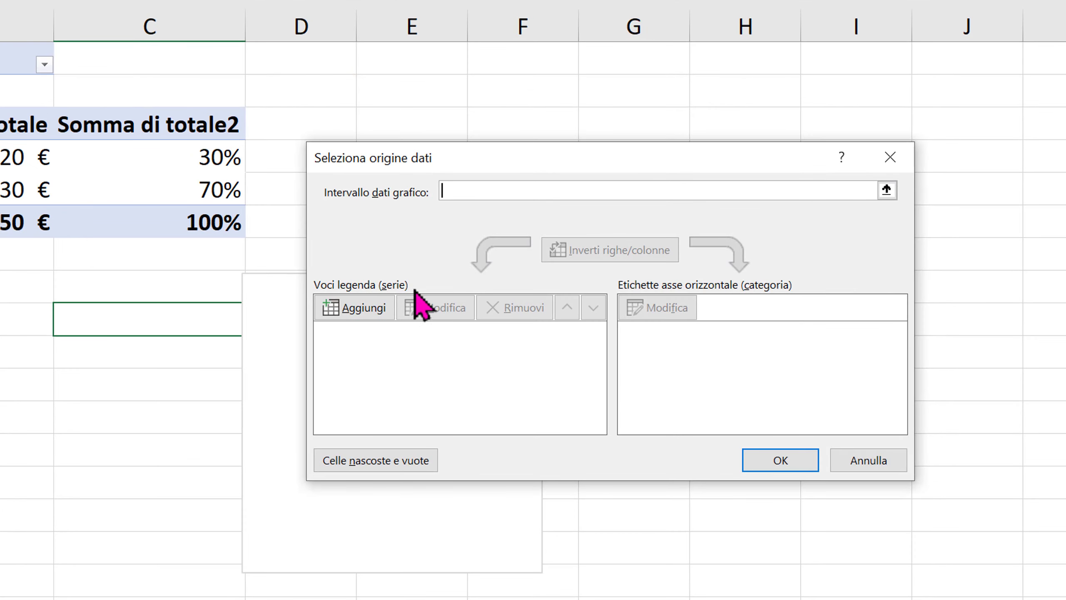
click(359, 307)
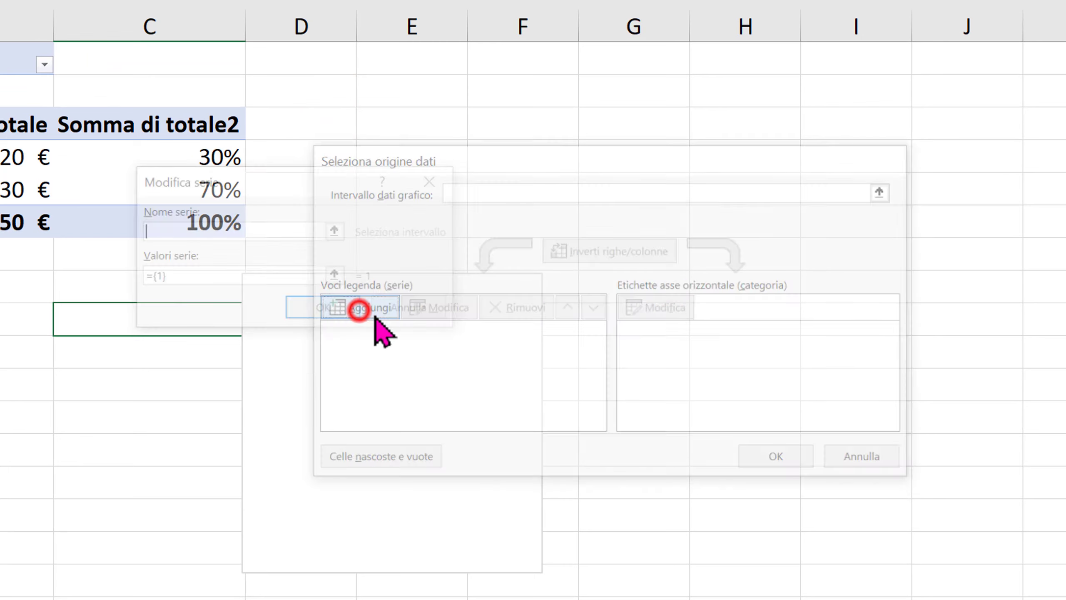
mouse_move(317, 181)
mouse_down()
mouse_move(921, 321)
mouse_move(873, 319)
mouse_up()
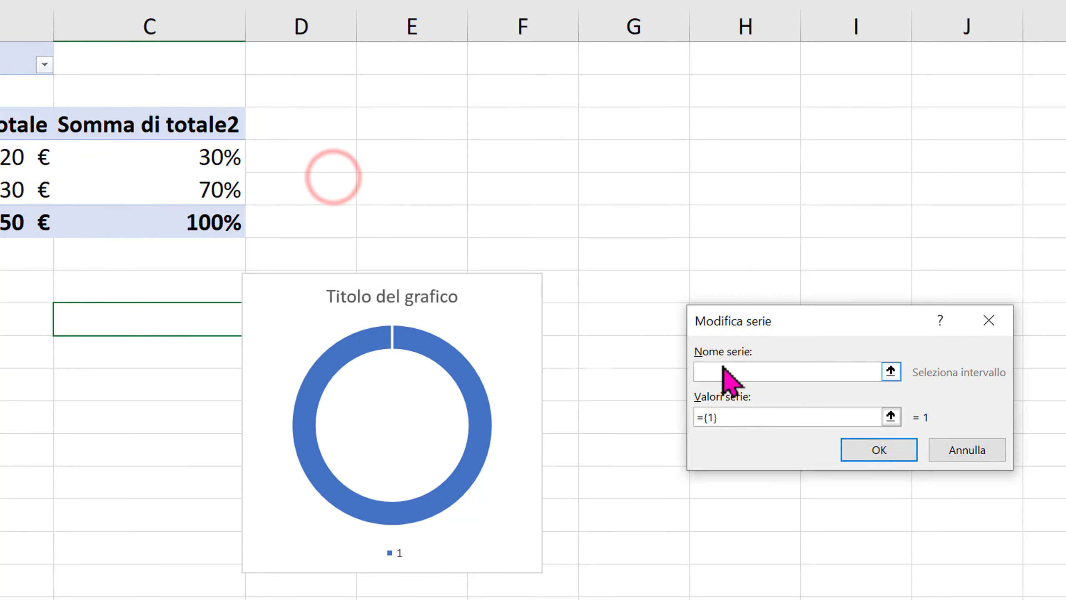
drag(759, 326, 659, 326)
Step: Name the series progress with 23 values of 1 and apply the data changes
click(636, 353)
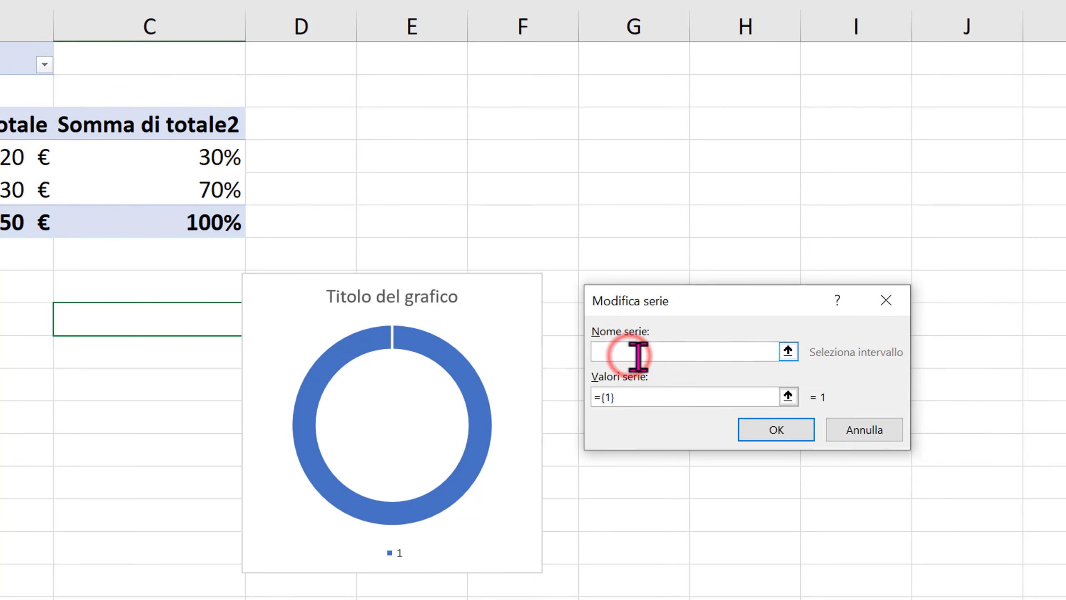
text(progress)
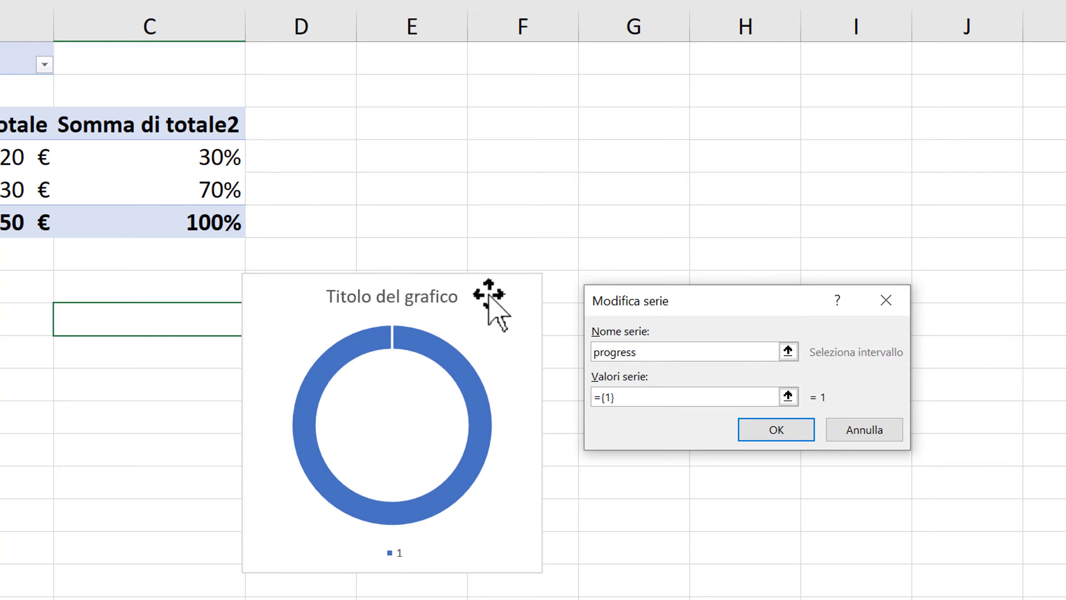
click(636, 400)
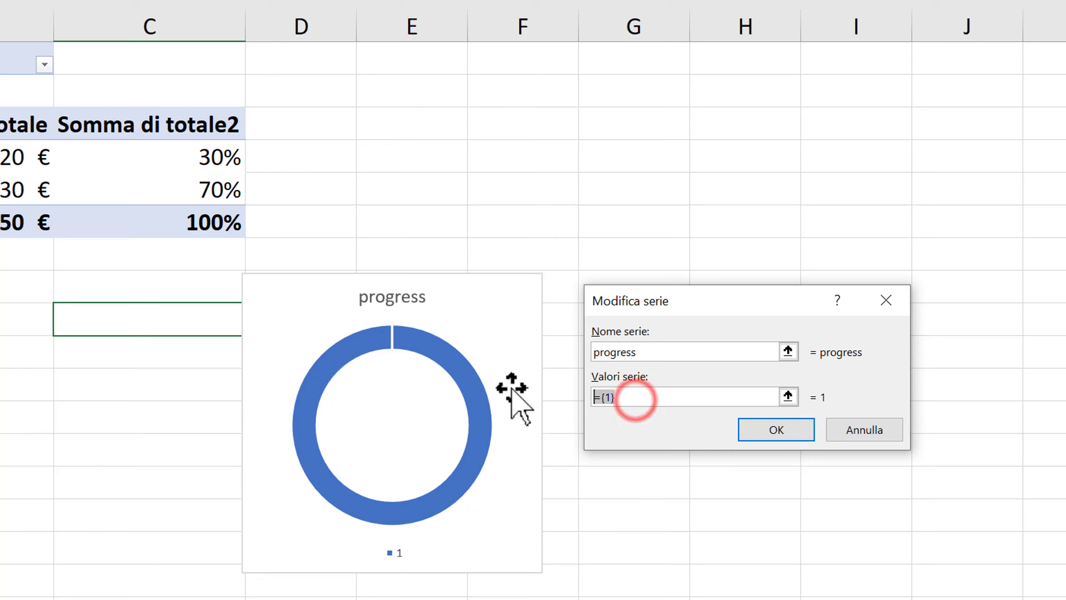
key(BackSpace)
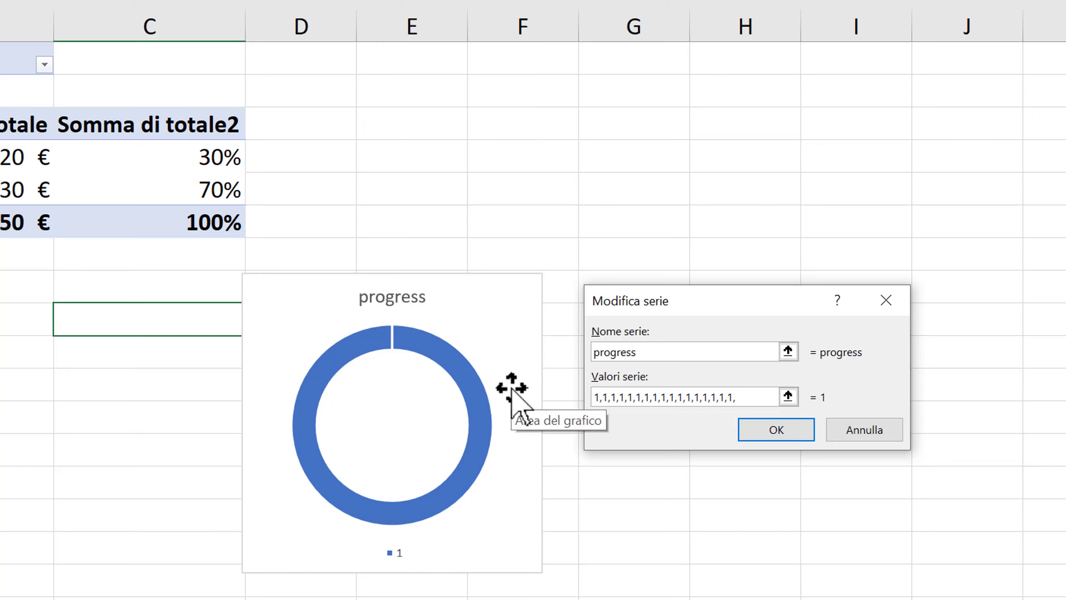
click(792, 429)
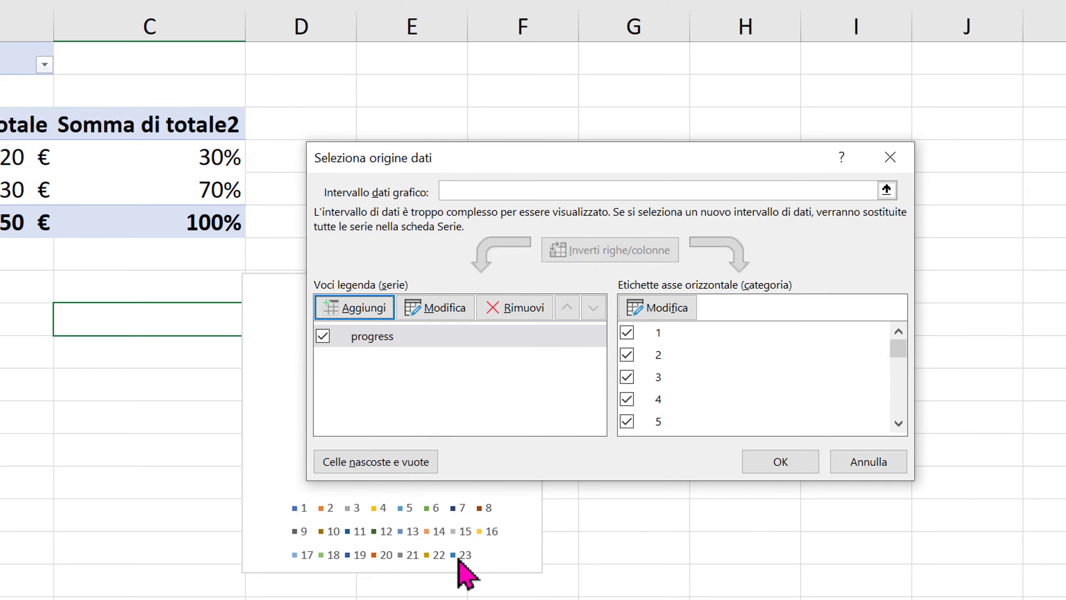
click(782, 460)
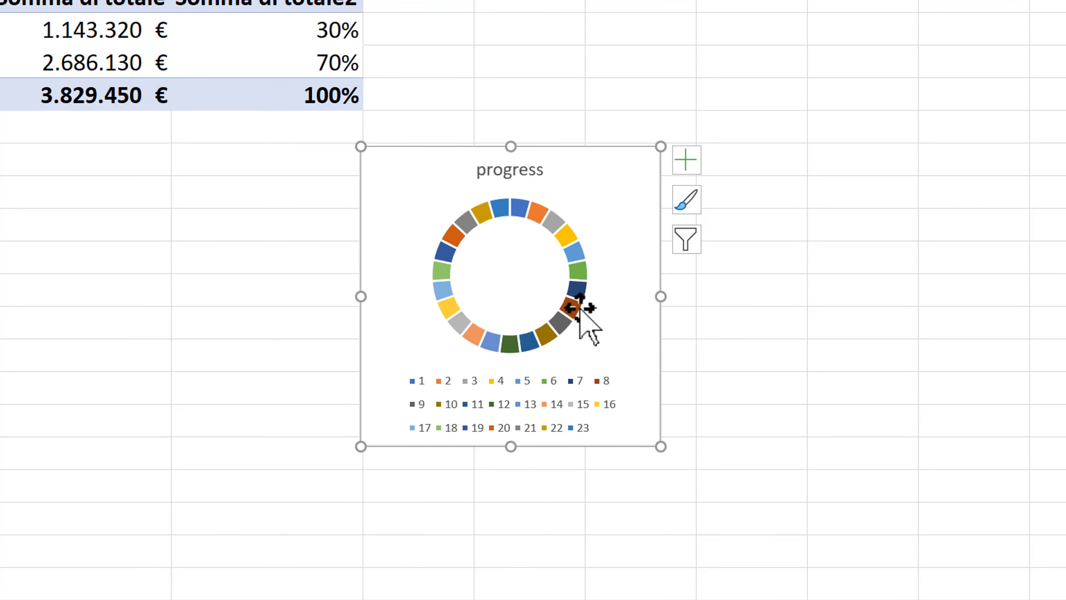
Step: Delete the doughnut chart's title and legend so the 23-segment ring fills the chart
click(521, 171)
key(Delete)
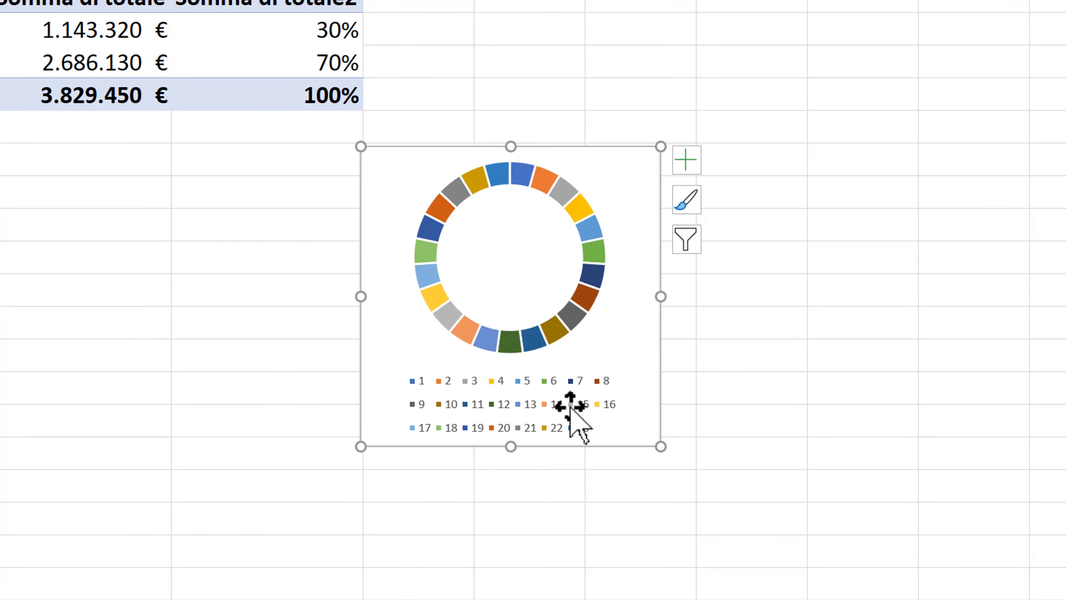
click(570, 406)
key(Delete)
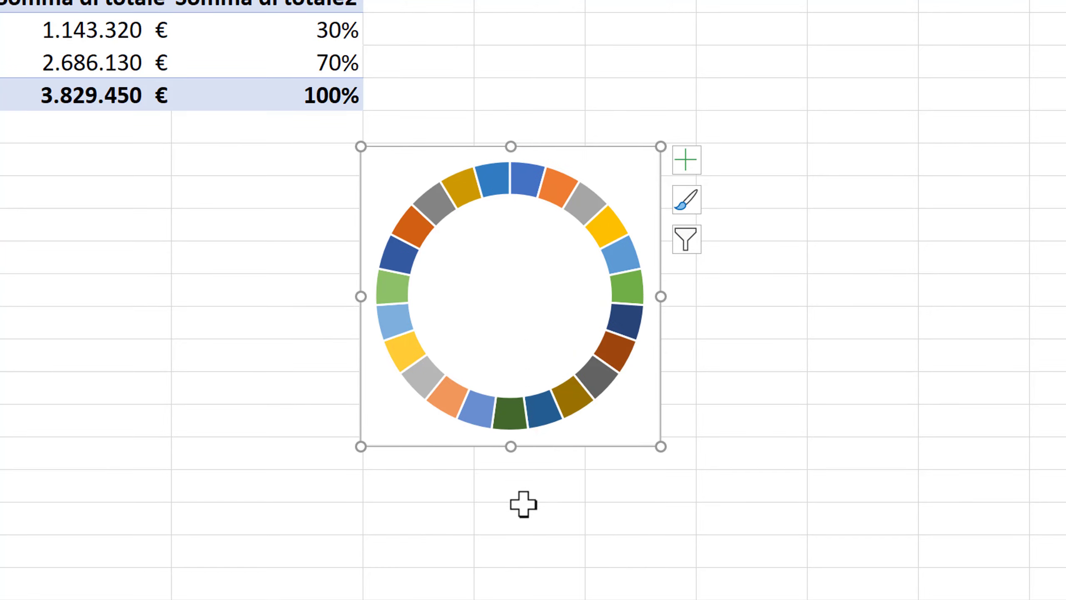
click(545, 188)
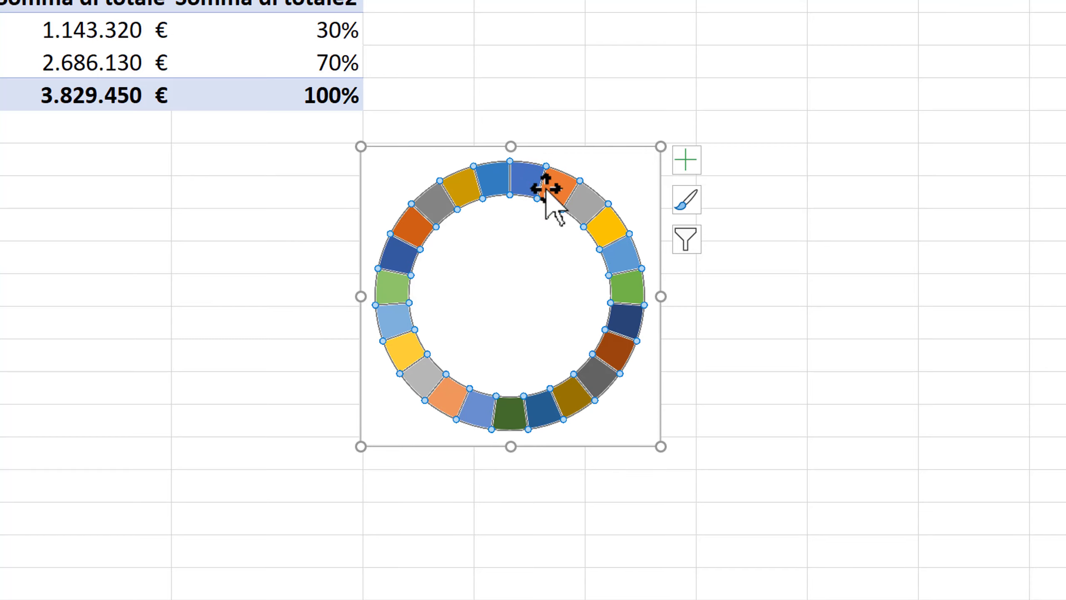
Step: Fill the whole ring solid green and drag the chart under the pivot table in columns A–C
right_click(545, 189)
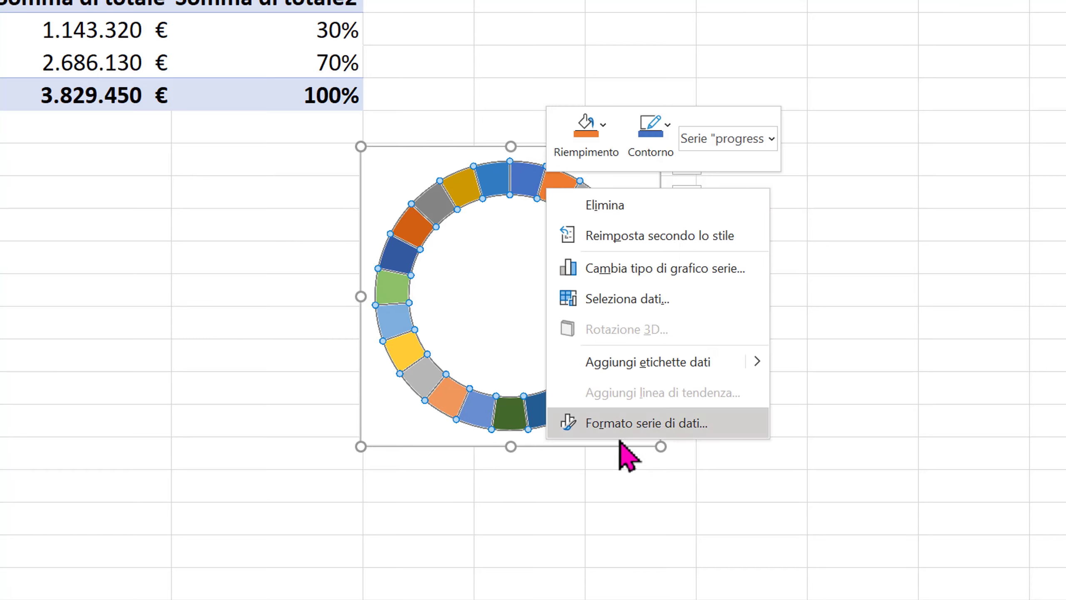
click(621, 426)
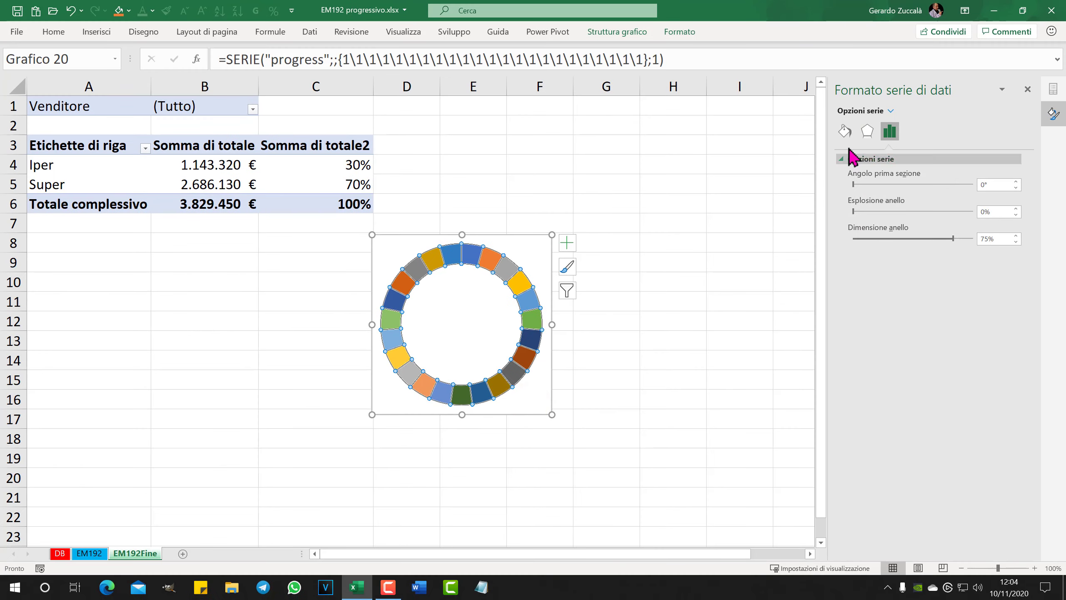
click(845, 132)
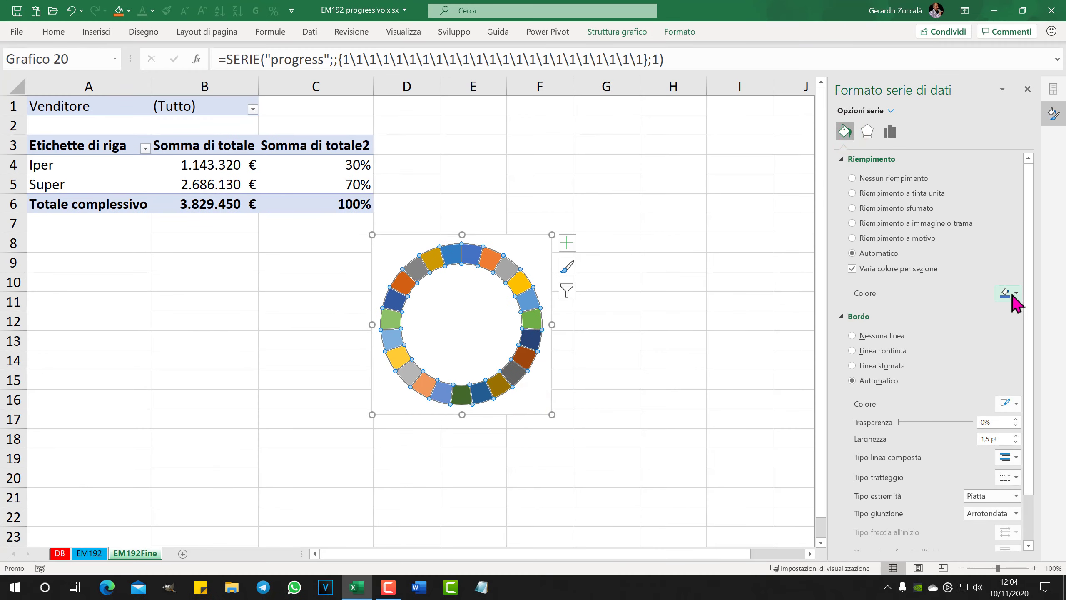
click(90, 553)
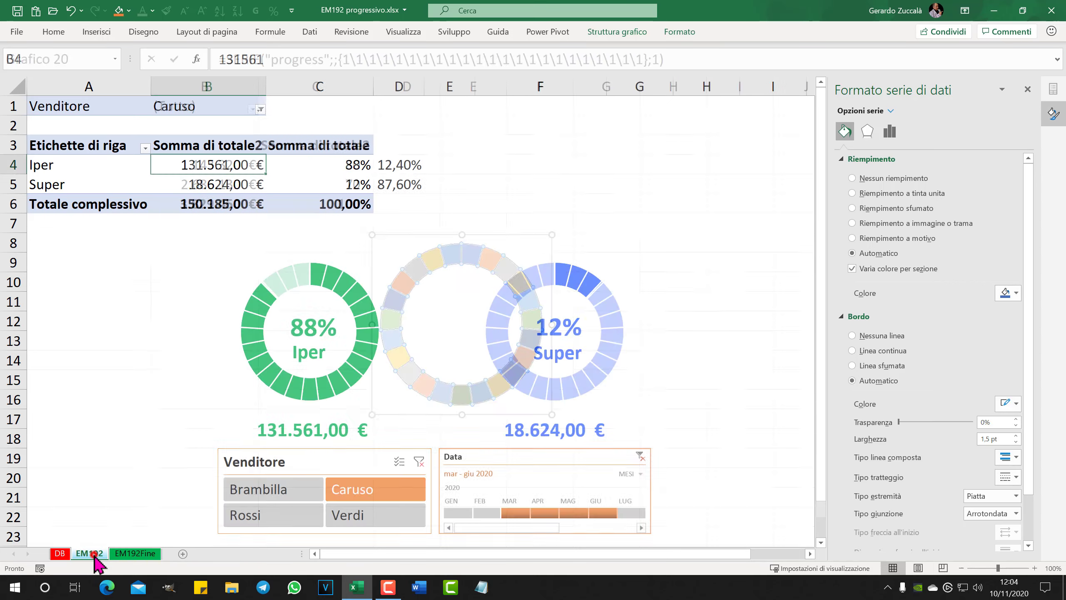
click(124, 554)
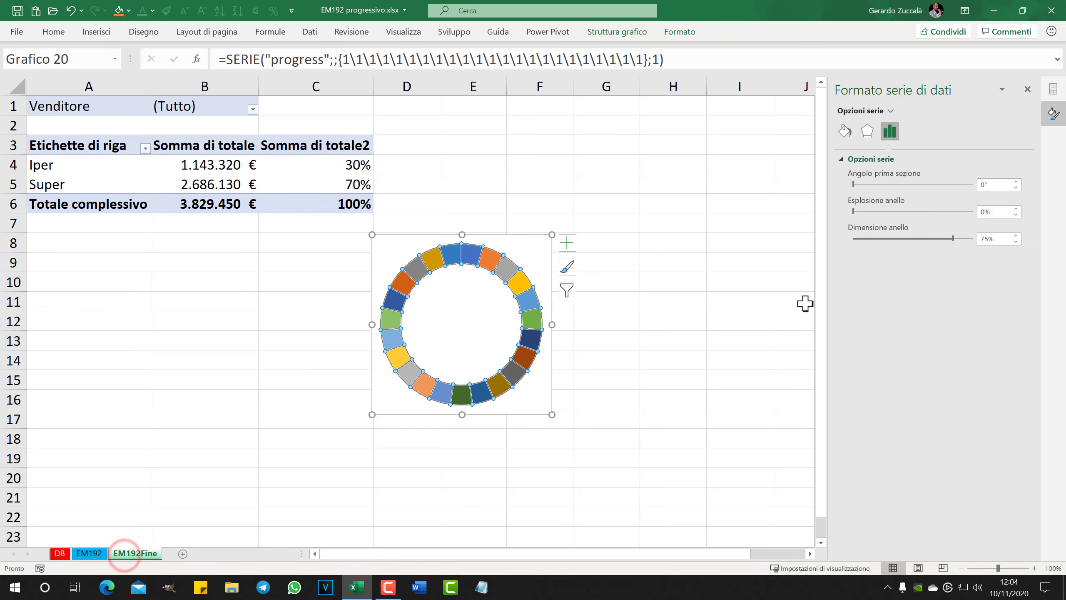
click(844, 132)
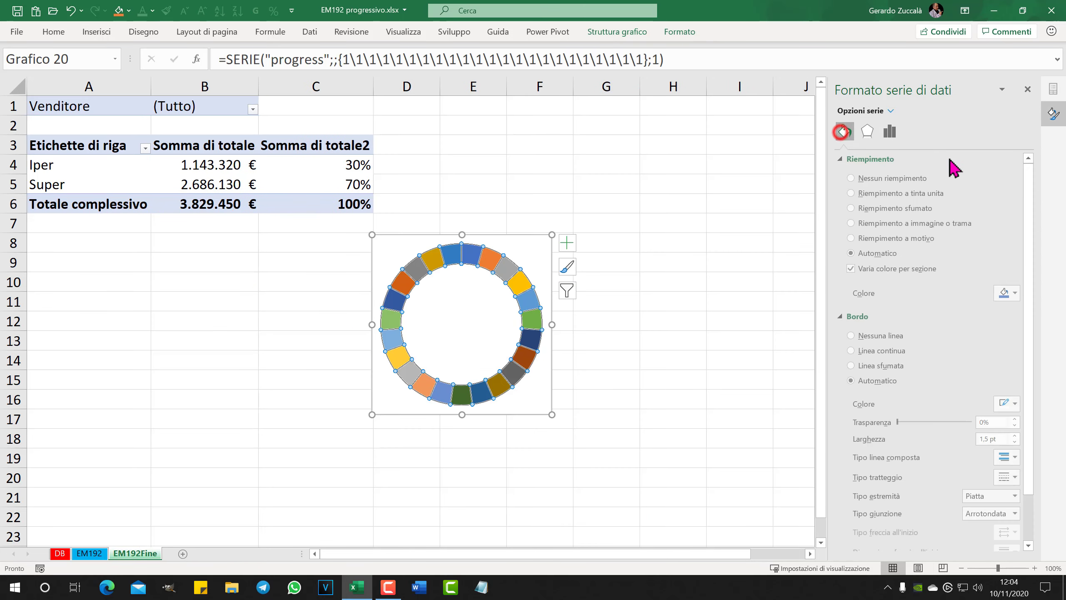
click(1016, 293)
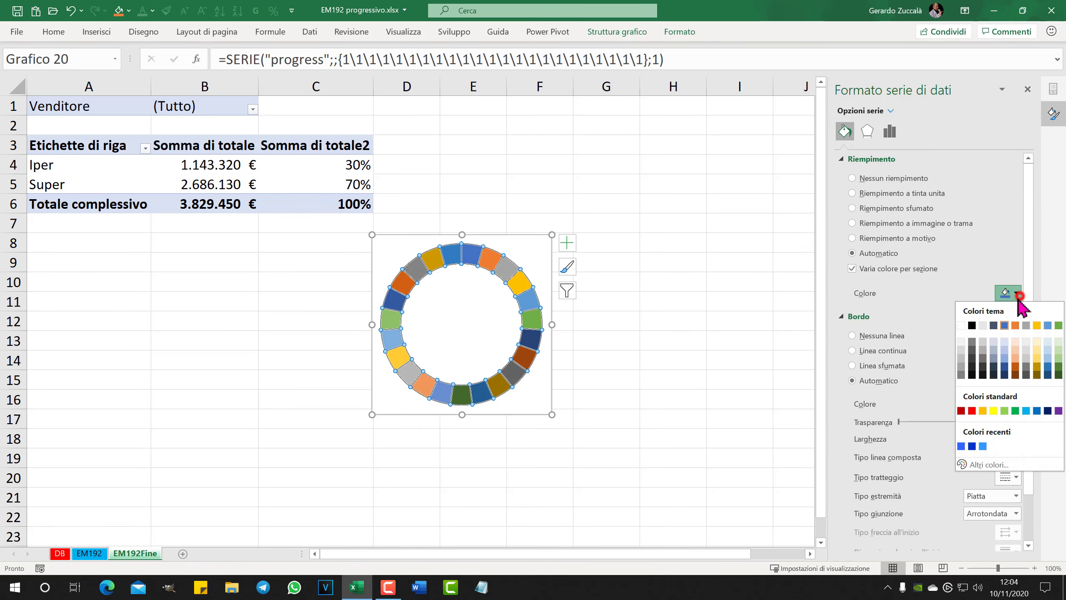
click(1016, 411)
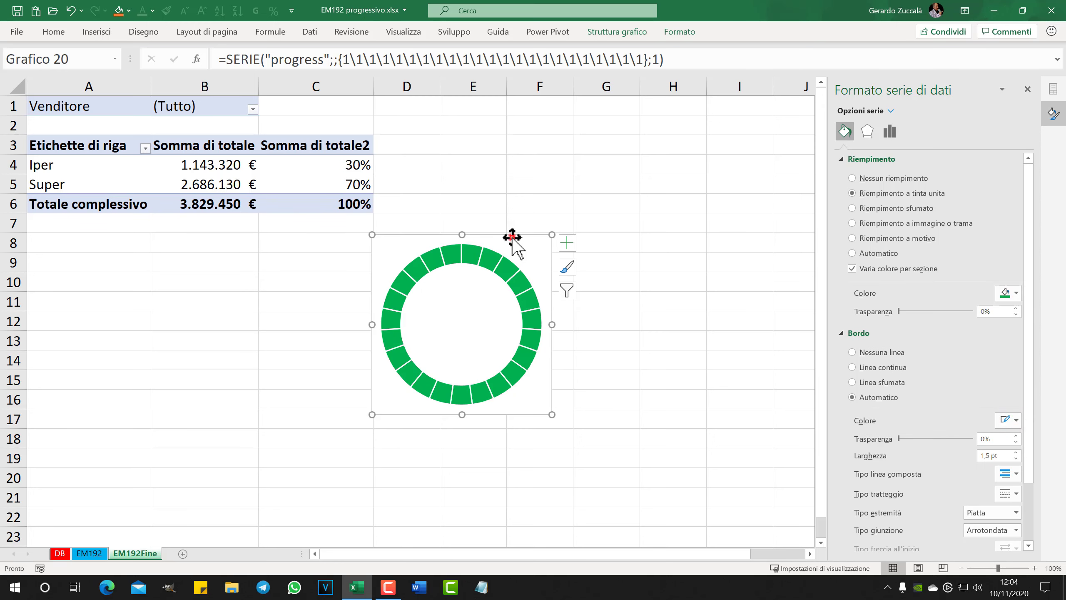
drag(513, 238, 265, 252)
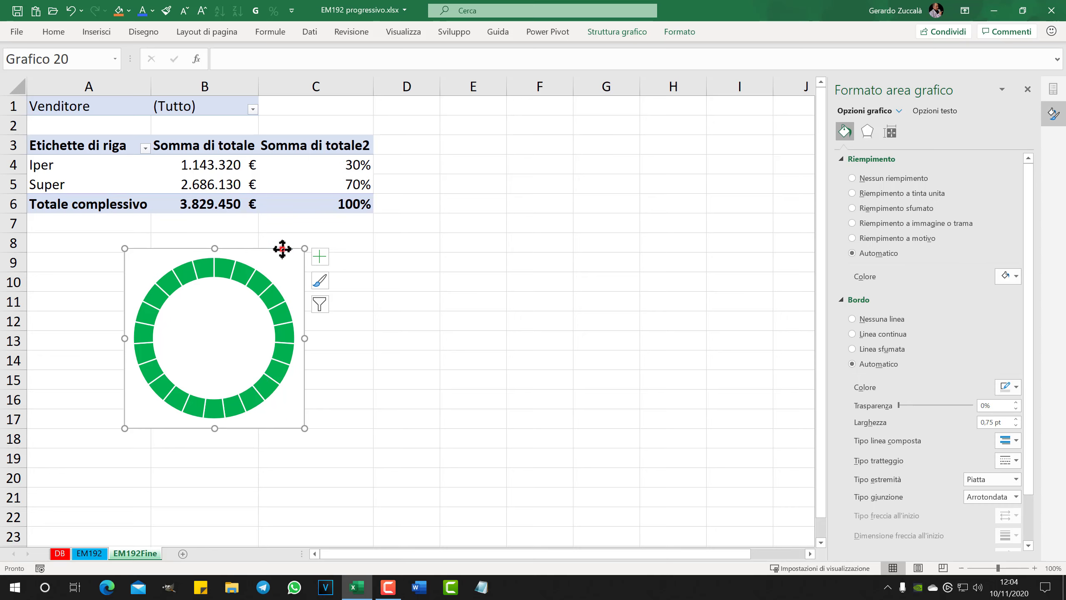
Step: Nudge the donut chart into place and give its chart area no border line and no fill
drag(282, 249, 297, 239)
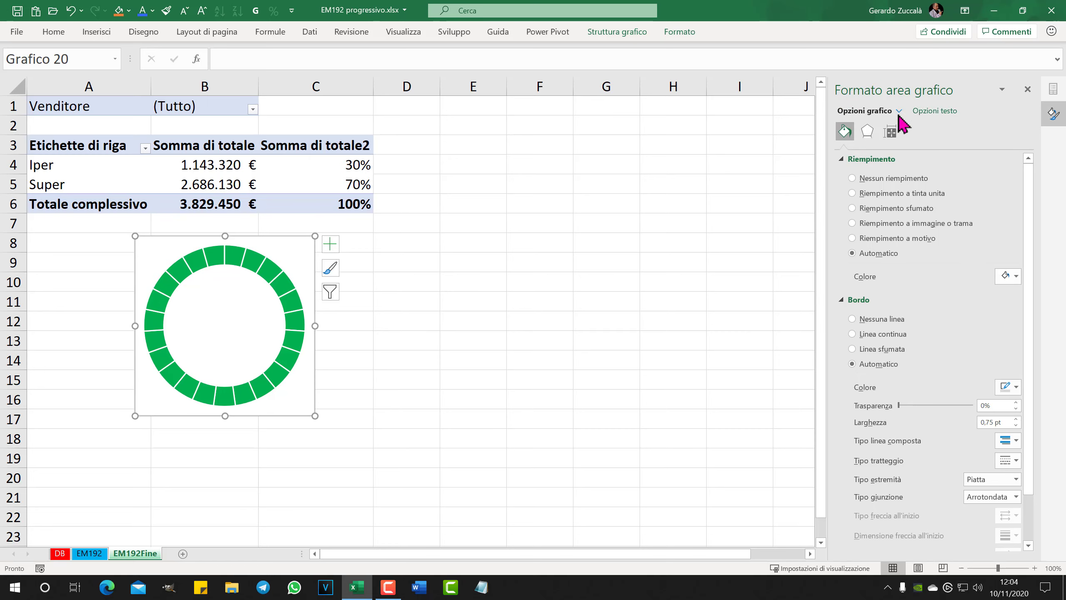
click(852, 318)
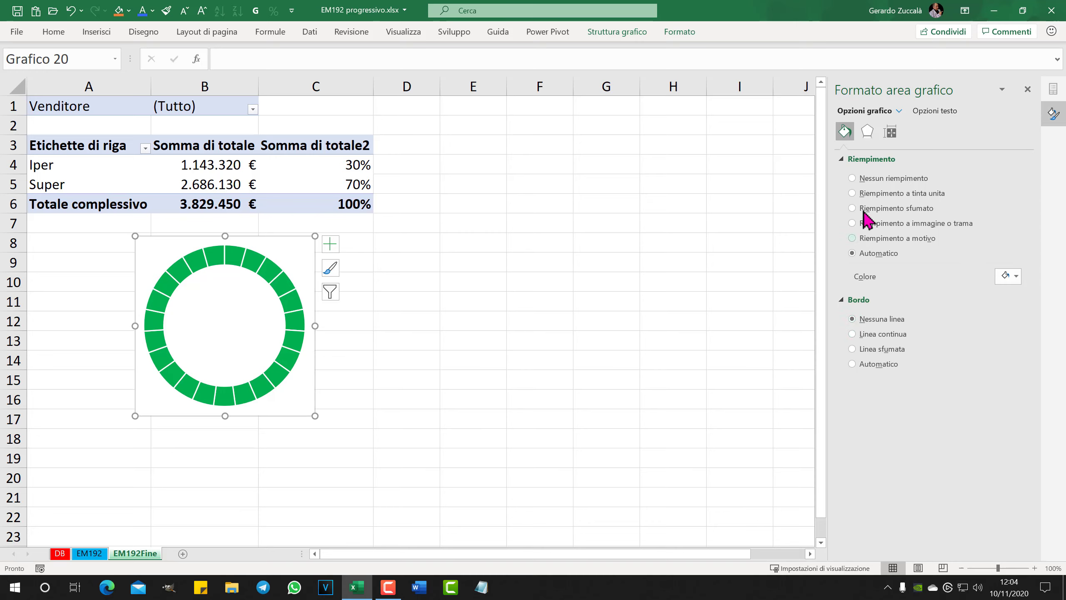
click(853, 179)
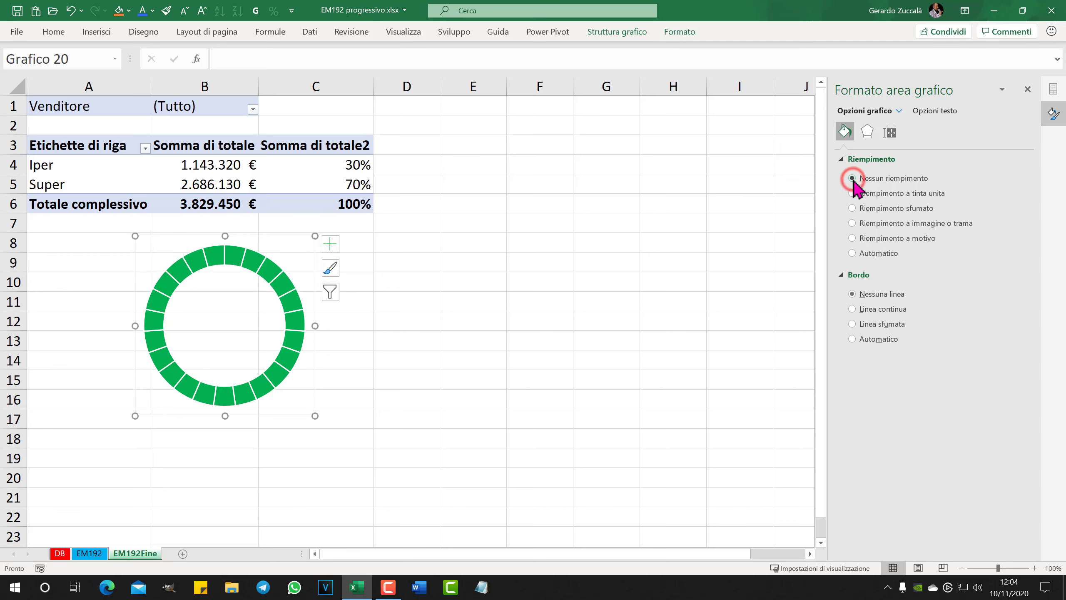
click(483, 262)
click(281, 260)
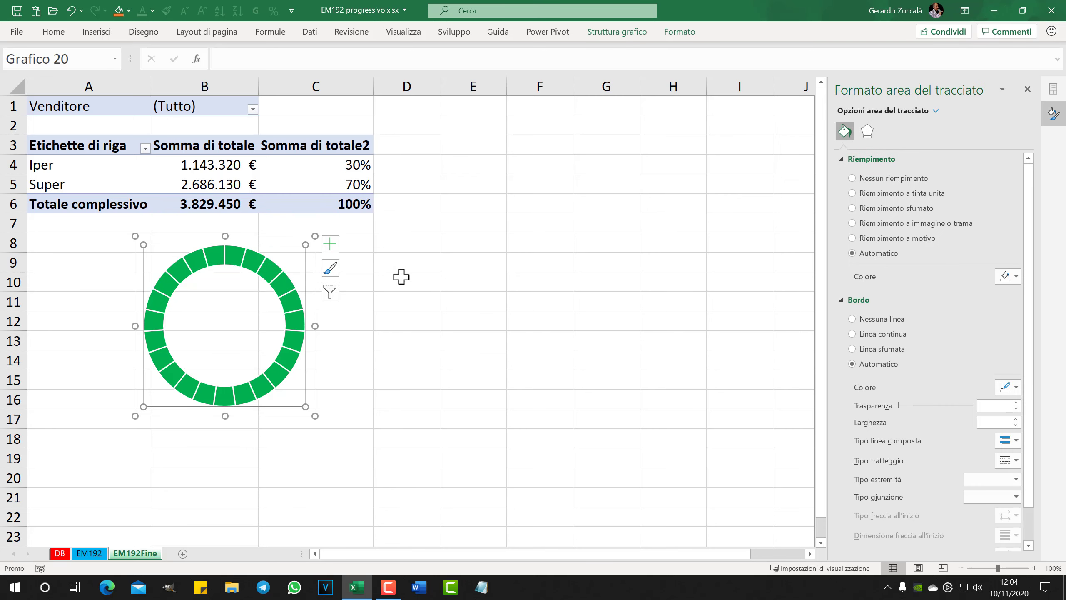
Step: Ctrl-drag the chart area right to create a duplicate donut under columns D–F
click(310, 254)
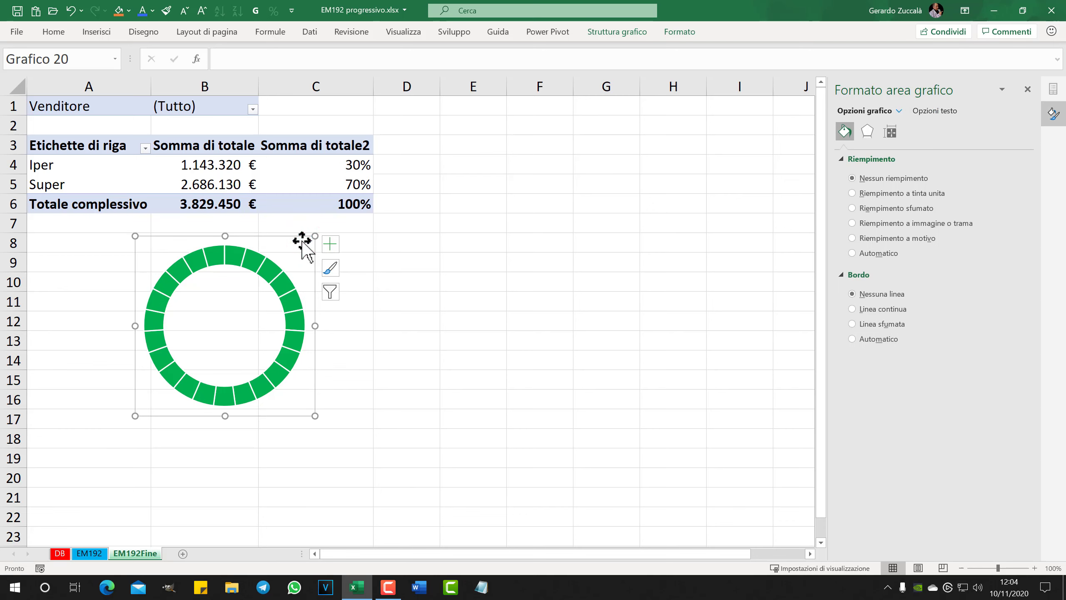
drag(303, 243, 576, 244)
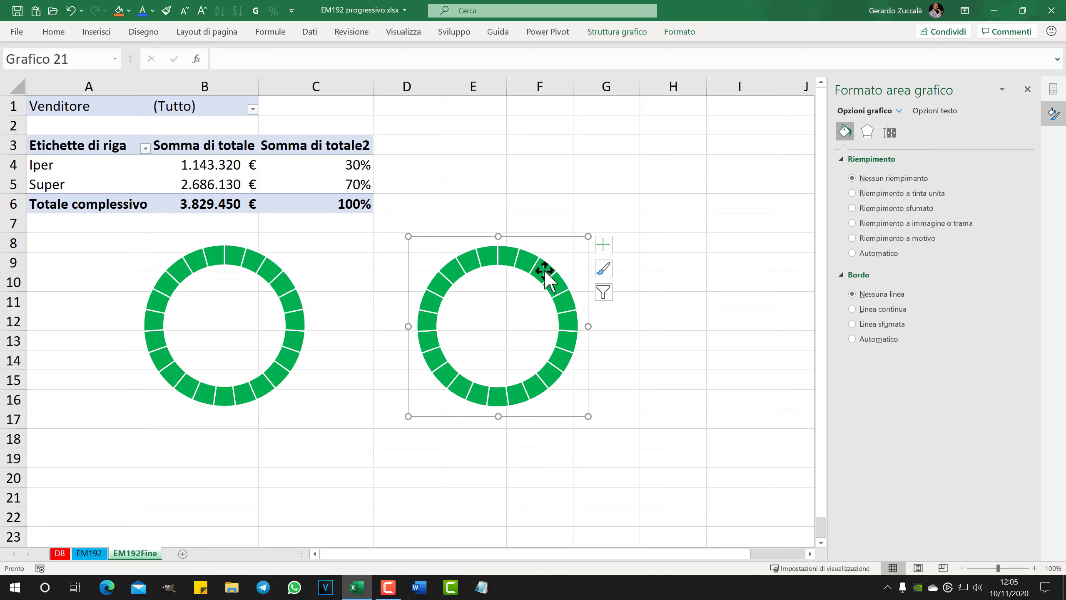
Step: Fill the copied donut's ring solid blue, comparing against the finished charts on sheet EM192
click(556, 280)
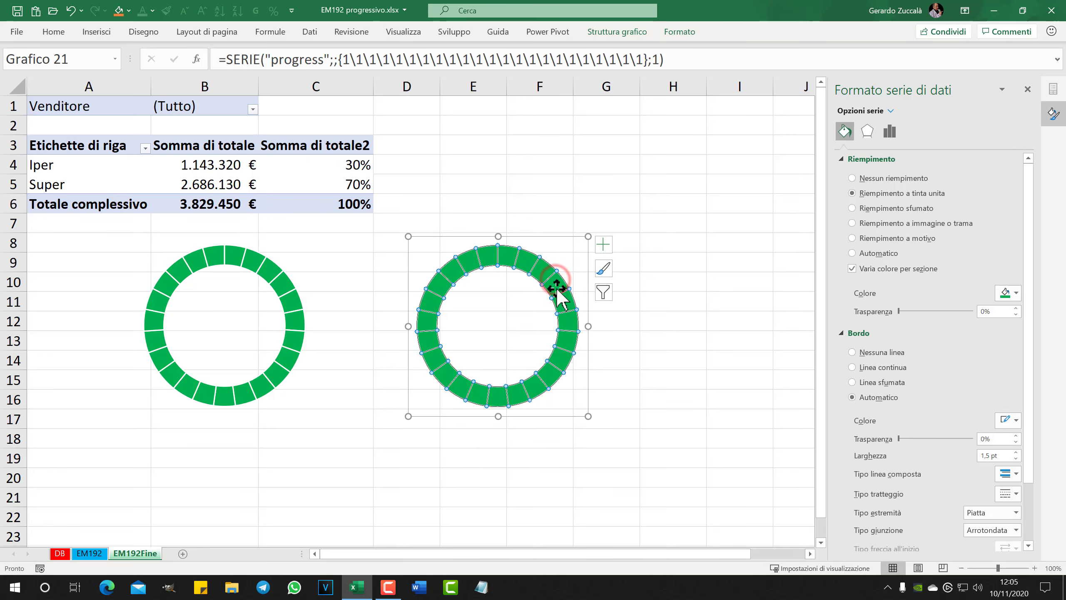
click(1016, 293)
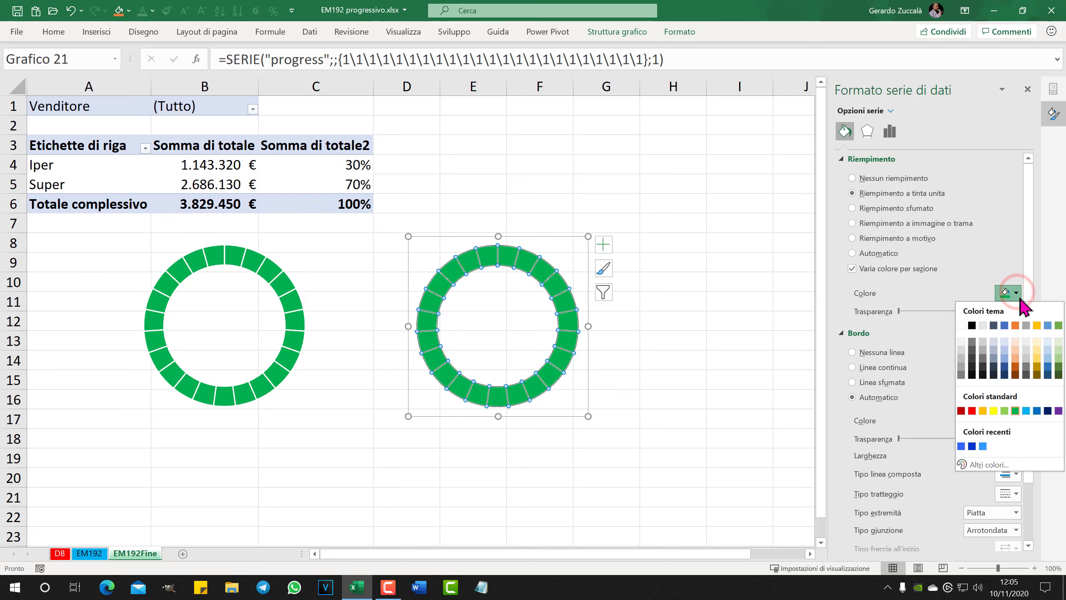
click(961, 446)
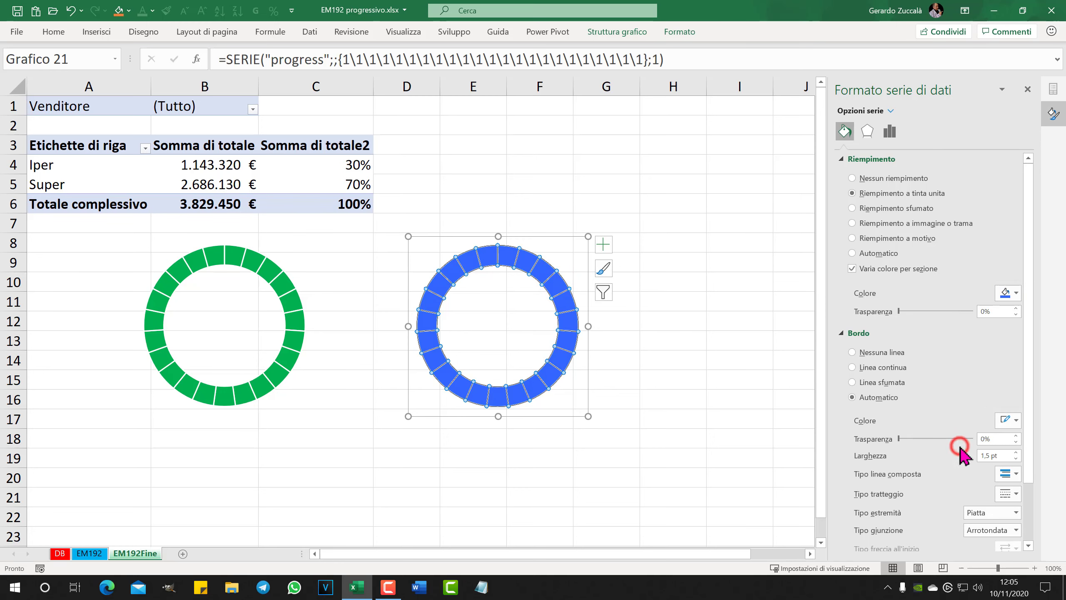
click(275, 437)
click(90, 553)
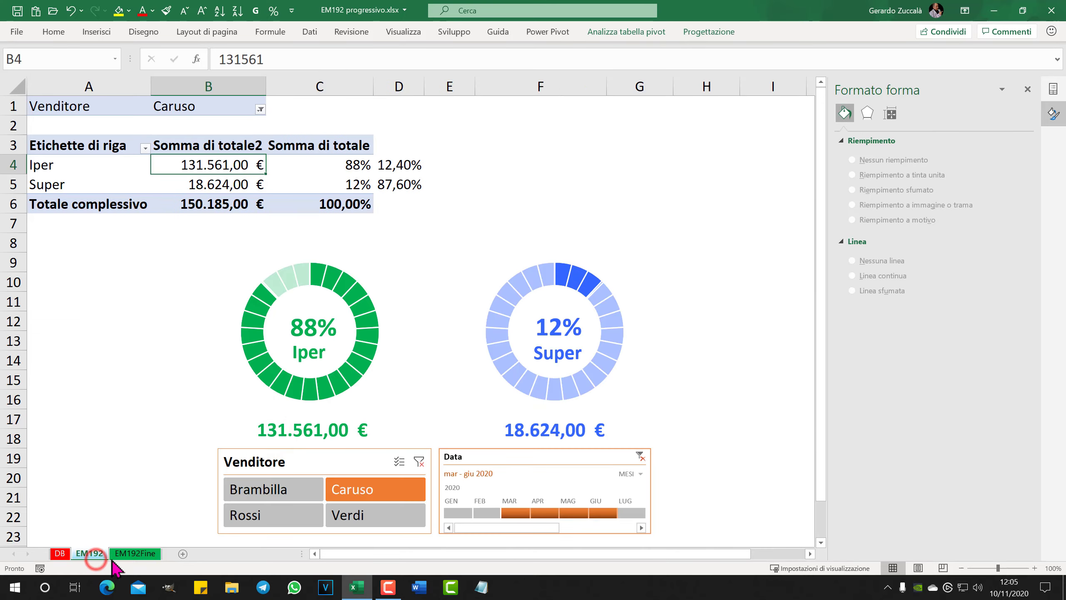
click(143, 555)
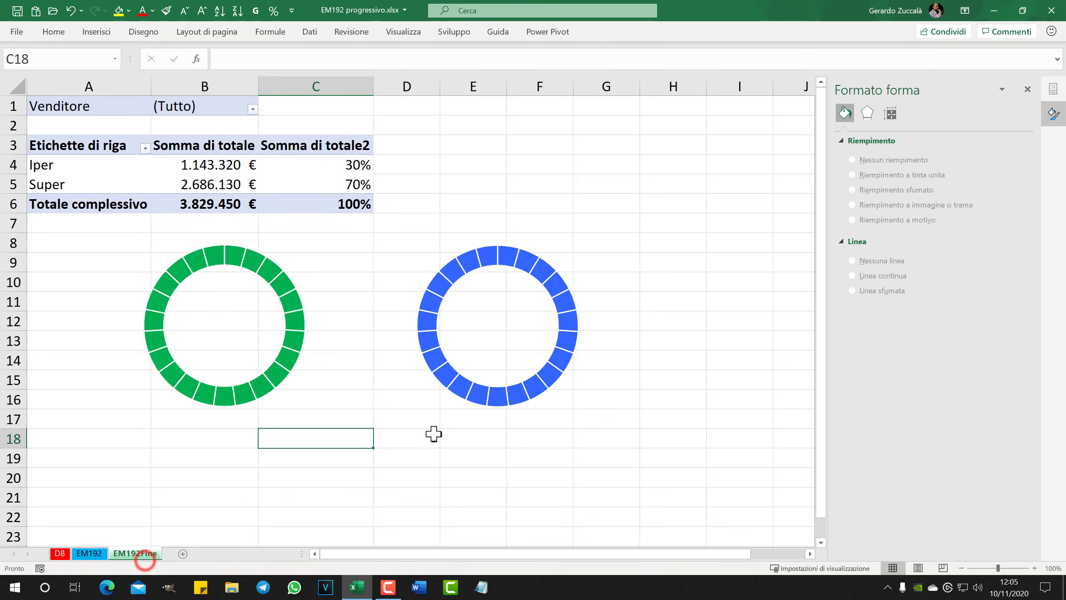
click(255, 267)
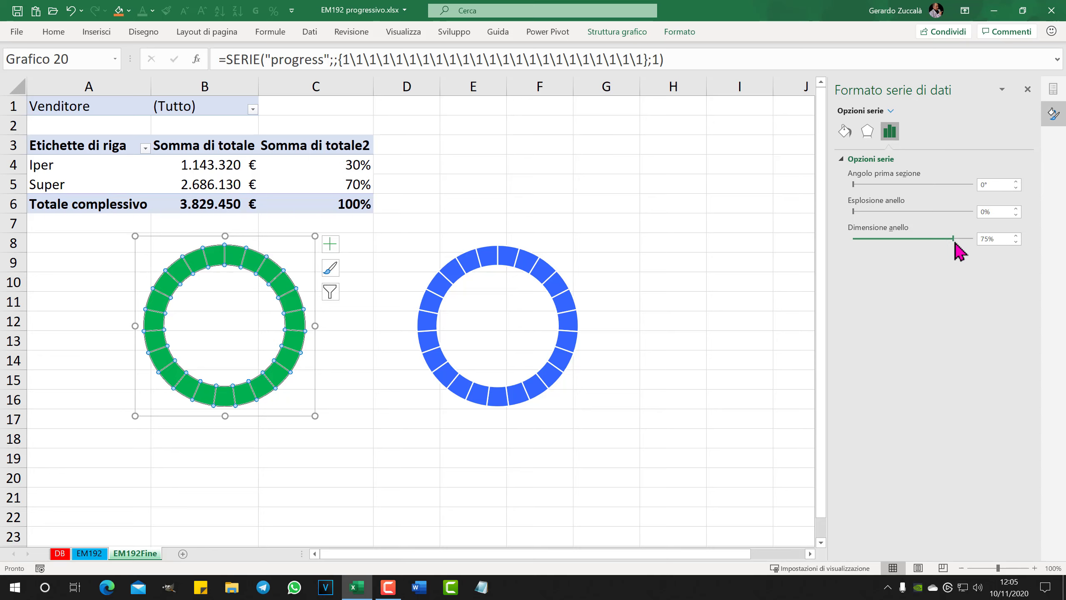
Step: Set the hole size of the green donut, then the blue donut, to 68%
drag(953, 238, 952, 239)
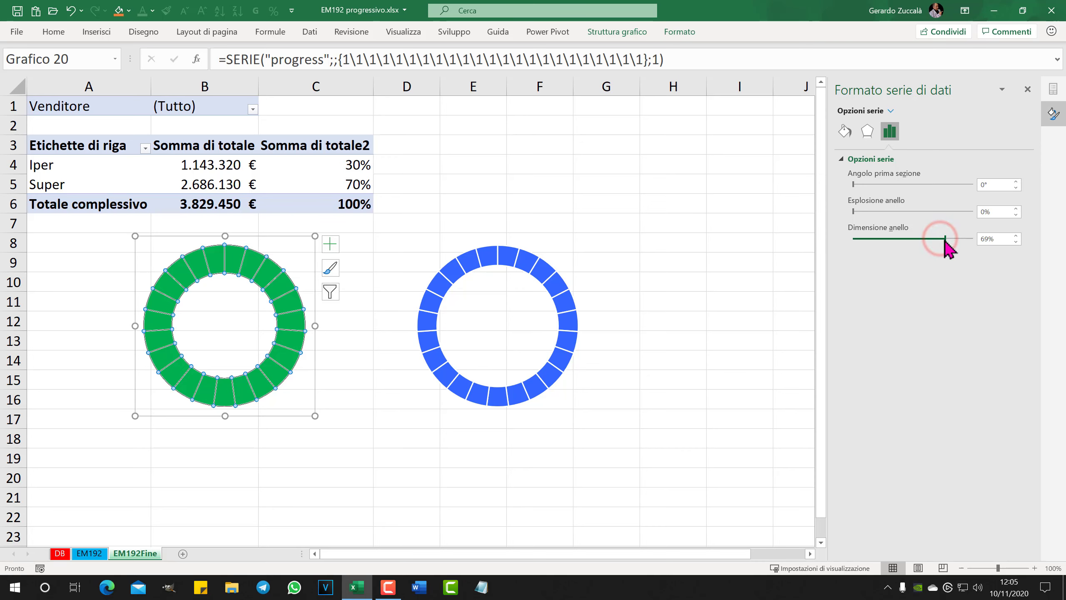
drag(941, 238, 943, 241)
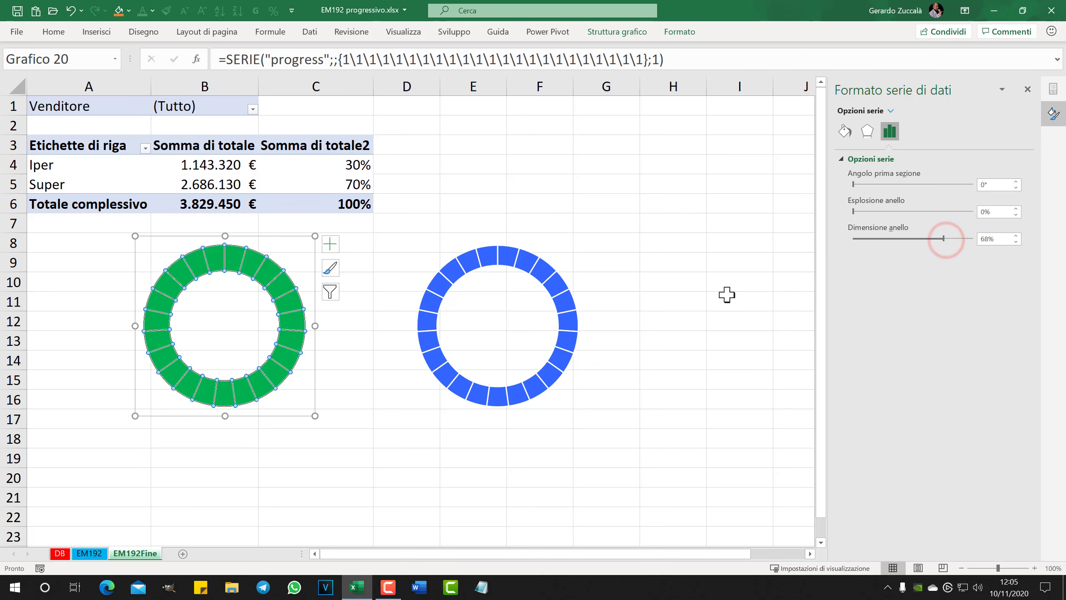
click(348, 321)
click(498, 261)
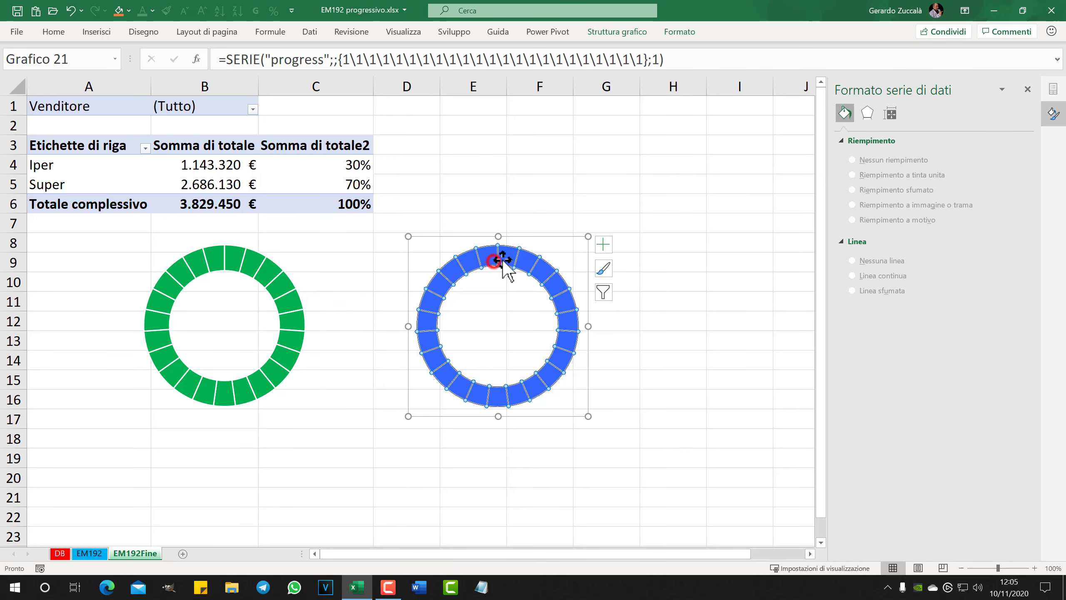
drag(953, 239, 944, 239)
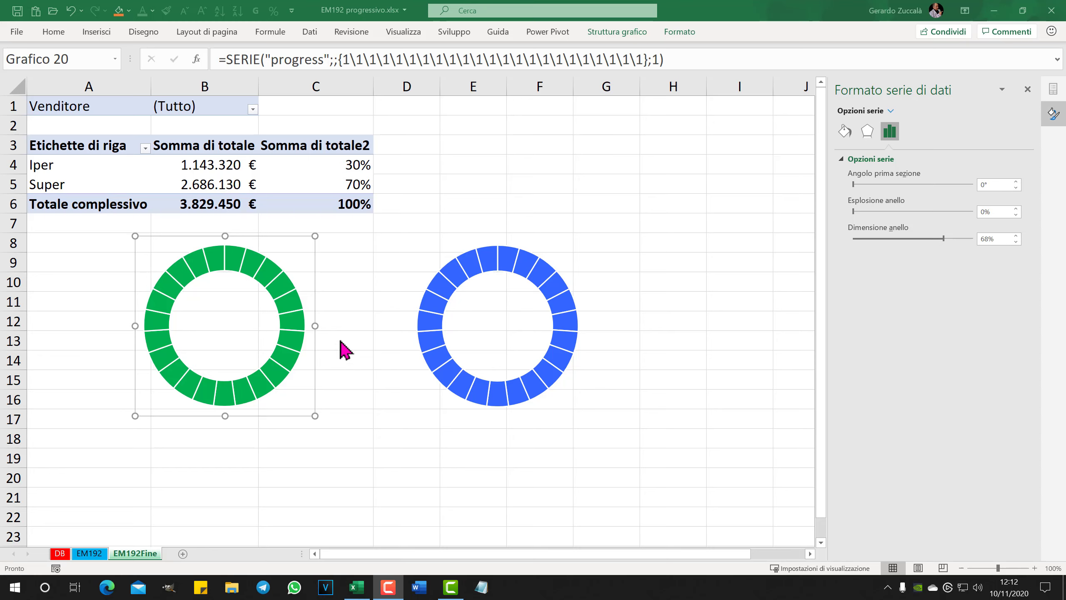
Step: Enter a pivot-linked formula in D4 giving Iper's remaining 70% and copy it down to D5
click(412, 166)
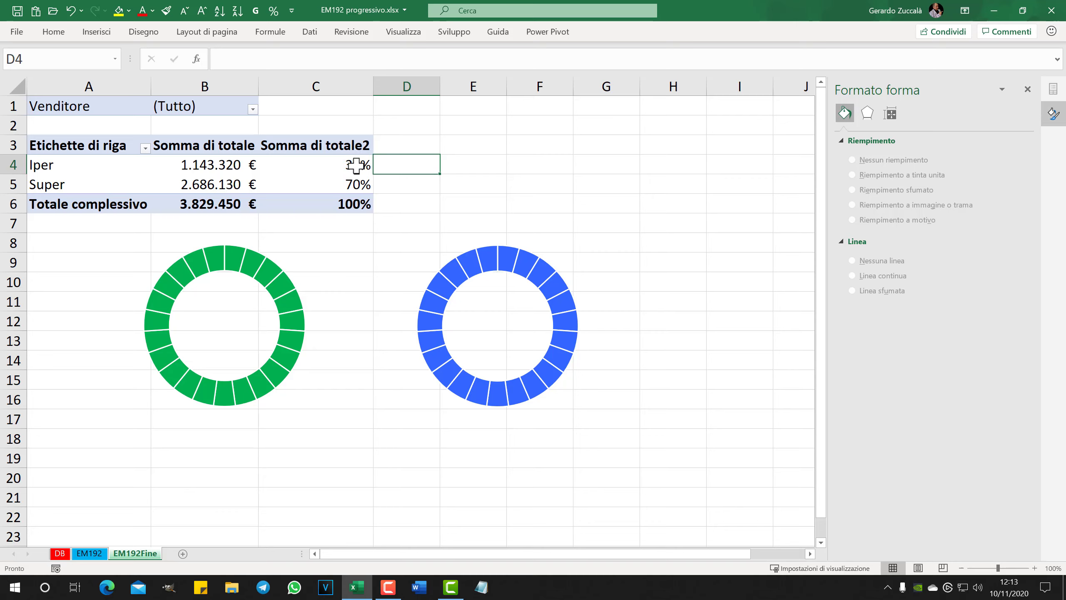
click(402, 184)
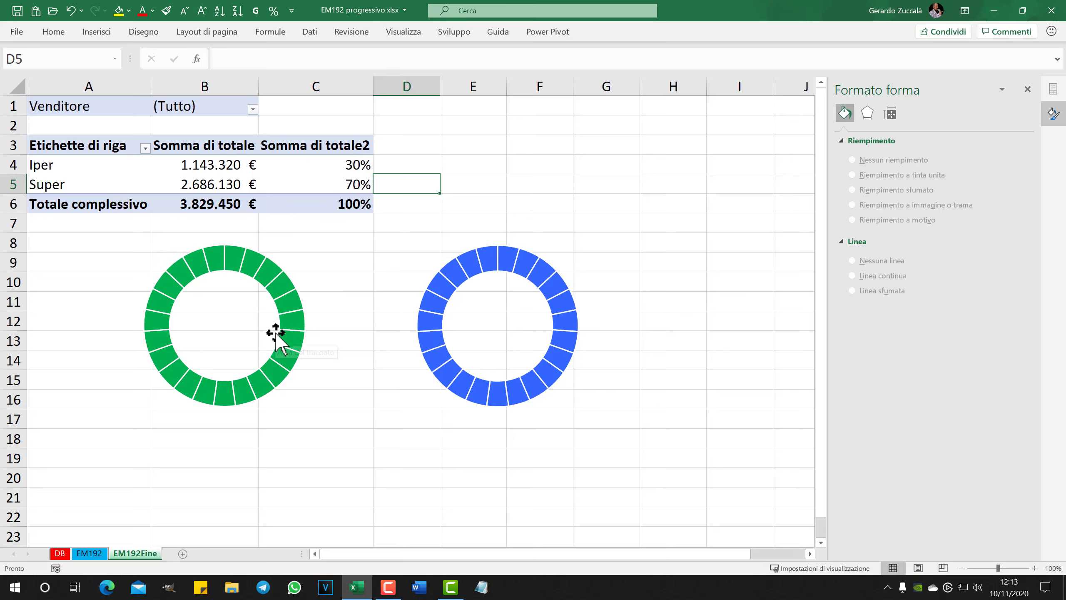
click(397, 164)
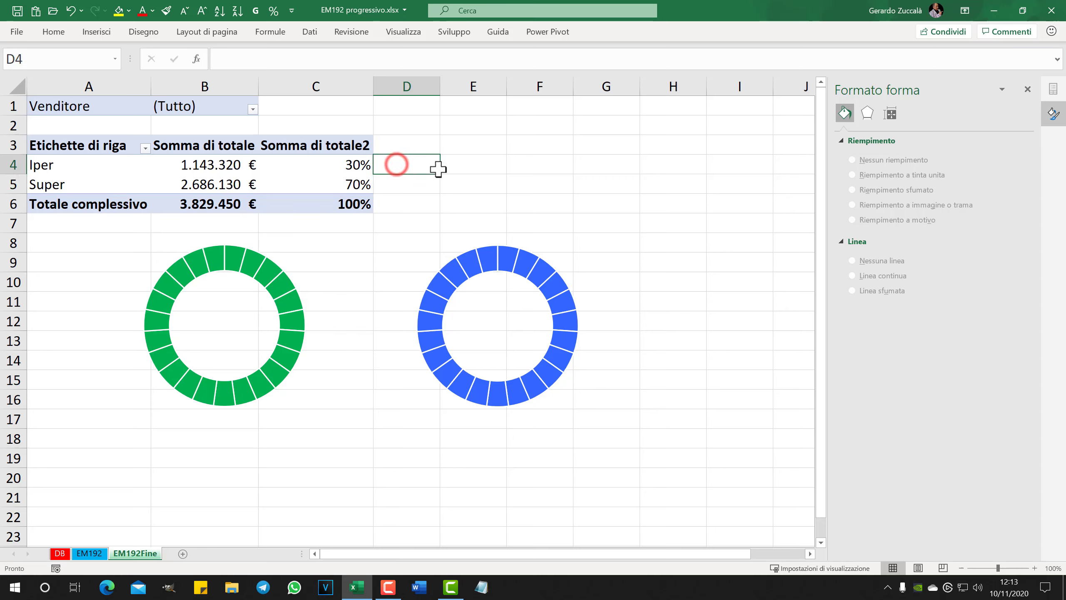
text(=1-)
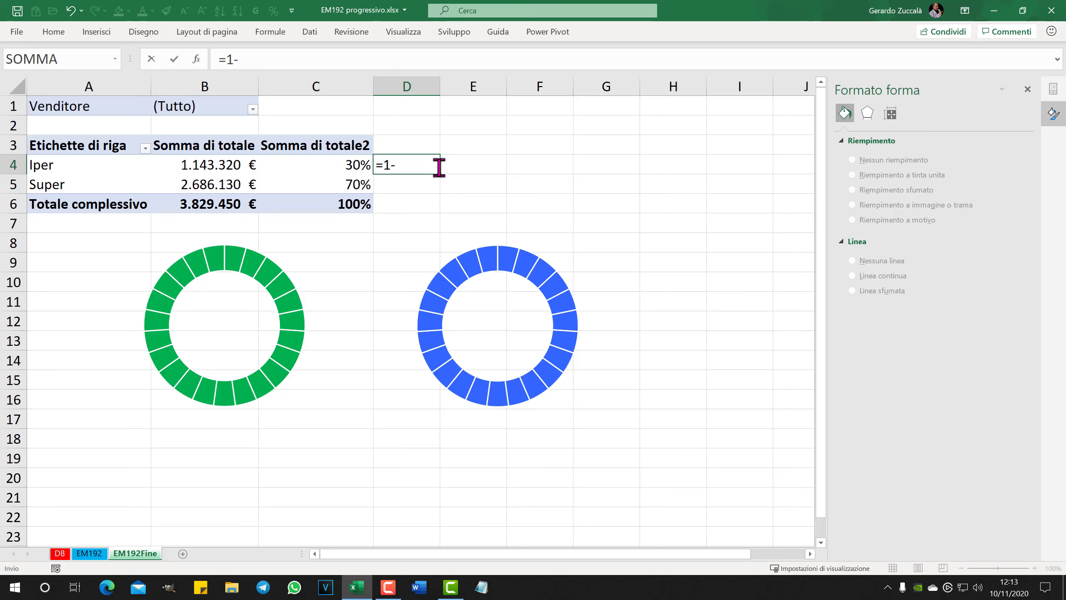
click(343, 166)
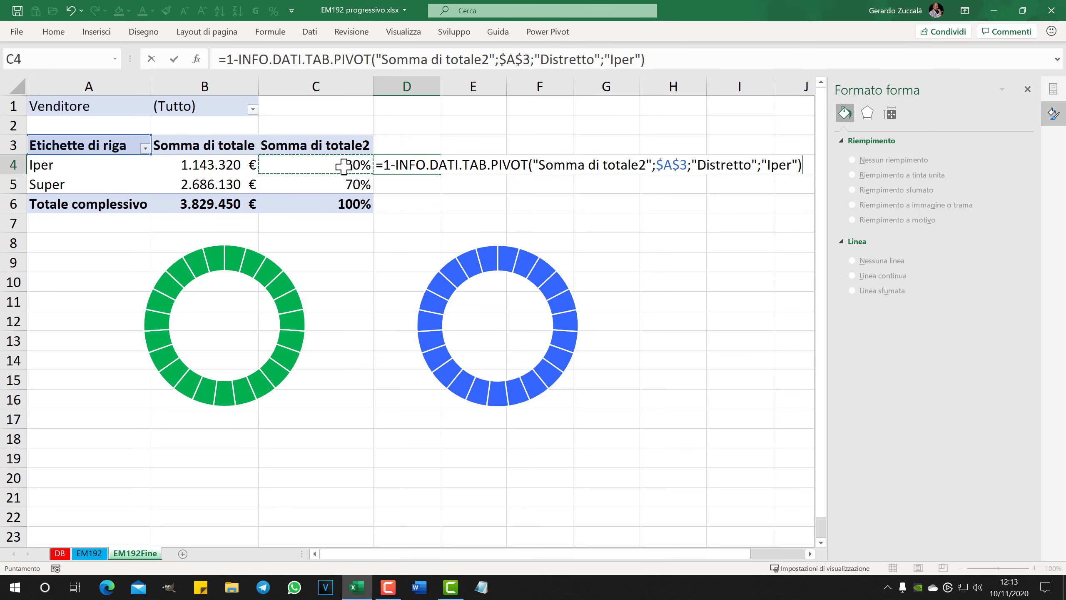
key(Return)
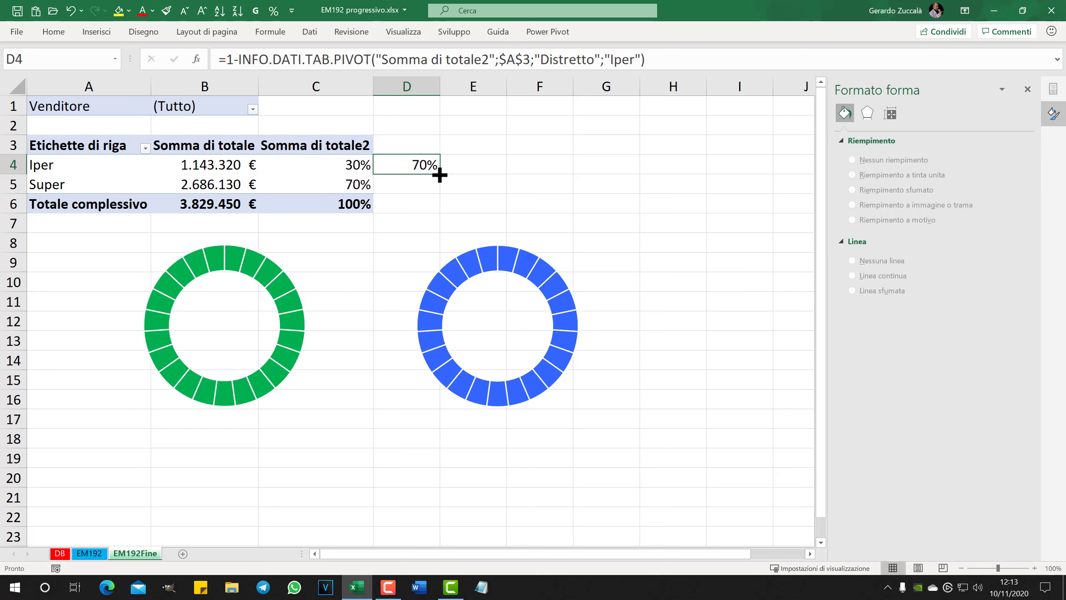
drag(439, 175, 433, 203)
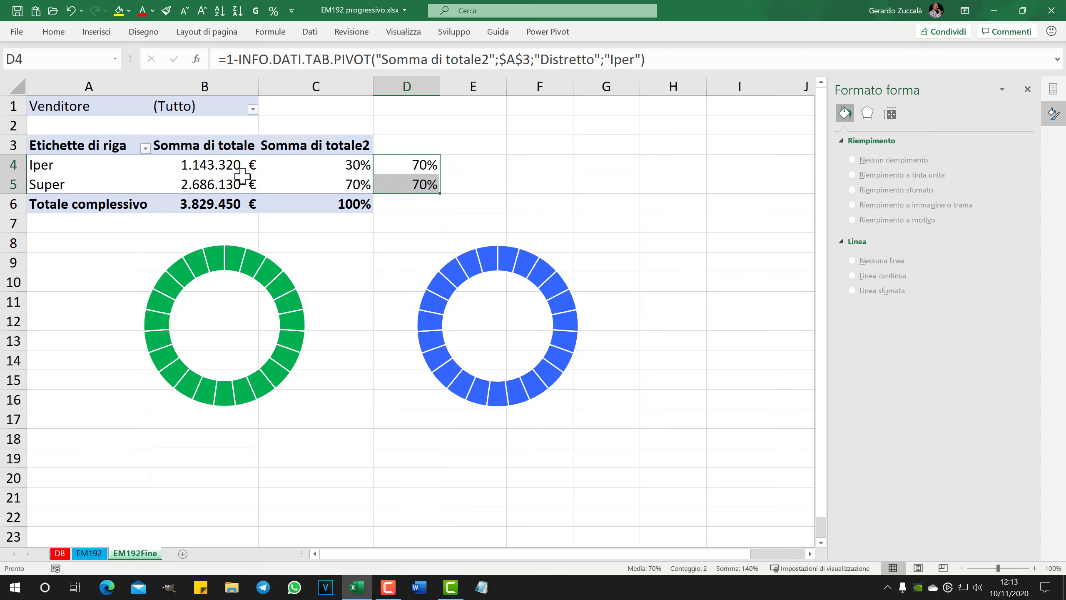
Step: Review D4's INFO.DATI.TAB.PIVOT formula and its $A$3 pivot reference, then confirm it
mouse_move(407, 184)
double_click(417, 165)
drag(396, 164, 522, 164)
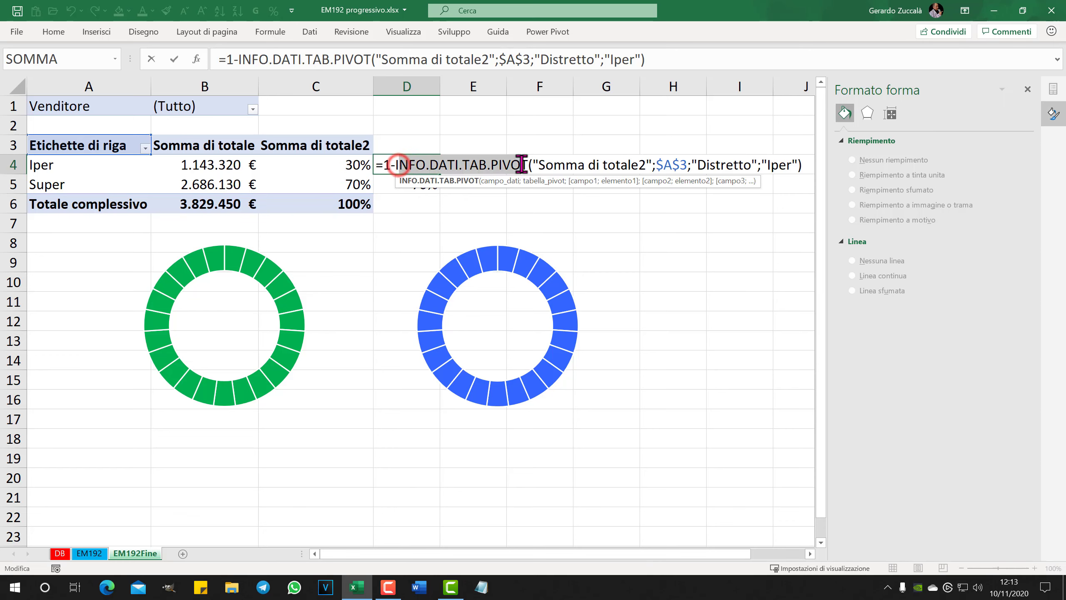
drag(656, 165, 687, 165)
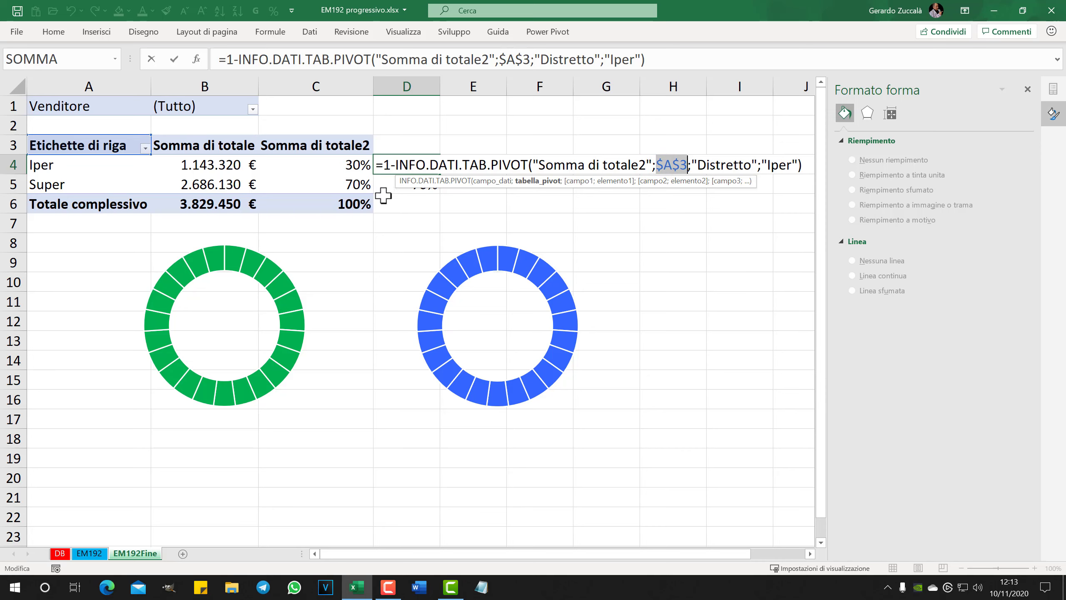
key(ctrl+Return)
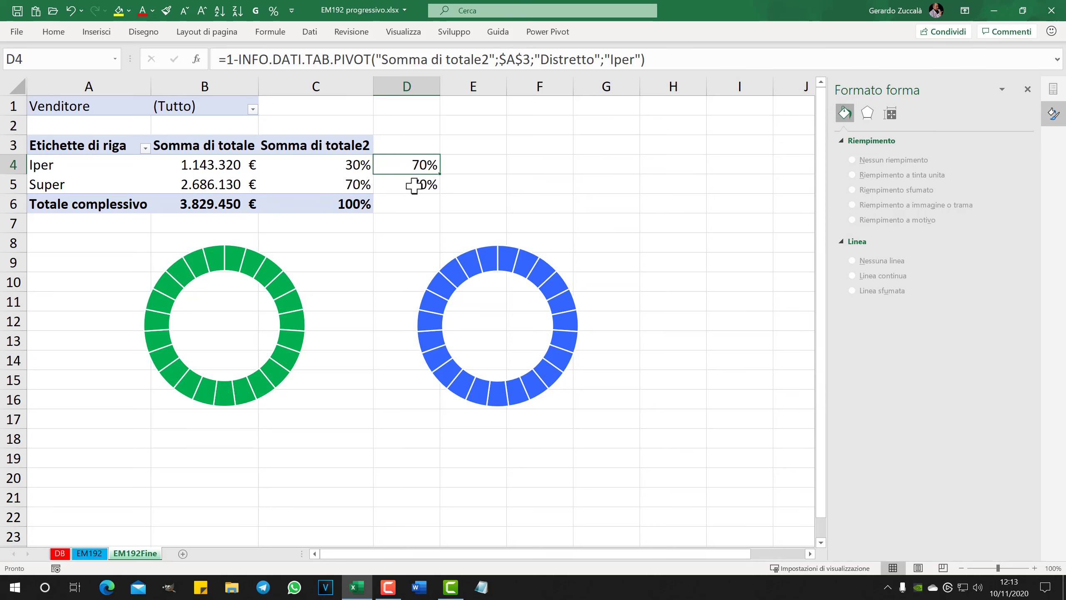
Step: Change D5's formula to look up Super instead of Iper, giving 30%
double_click(411, 184)
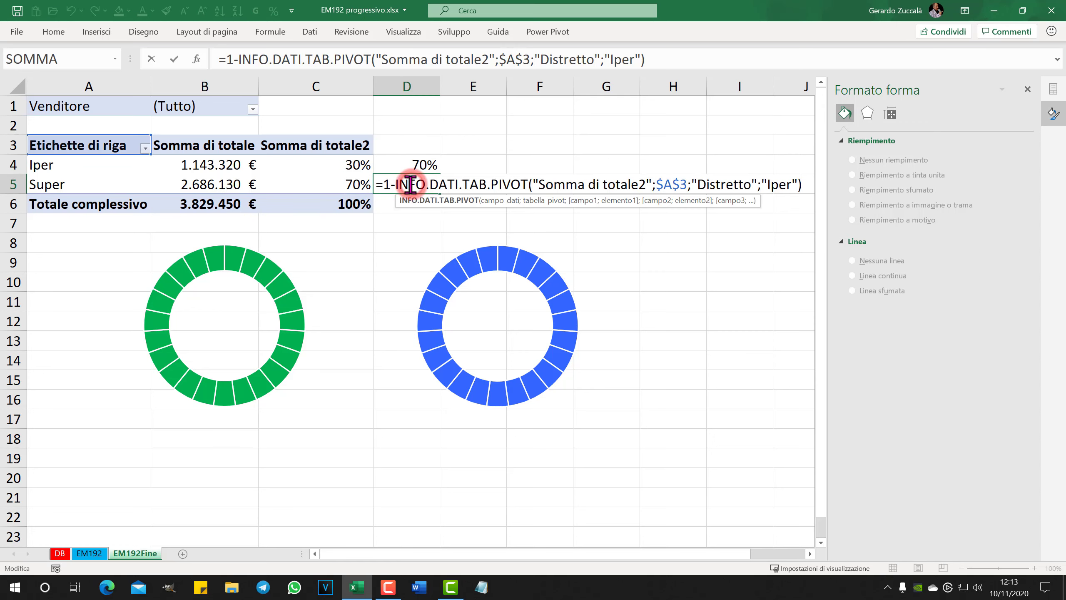
double_click(785, 185)
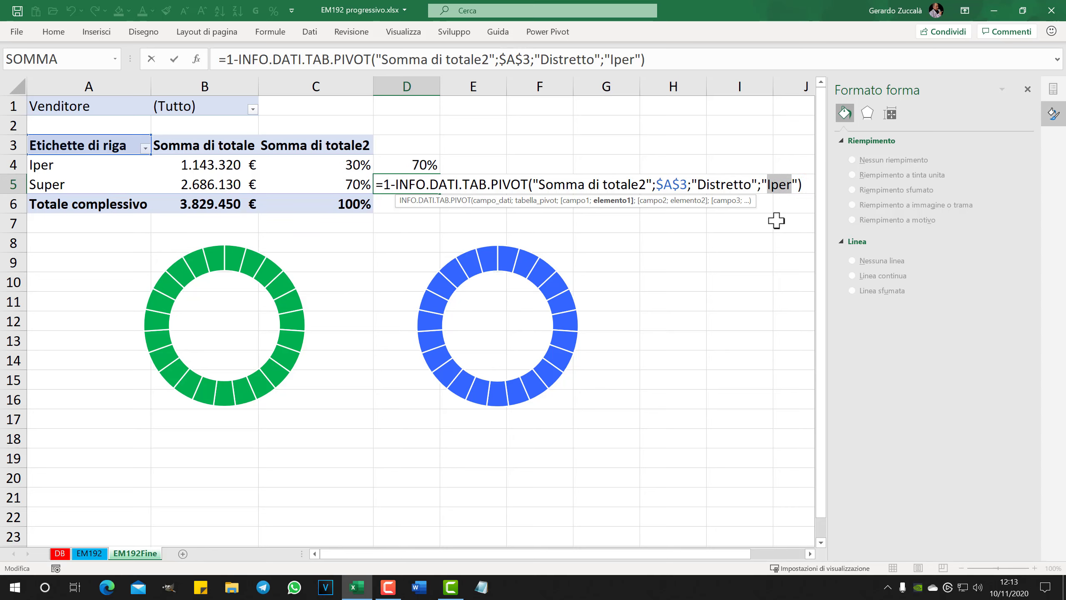
text(super)
key(Return)
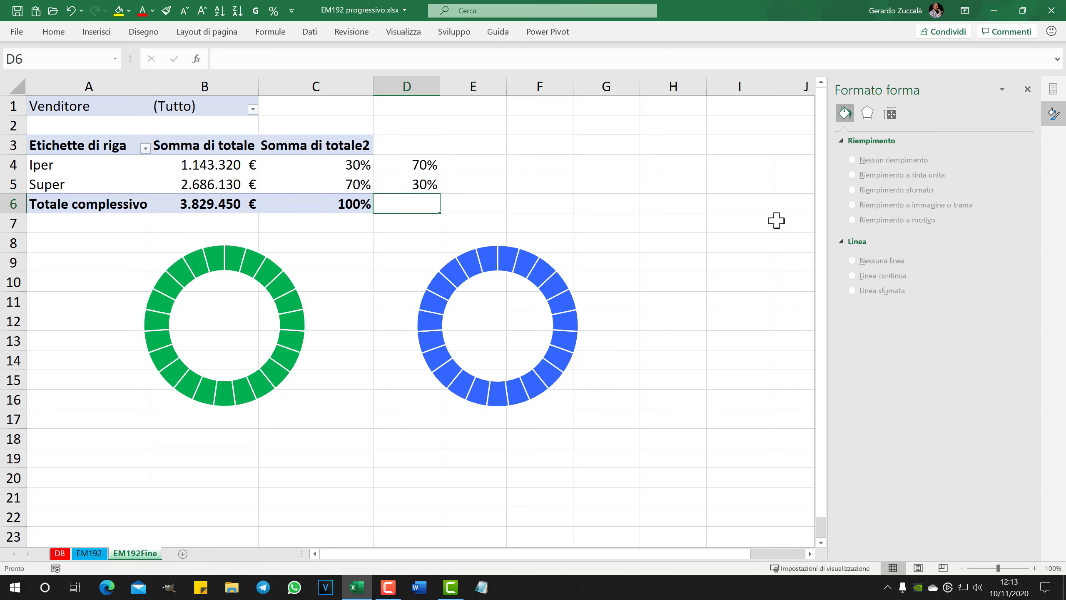
click(274, 285)
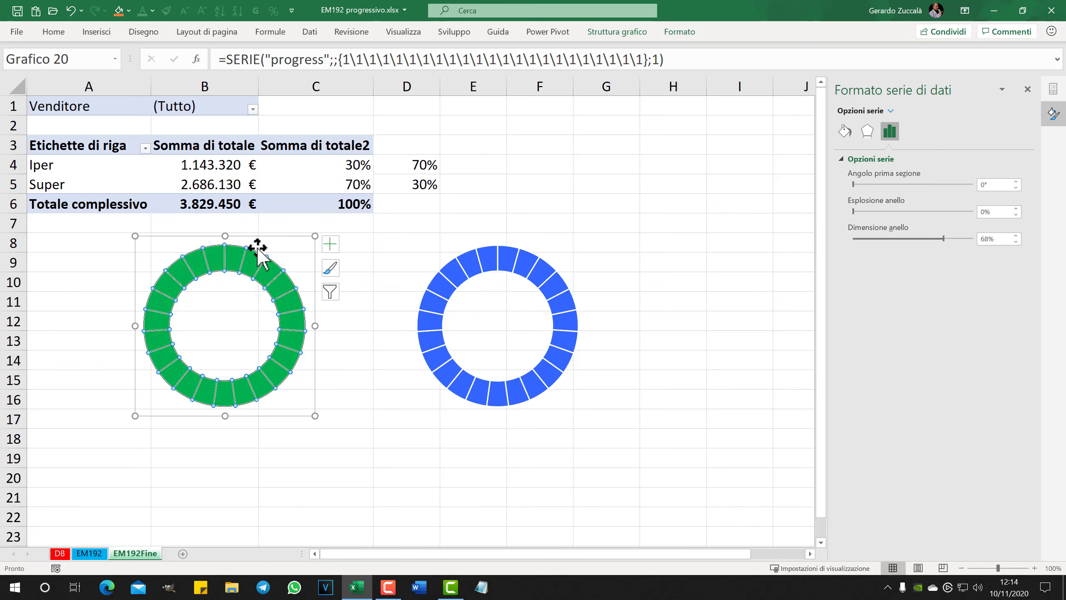
Step: Add a series named from A4 with values A4;C4:D4 to the green donut chart
click(298, 238)
click(272, 277)
click(614, 32)
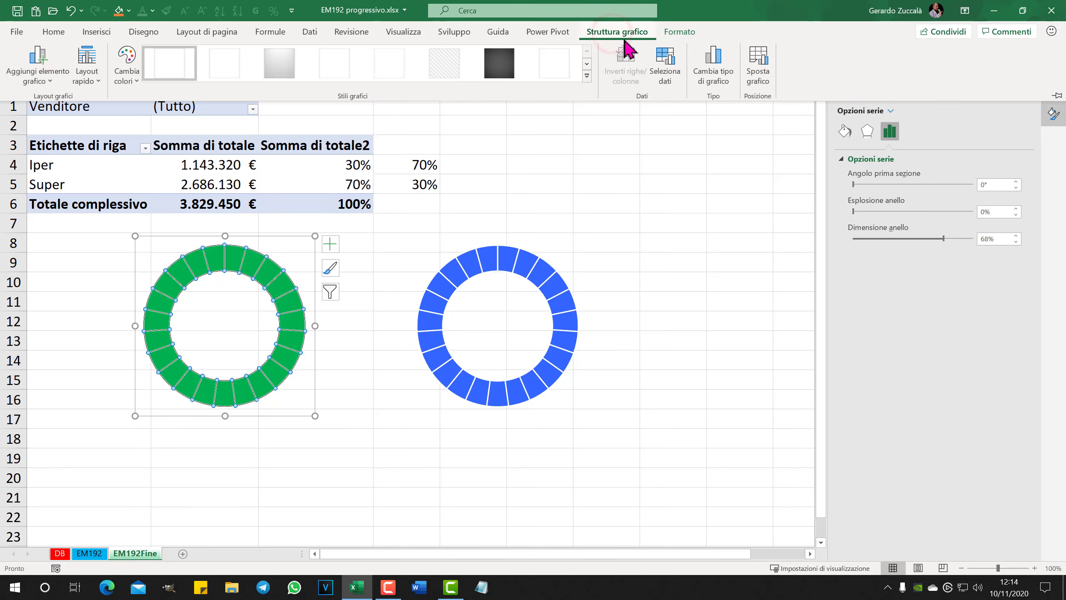
click(670, 78)
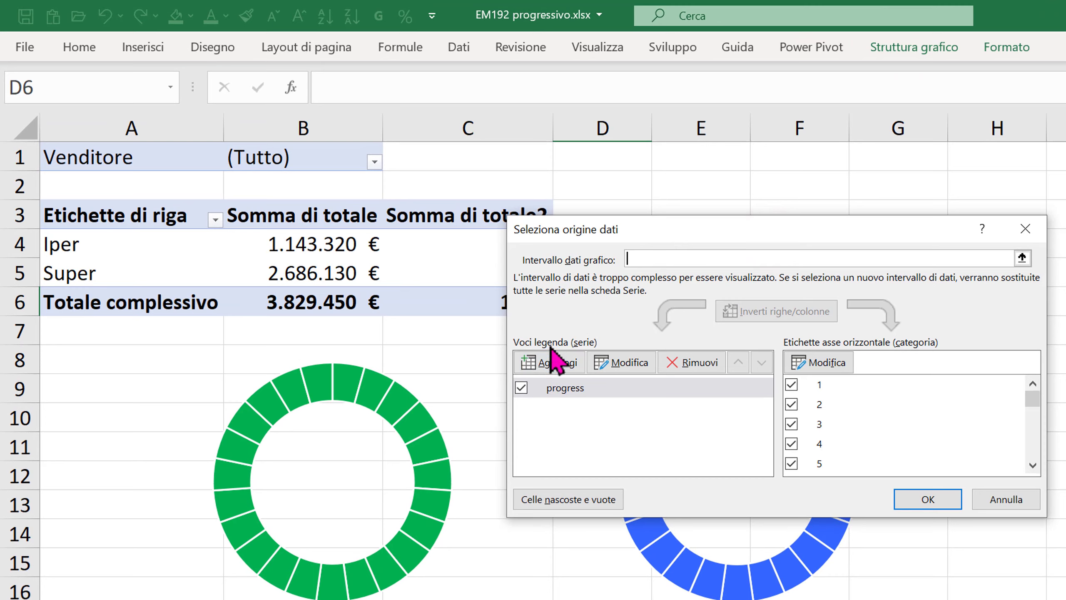
click(557, 362)
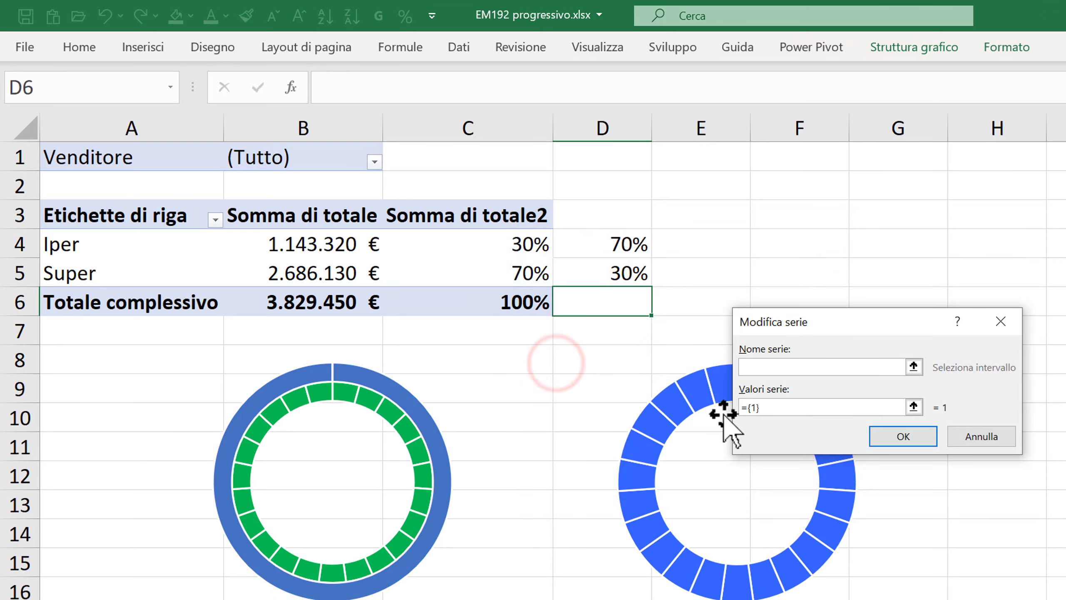
click(756, 368)
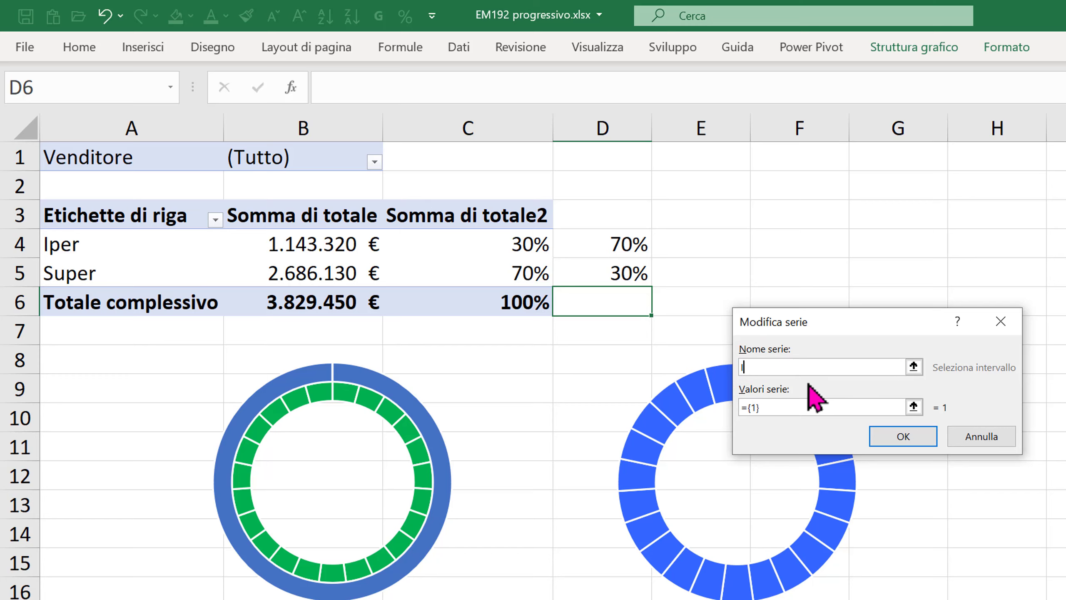
text(Iper)
click(785, 406)
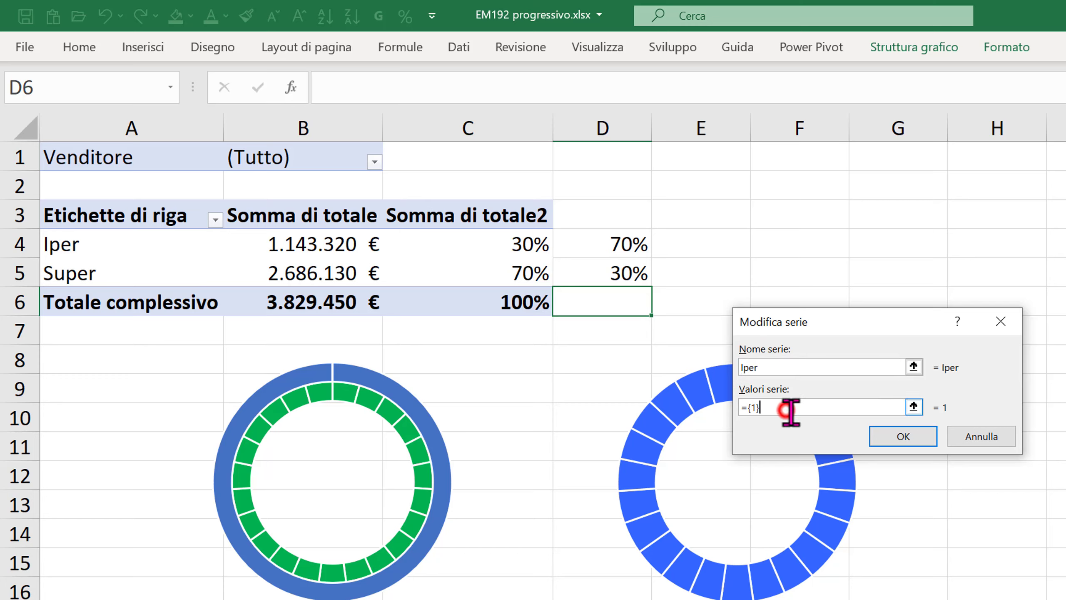
key(BackSpace)
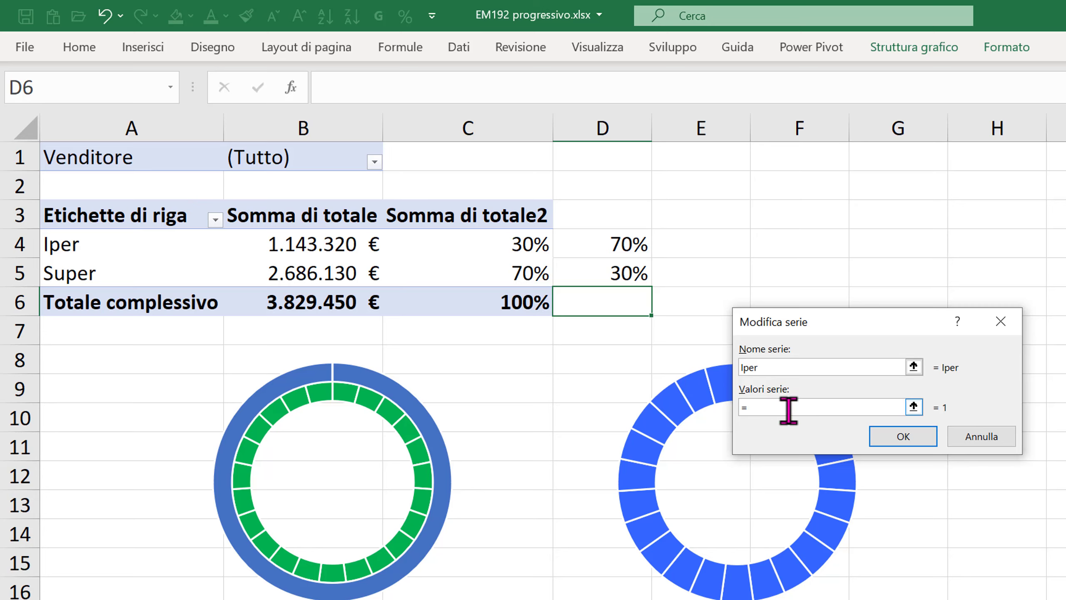
click(90, 244)
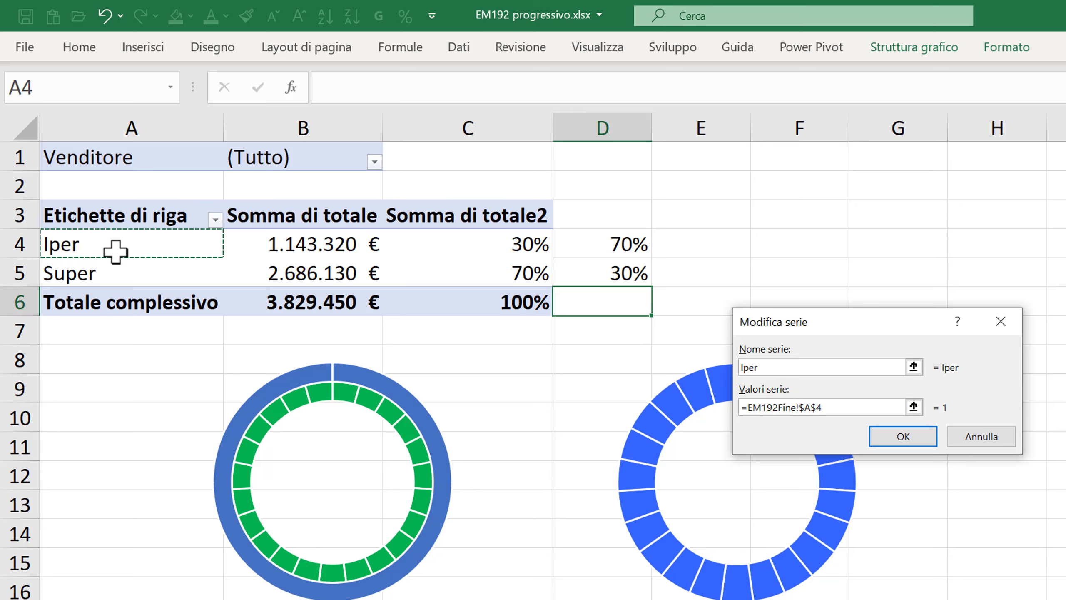
ctrl+drag(424, 238, 601, 239)
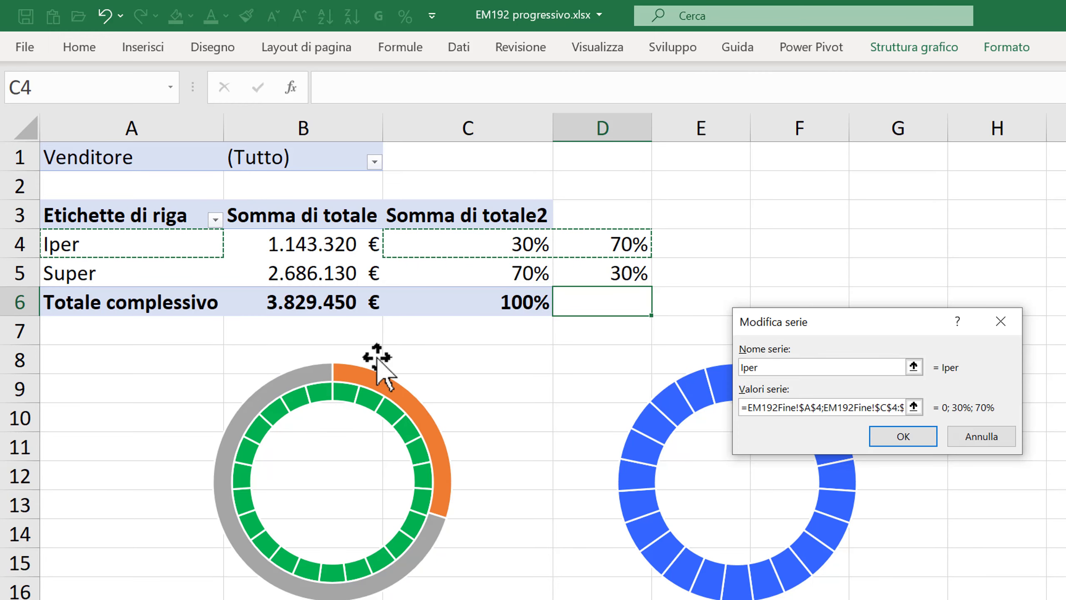
click(909, 440)
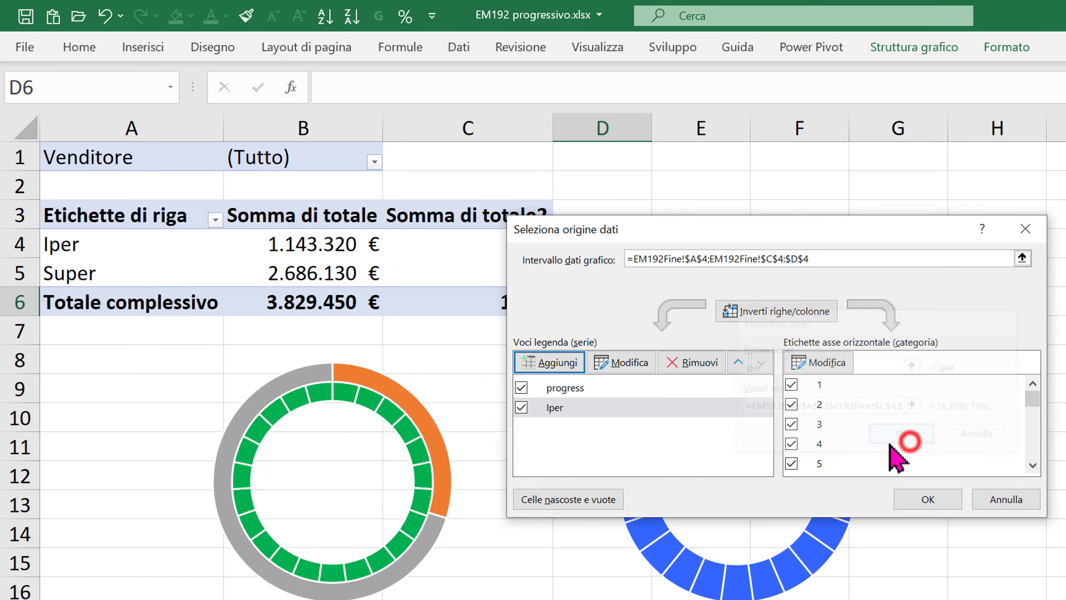
click(924, 499)
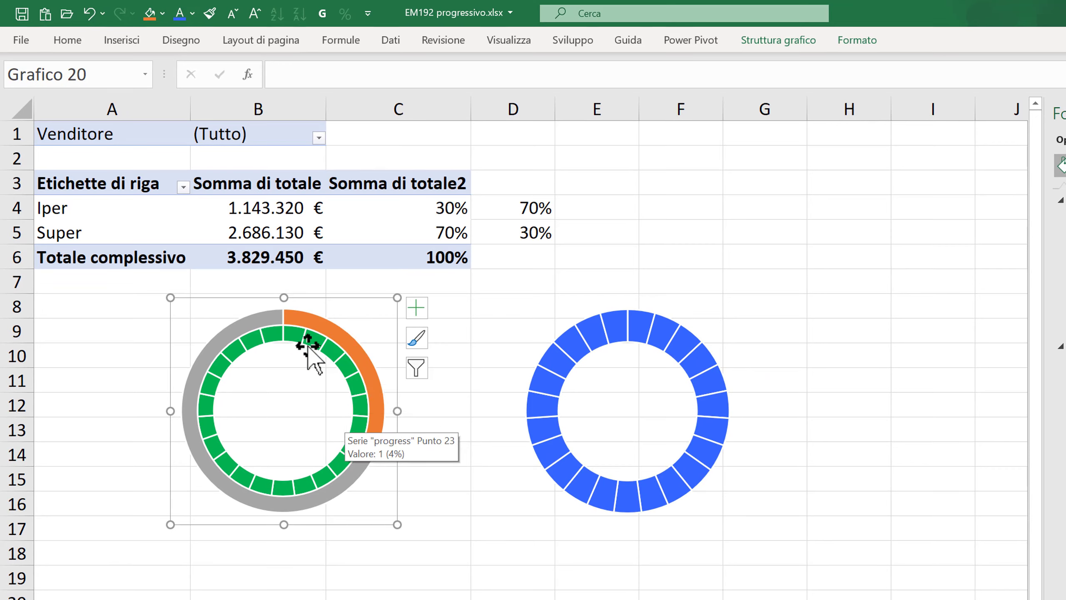
Step: Make the chart a combo with the Iper series plotted on the secondary axis
click(338, 348)
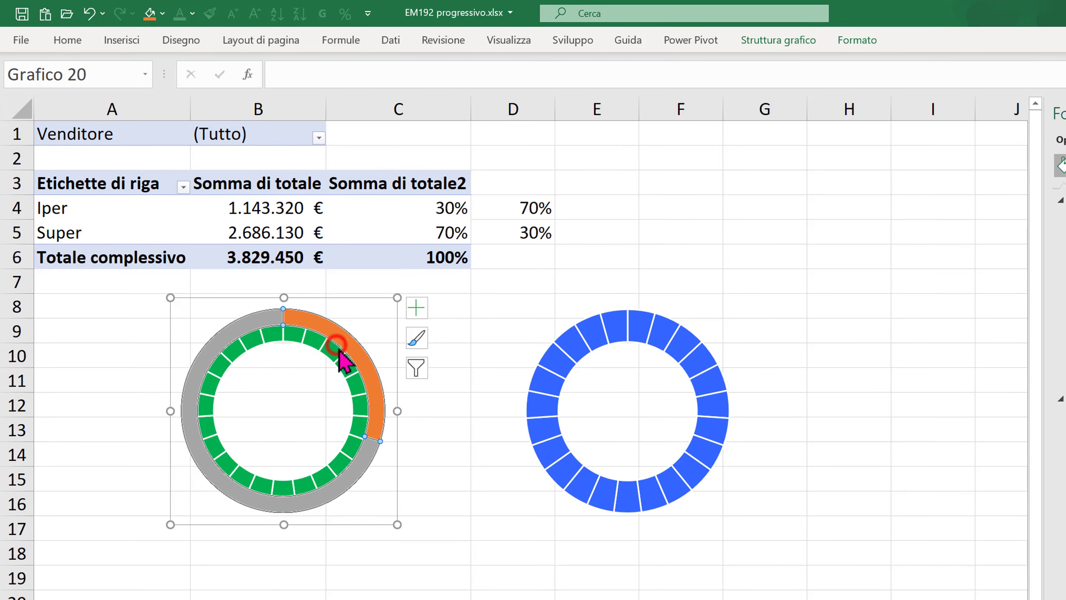
click(338, 351)
click(337, 352)
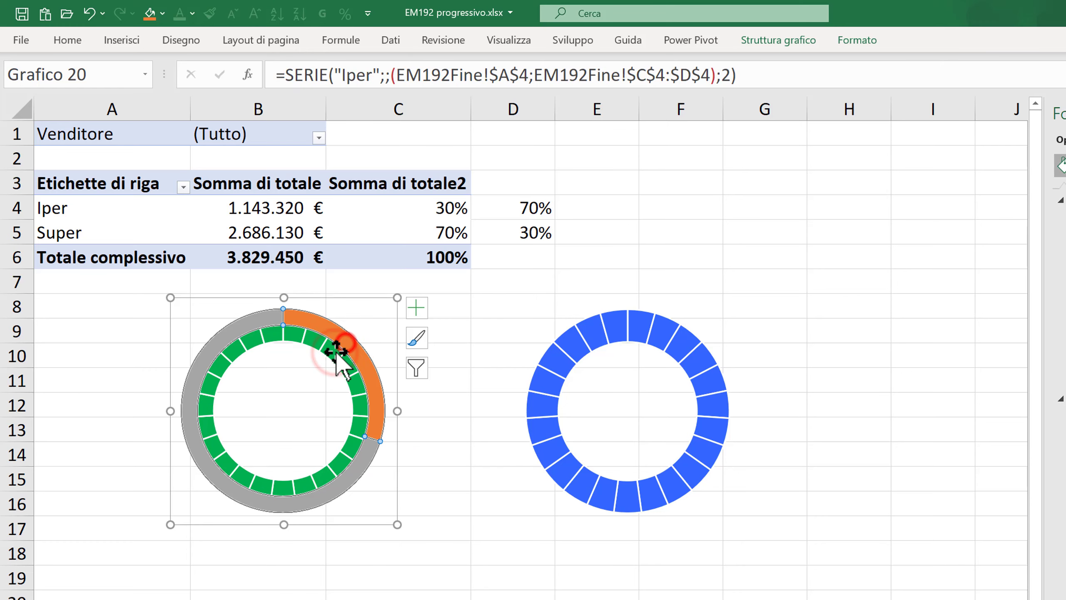
click(336, 352)
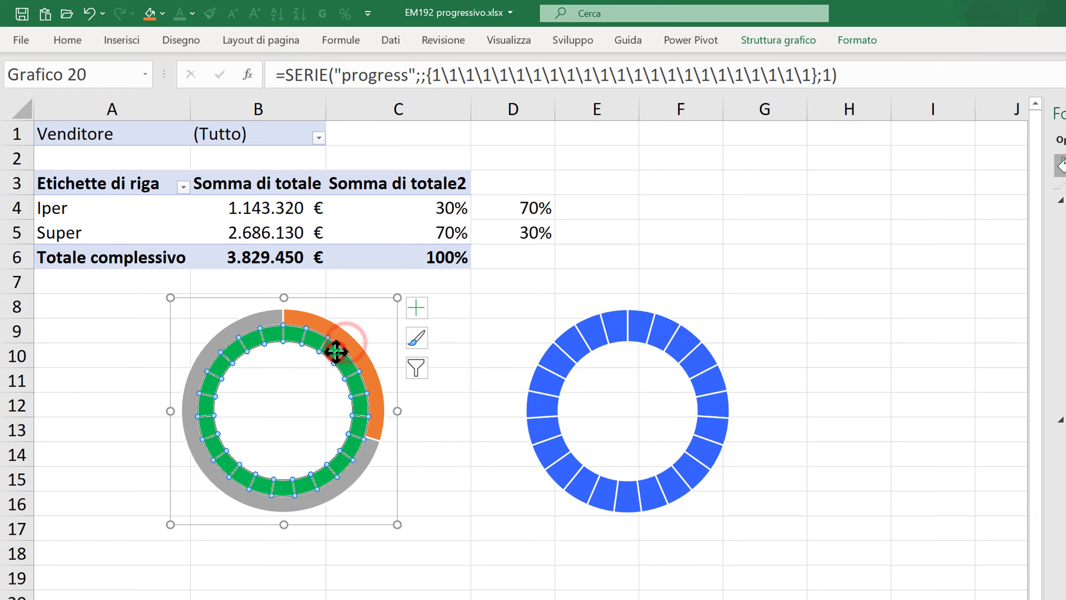
click(777, 41)
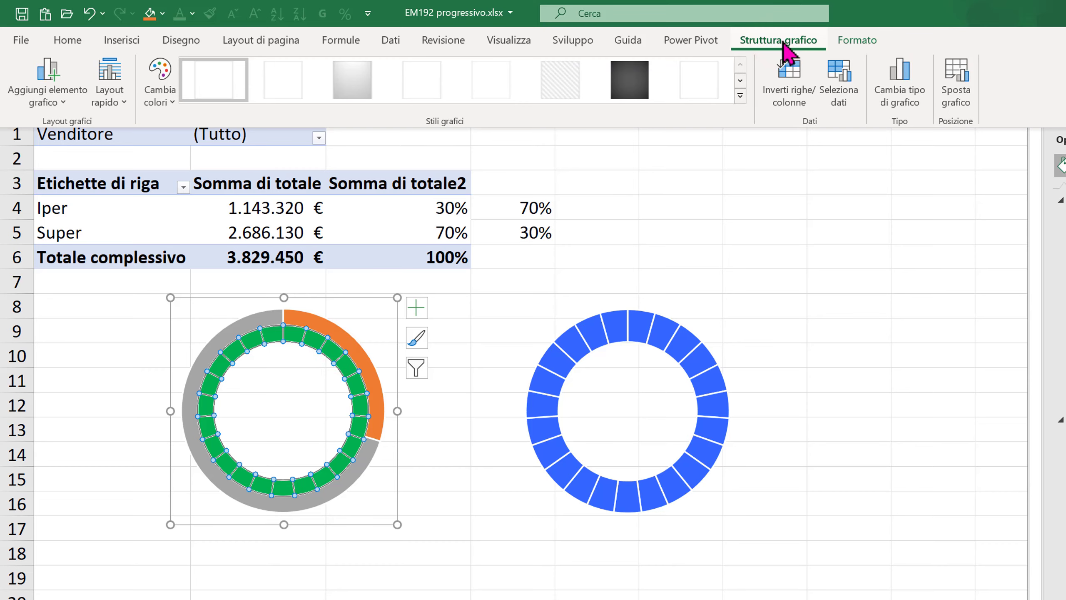
click(906, 96)
mouse_move(685, 137)
mouse_down()
mouse_move(709, 147)
mouse_move(747, 120)
mouse_up()
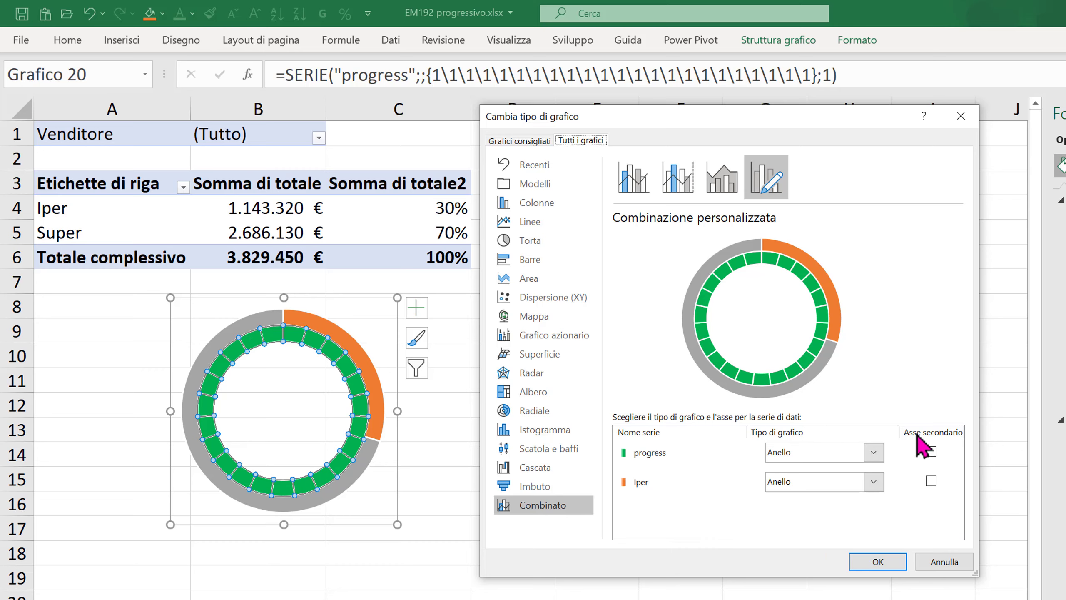
click(930, 482)
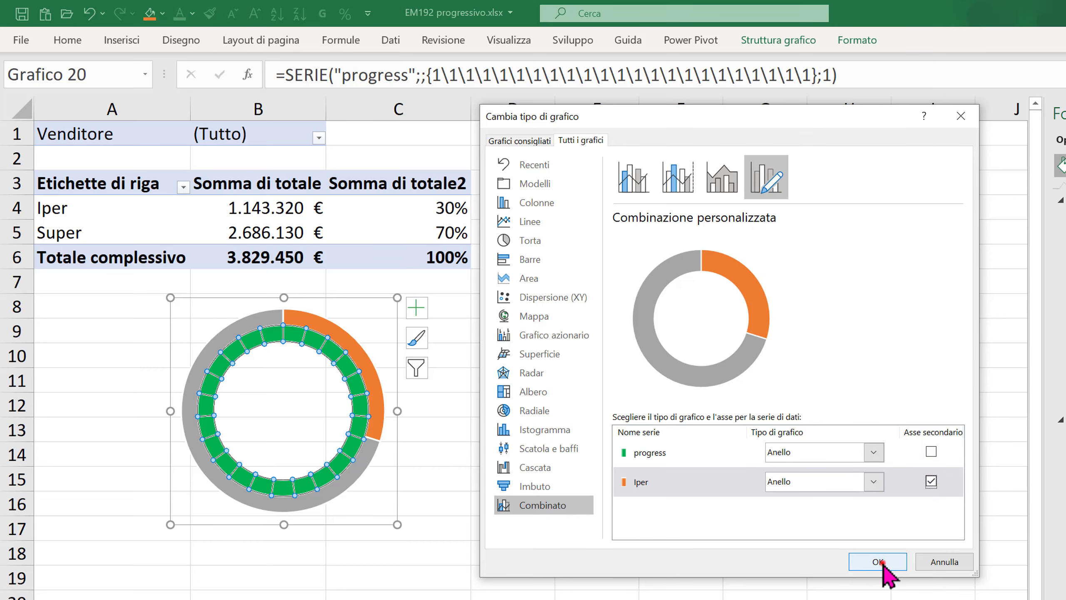
click(879, 563)
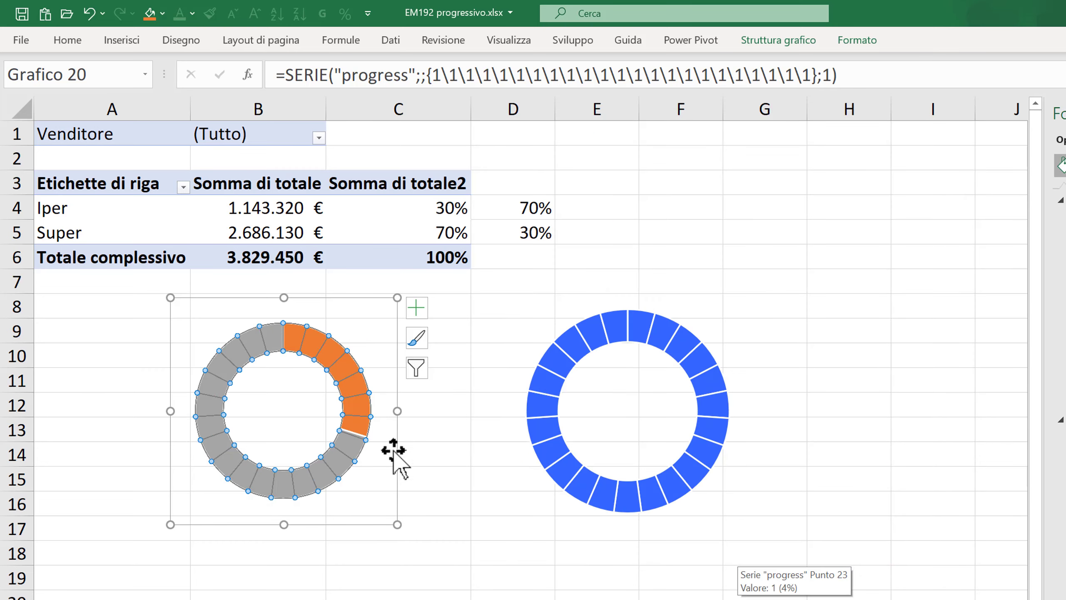
key(Escape)
click(417, 468)
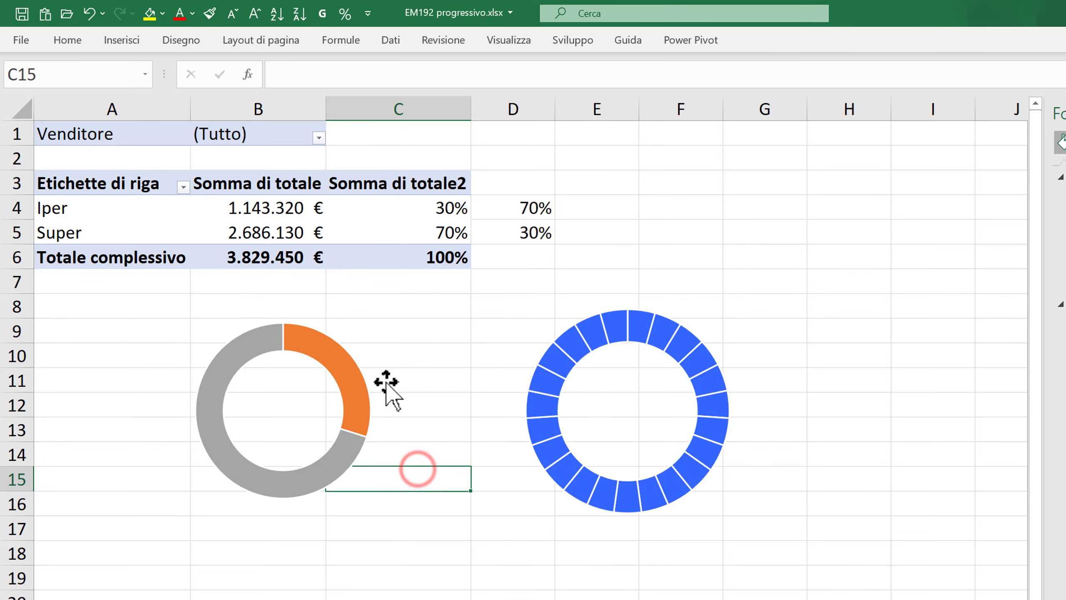
Step: Set the orange slice of the Iper ring to No fill
click(351, 370)
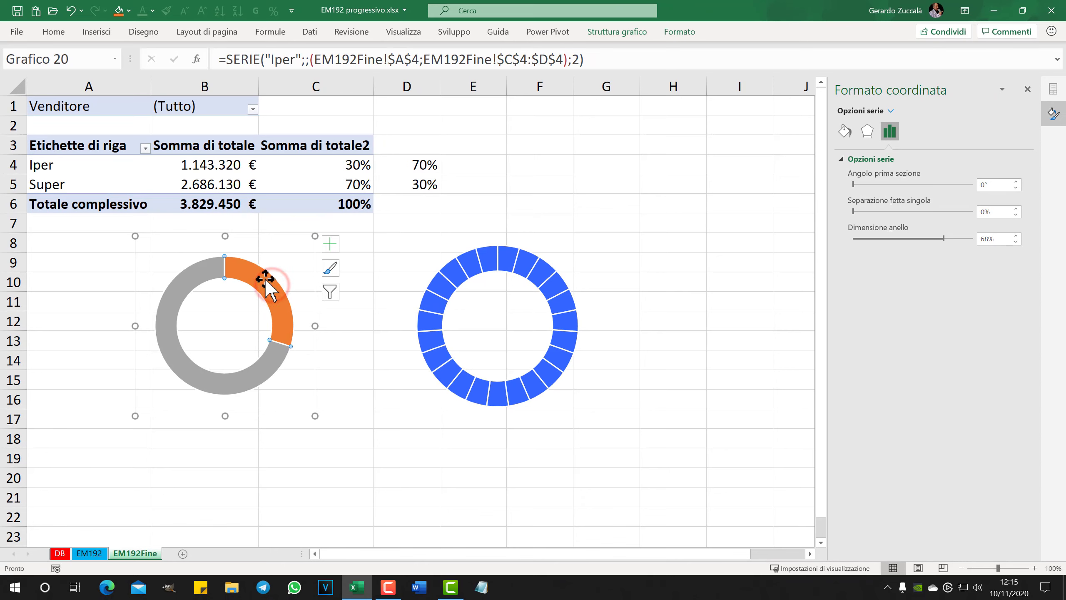
click(846, 131)
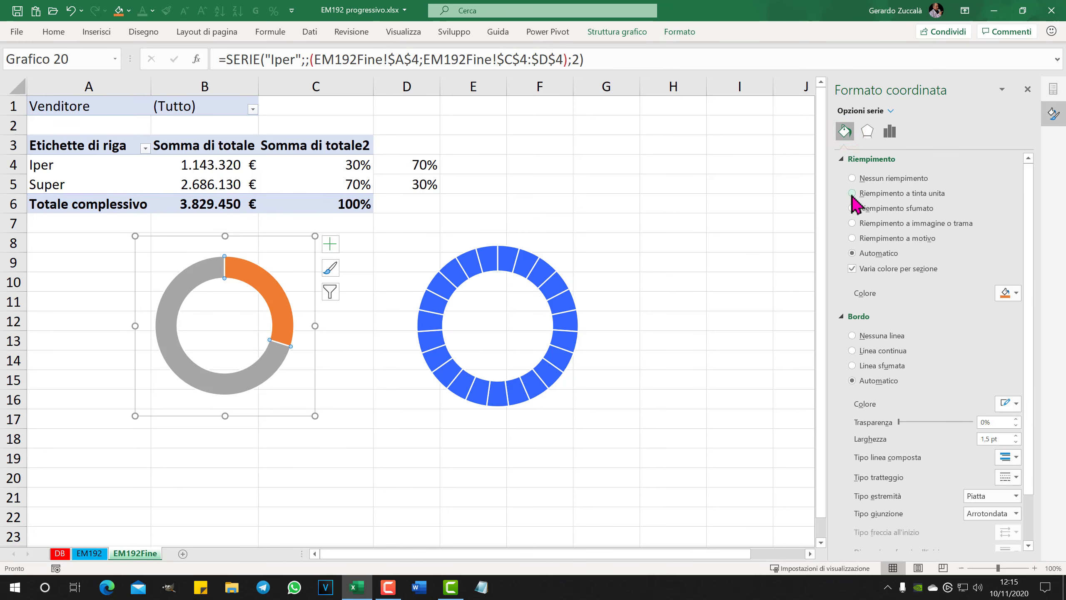
click(853, 178)
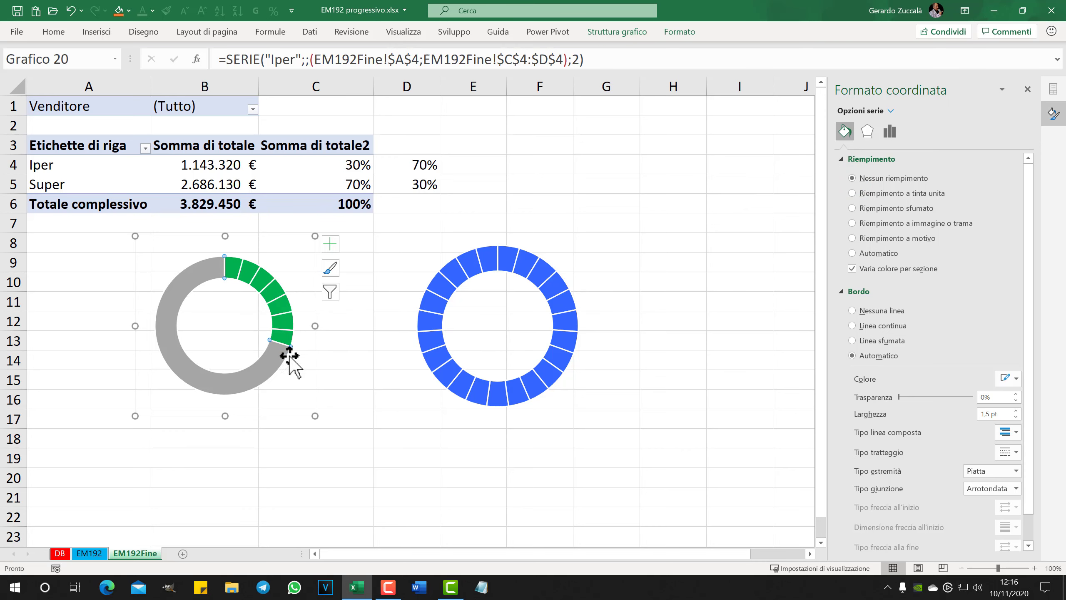
Step: Give the gray Iper slice a solid white fill at about 25% transparency
click(263, 372)
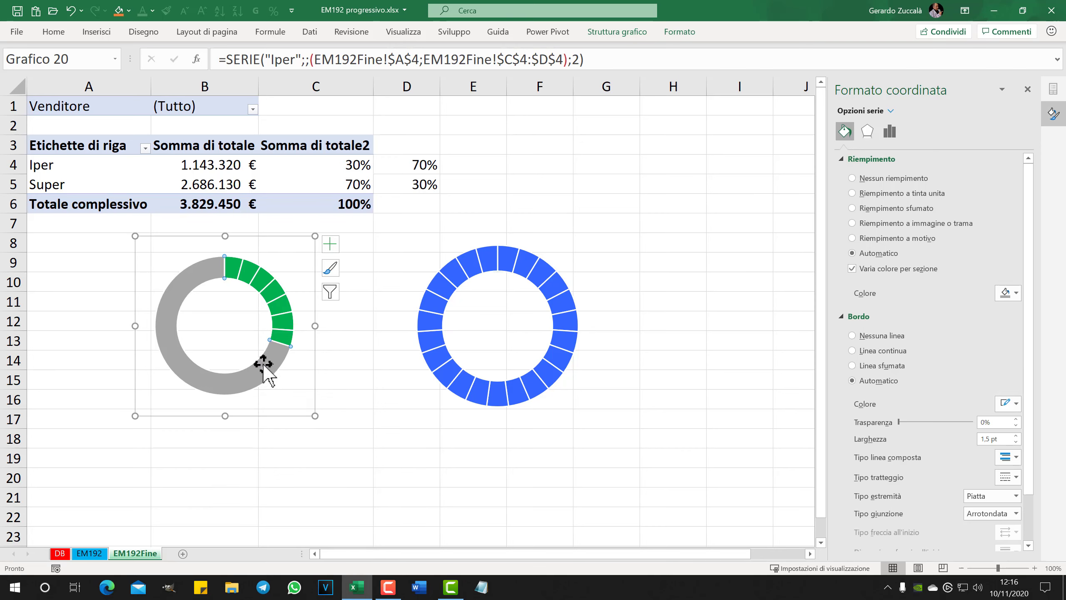
click(269, 367)
click(852, 193)
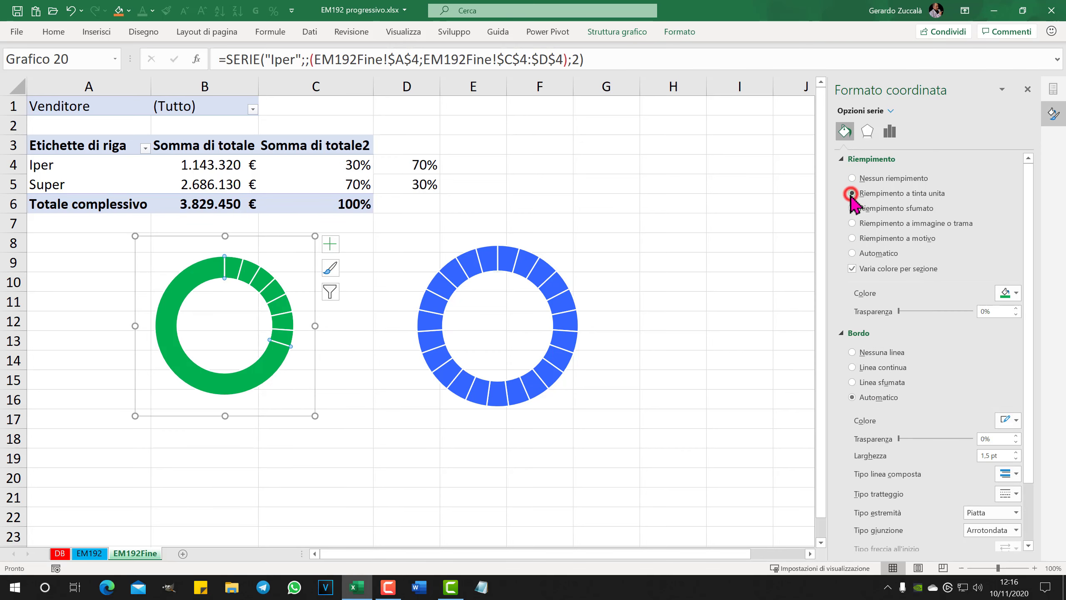
click(1016, 294)
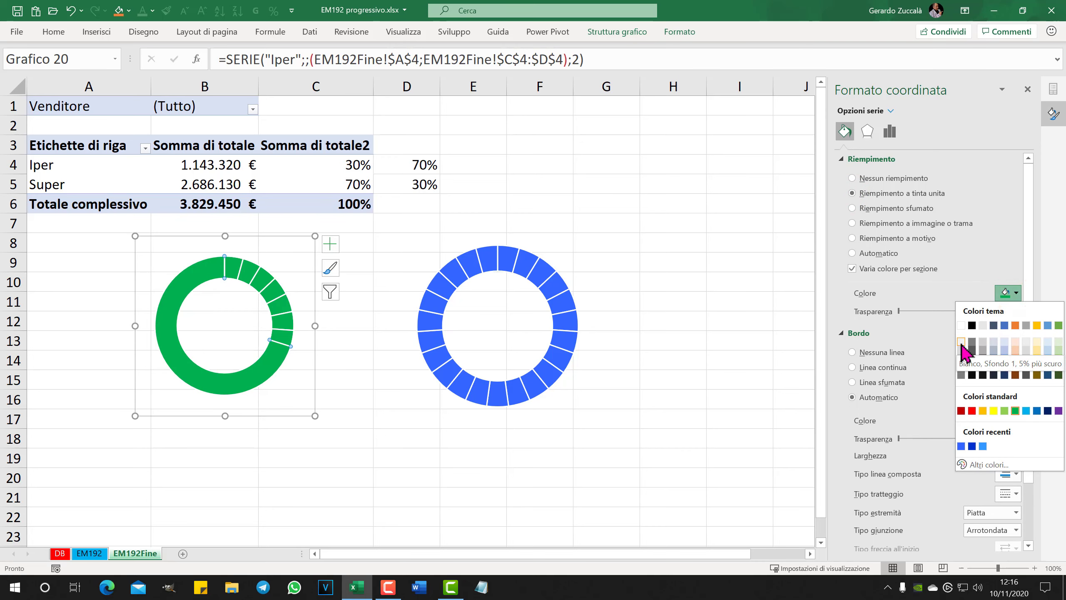
click(963, 326)
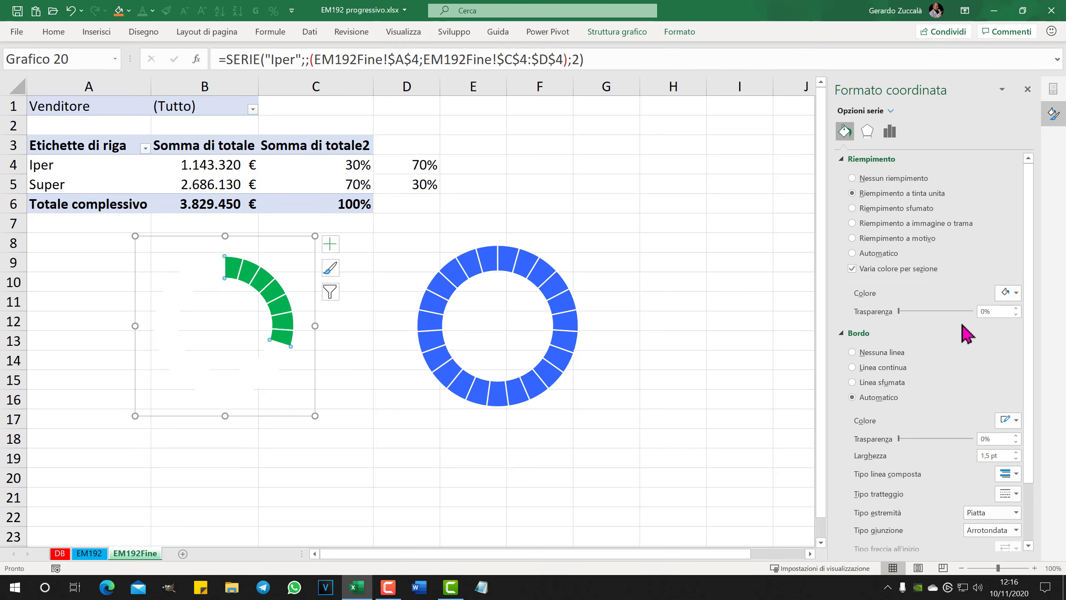
drag(899, 311, 918, 313)
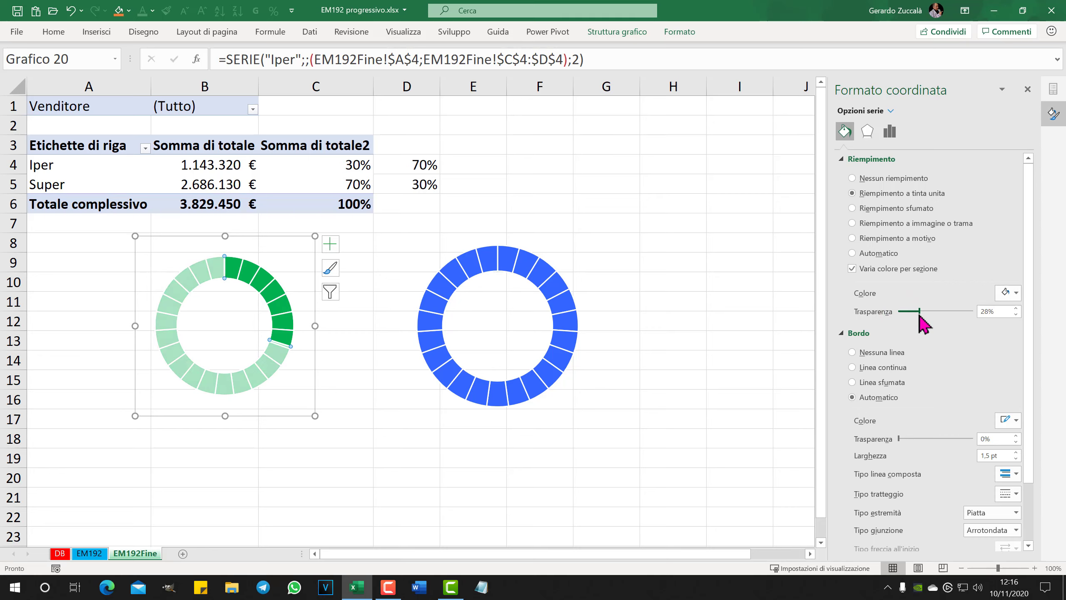
click(460, 432)
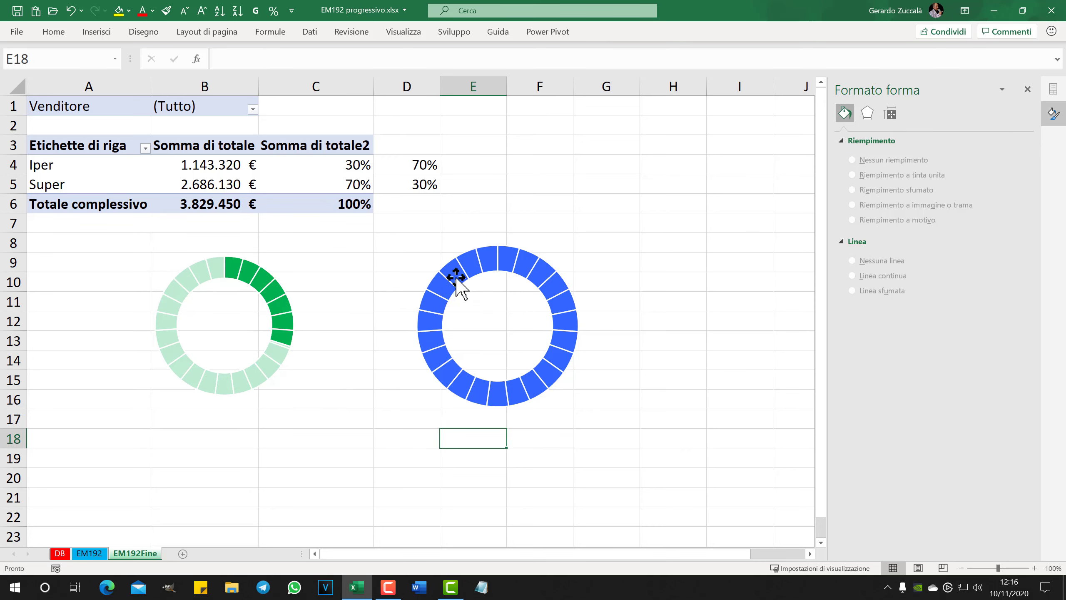
Step: Add a Super series (name A5, values C5:D5) to the blue donut and adjust its chart type
click(478, 262)
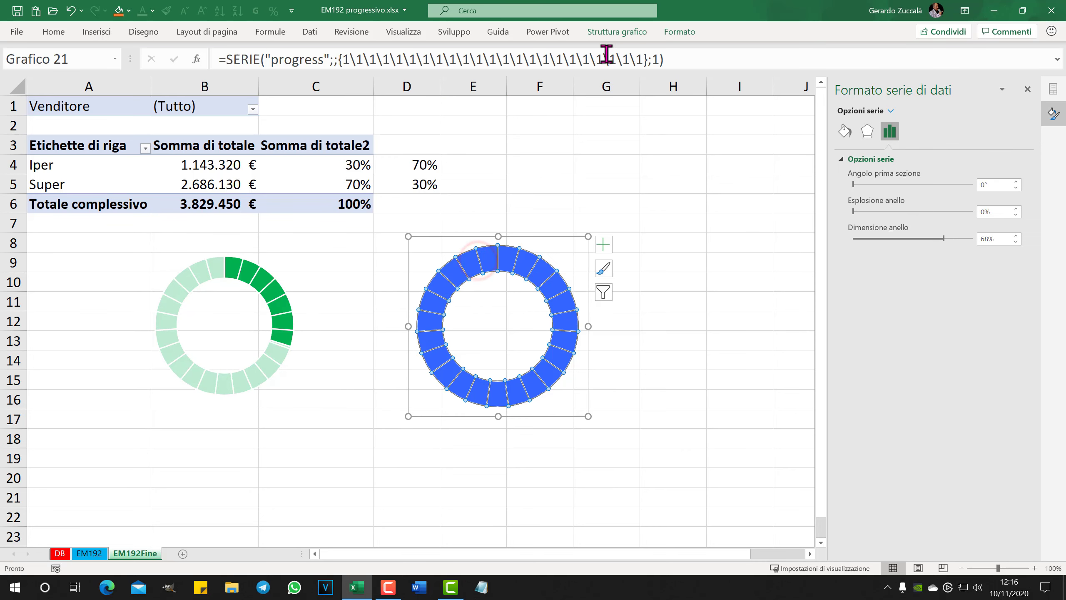
click(617, 35)
click(667, 76)
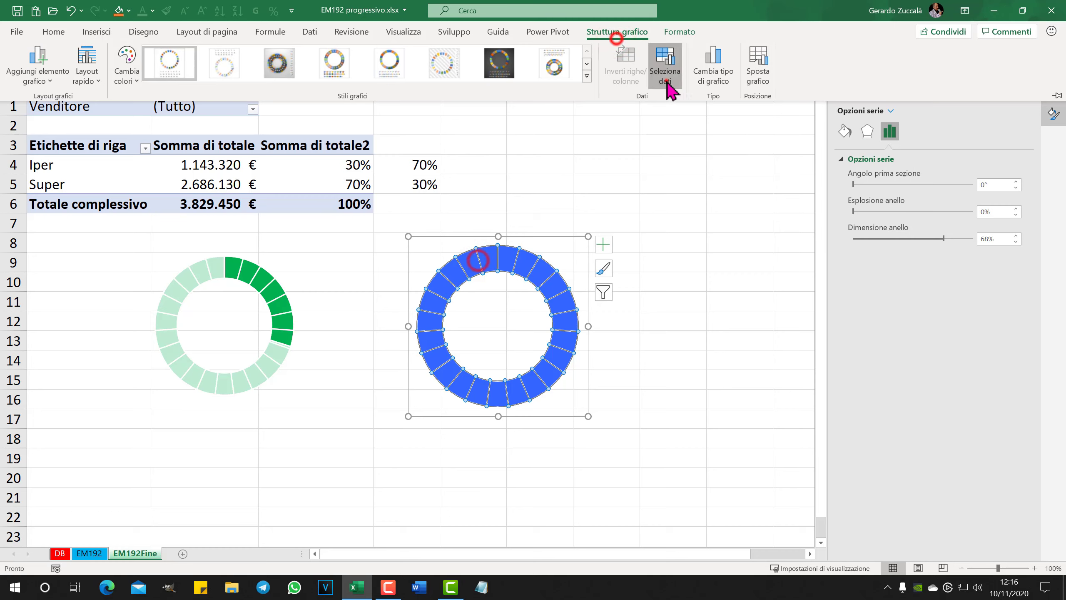
click(71, 185)
key(Tab)
drag(327, 184, 406, 184)
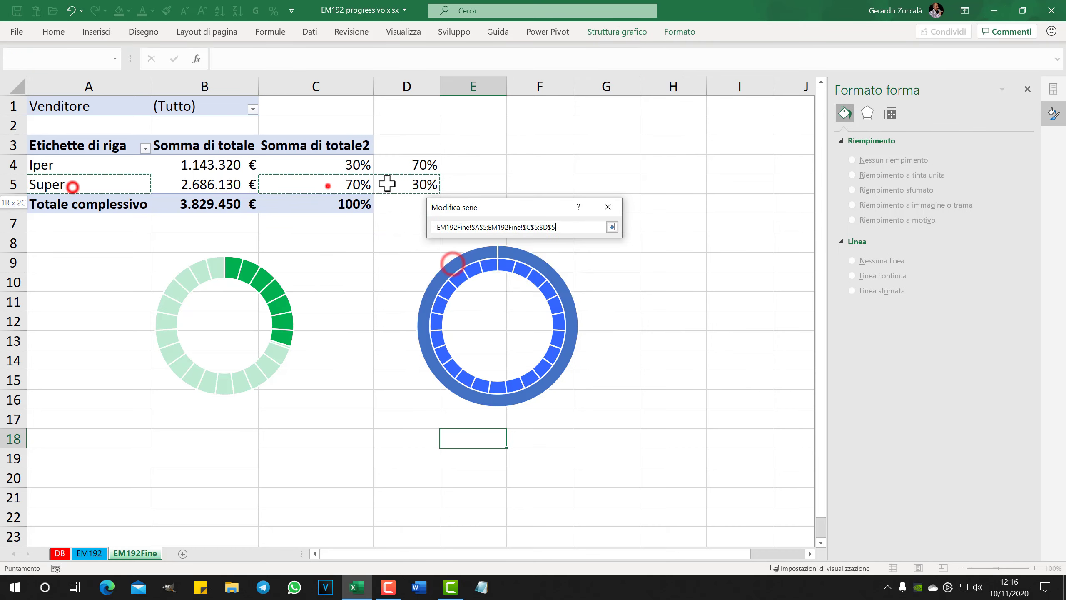
click(542, 285)
click(626, 337)
click(617, 32)
click(711, 65)
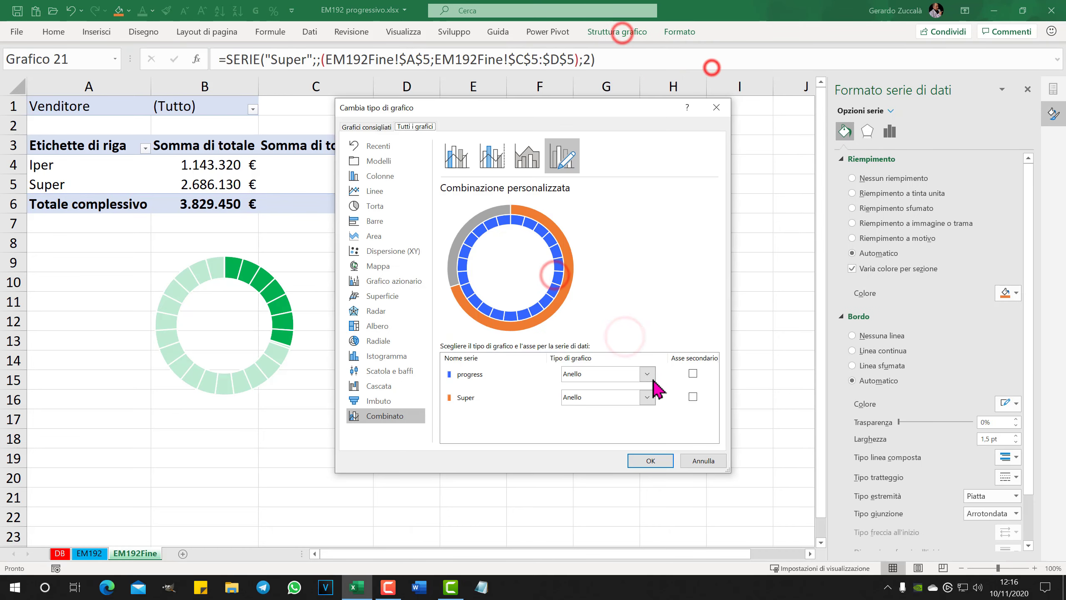
click(693, 395)
Step: Give the Super ring's grey slice a solid light blue fill at about 45% transparency
click(571, 310)
click(852, 193)
click(852, 178)
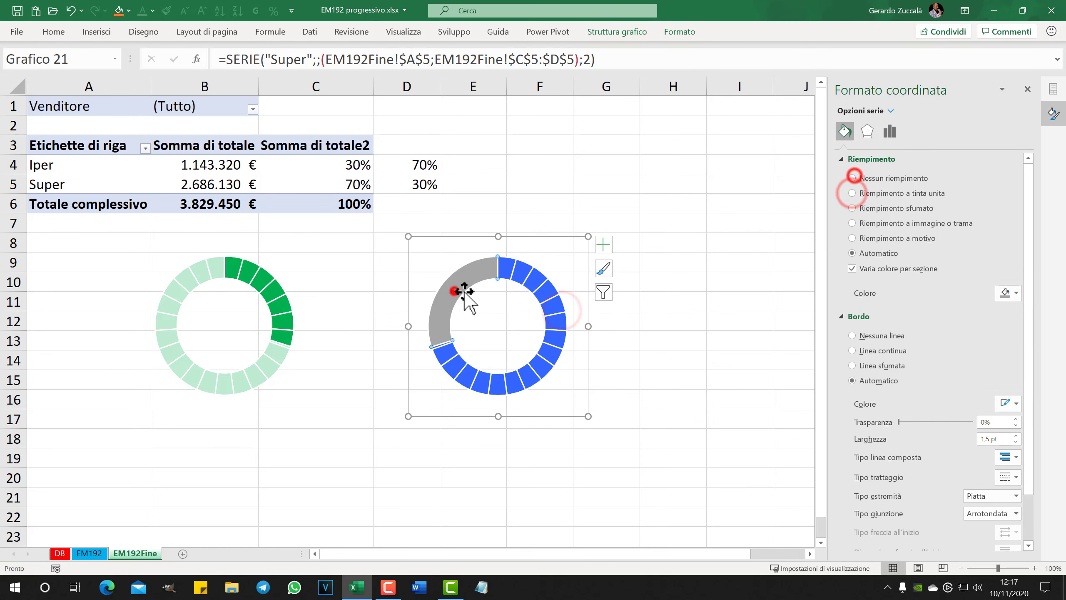
click(453, 291)
click(852, 193)
click(1015, 293)
click(1016, 293)
drag(900, 312, 935, 311)
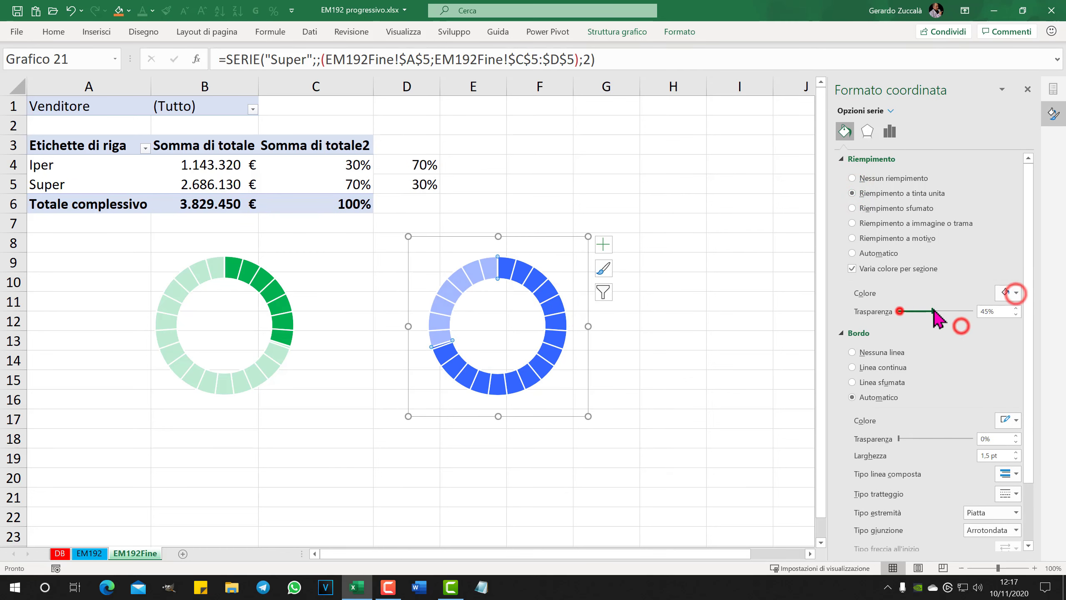
click(669, 382)
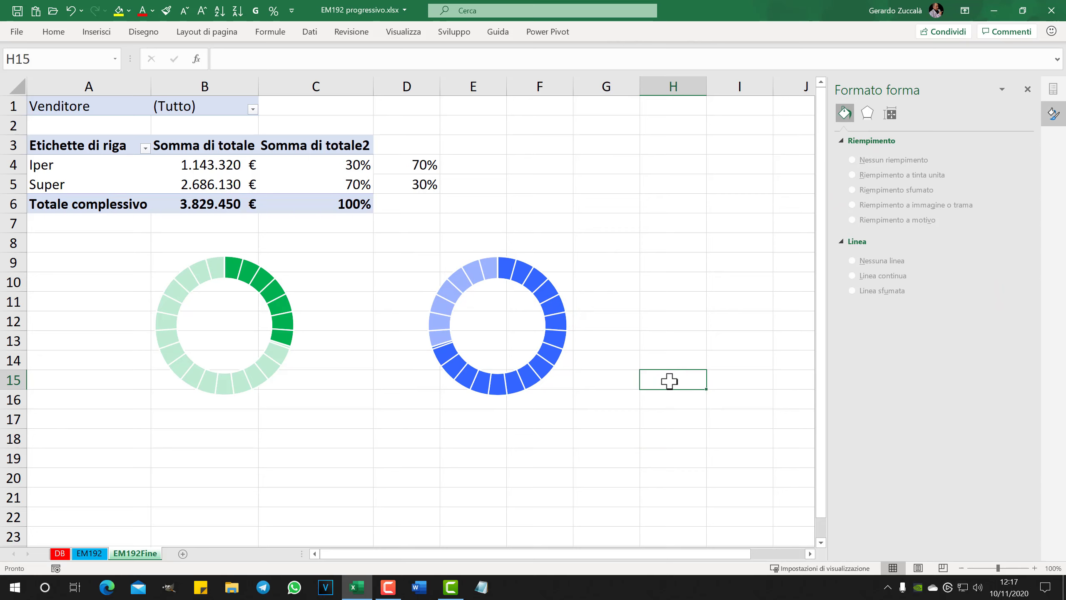
Step: Select the green and blue donut charts together and apply Allinea in alto to line up their tops
click(621, 426)
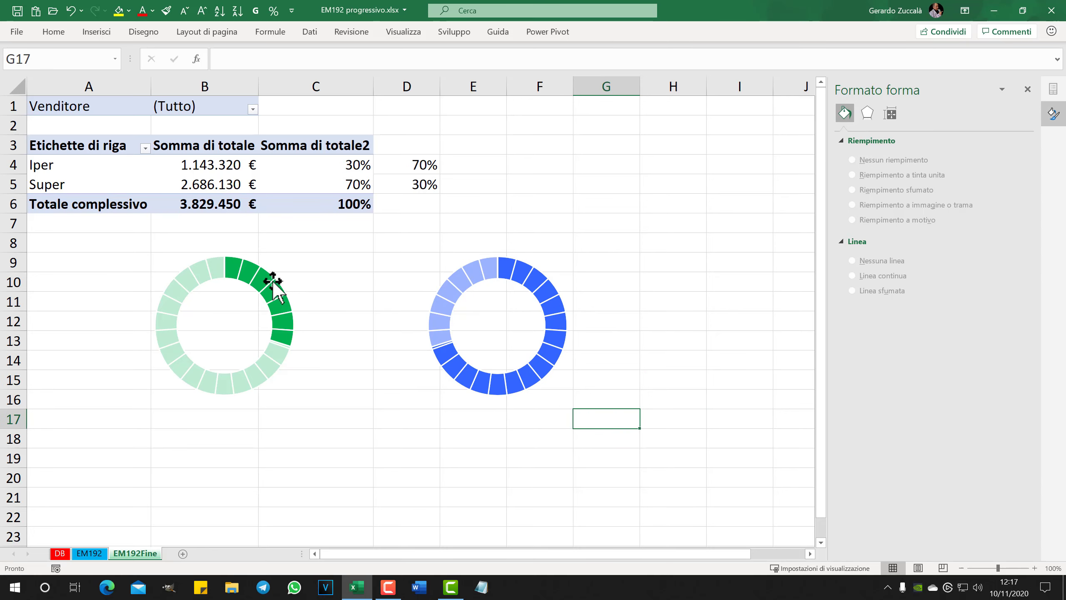
click(251, 270)
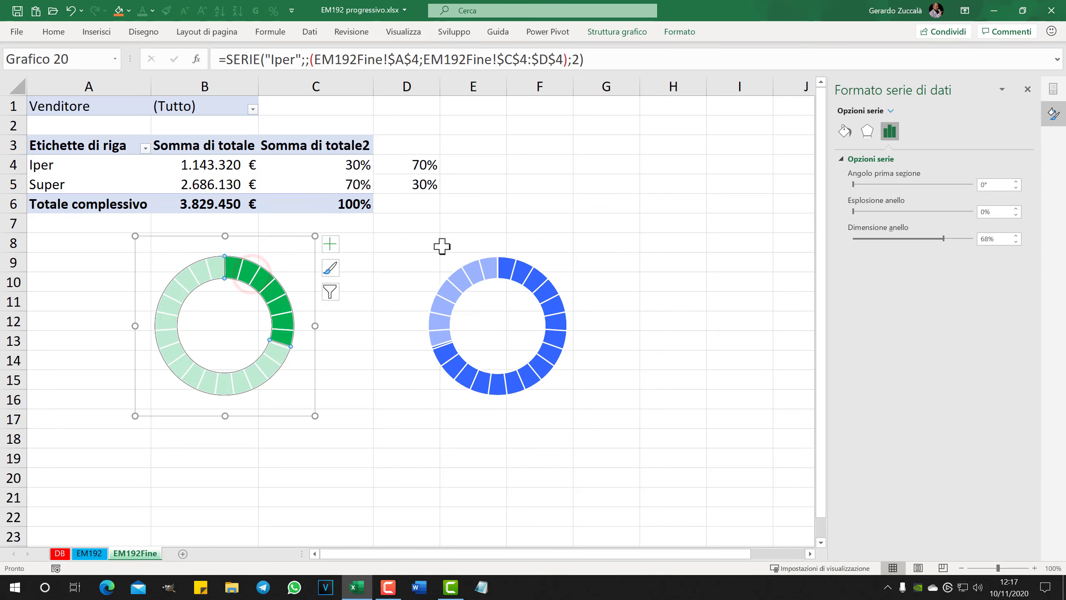
click(287, 243)
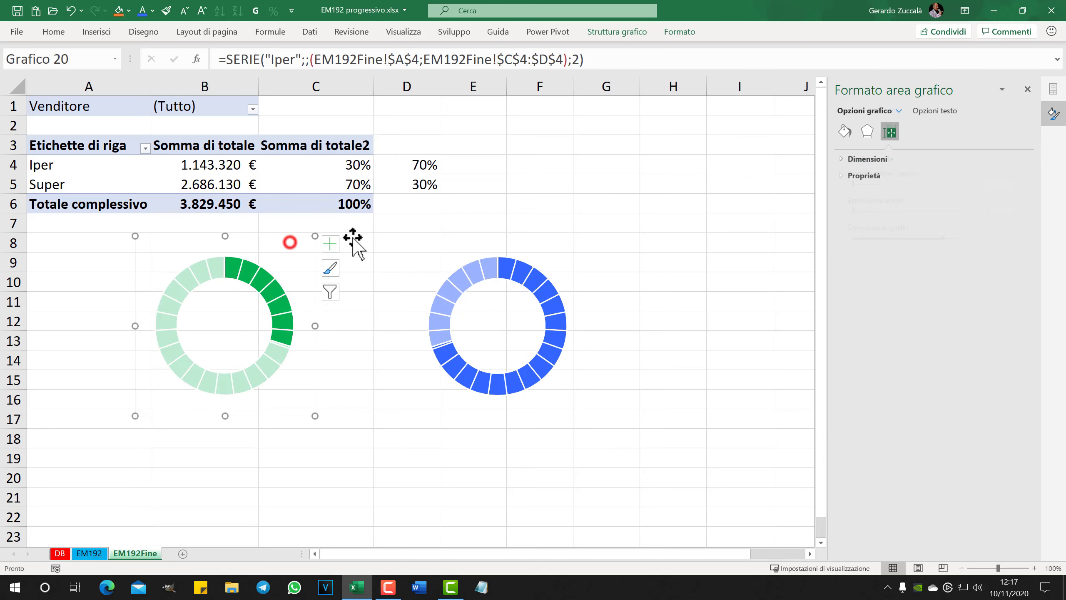
click(434, 239)
click(469, 269)
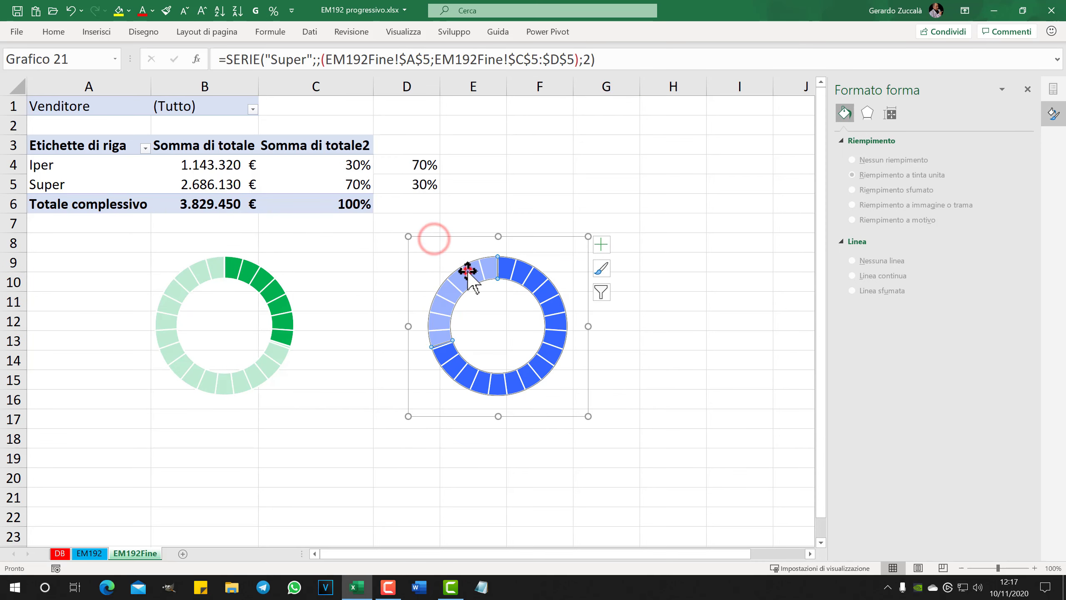
ctrl+click(303, 248)
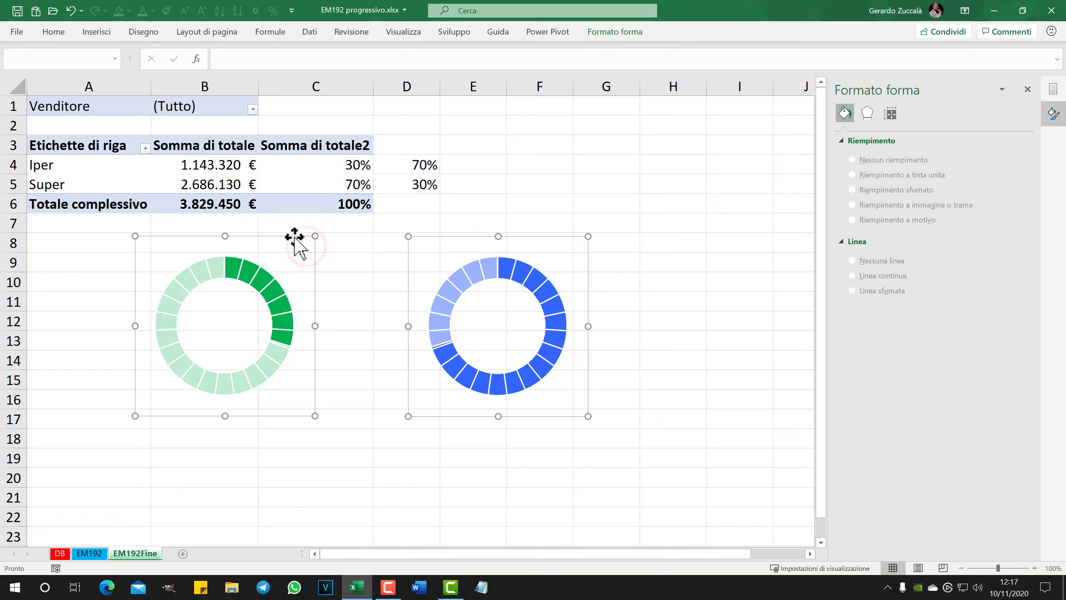
click(614, 32)
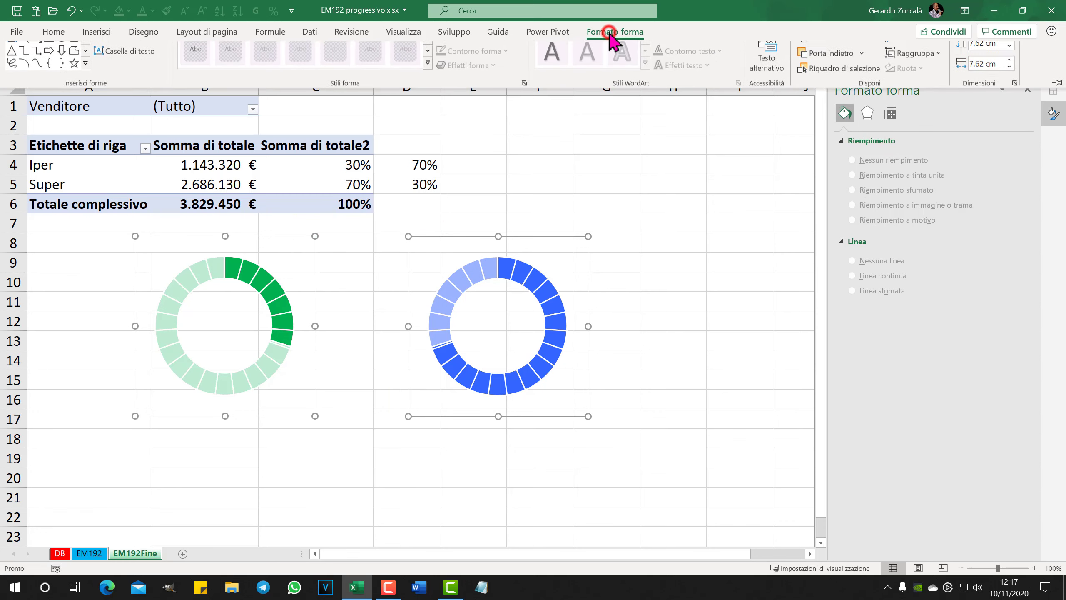
click(907, 51)
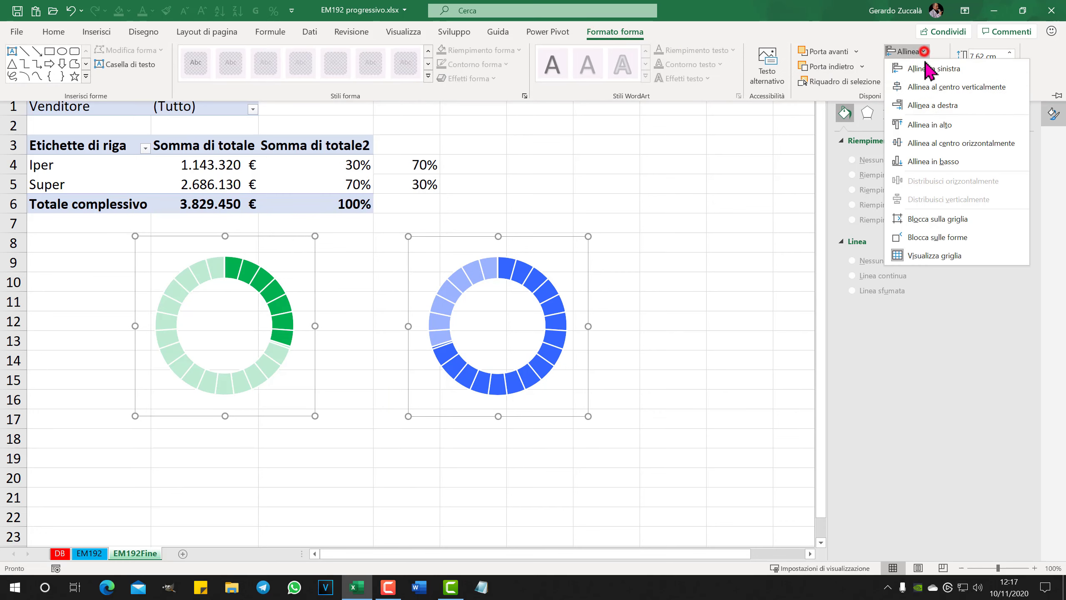
click(925, 127)
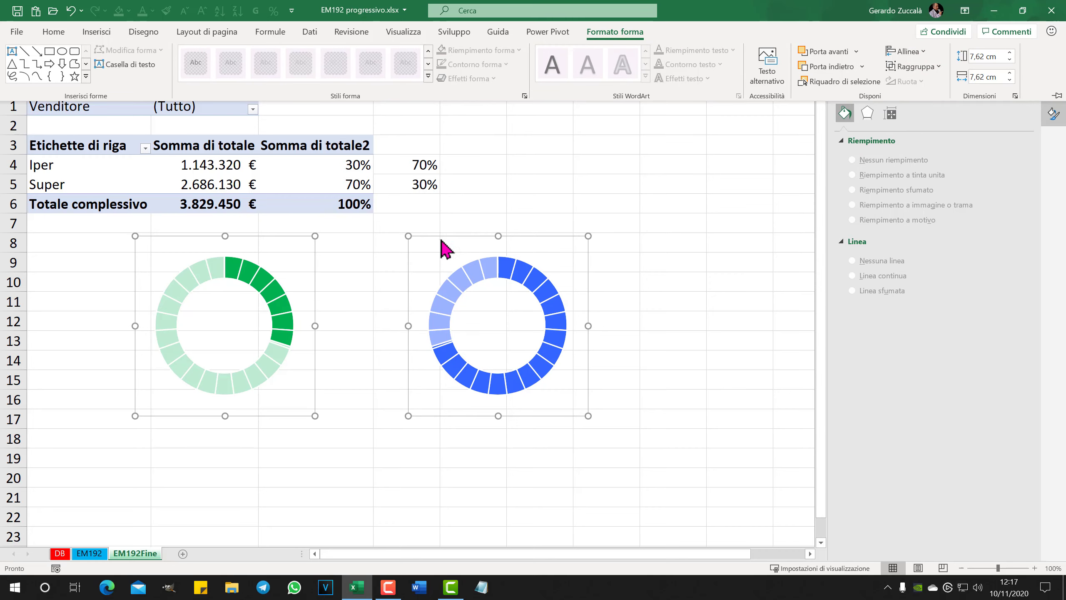
click(377, 243)
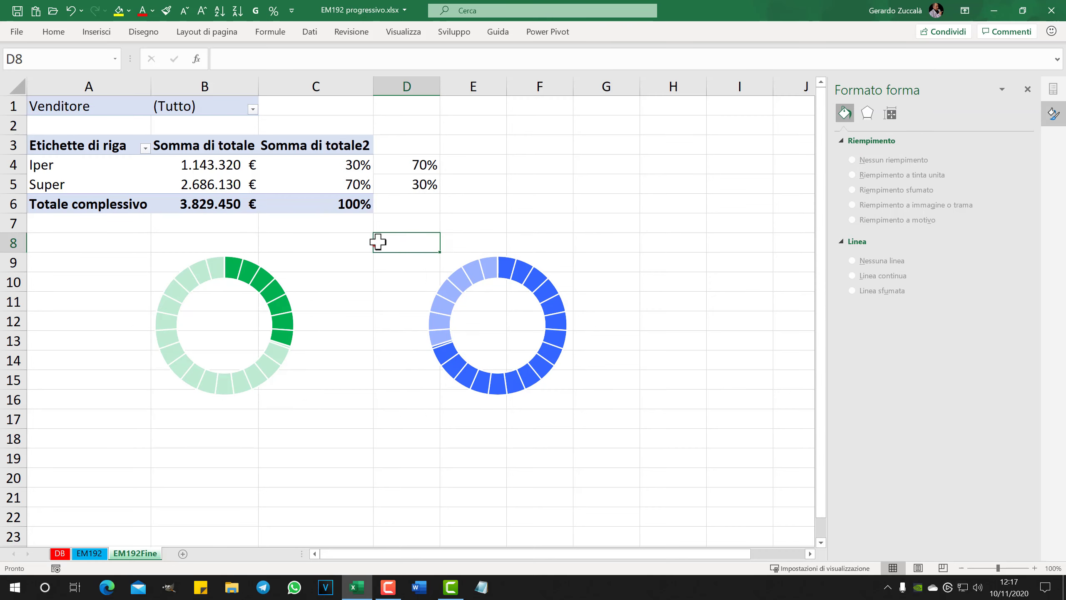
click(461, 247)
Step: Drag the blue donut left beside the green one and nudge both charts into line
click(460, 248)
drag(452, 236, 381, 236)
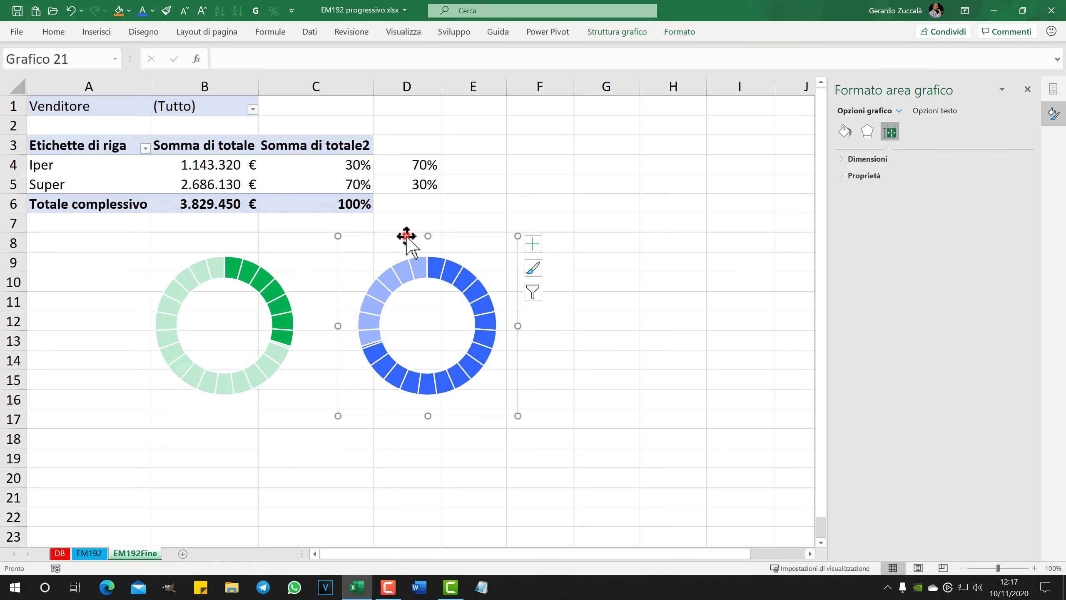
drag(407, 235, 406, 235)
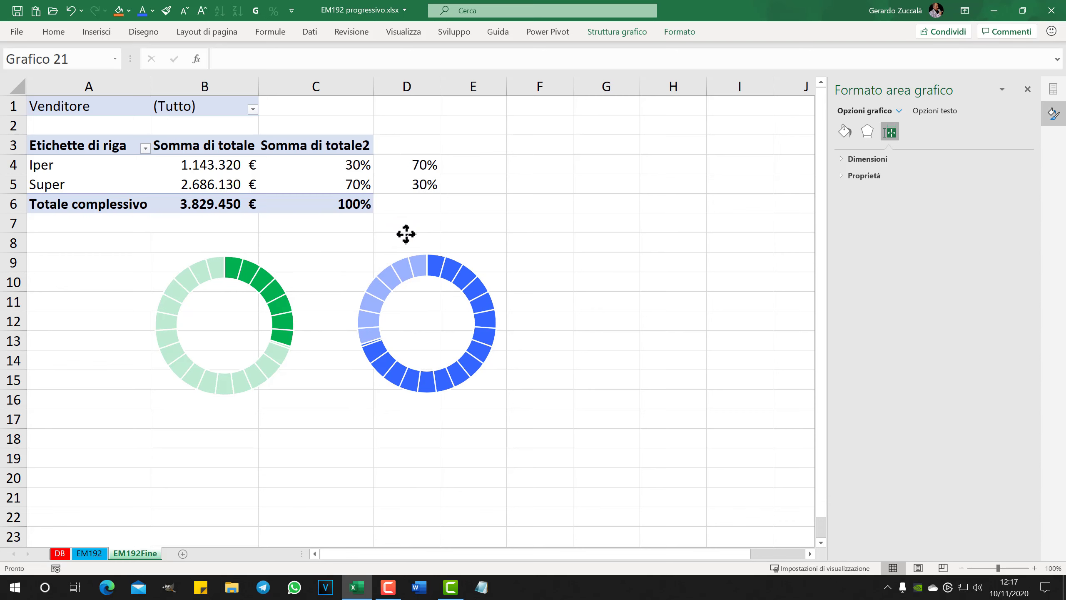
drag(231, 240, 237, 234)
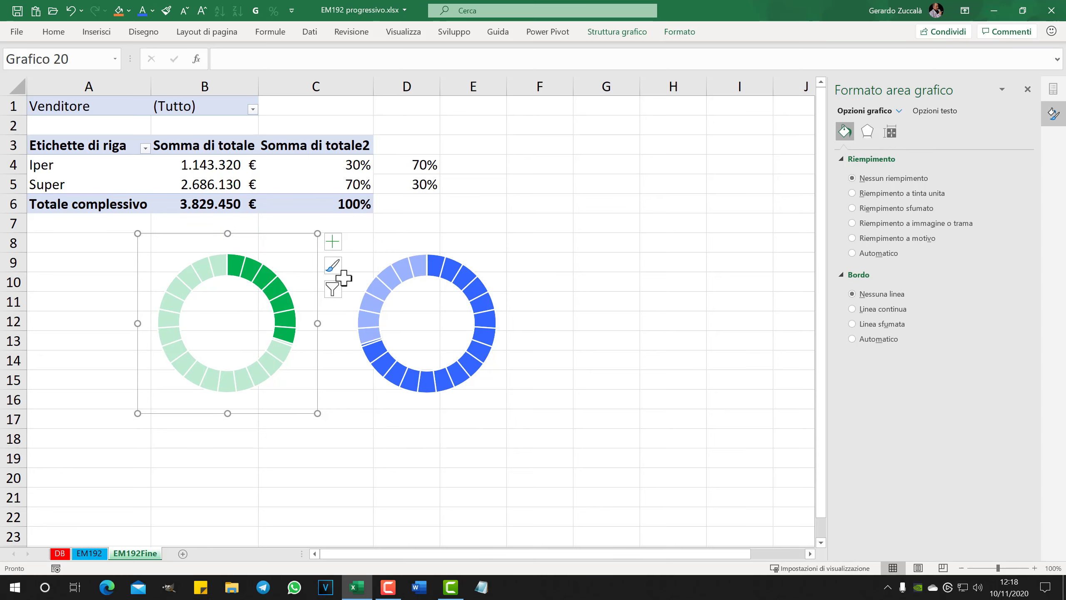
Step: Group the green and blue donut charts into a single object with Raggruppa
click(390, 245)
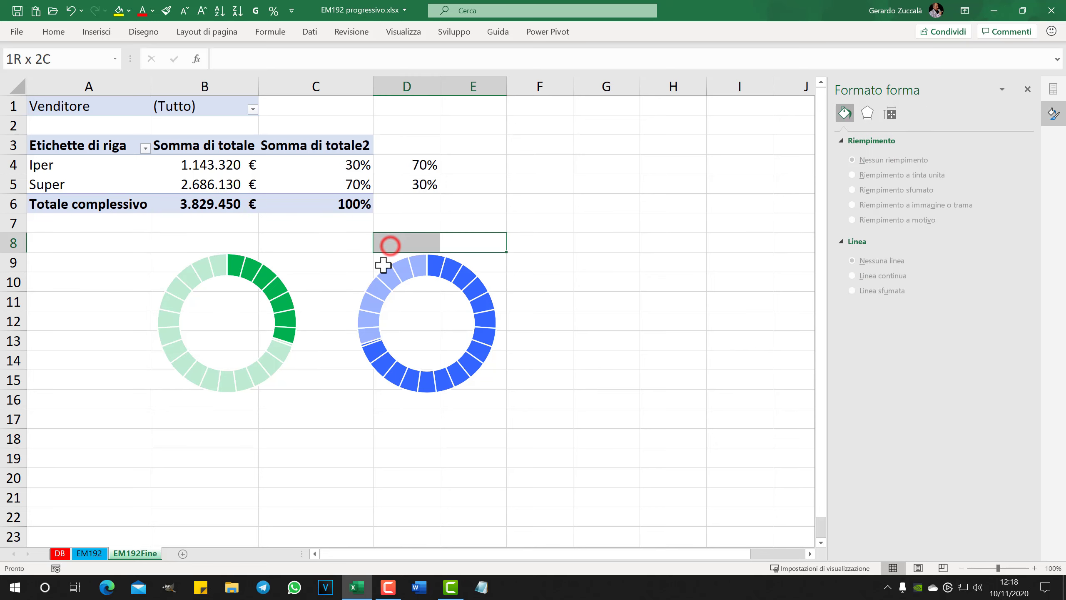
ctrl+click(280, 240)
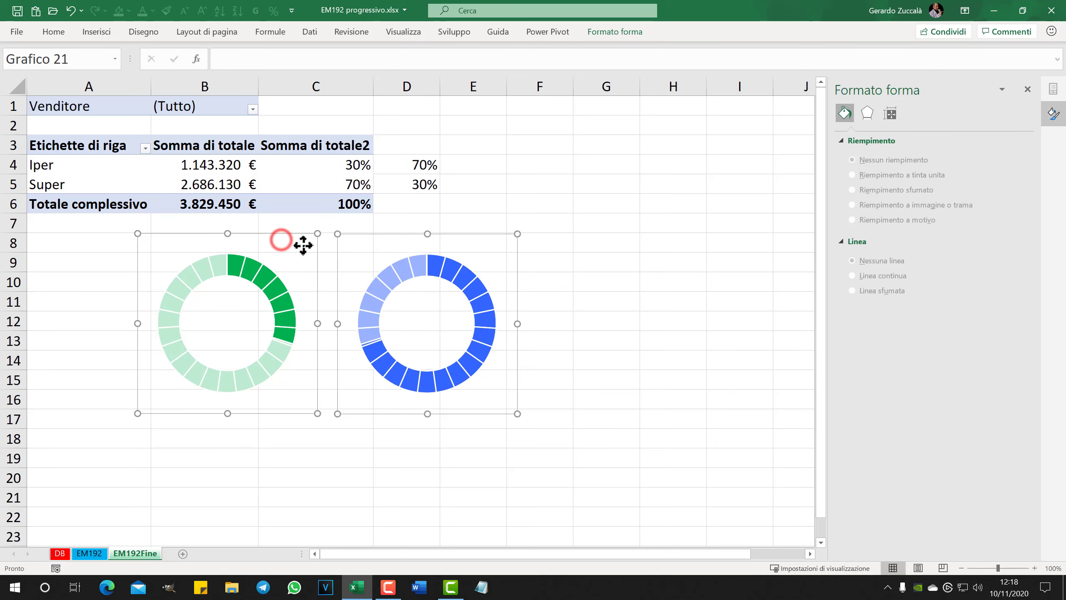
click(598, 34)
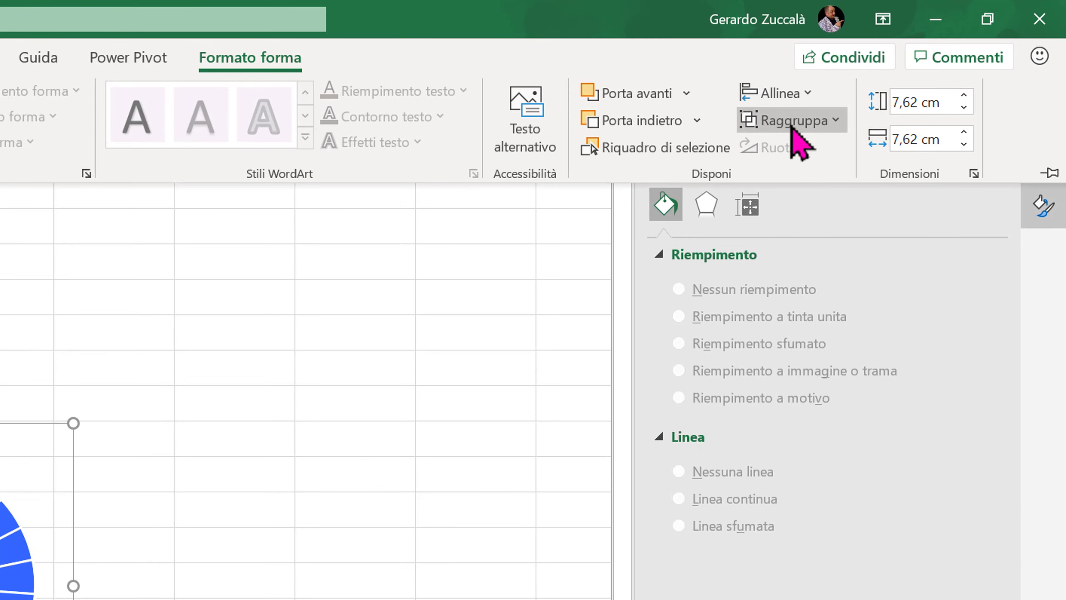
click(918, 68)
click(812, 138)
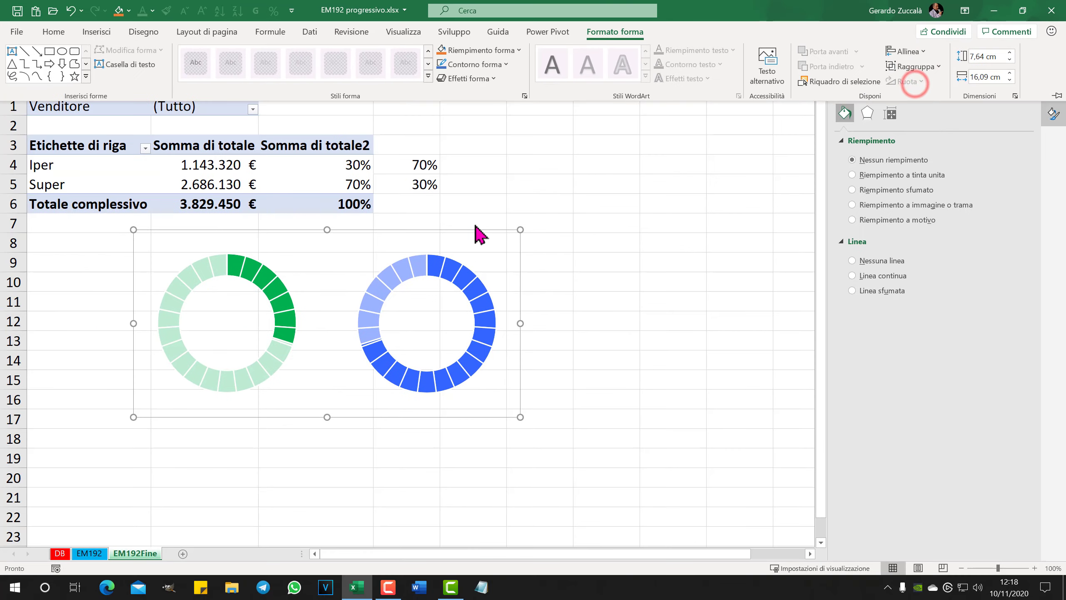
Step: Move the grouped donuts right beneath the pivot table, checking against the EM192 sheet
mouse_move(474, 231)
mouse_down()
mouse_move(516, 226)
mouse_move(489, 227)
mouse_up()
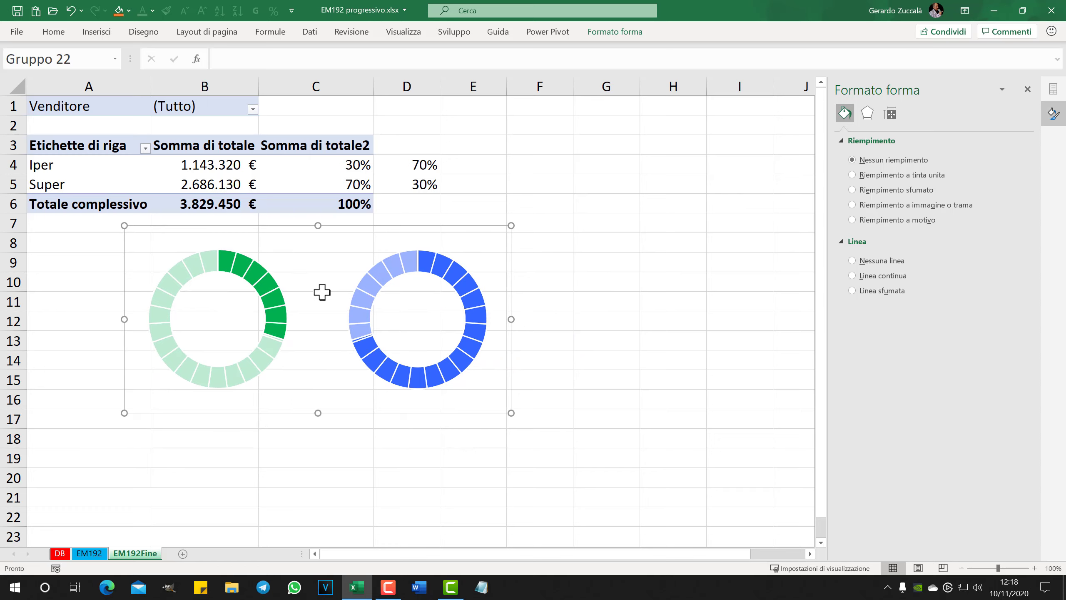
drag(328, 225, 408, 230)
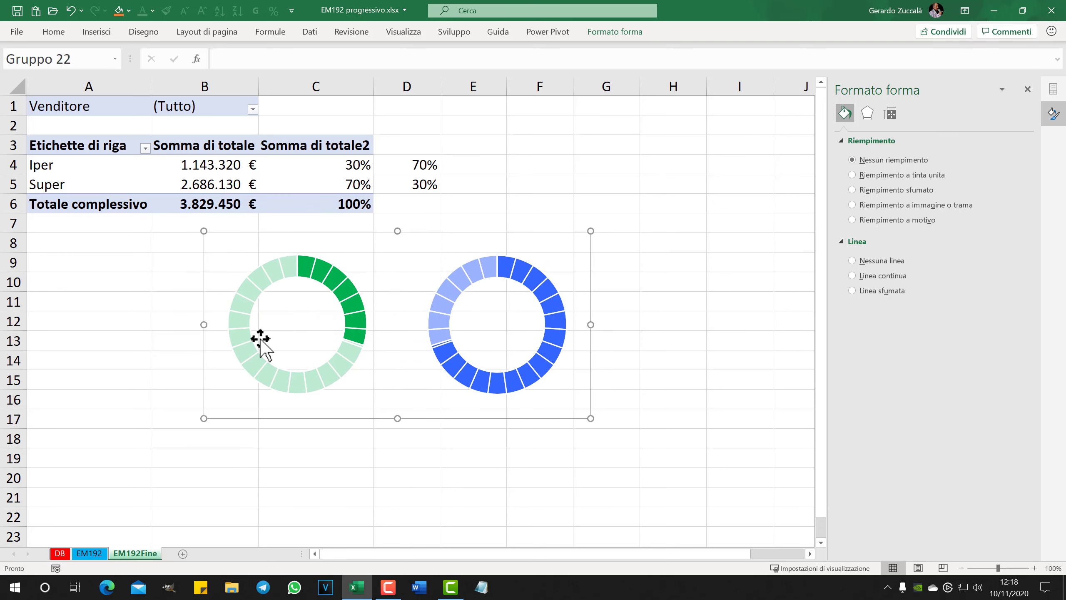
click(89, 554)
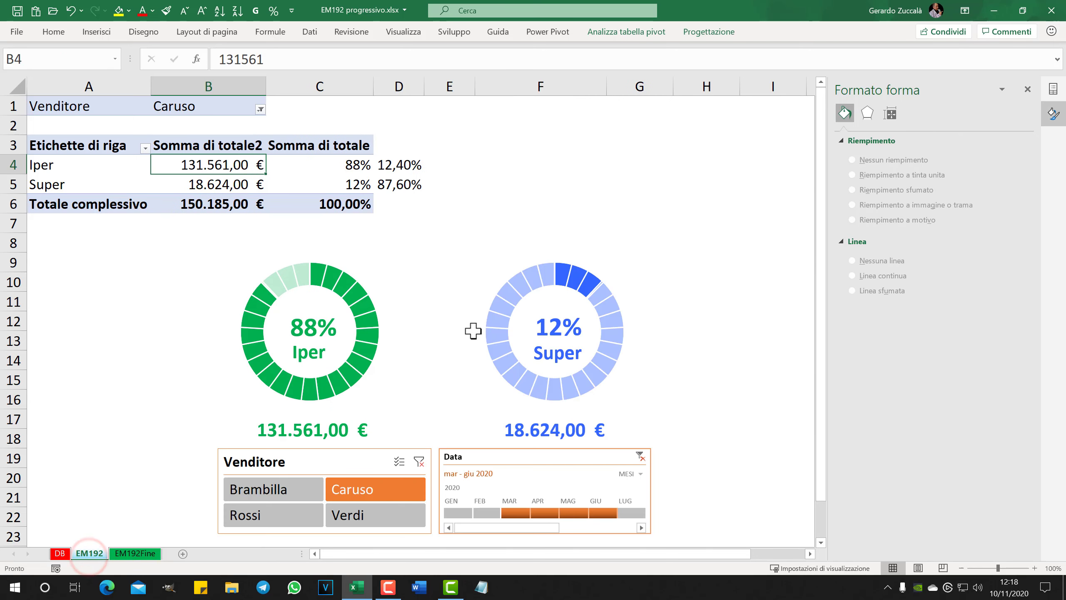
click(128, 554)
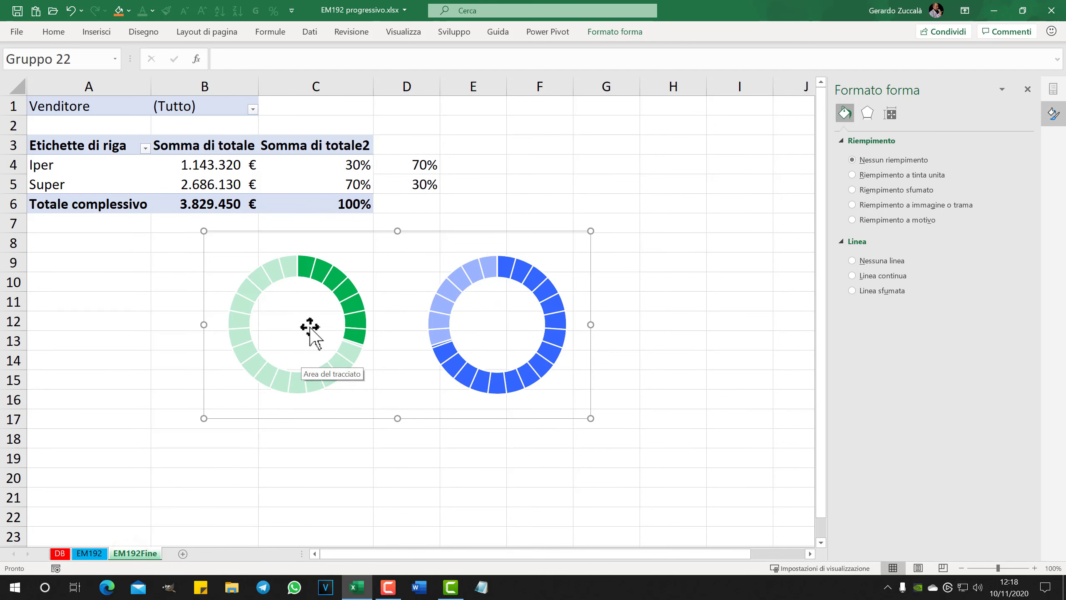
Step: Draw a new text box below the donut charts
click(96, 32)
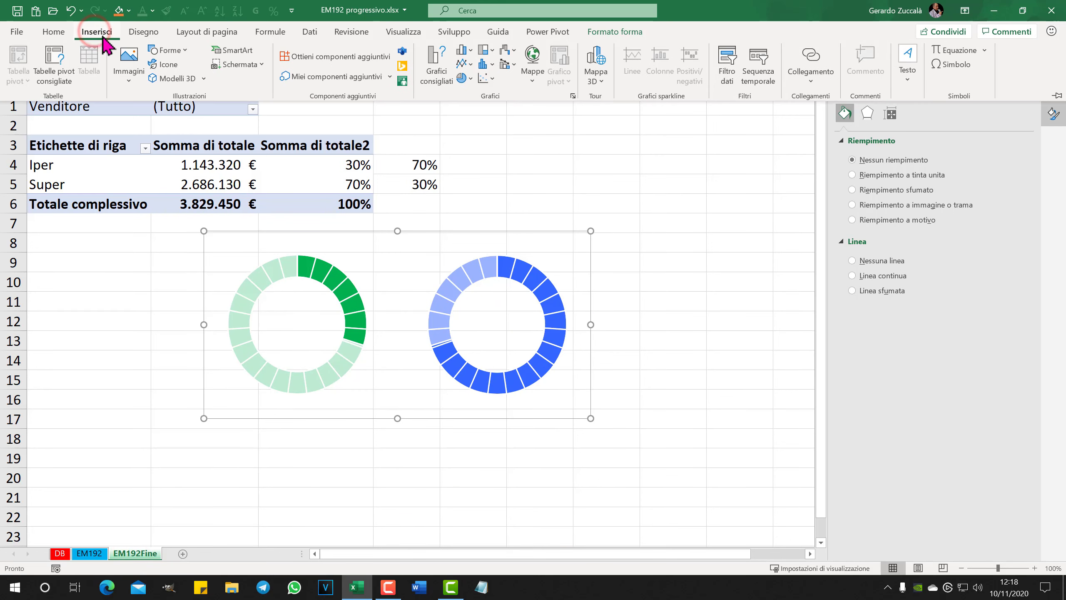
click(908, 79)
click(900, 110)
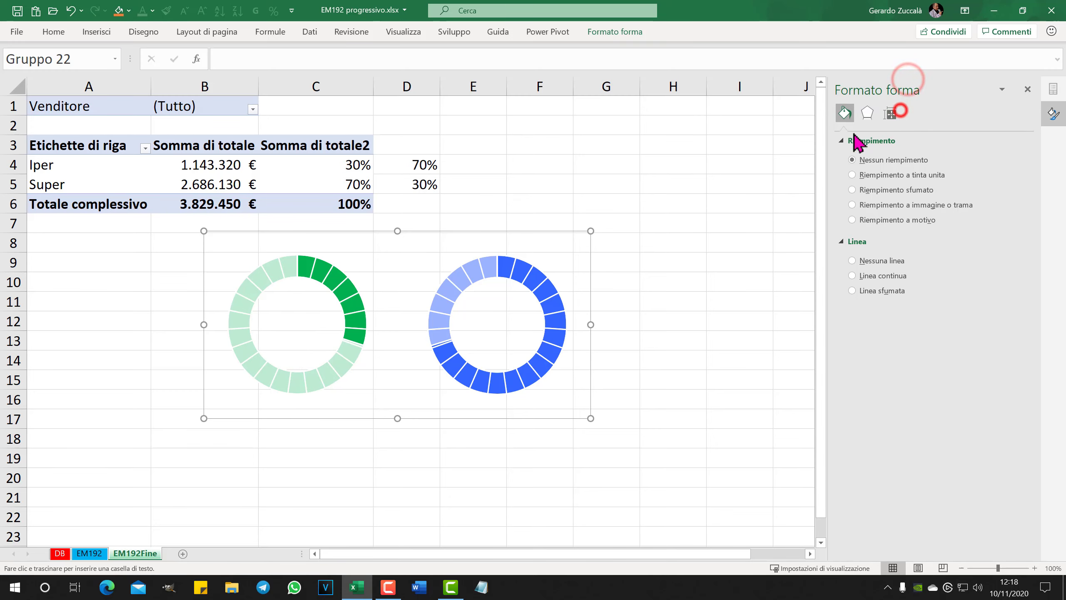
mouse_move(292, 423)
mouse_down()
mouse_move(395, 463)
mouse_move(419, 491)
mouse_up()
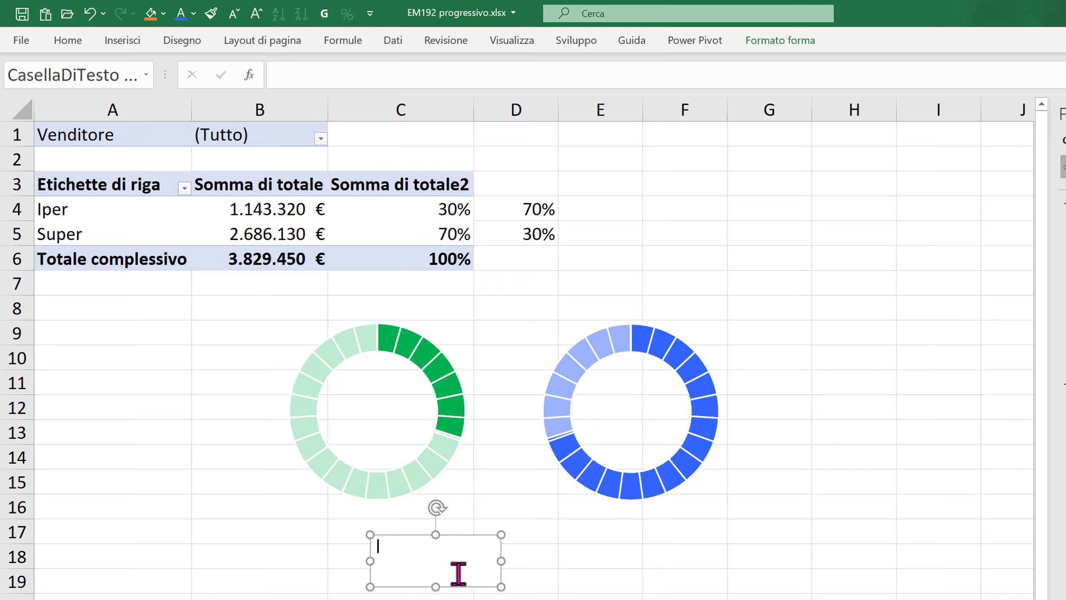
Step: Attempt to link the text box to cell C4, then dismiss the reference error
click(312, 75)
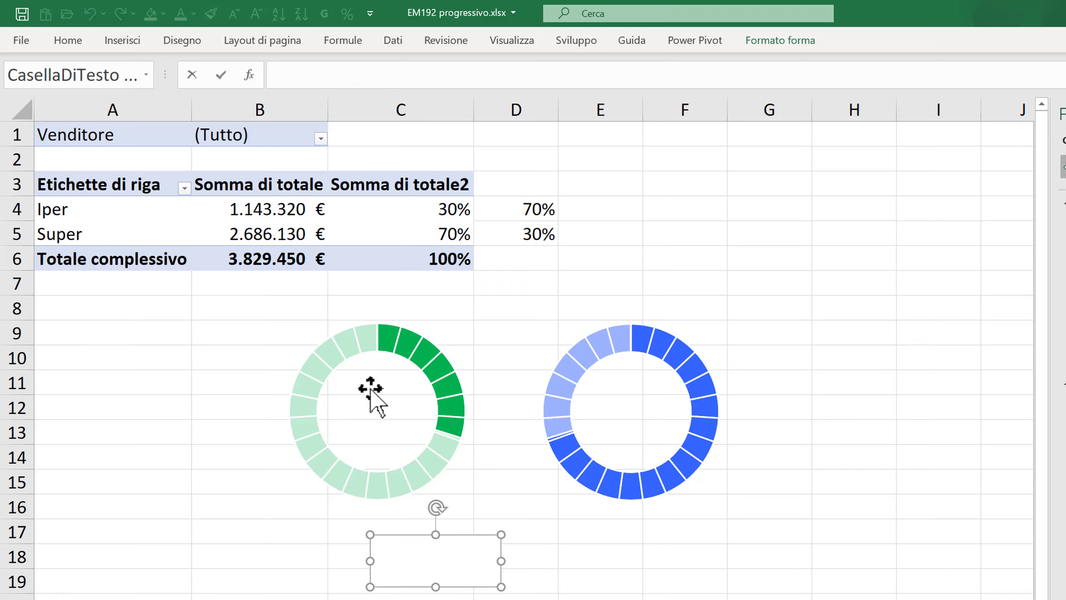
click(423, 104)
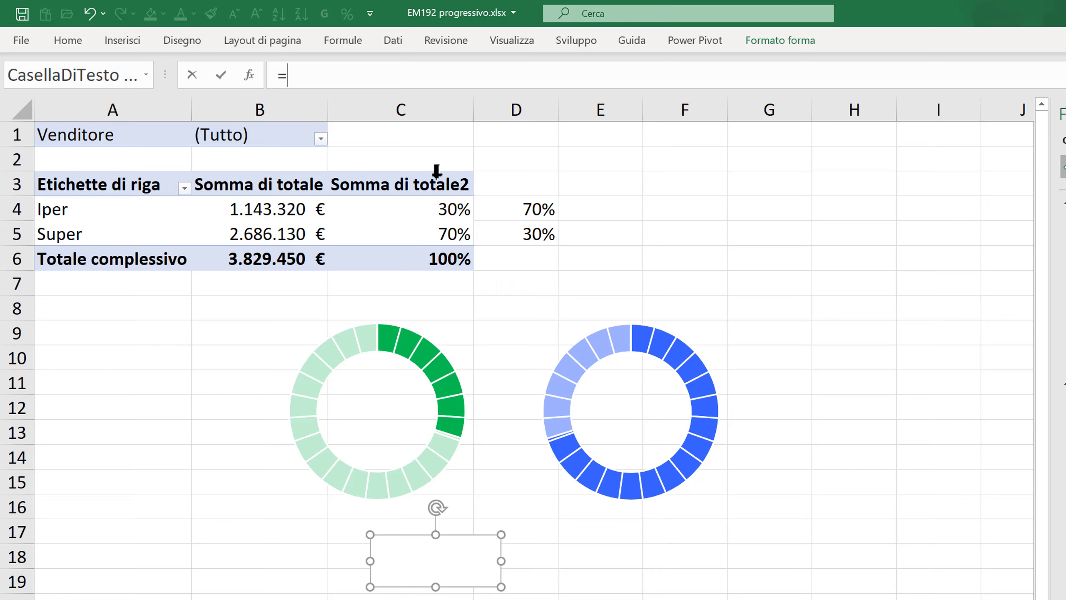
click(439, 207)
key(Return)
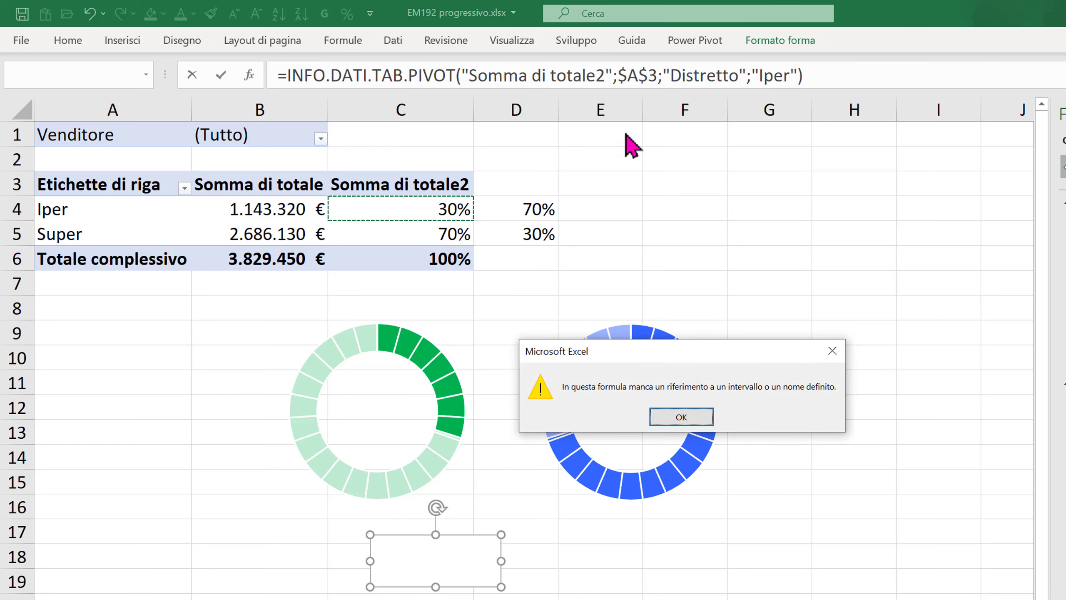
click(697, 415)
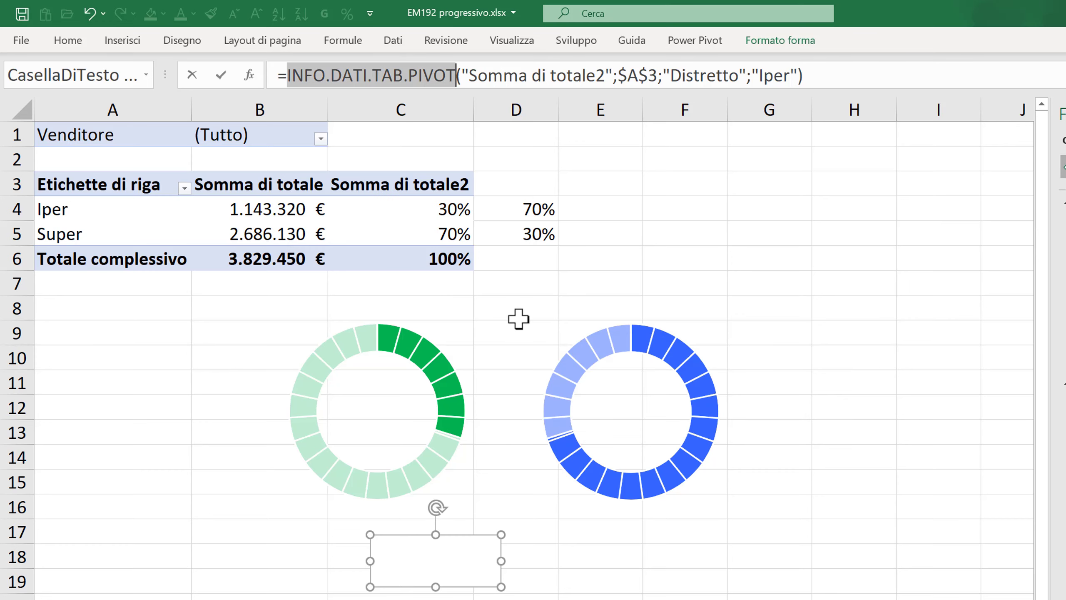
key(Escape)
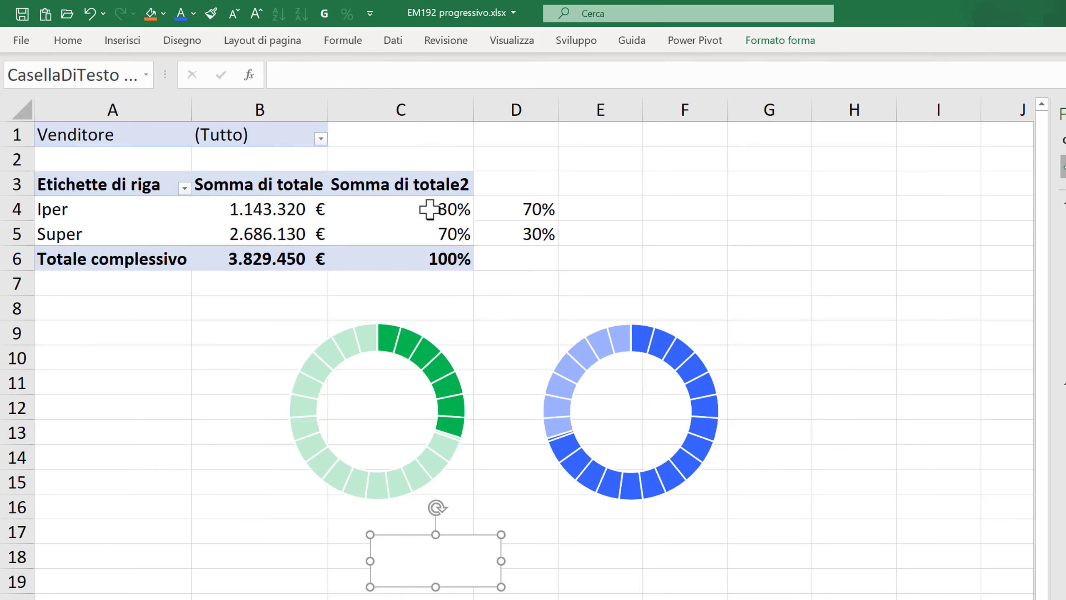
click(424, 210)
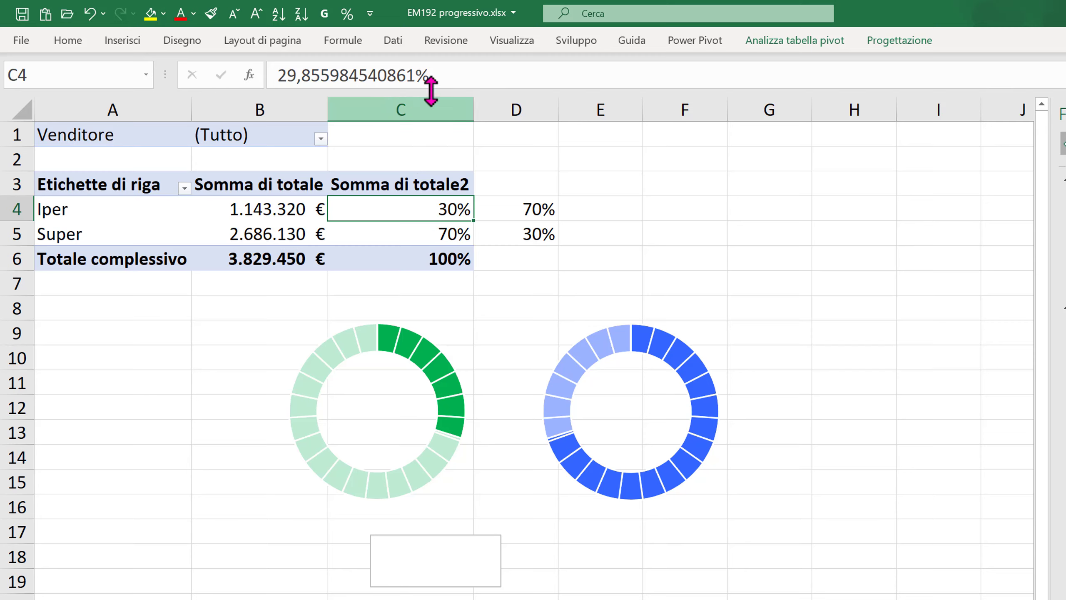
Step: Link the text box to =C4 and move the 30% label into the green donut's centre
click(428, 562)
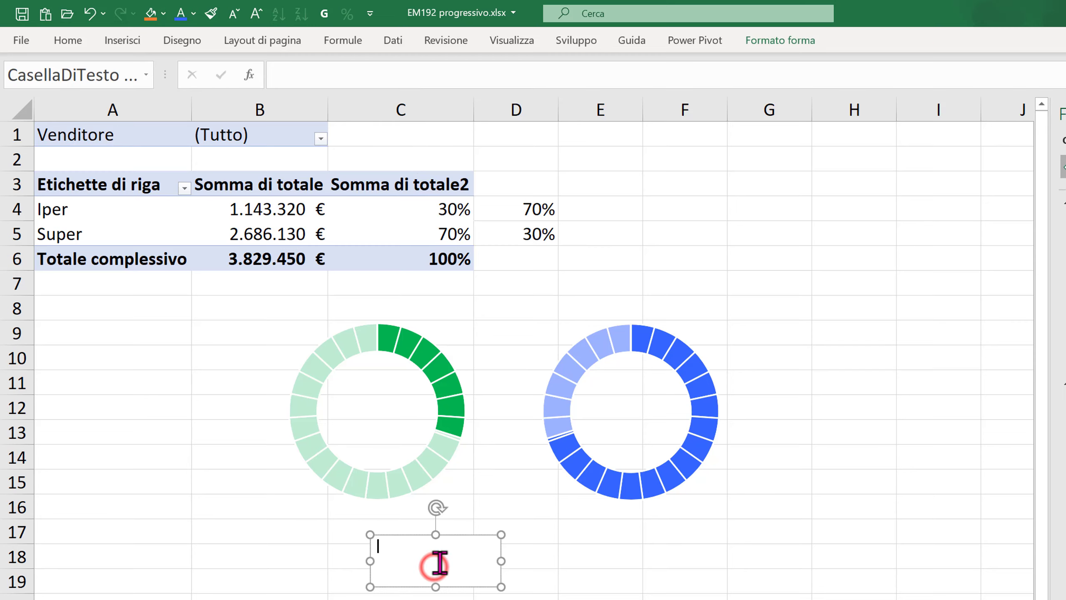
click(287, 76)
text(=)
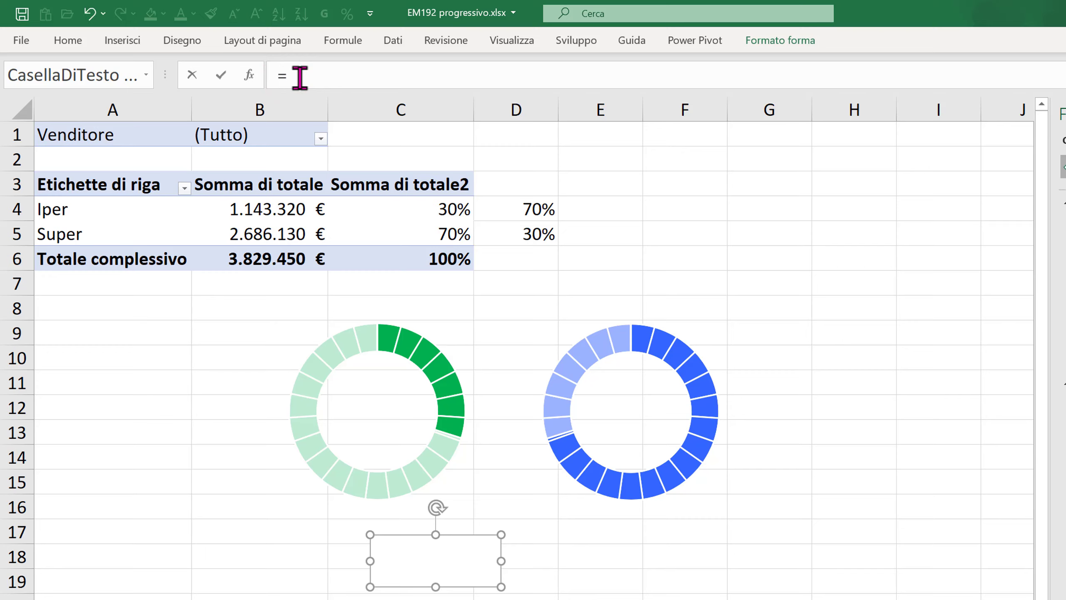
text(C4)
key(Return)
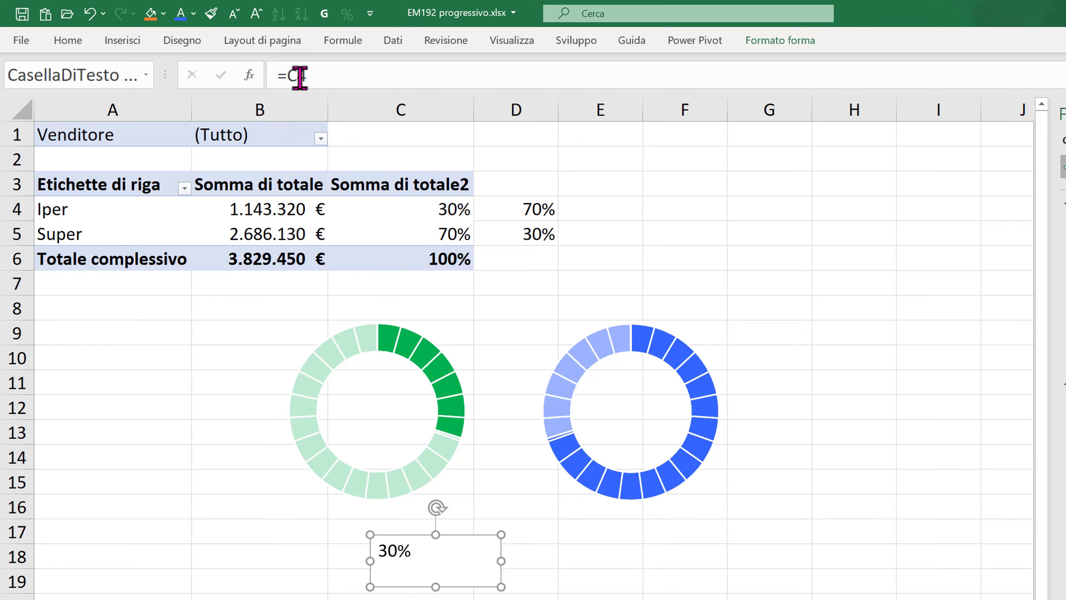
drag(426, 536, 399, 371)
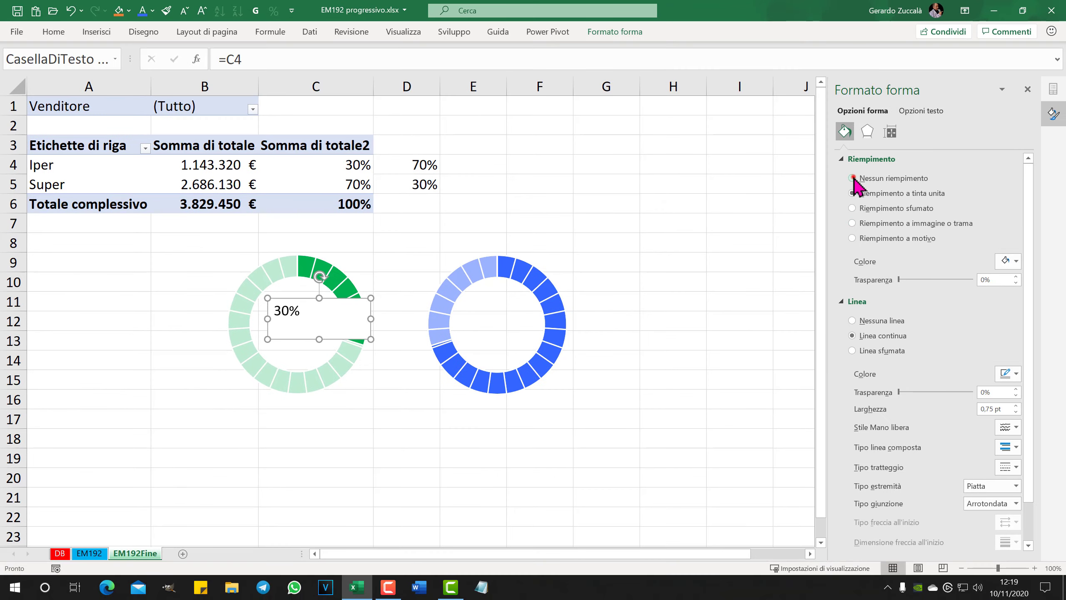
Step: Give the 30% label no fill and no outline, a larger font and green colour
click(853, 178)
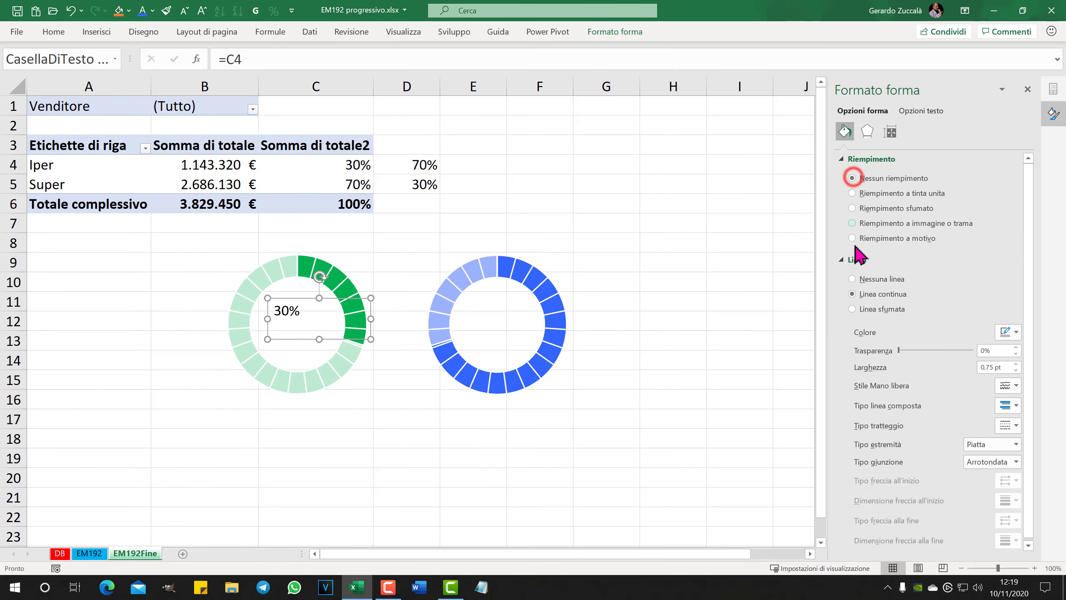
click(852, 279)
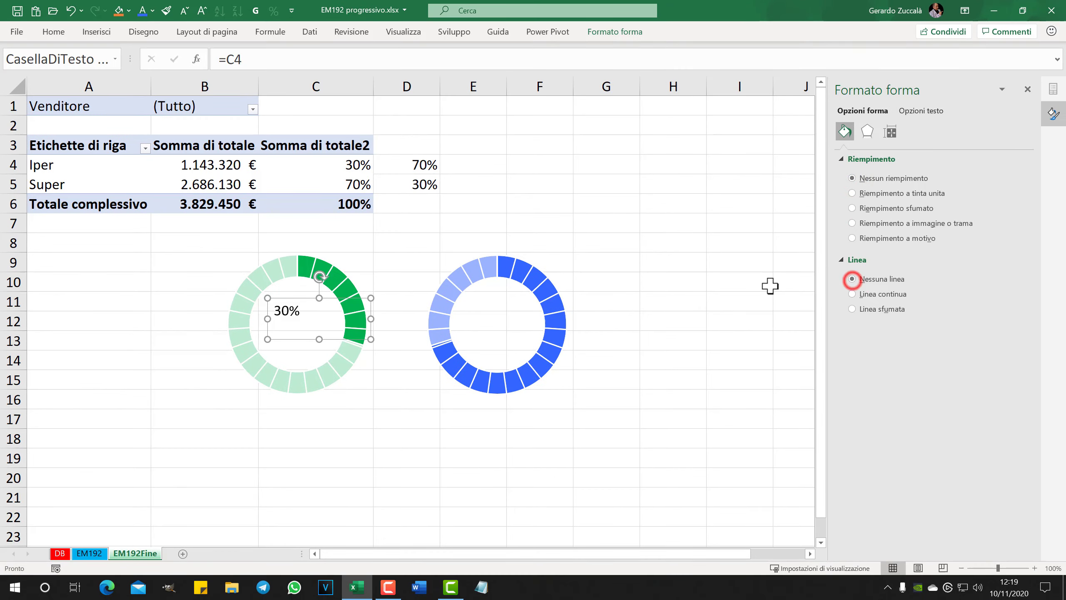
click(201, 10)
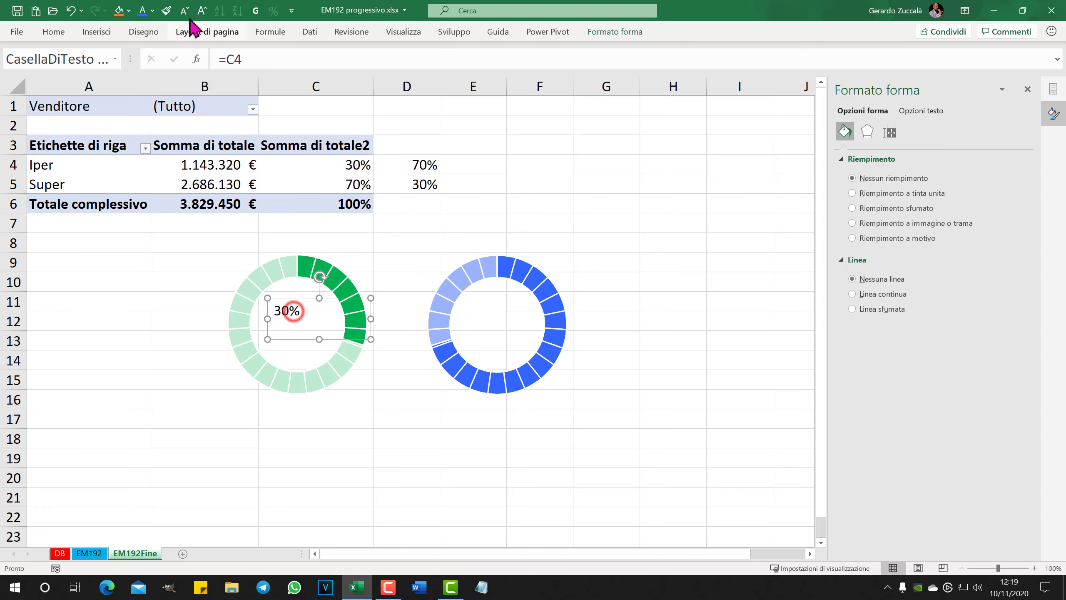
click(202, 10)
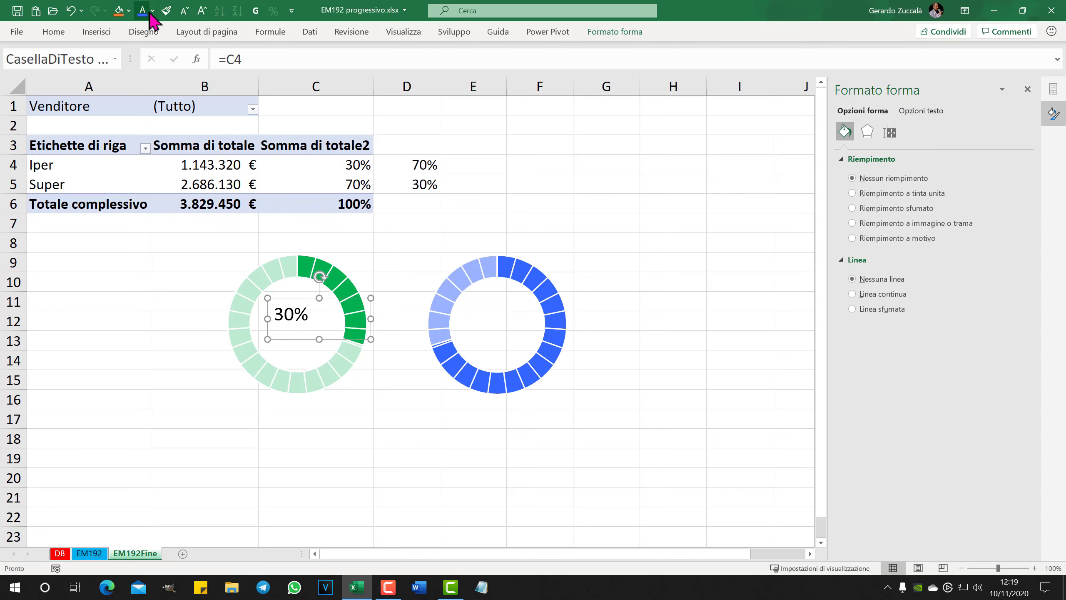
click(152, 11)
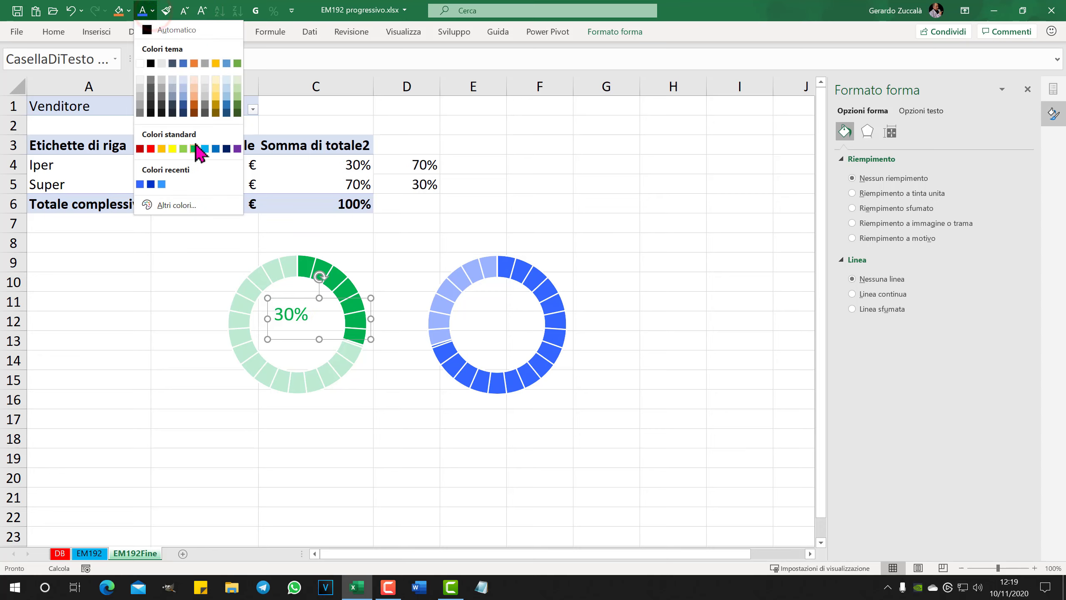
click(194, 148)
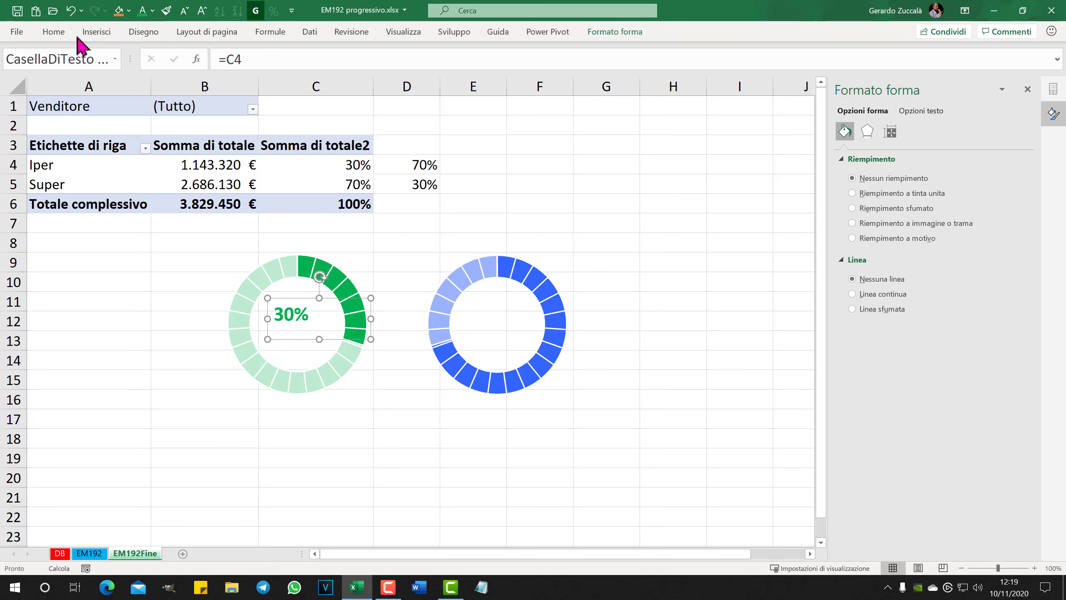
Step: Centre the 30% label vertically and horizontally and narrow its box
click(53, 32)
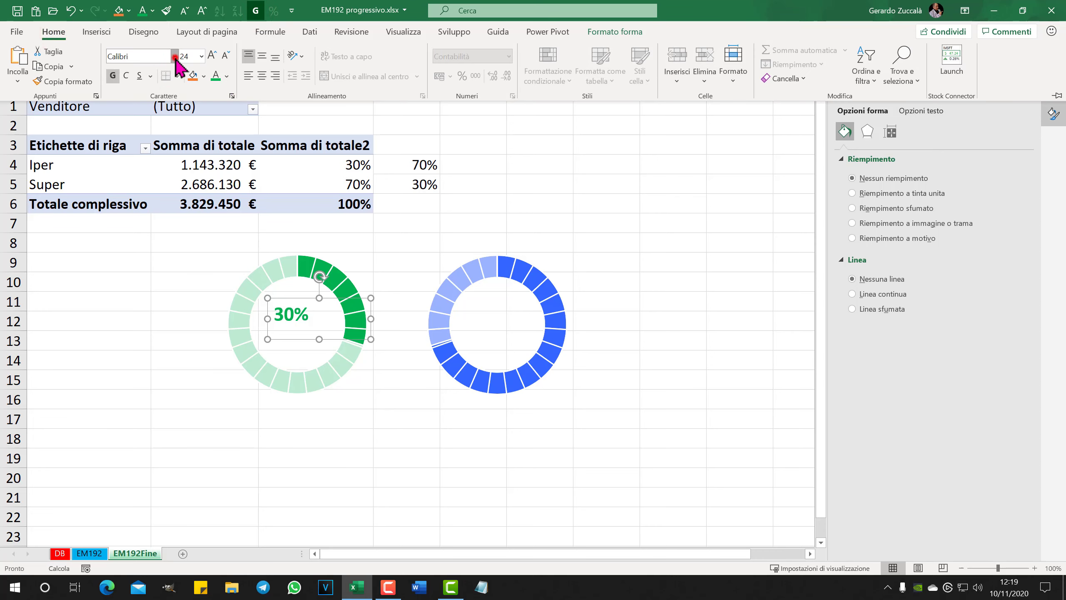
click(174, 55)
click(174, 56)
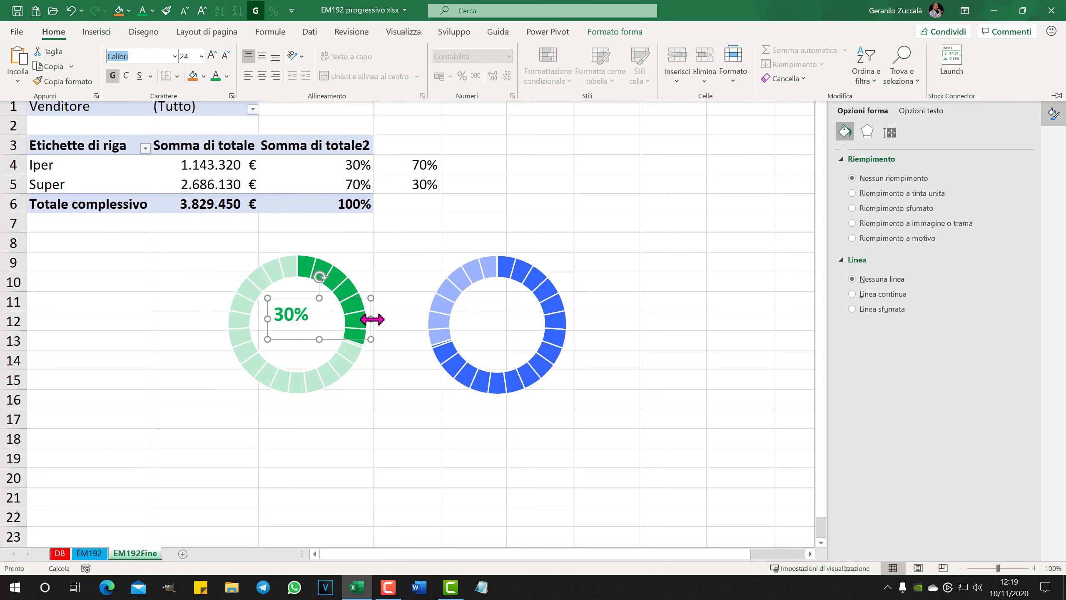
drag(371, 317, 345, 314)
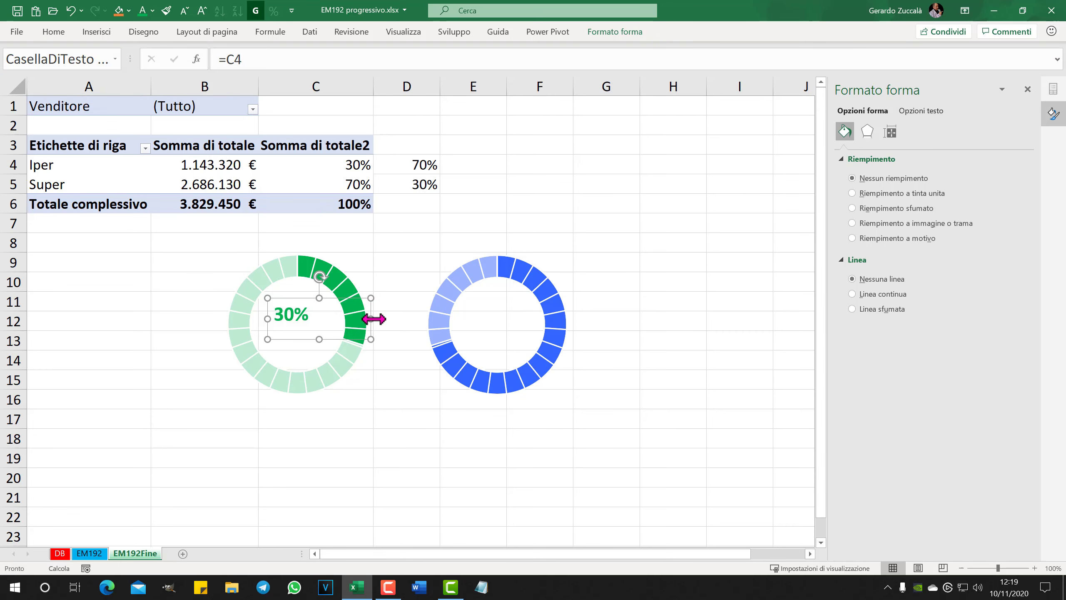
click(96, 32)
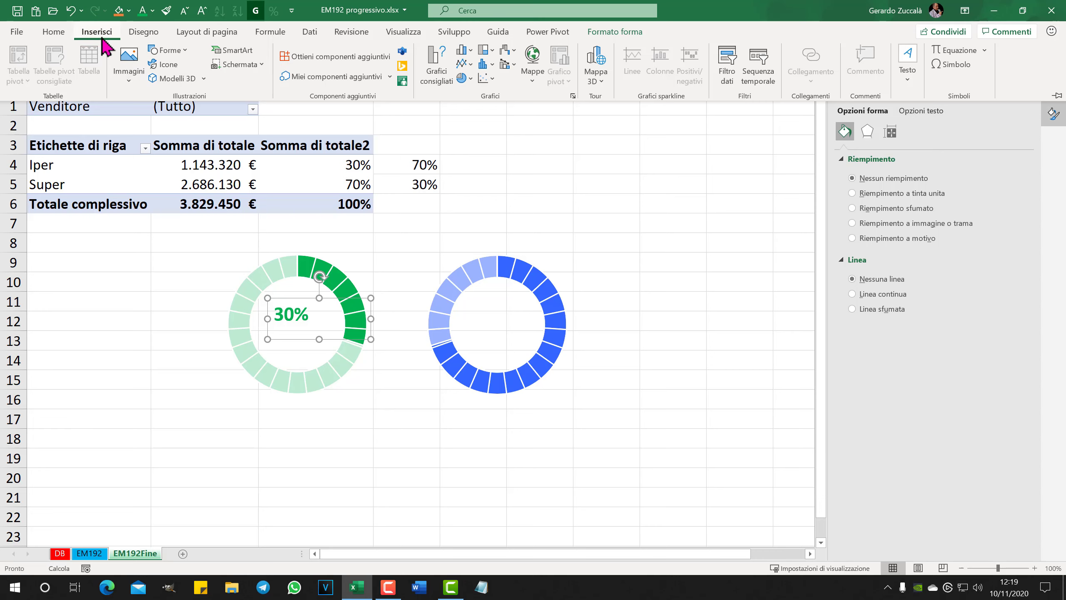
click(53, 32)
click(262, 55)
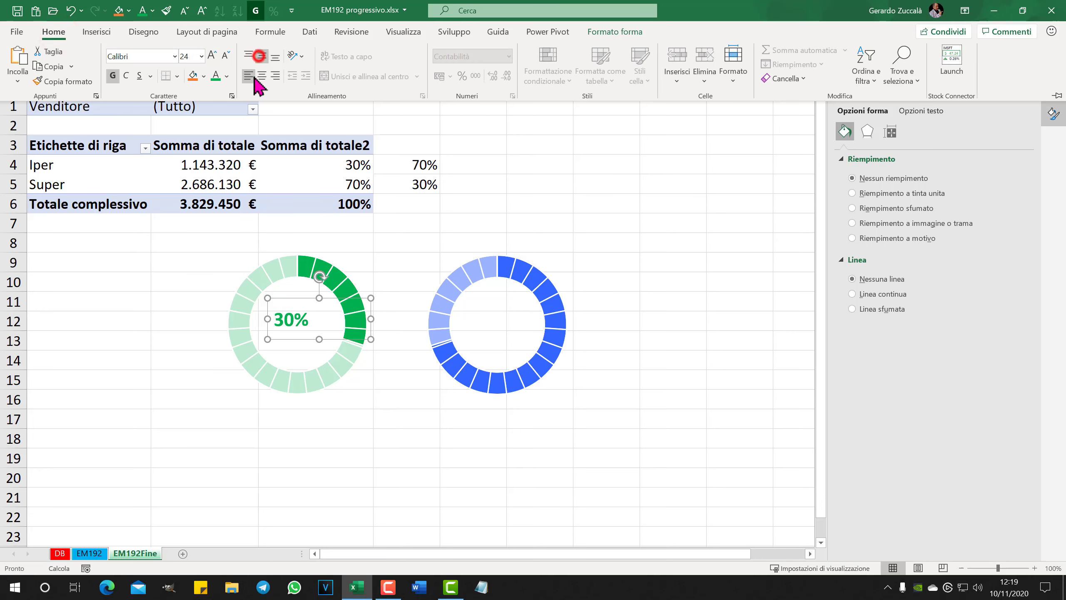
click(261, 76)
Step: Trim the text box tightly around 30% and enlarge its font once more
click(267, 298)
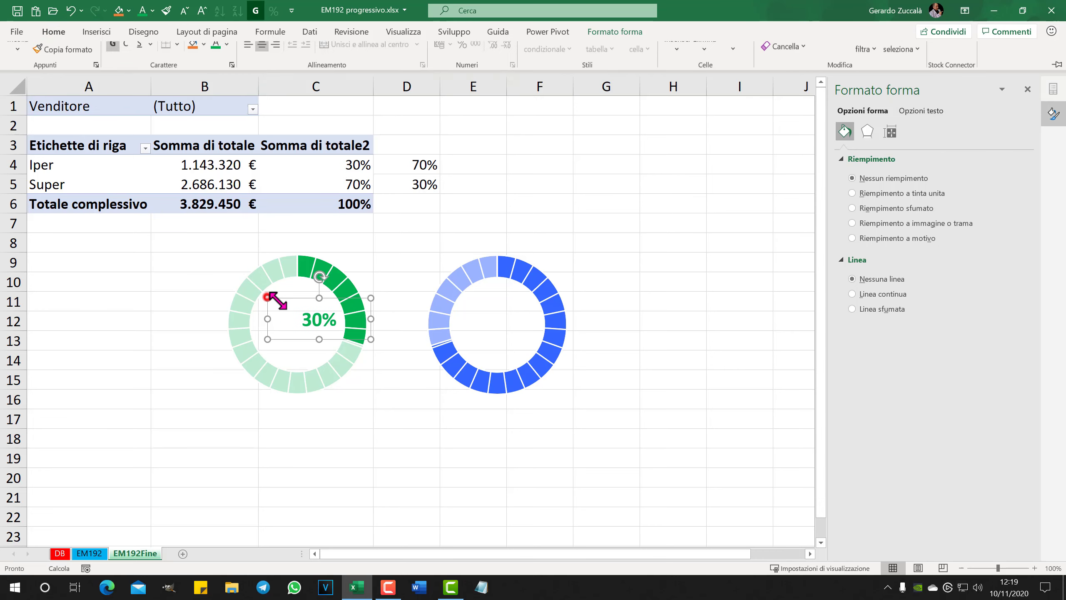
mouse_move(268, 298)
mouse_down()
mouse_move(303, 310)
mouse_move(281, 298)
mouse_up()
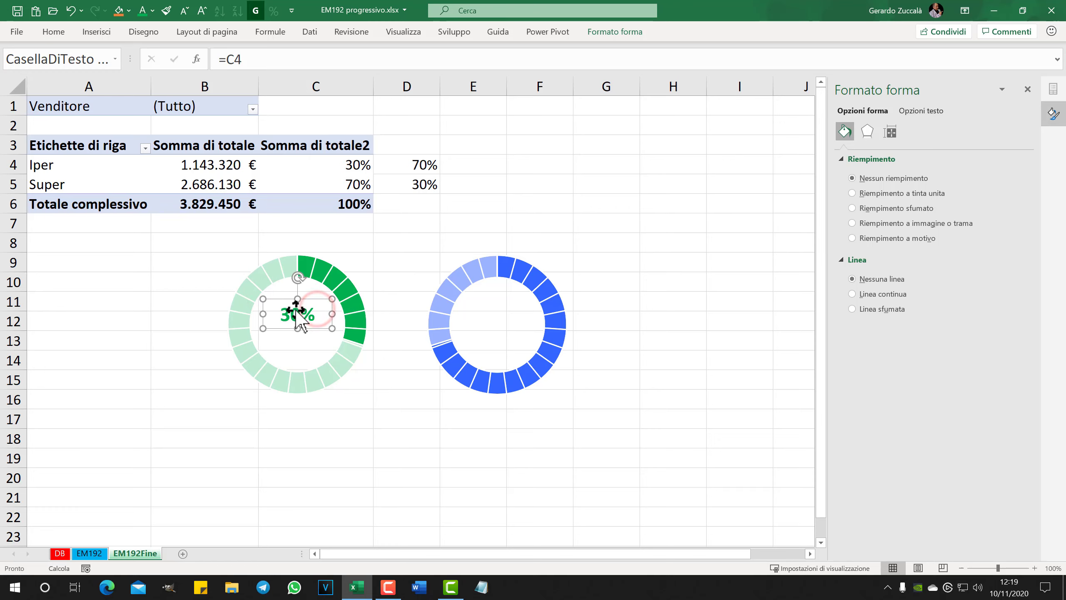
click(203, 10)
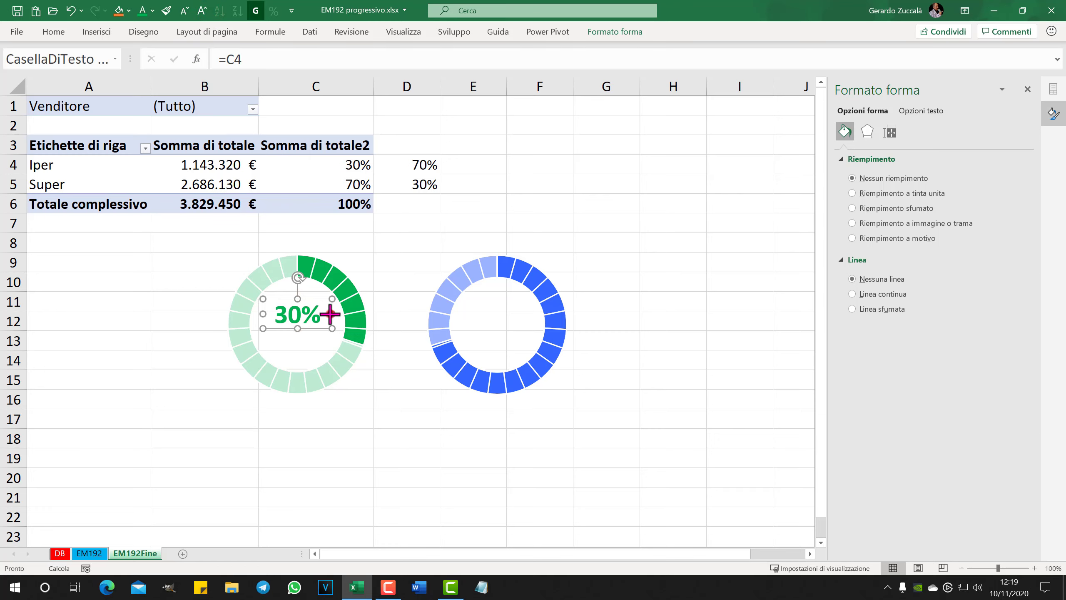
drag(330, 314, 328, 314)
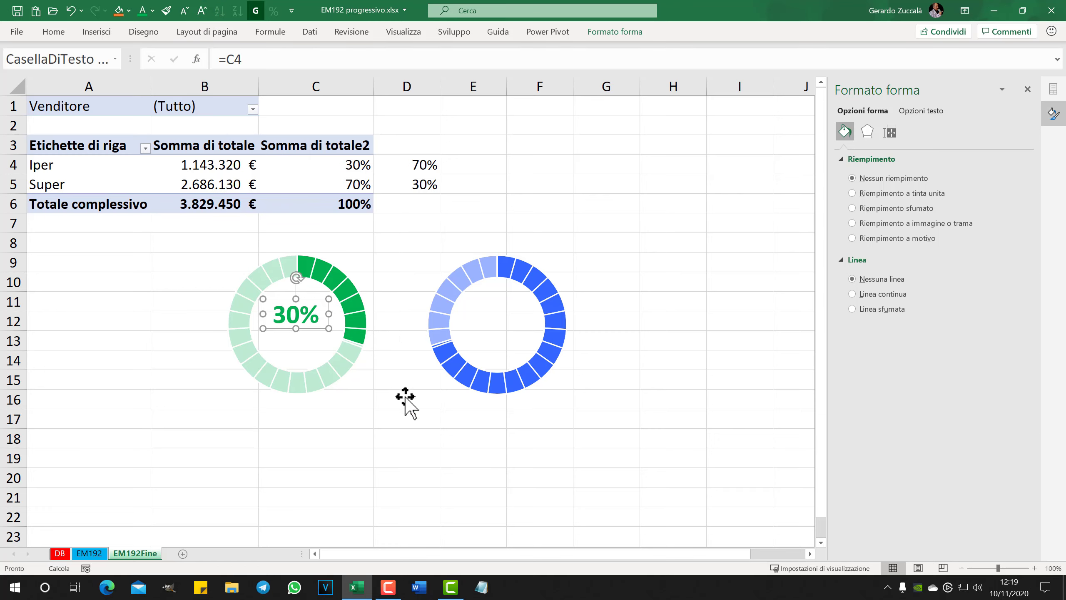
click(355, 365)
Step: Copy the 30% label onto the blue donut and change its link to =C5
click(294, 318)
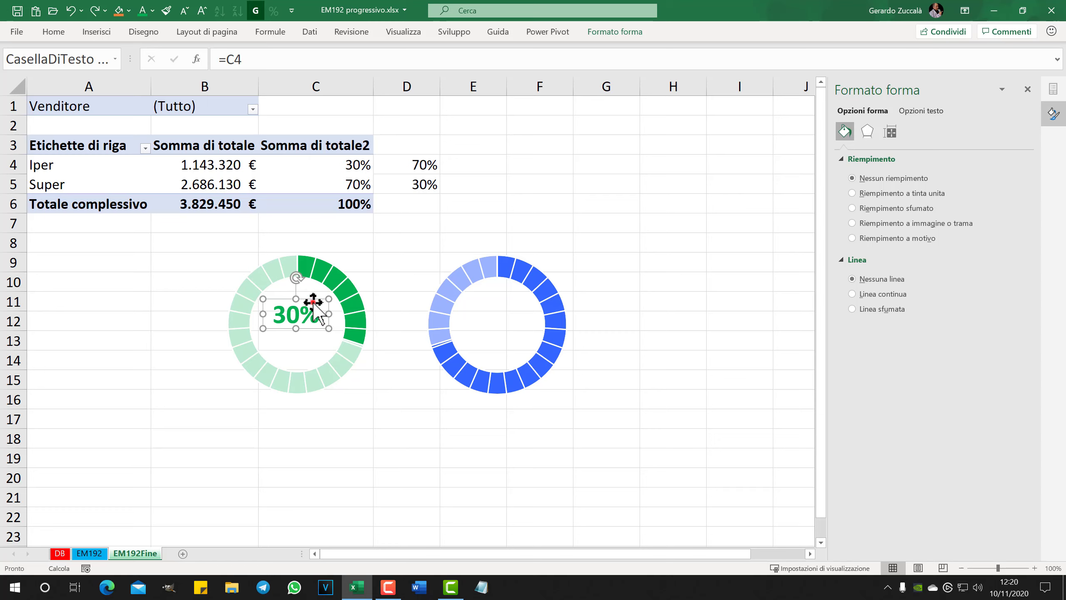
drag(314, 306, 518, 318)
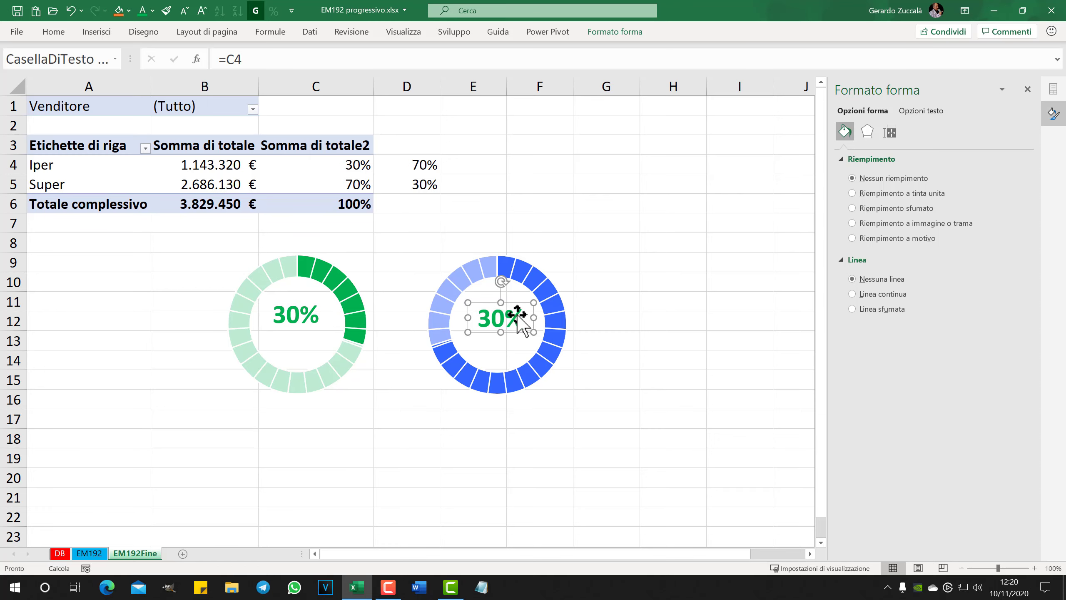
click(247, 61)
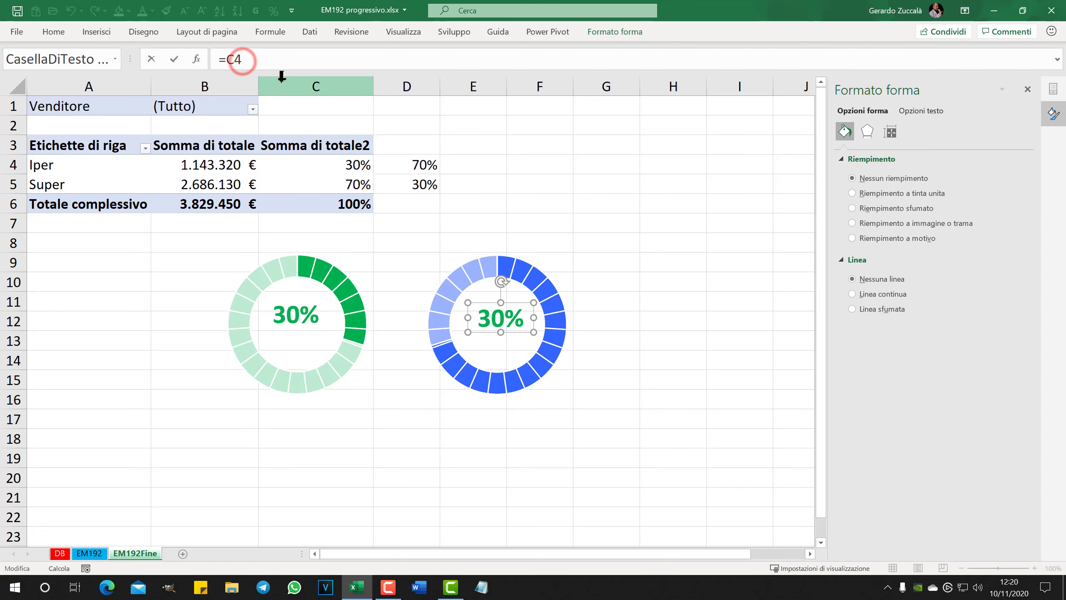
key(BackSpace)
text(5)
key(Return)
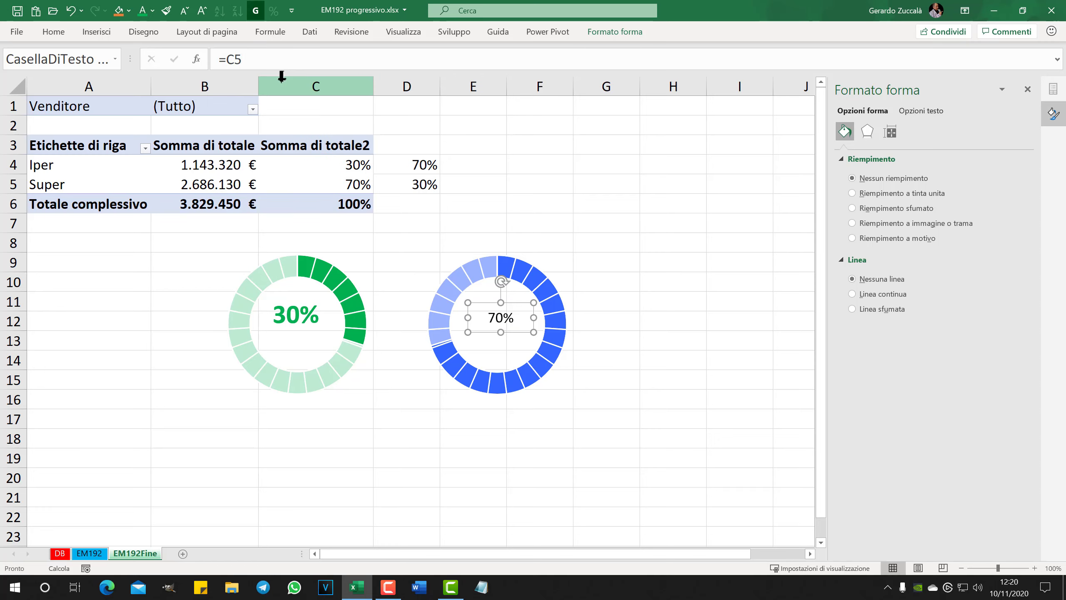
Step: Apply the 30% label's formatting to the 70% label and colour it blue
click(313, 311)
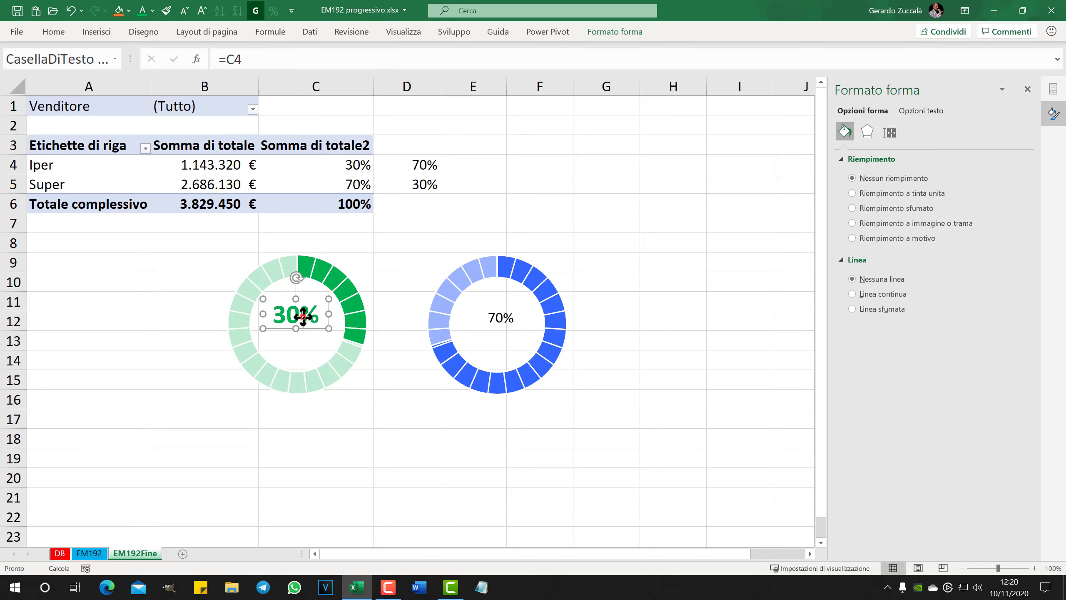
click(166, 11)
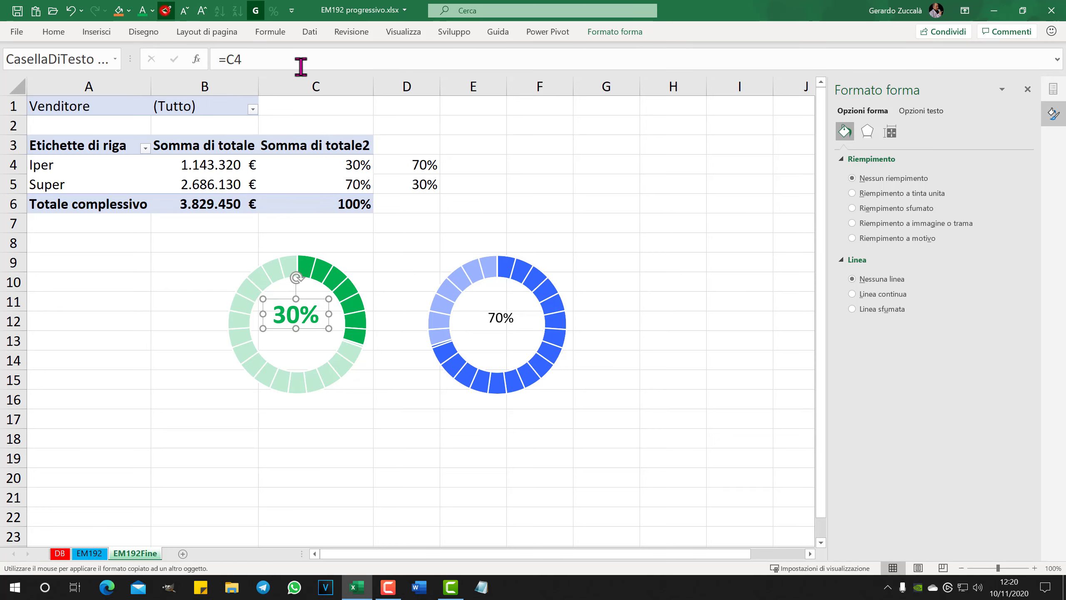
click(491, 321)
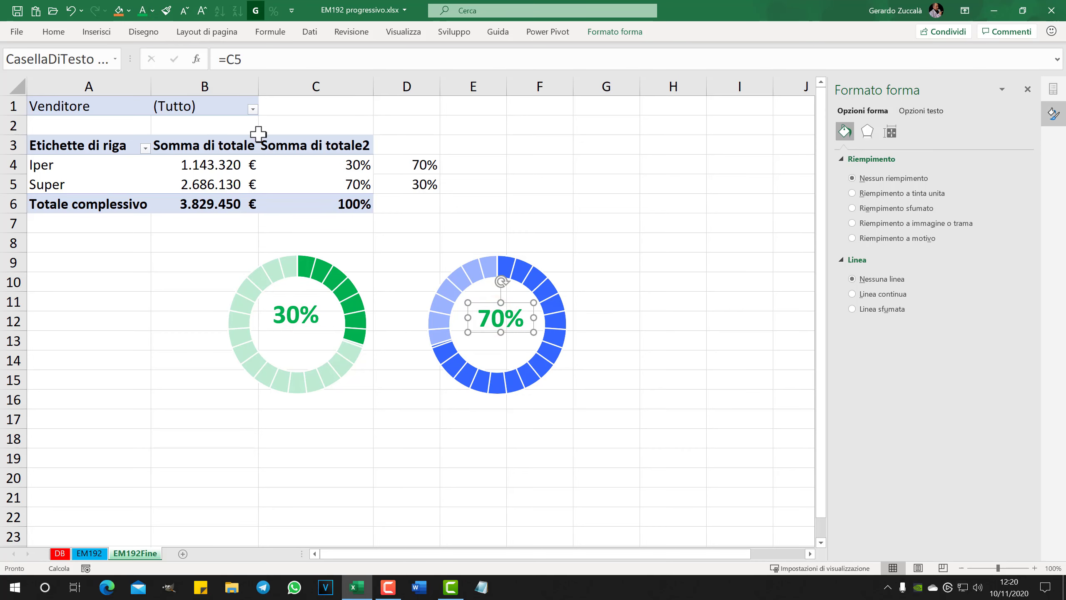
click(152, 10)
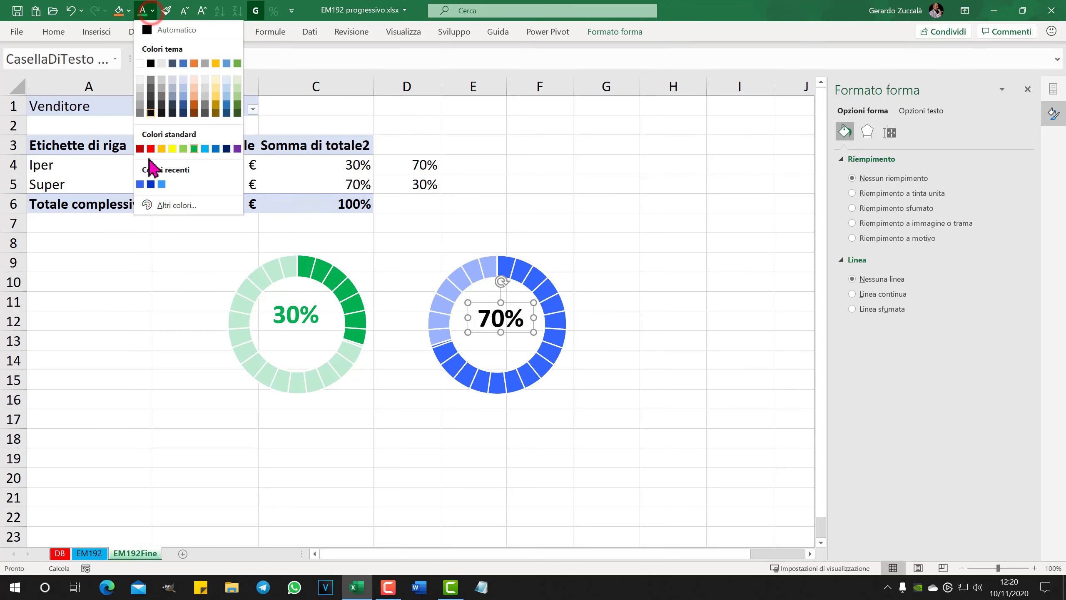
click(140, 185)
click(526, 438)
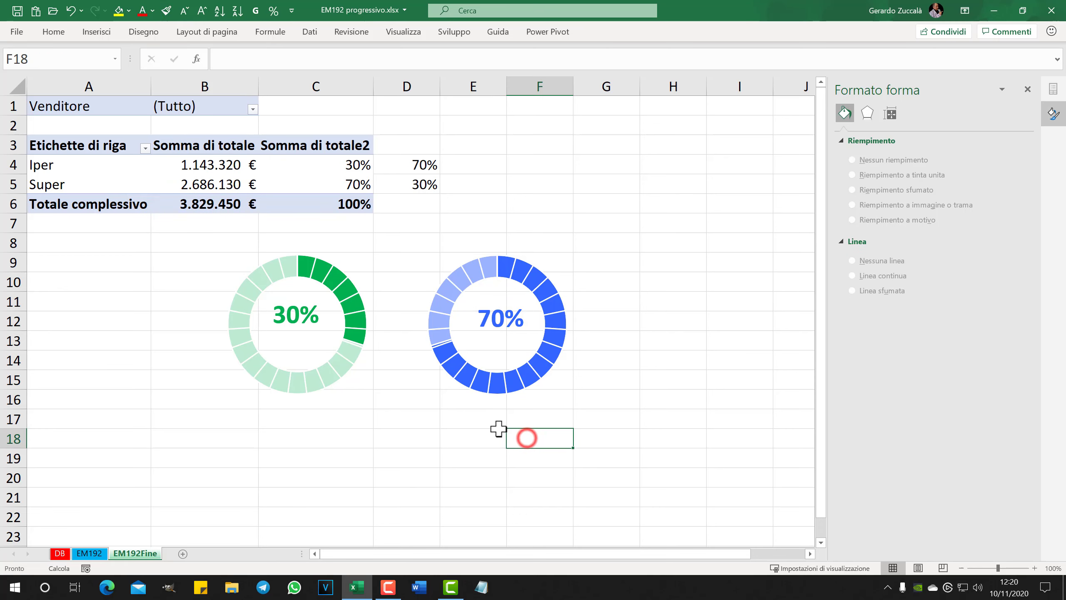
Step: Move the 30% and 70% labels higher inside the green and blue rings
click(307, 321)
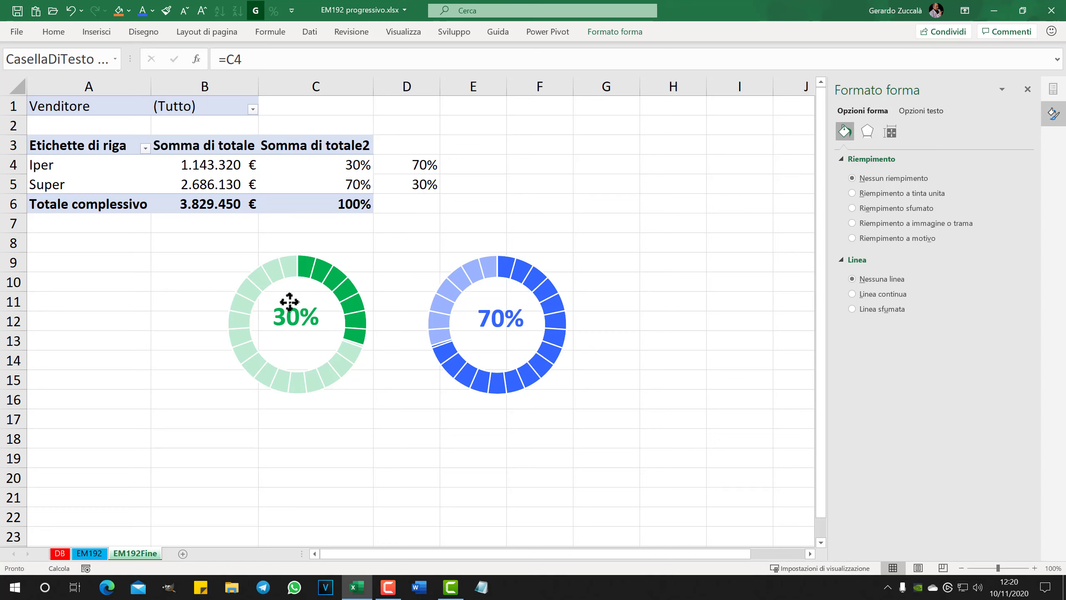
drag(309, 305, 307, 286)
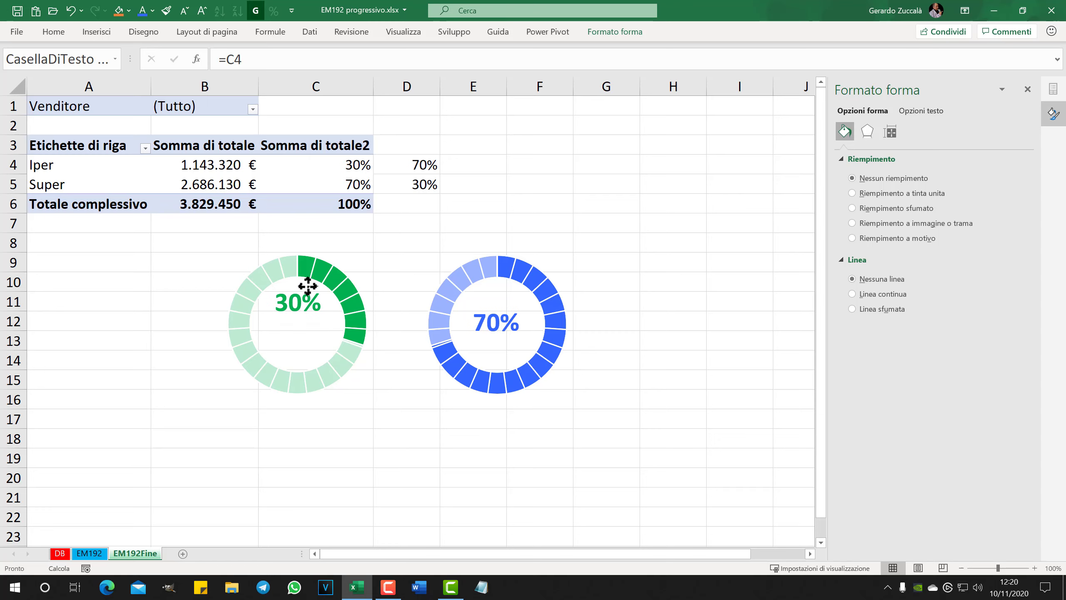
click(496, 332)
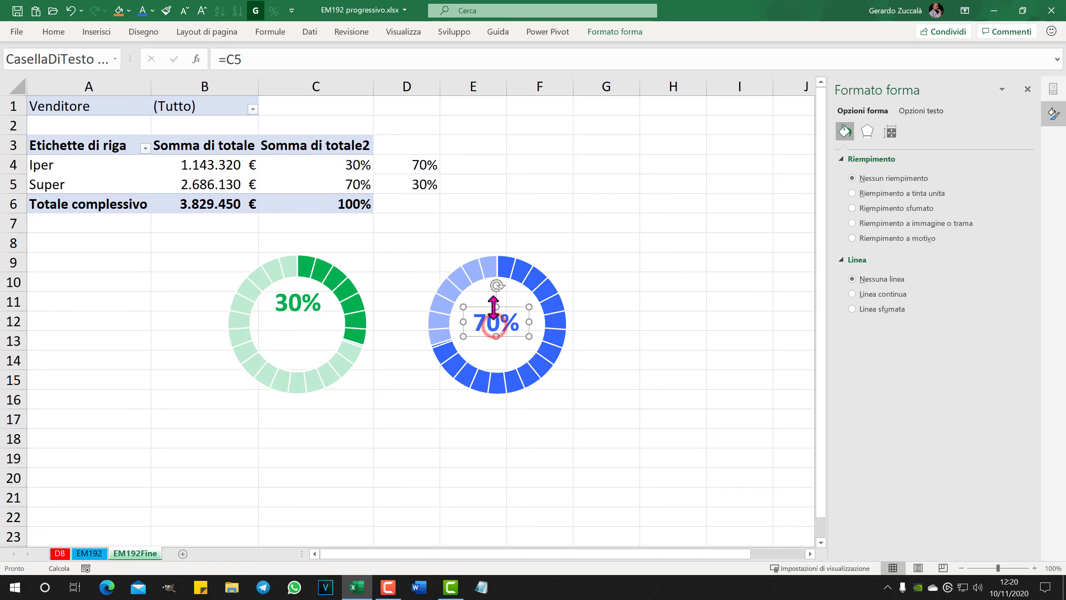
drag(493, 300, 491, 288)
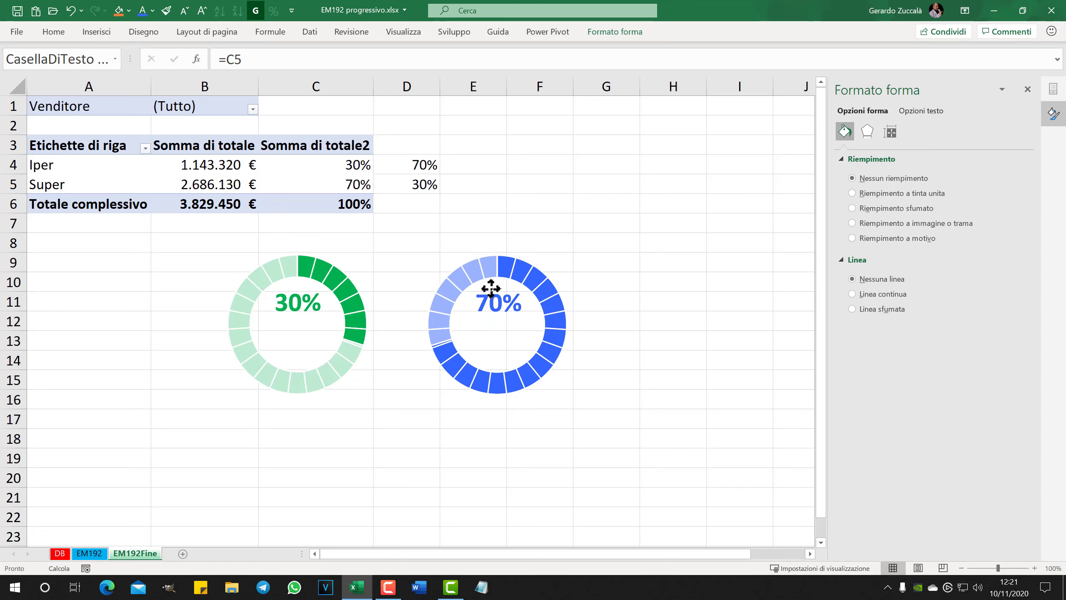
click(299, 309)
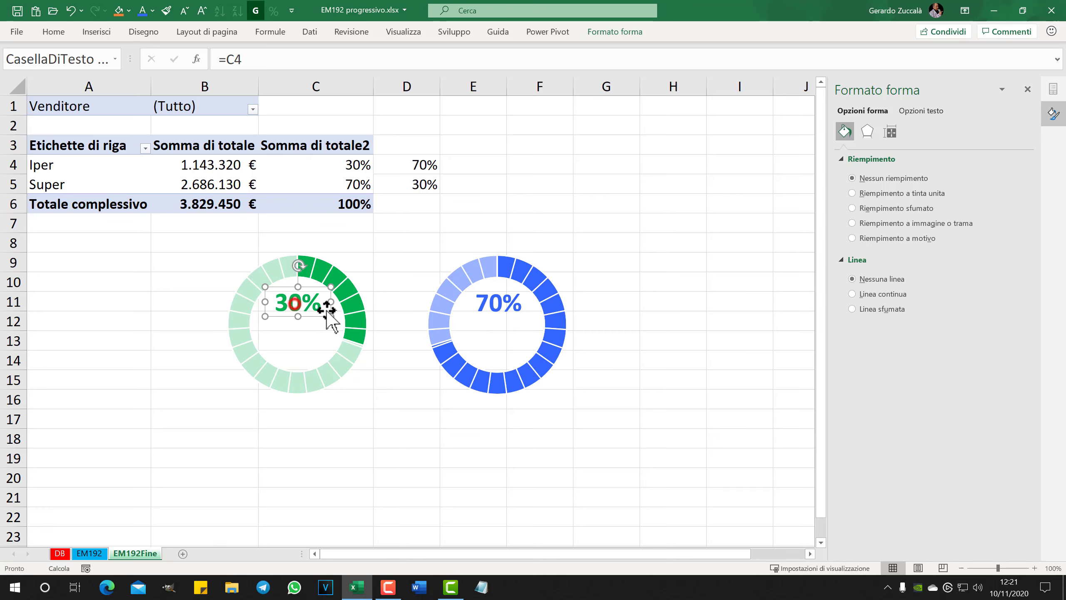
key(Escape)
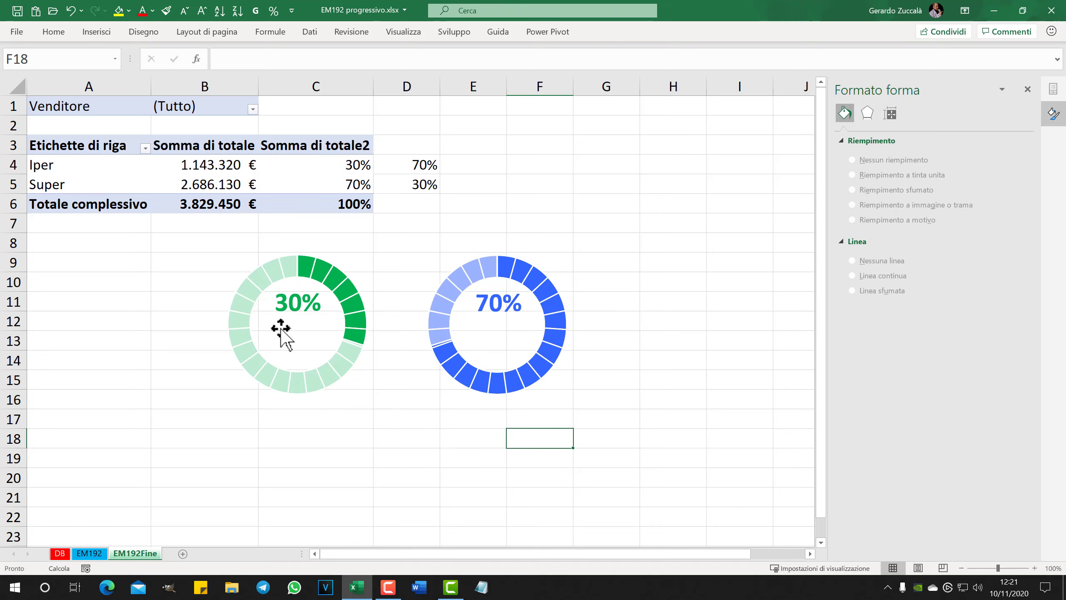
Step: Draw a small Iper text box below the green donut
click(94, 33)
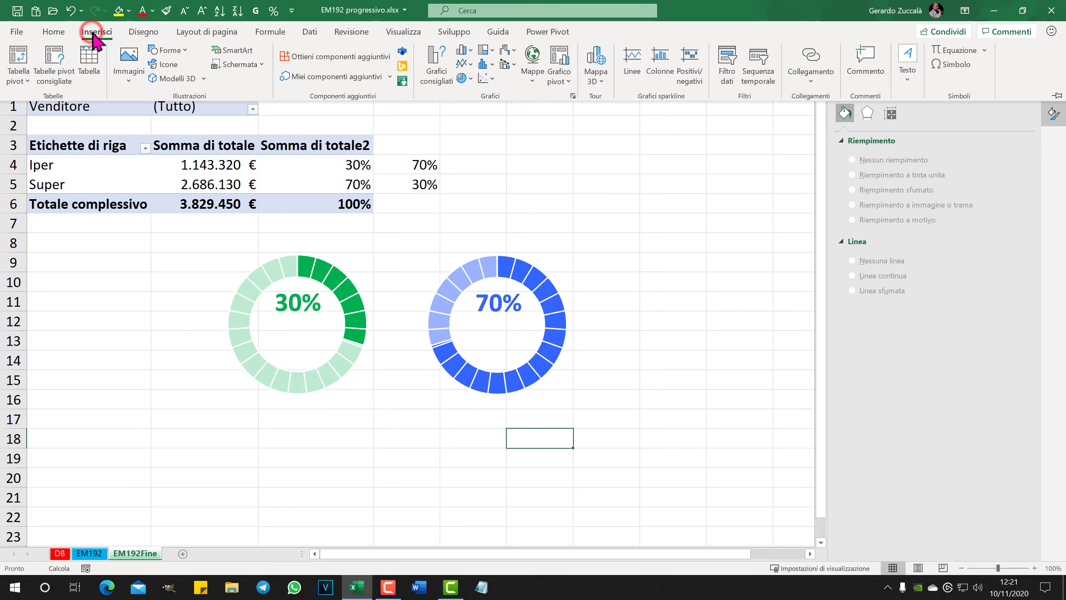
click(907, 69)
click(895, 110)
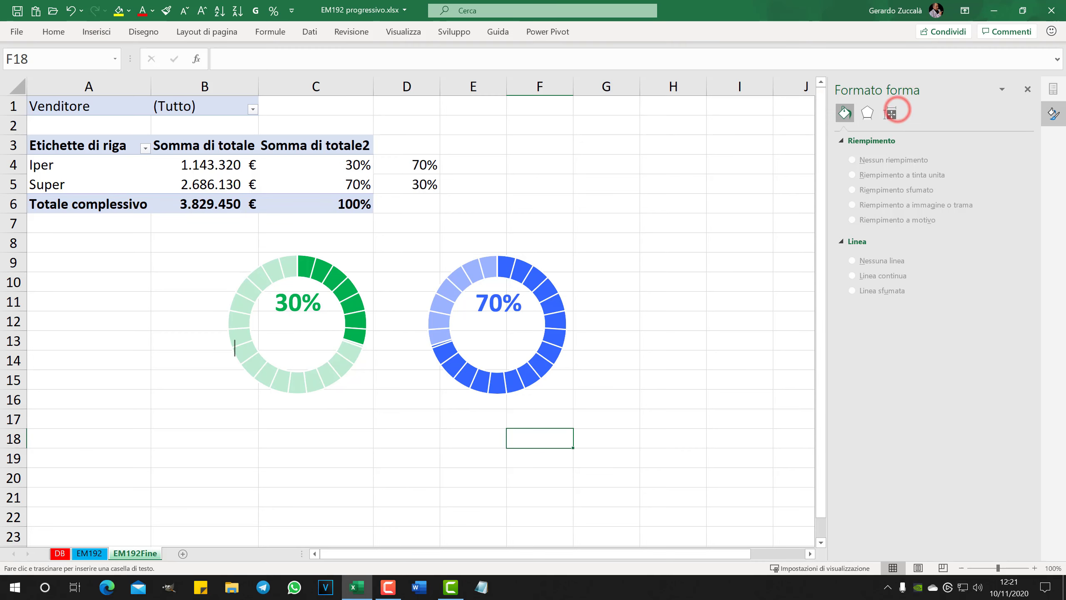
drag(194, 369, 310, 431)
text(Iper)
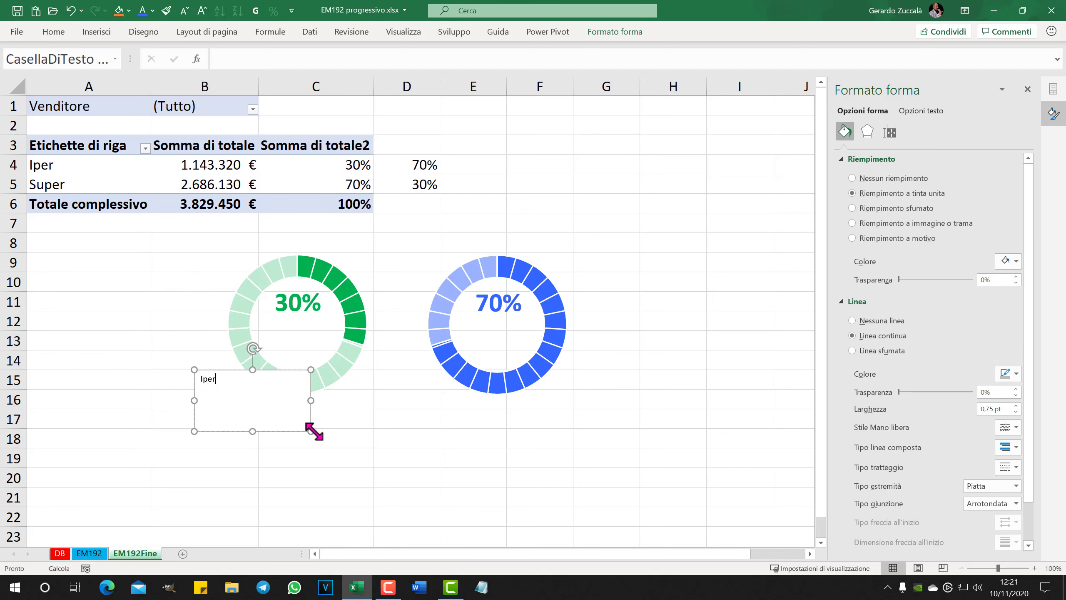
drag(310, 431, 254, 404)
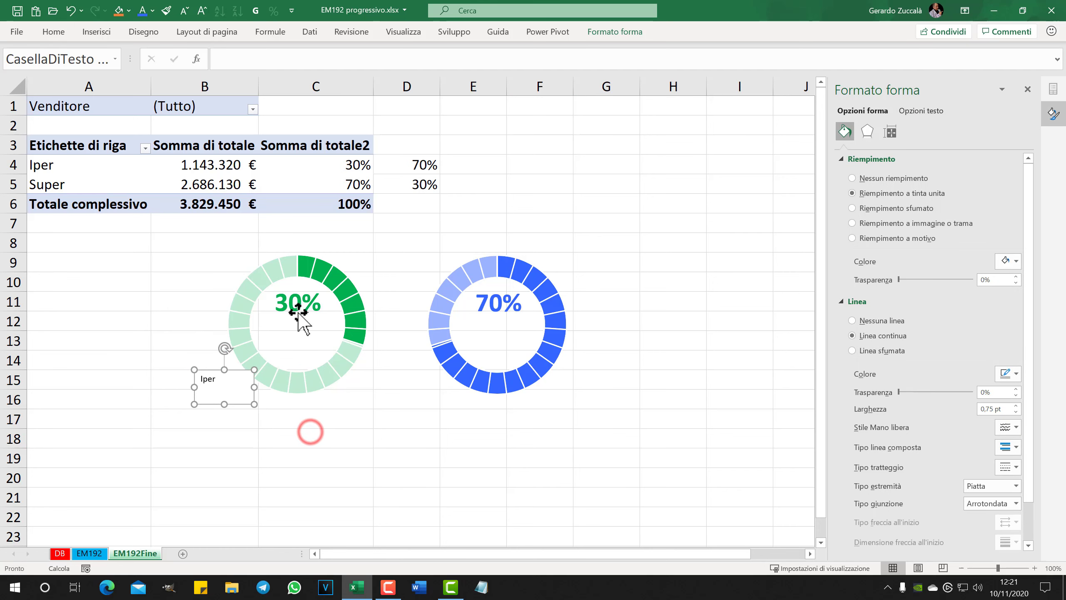
Step: Give Iper the 30% label's formatting and place it under 30% in the green ring
click(298, 300)
click(166, 11)
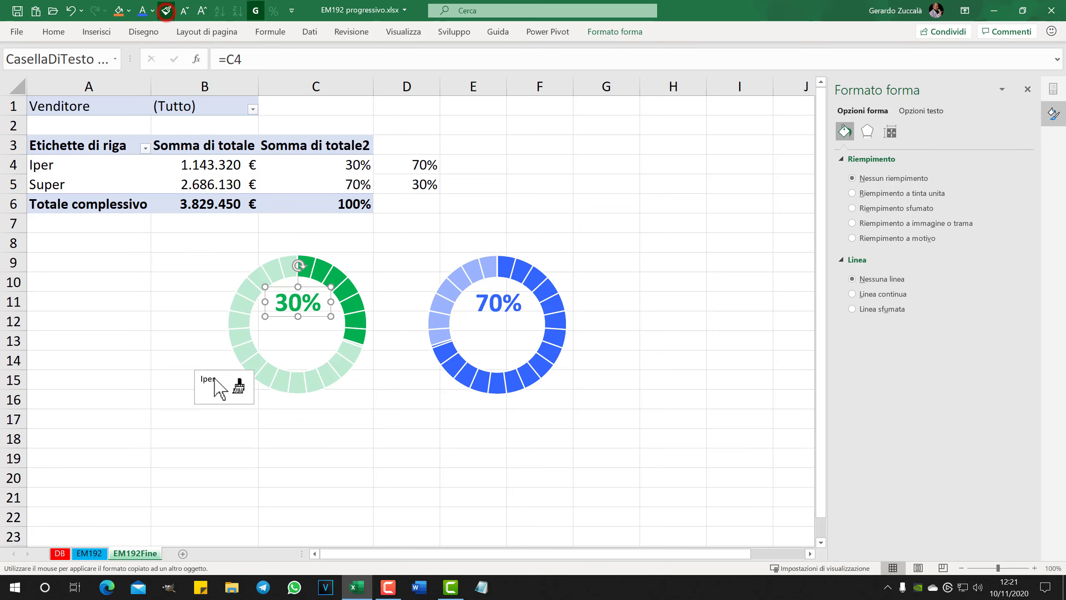
click(222, 384)
drag(213, 370, 286, 319)
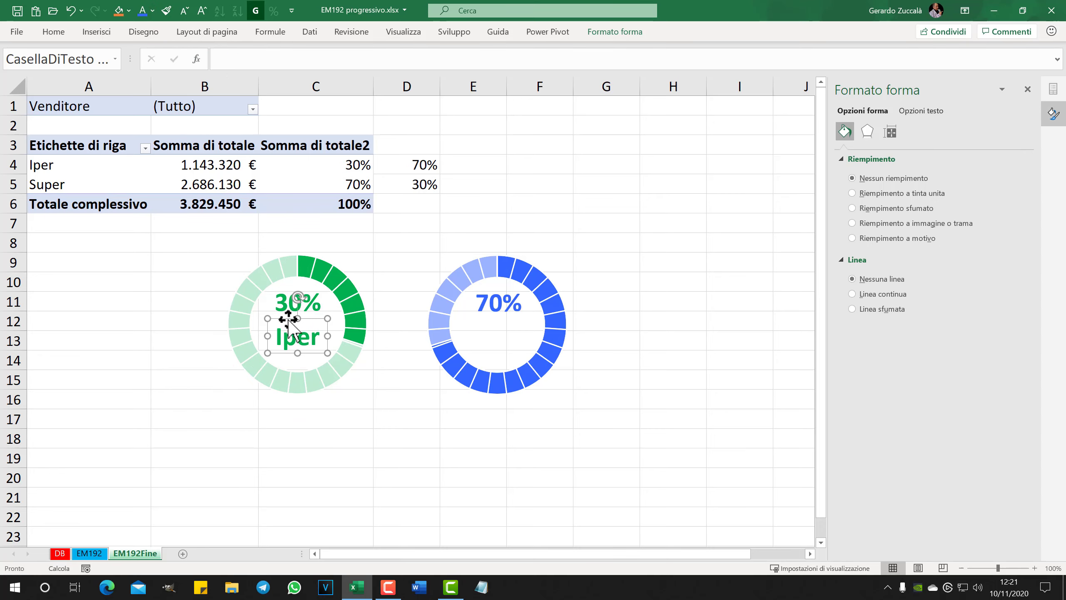
click(347, 409)
click(96, 31)
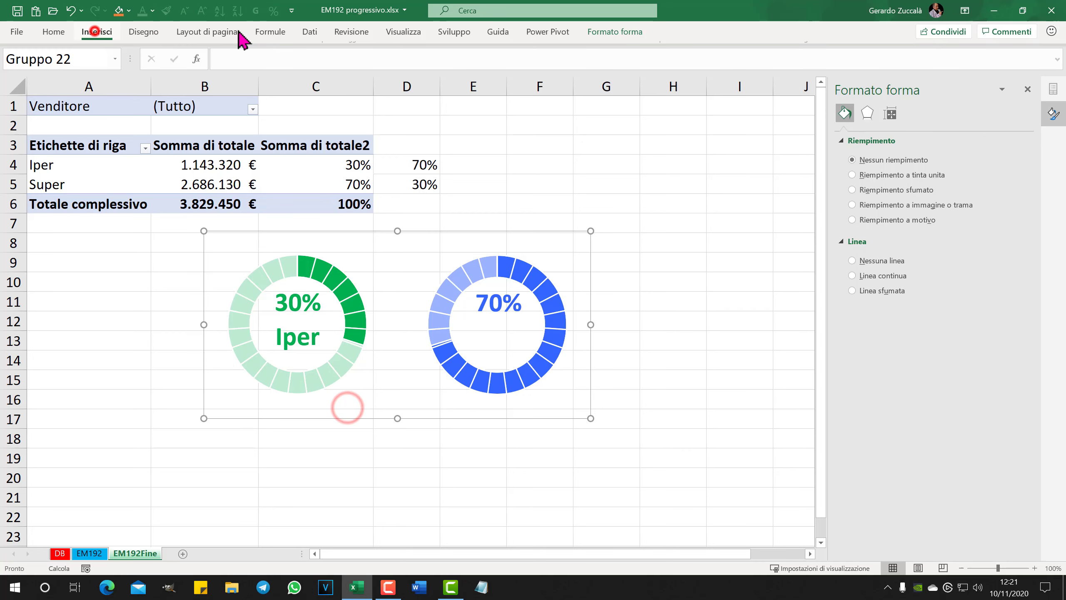
click(907, 67)
Step: Draw a Super text box below the blue donut and copy the 70% label's formatting onto it
click(903, 112)
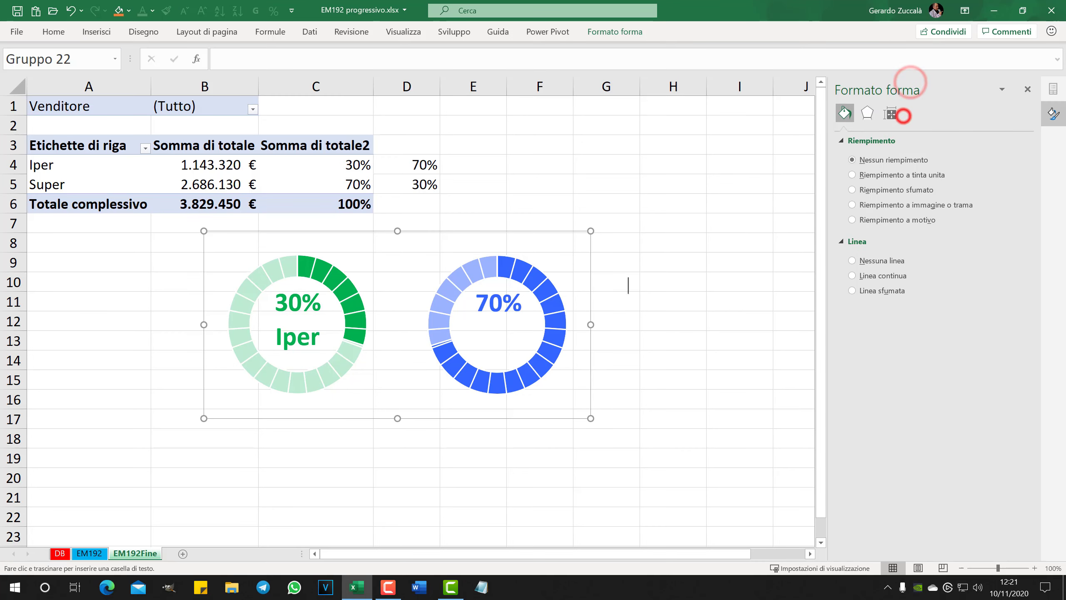
drag(427, 447, 522, 473)
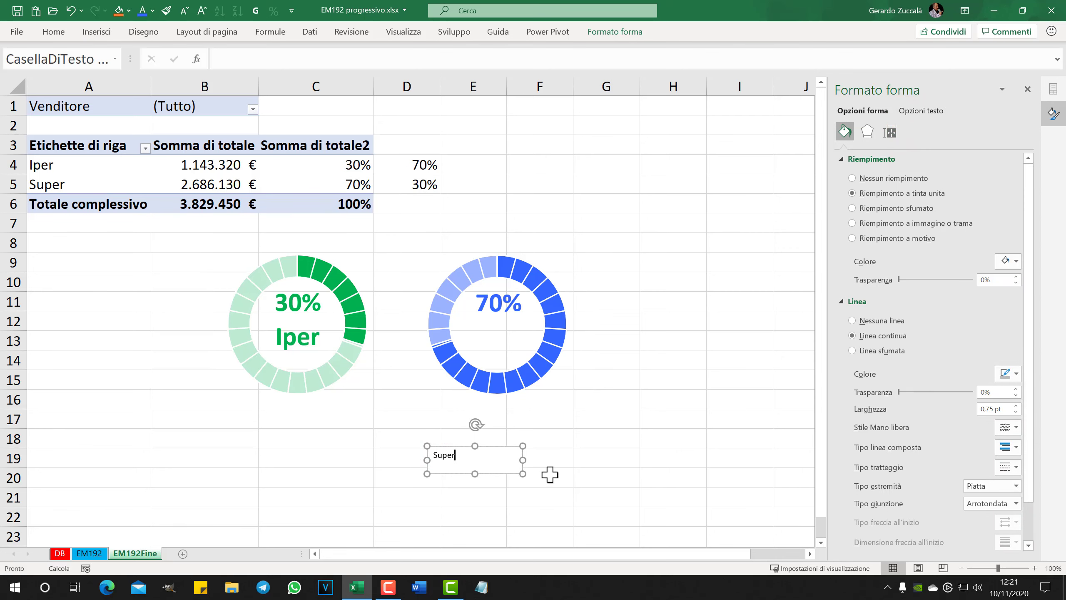
click(569, 418)
click(499, 303)
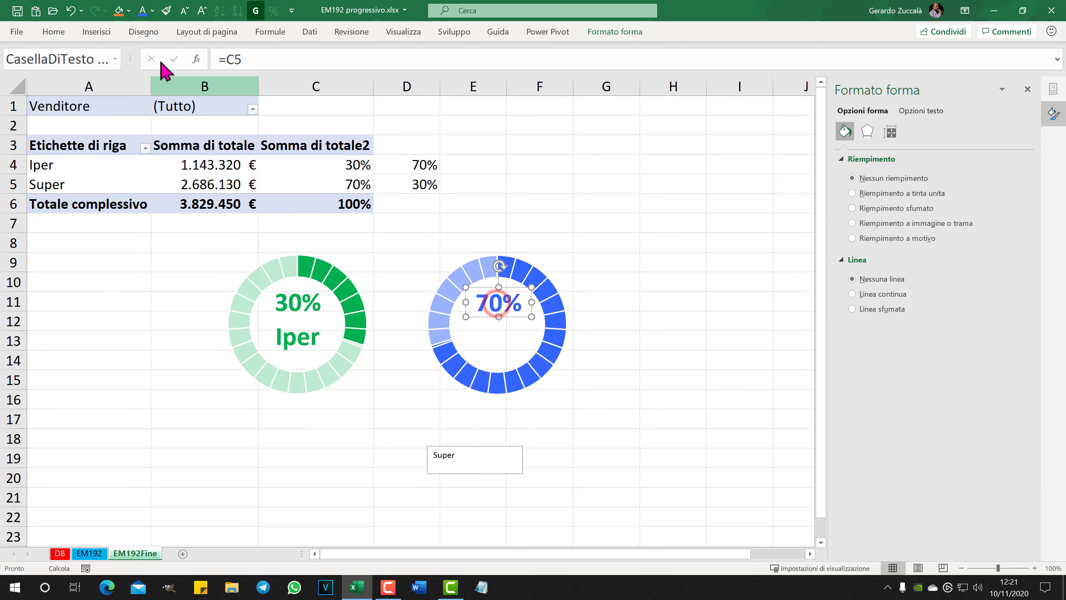
click(167, 12)
click(440, 457)
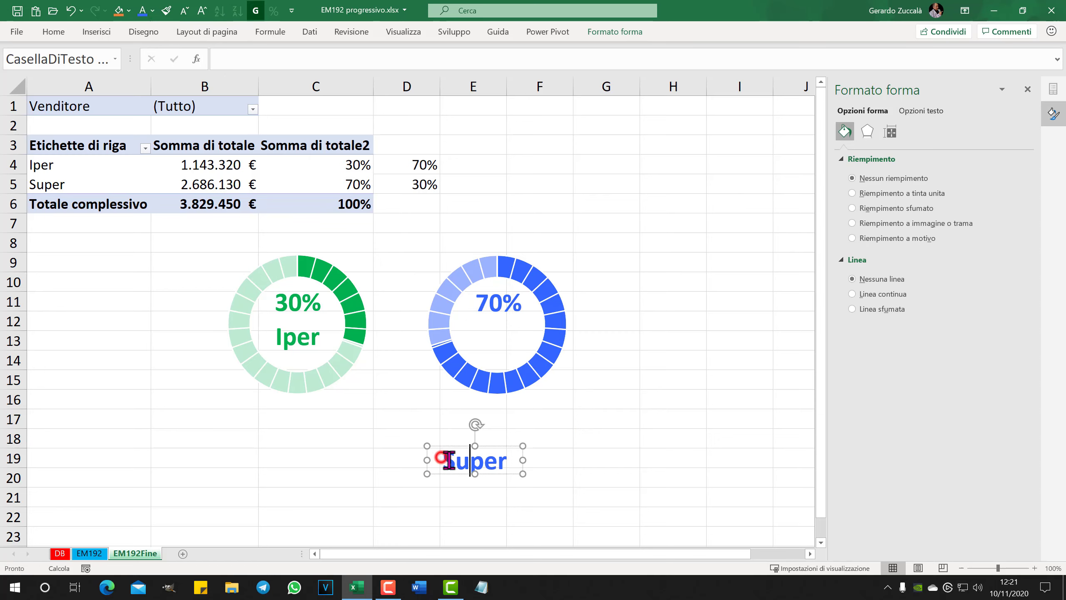
Step: Move the Super label inside the blue ring under 70%, then select the donut group
drag(454, 446, 478, 322)
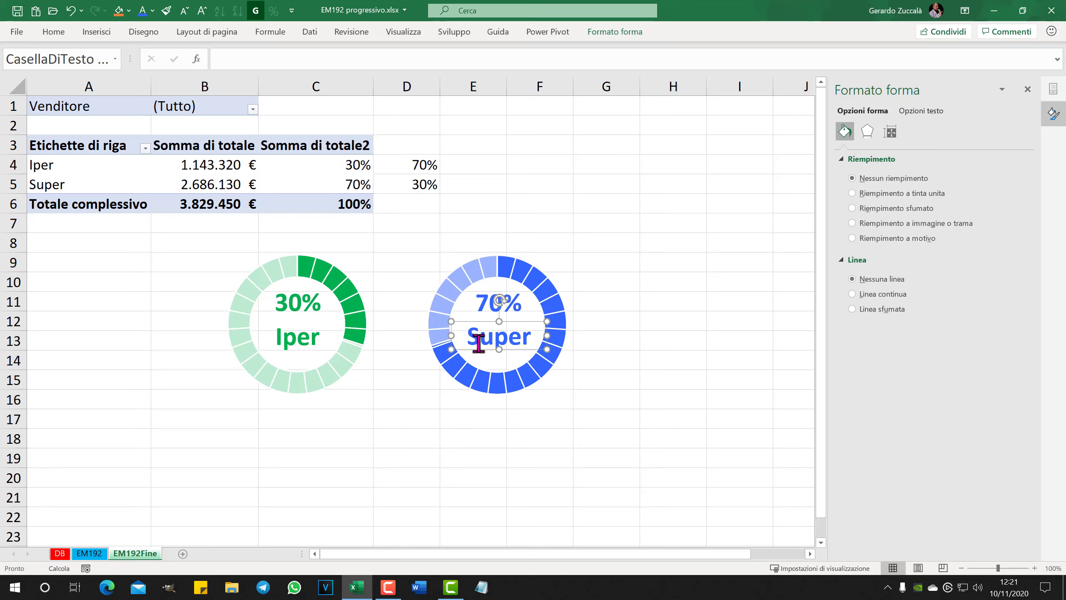
click(388, 245)
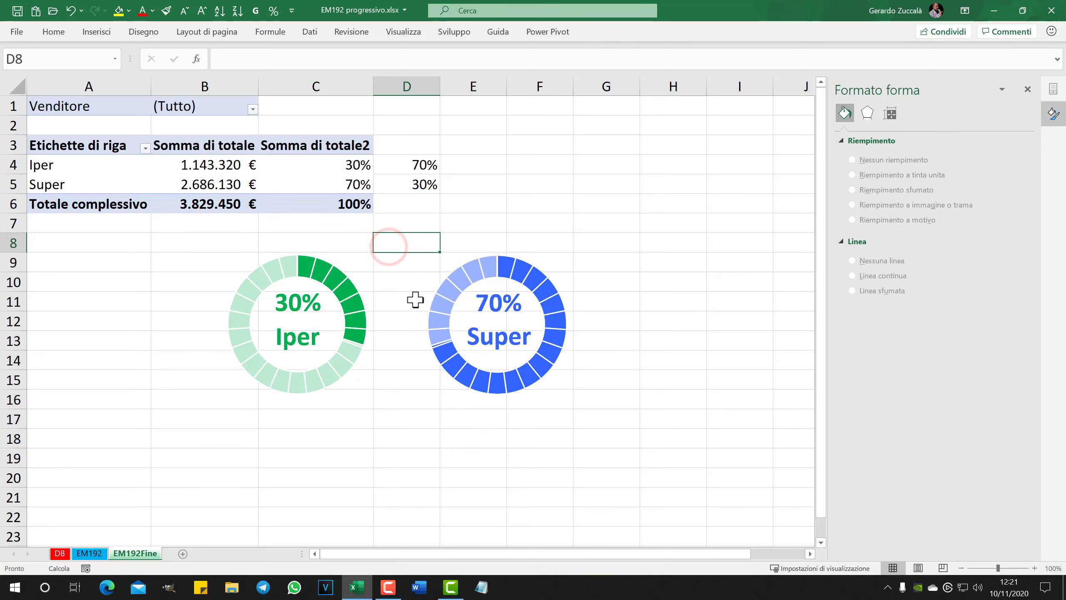
click(476, 338)
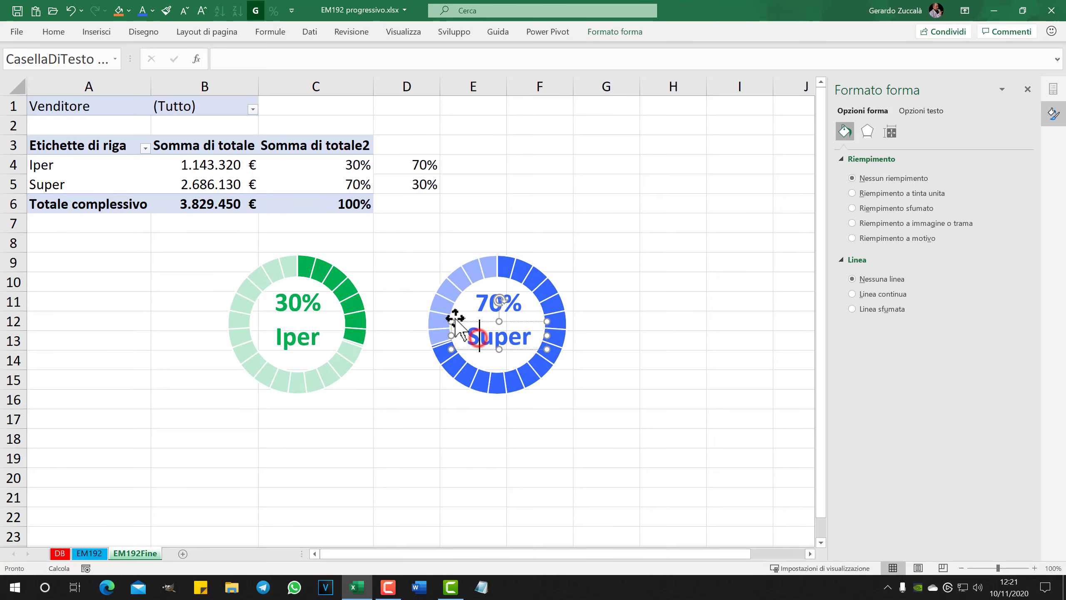
click(422, 261)
click(401, 242)
click(351, 270)
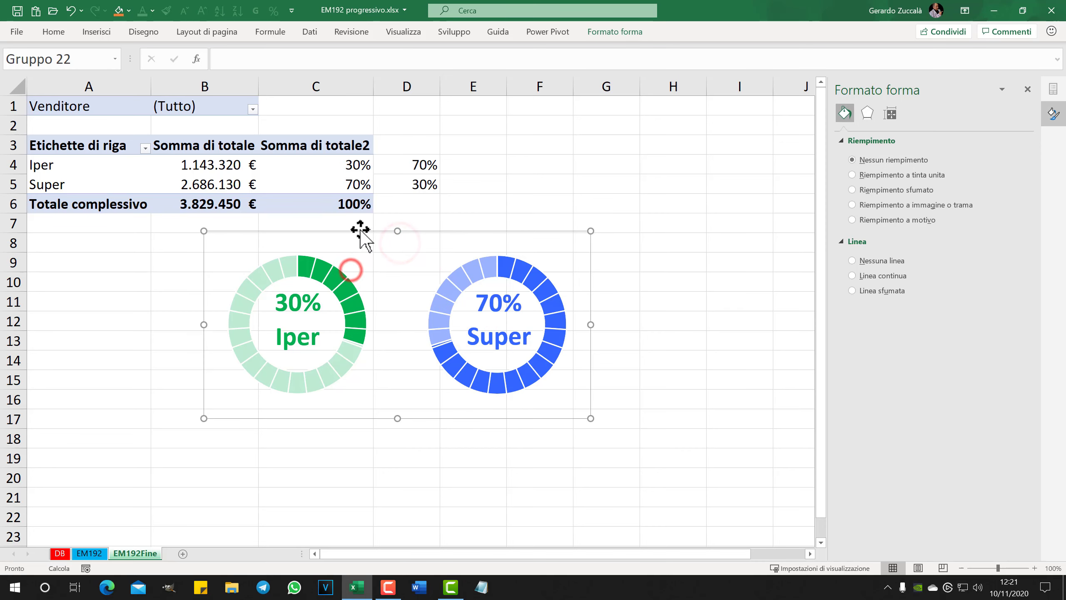
Step: Group the Iper, Super, 30% and 70% labels with both donuts, shifting the group slightly left
click(300, 336)
ctrl+click(480, 339)
ctrl+click(484, 303)
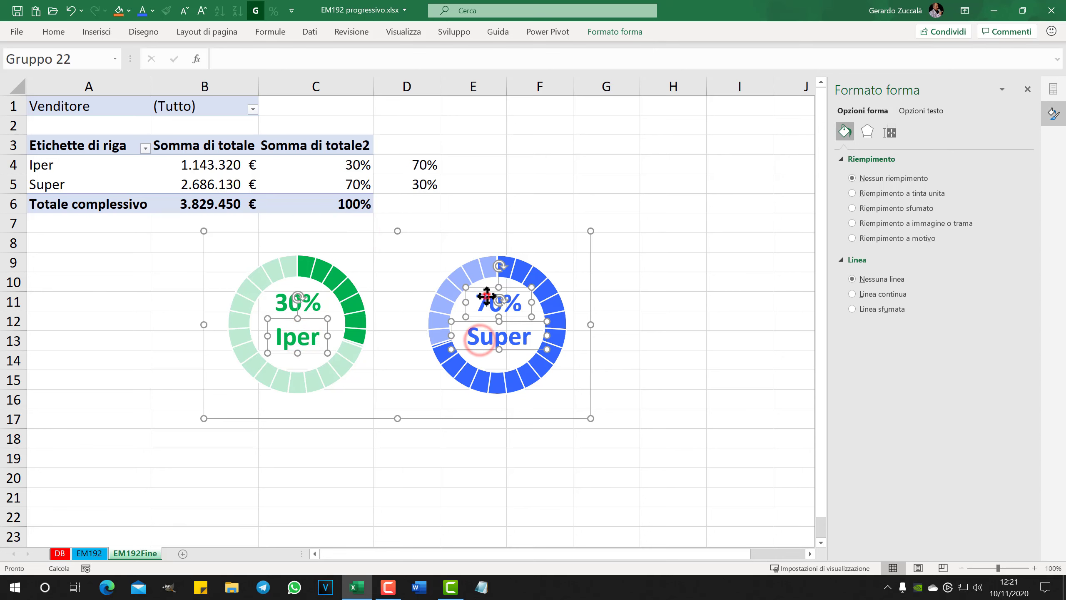
ctrl+click(319, 300)
click(615, 31)
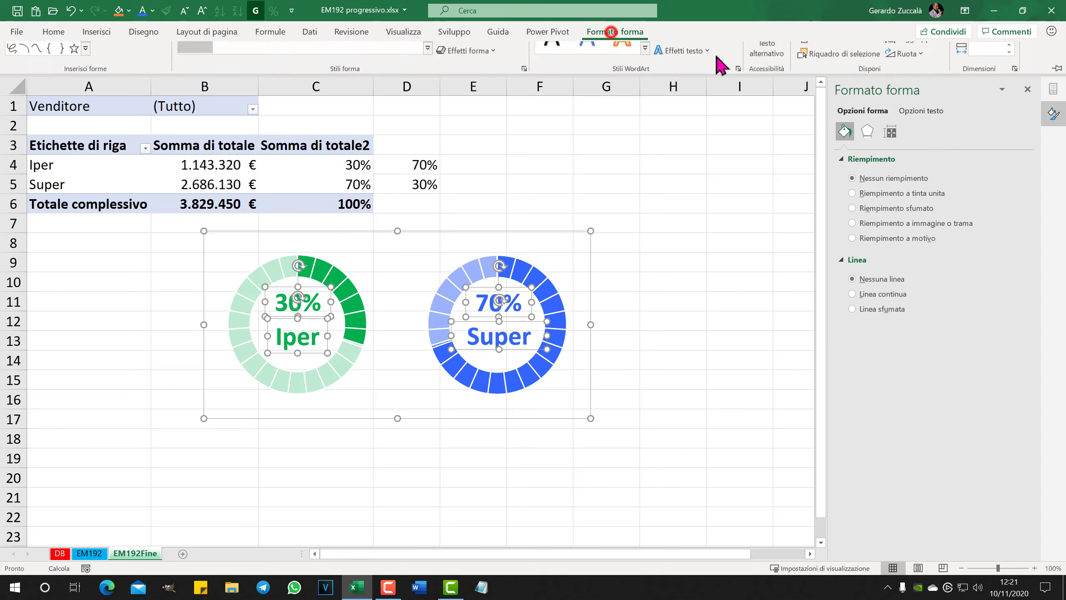
click(915, 66)
click(930, 89)
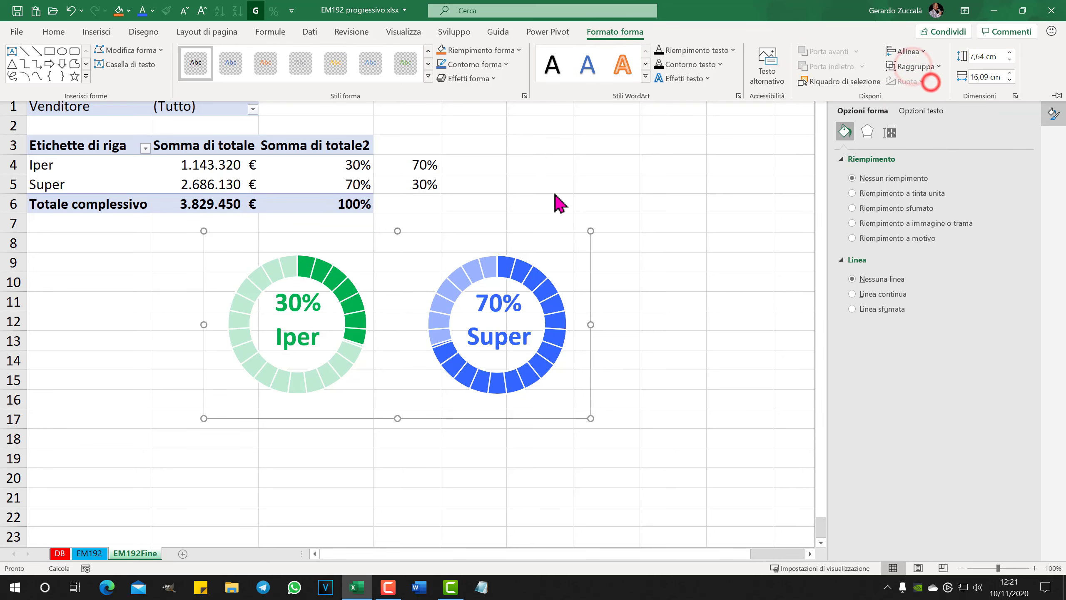
click(524, 230)
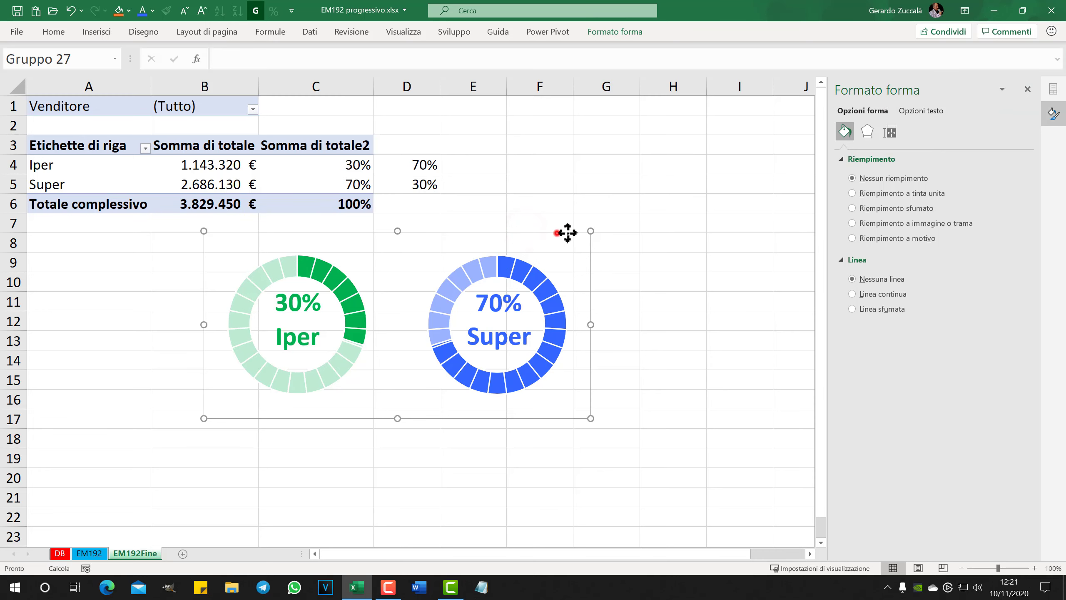
drag(562, 231, 496, 227)
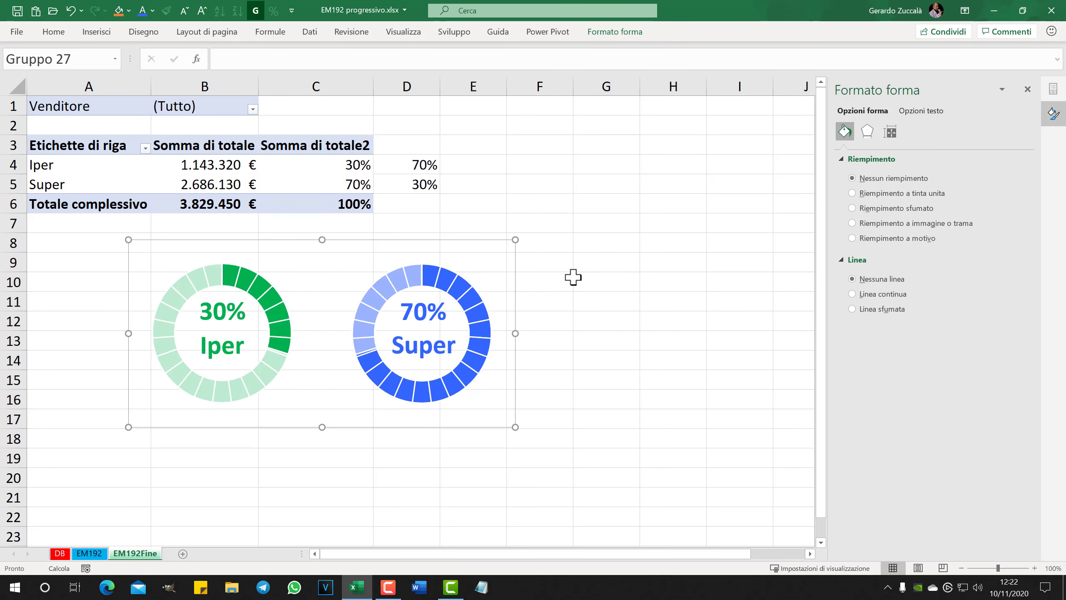
click(88, 553)
click(280, 431)
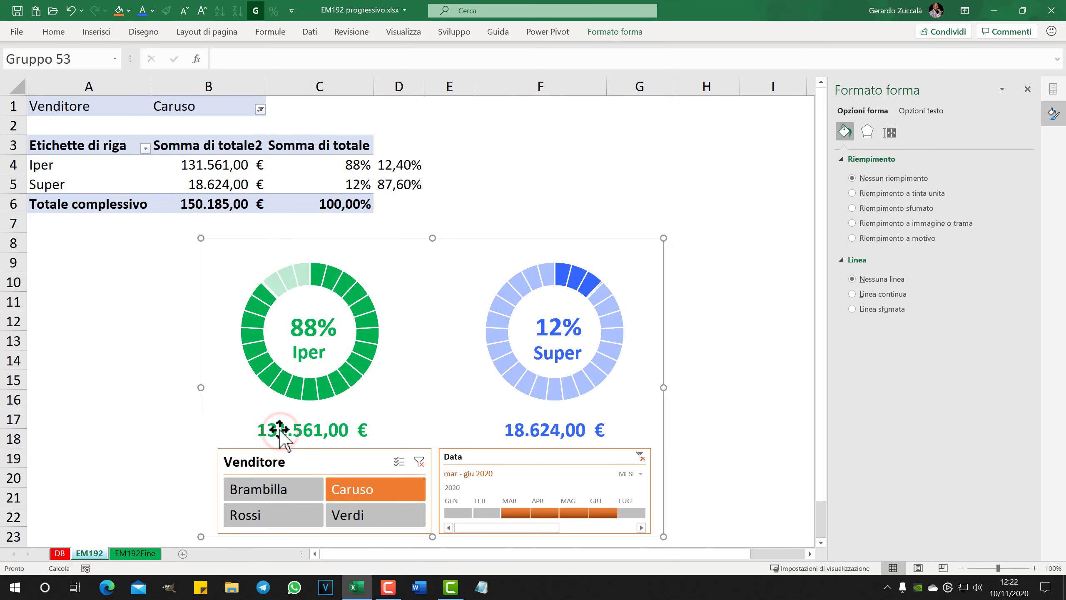
click(137, 554)
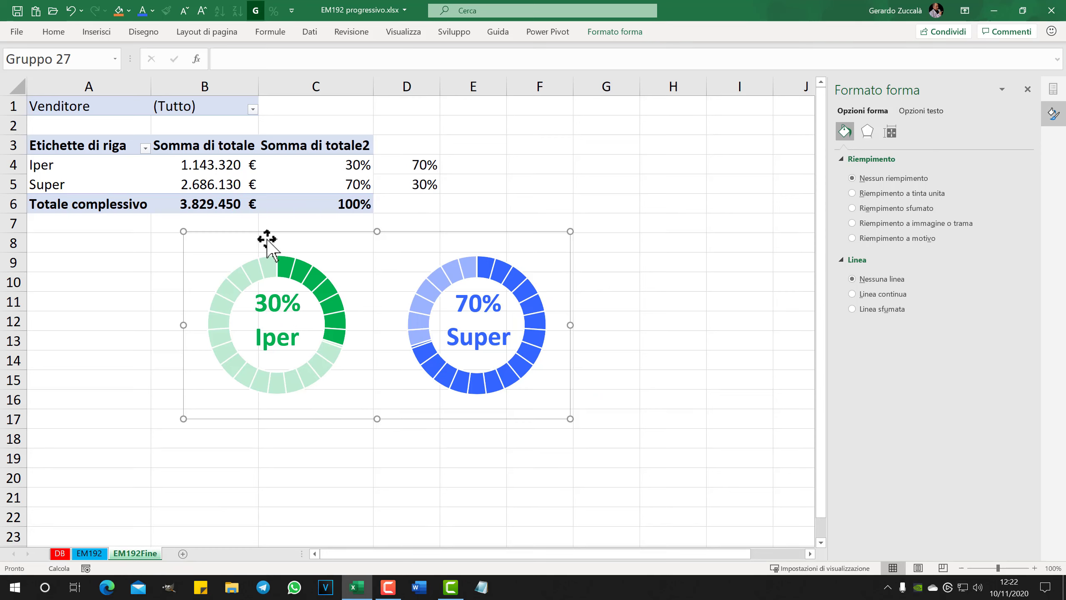
click(286, 340)
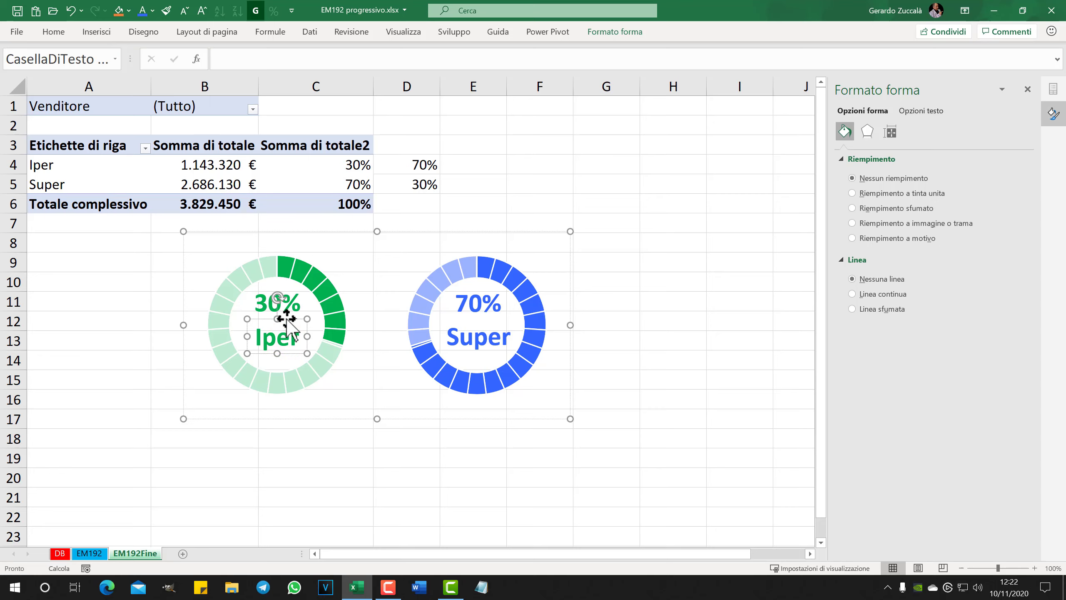
Step: Copy the Iper label below the green donut and link it to =B4 for the 1.143.320 € total
drag(287, 318, 275, 430)
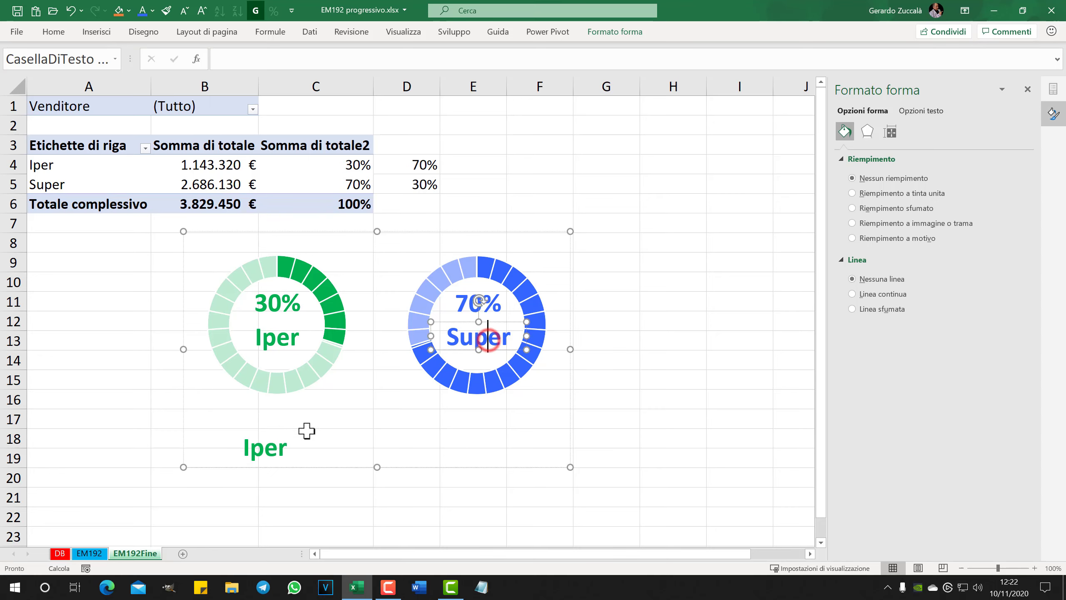
drag(285, 448, 239, 447)
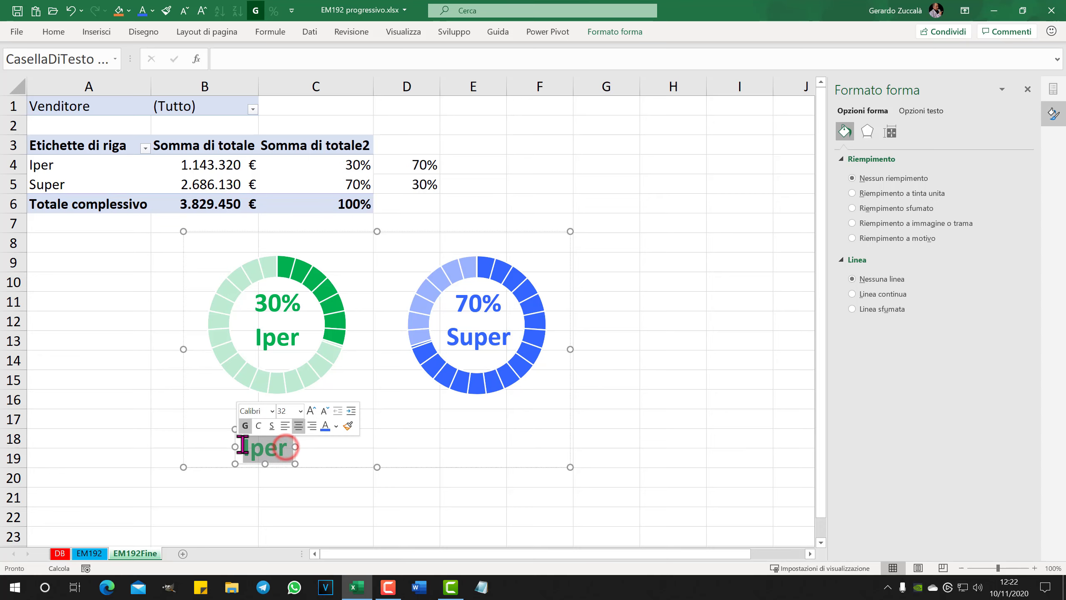
key(Delete)
click(270, 60)
text(=)
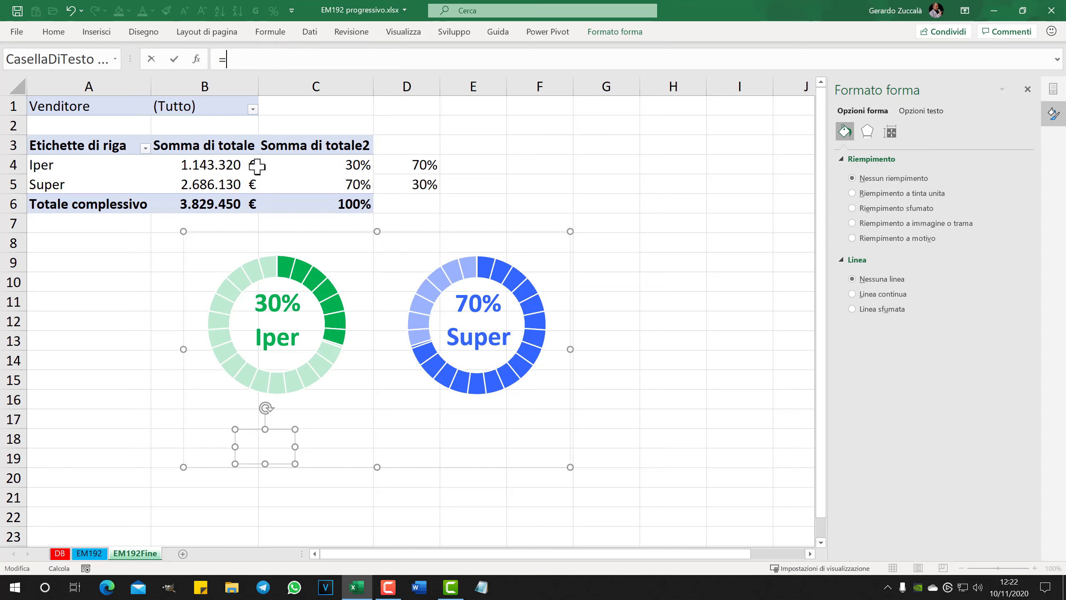
text(b4)
key(Return)
mouse_move(296, 445)
mouse_down()
mouse_move(345, 447)
mouse_move(308, 411)
mouse_move(313, 425)
mouse_up()
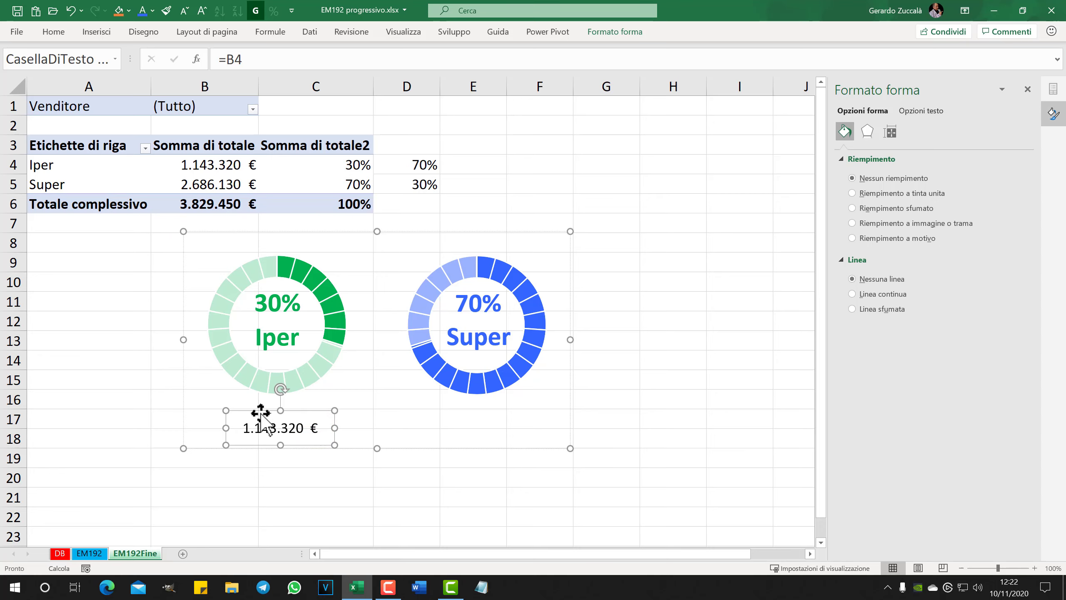
drag(262, 416, 258, 407)
Step: Style the total label with the 30% format, unbolded, smaller, and centred under the Iper ring
click(278, 302)
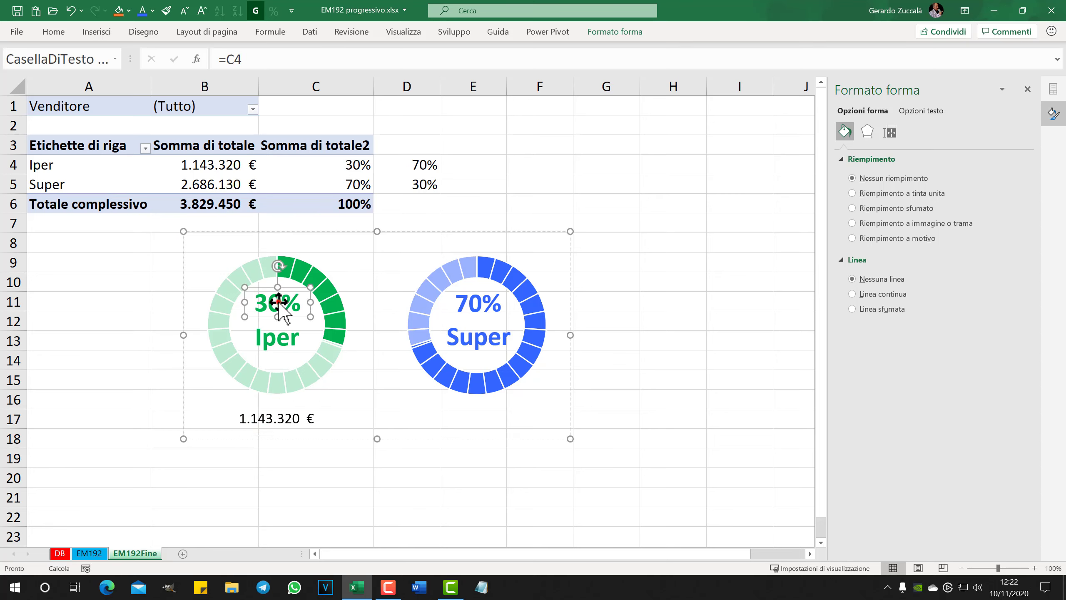
key(ctrl+shift+c)
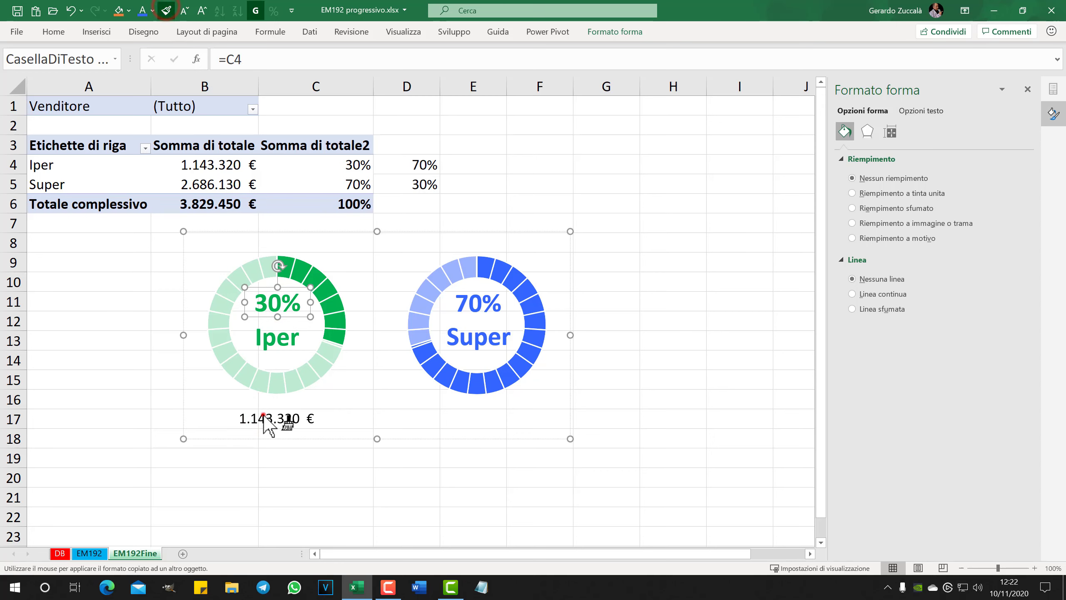
click(263, 414)
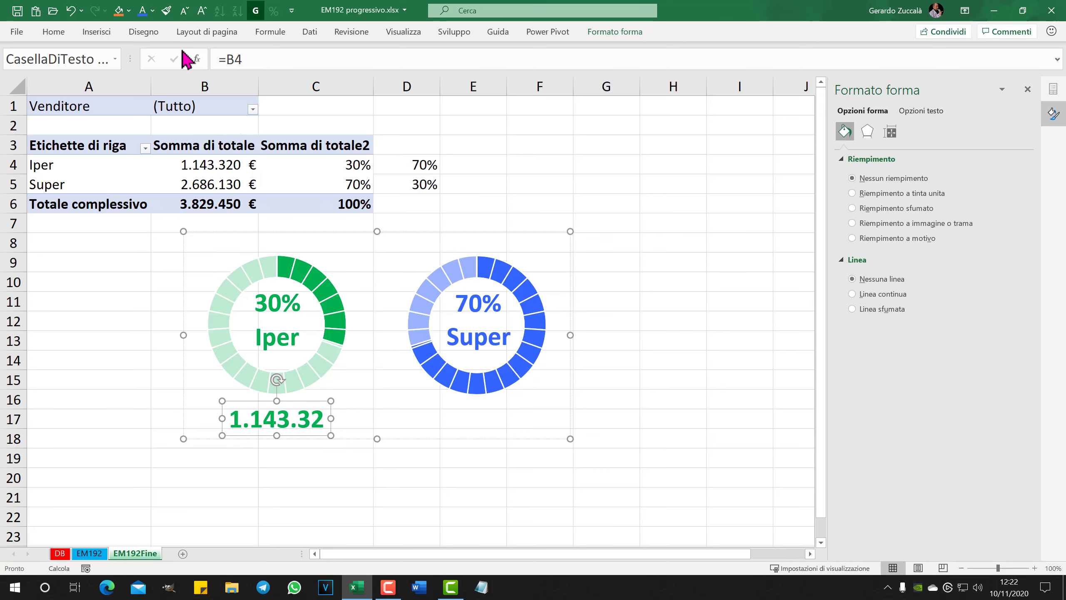
click(256, 11)
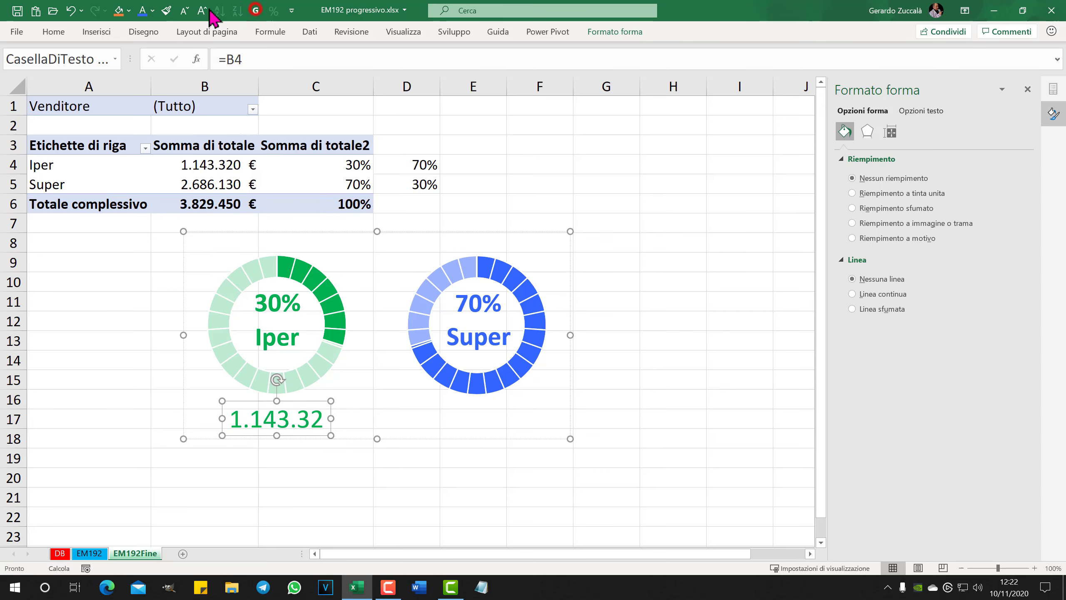
click(183, 10)
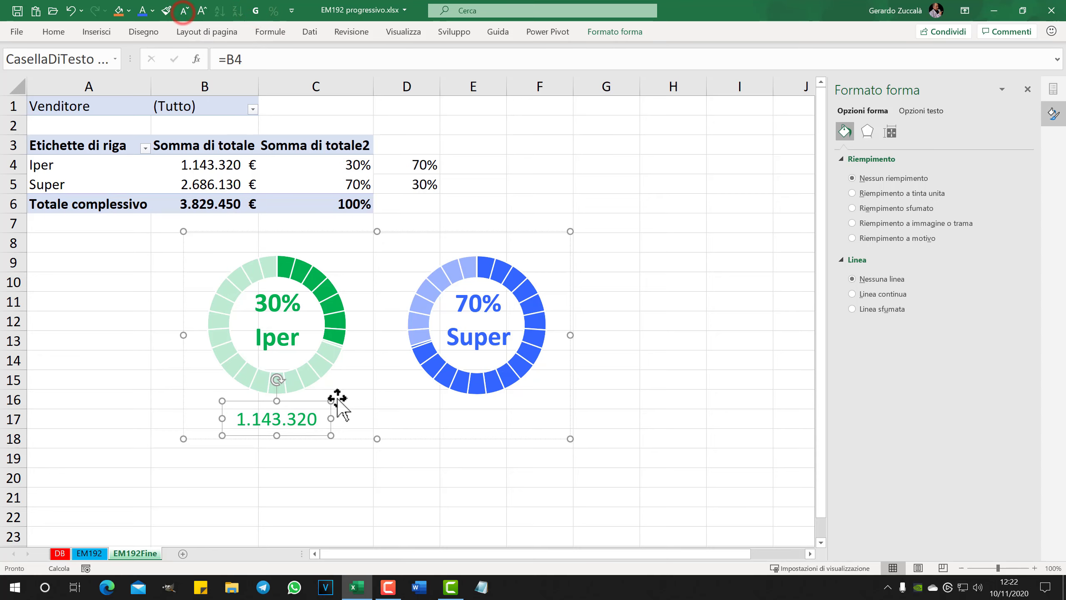
click(331, 419)
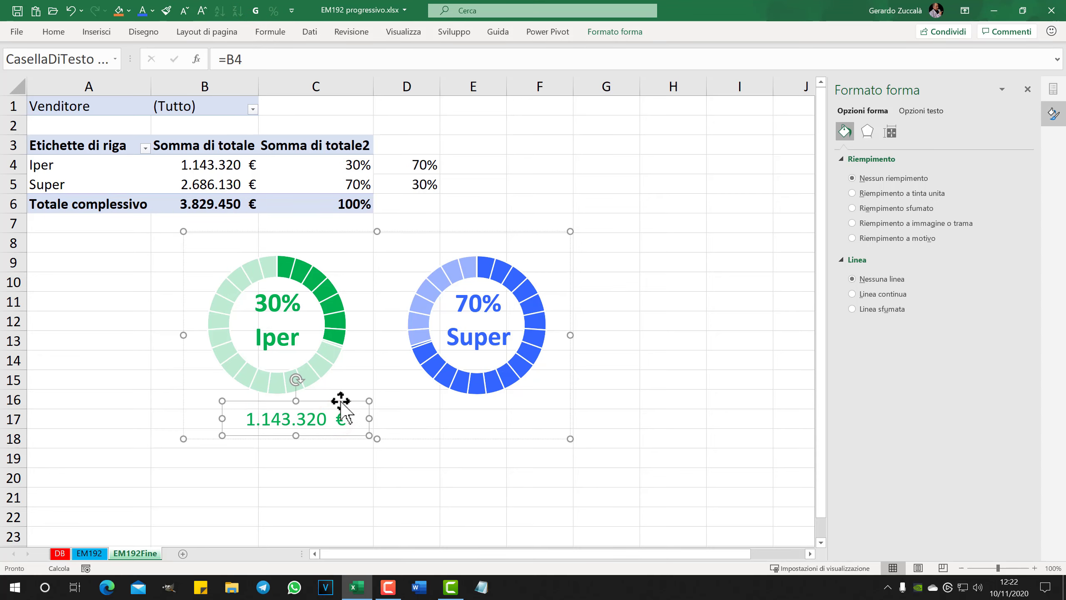
mouse_move(338, 404)
mouse_down()
mouse_move(313, 395)
mouse_move(358, 414)
mouse_up()
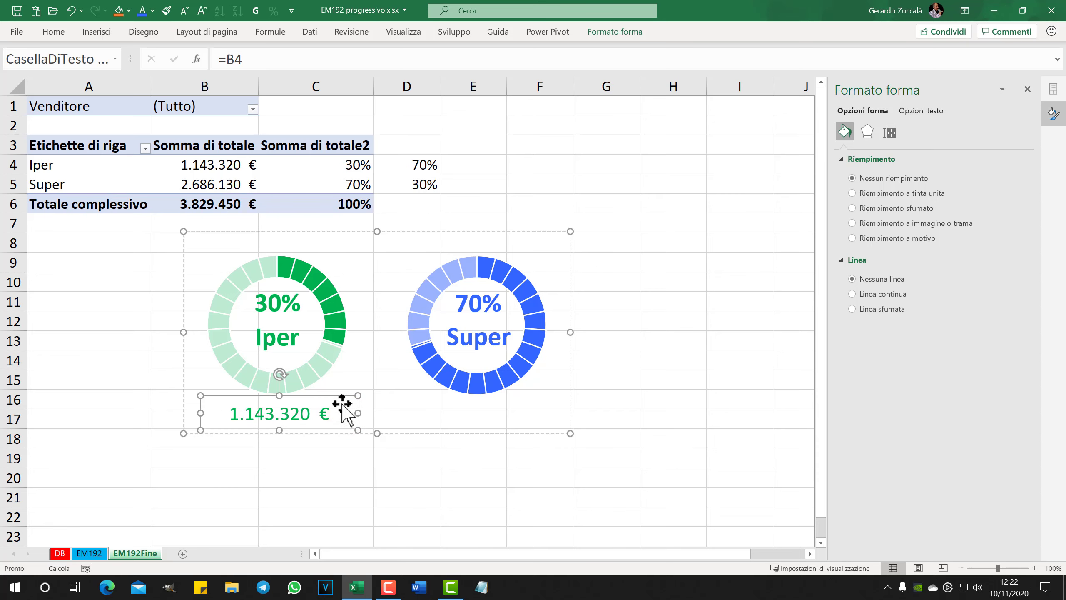
click(349, 476)
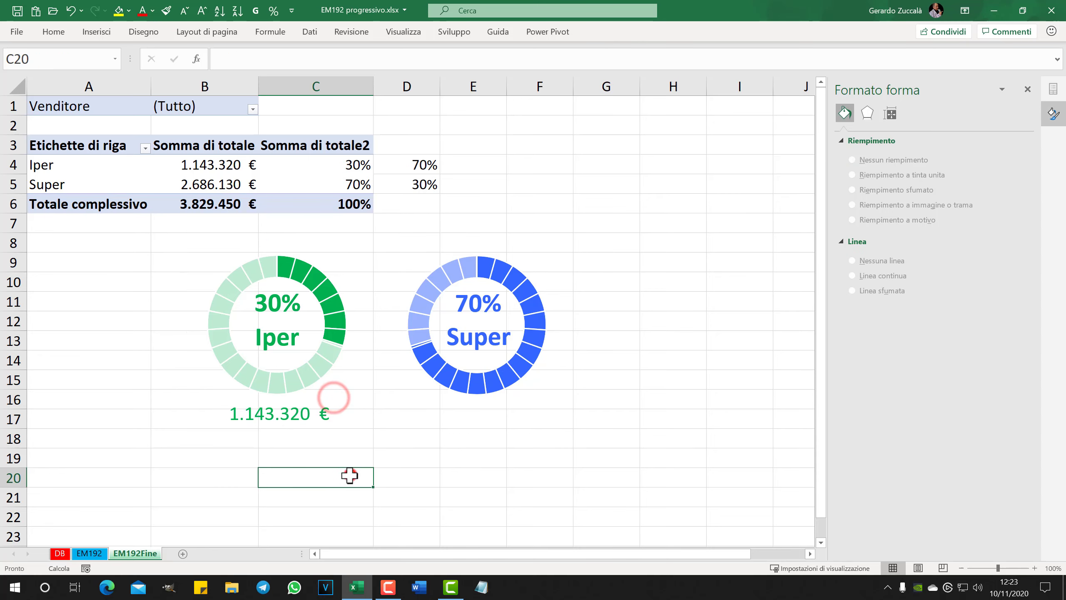
Step: Place a copy of the total label beneath the Super donut
click(304, 409)
click(305, 410)
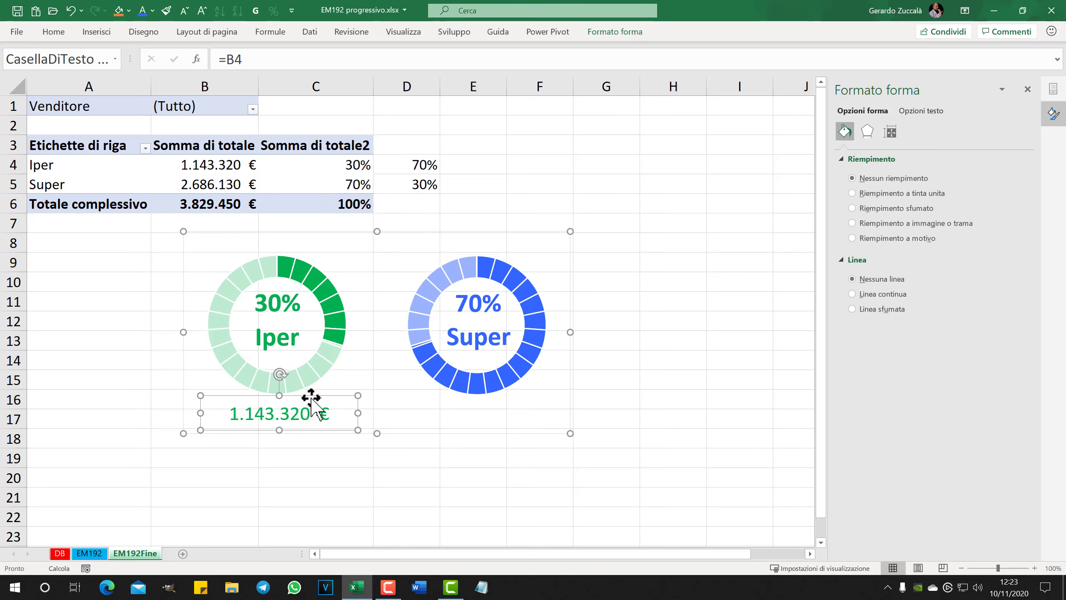
drag(314, 396, 518, 393)
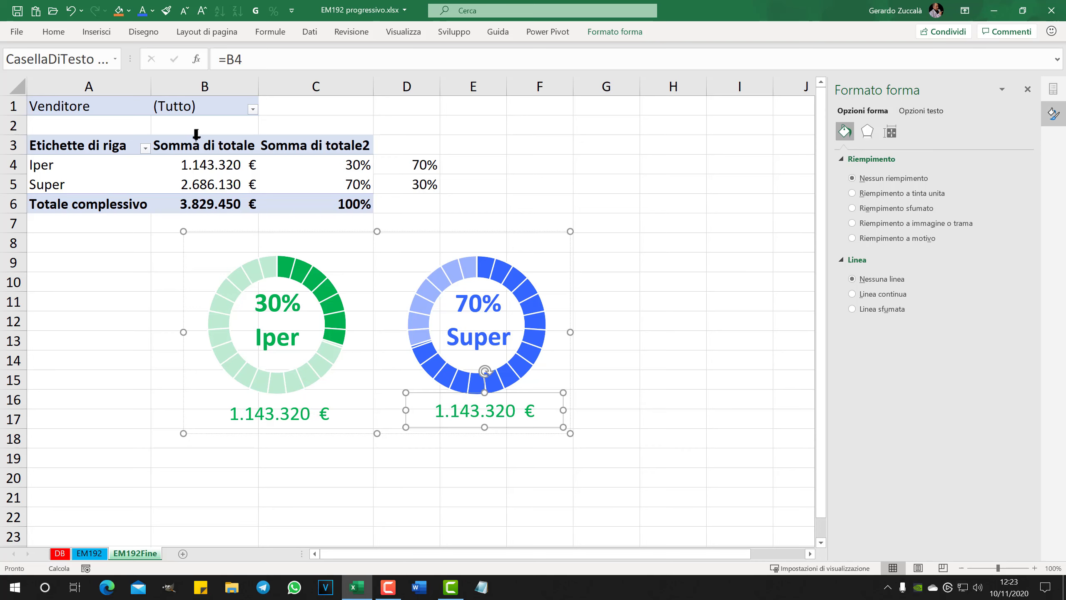
Step: Relink the copied total label under Super to cell B5 so it reads 2.686.130 €
click(254, 63)
key(BackSpace)
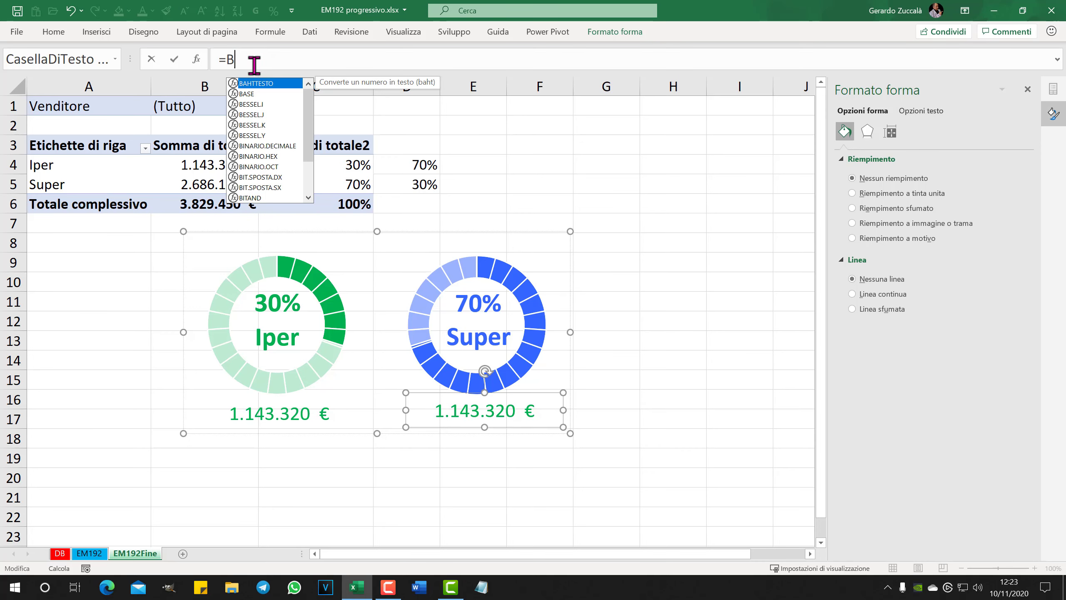
text(5)
key(Return)
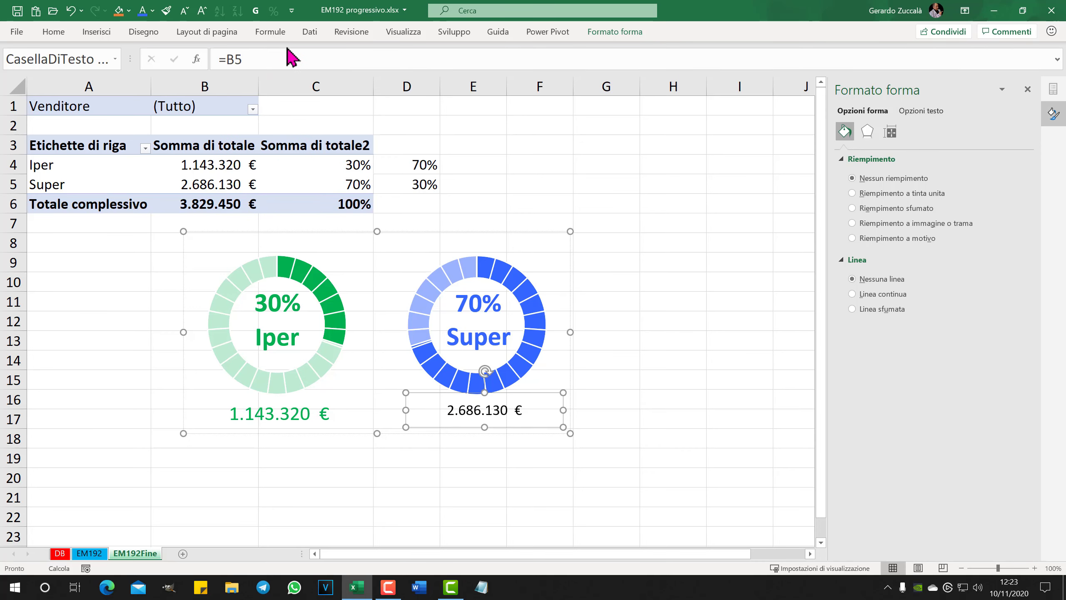
Step: Copy the Iper total label's formatting onto the Super total label and colour it blue
click(300, 412)
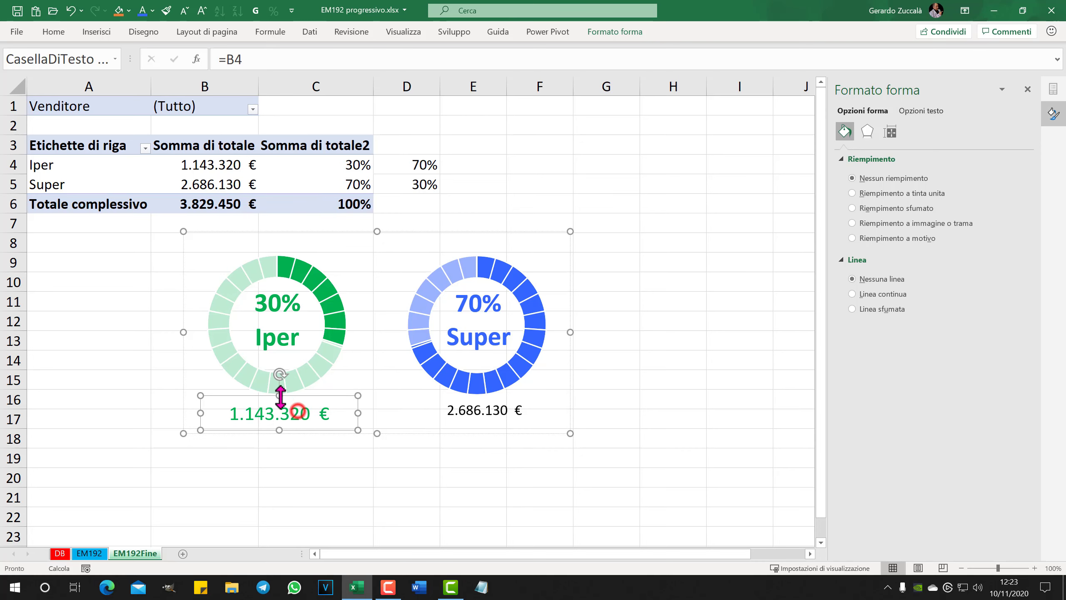
click(166, 10)
click(483, 410)
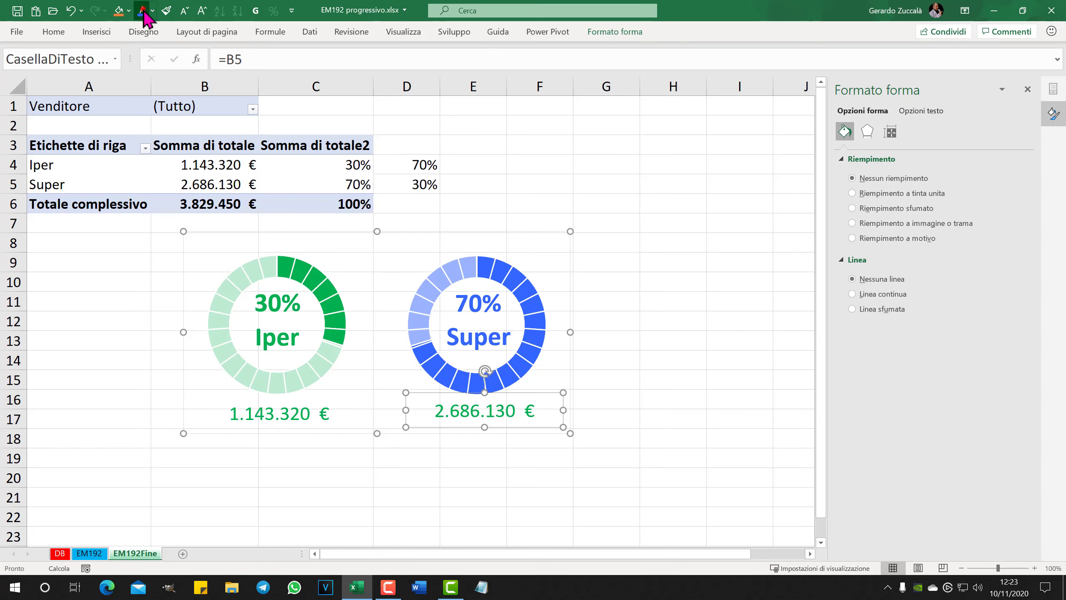
click(381, 484)
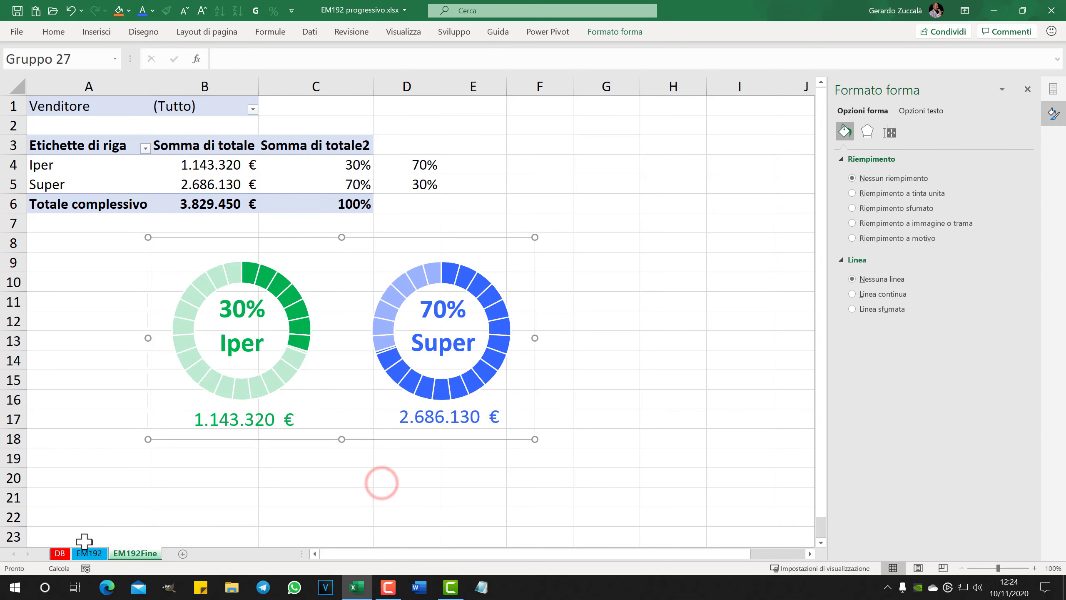
click(90, 554)
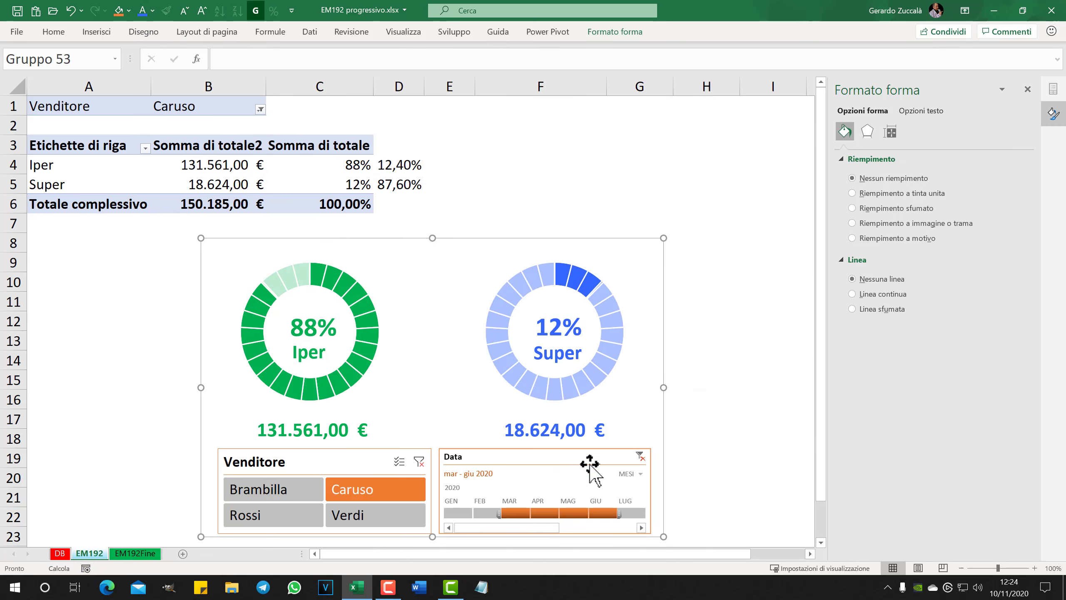
click(143, 557)
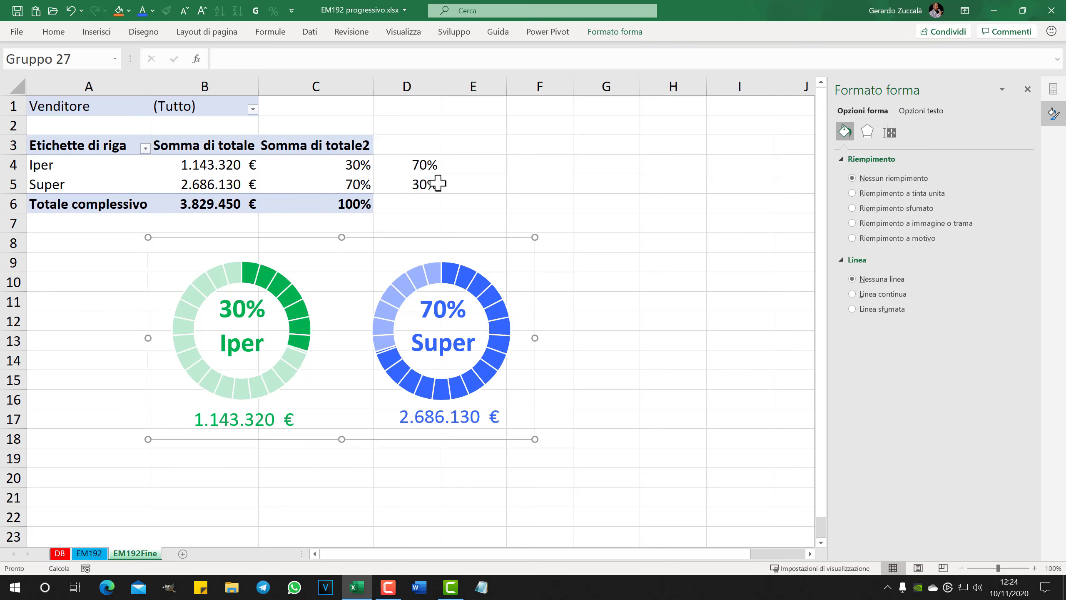
Step: Add a Venditore slicer to the pivot table on the EM192Fine sheet
click(205, 178)
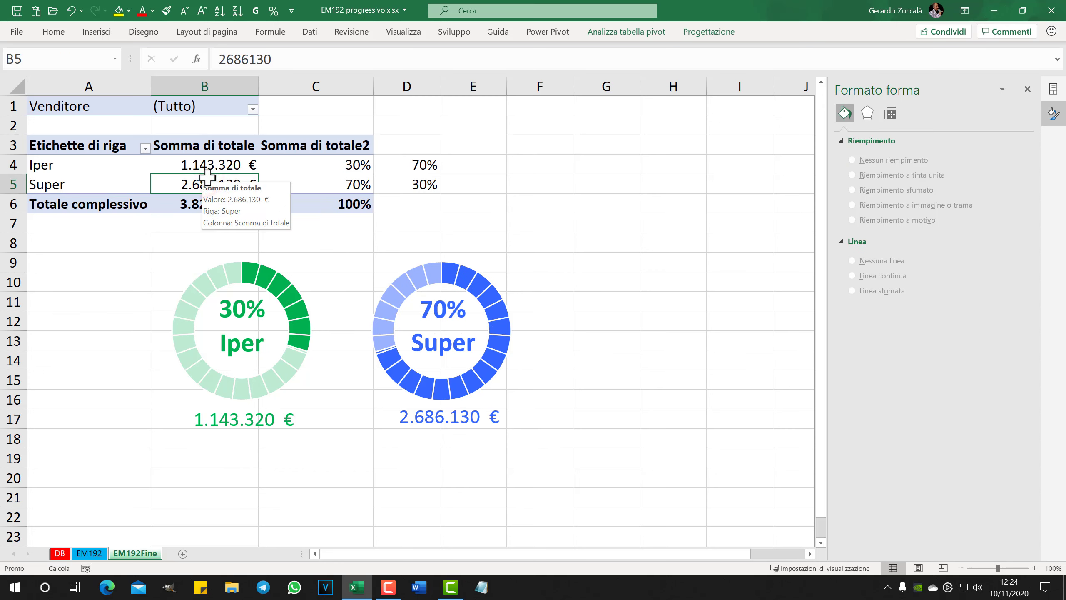
click(97, 34)
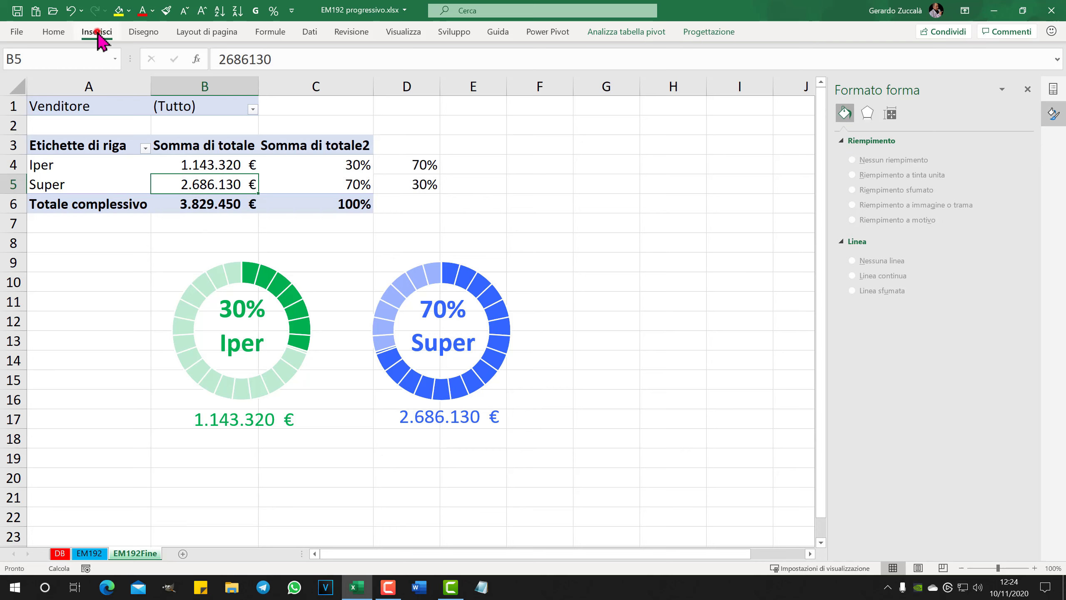
click(729, 71)
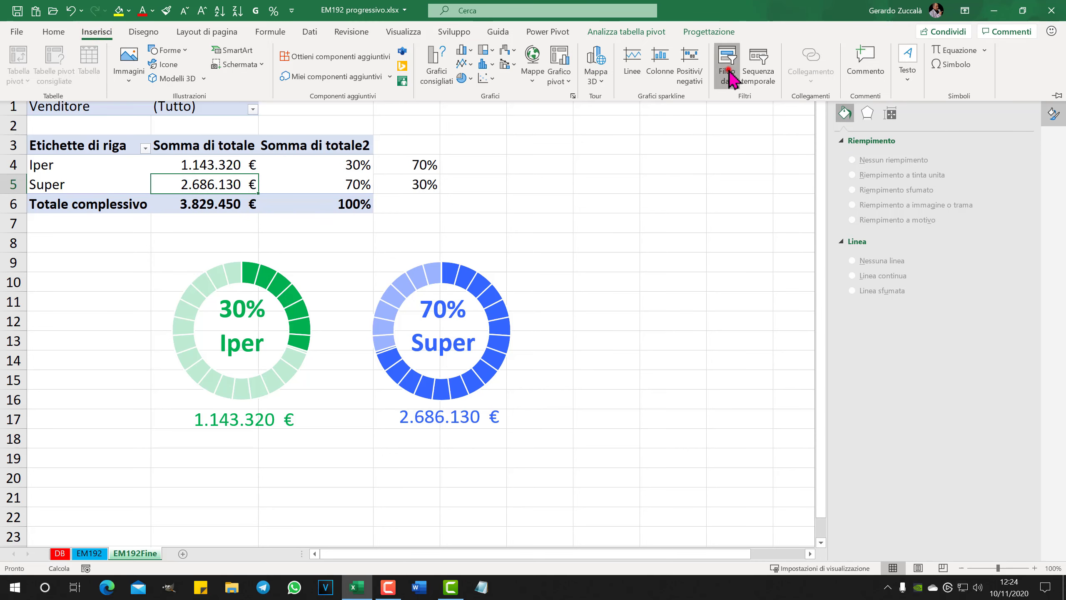
click(464, 171)
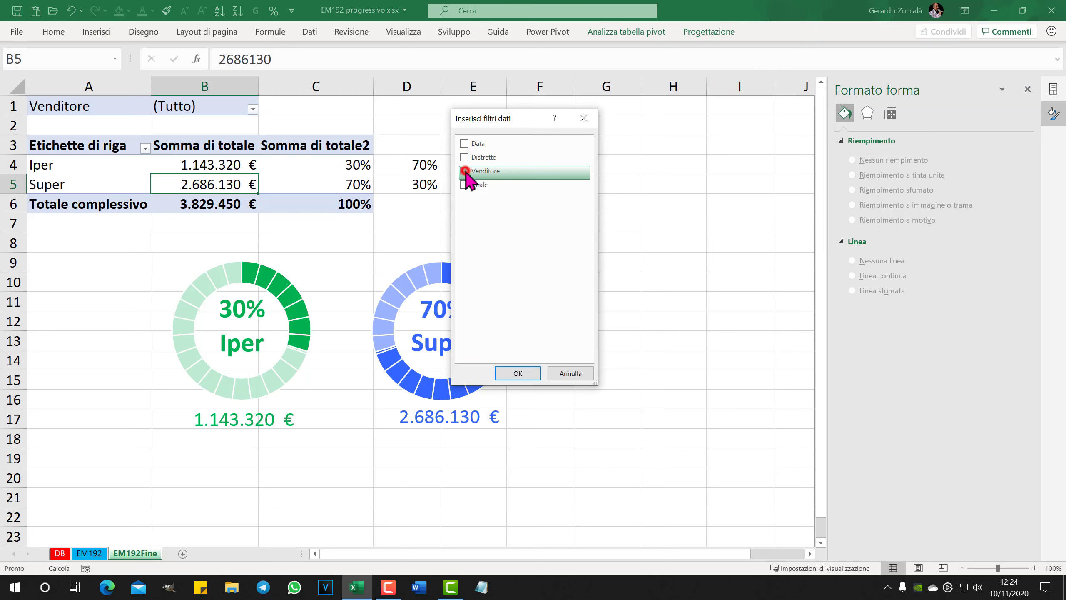
click(517, 373)
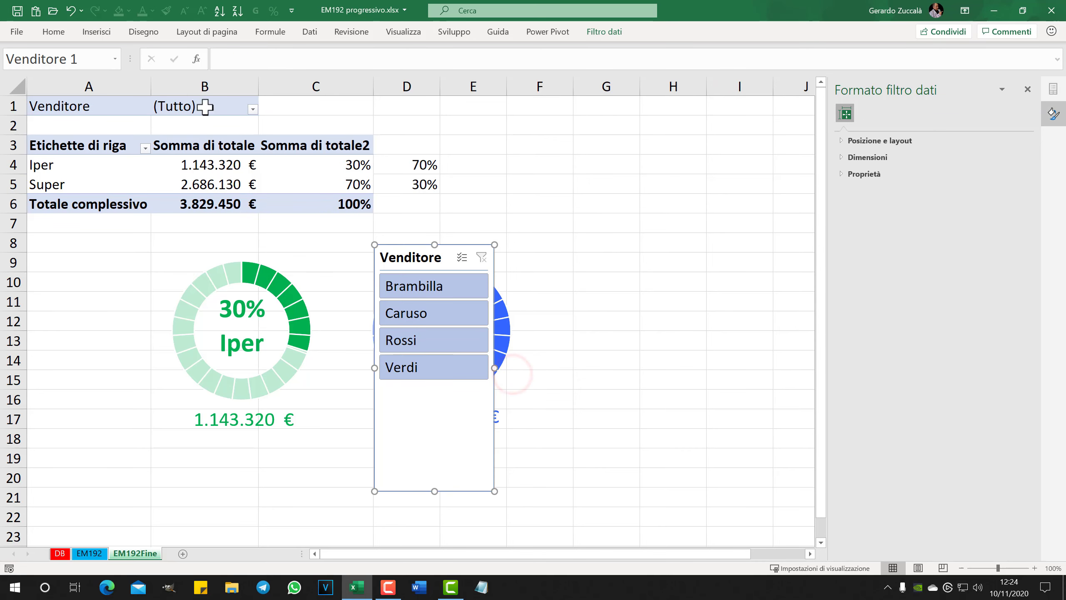
Step: Add a Data timeline to the pivot and move it right of the charts
click(97, 33)
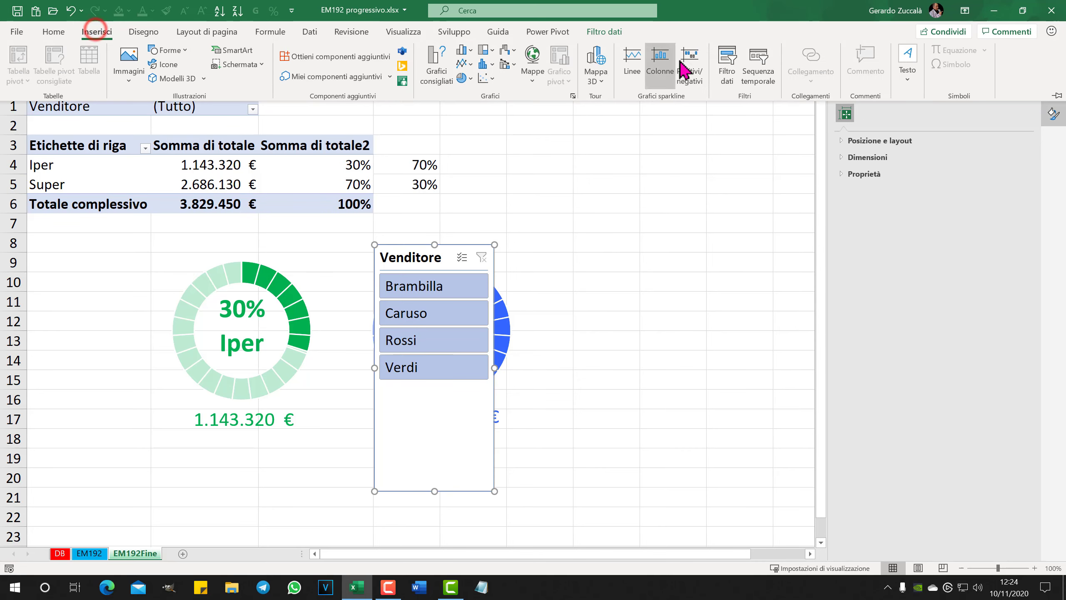
click(758, 63)
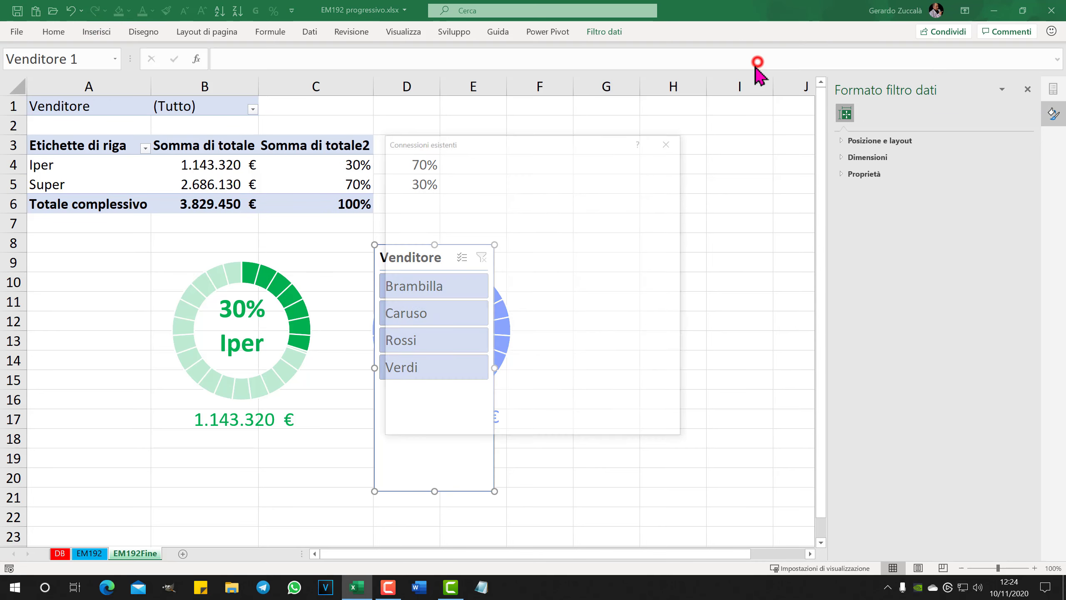
click(673, 142)
click(192, 168)
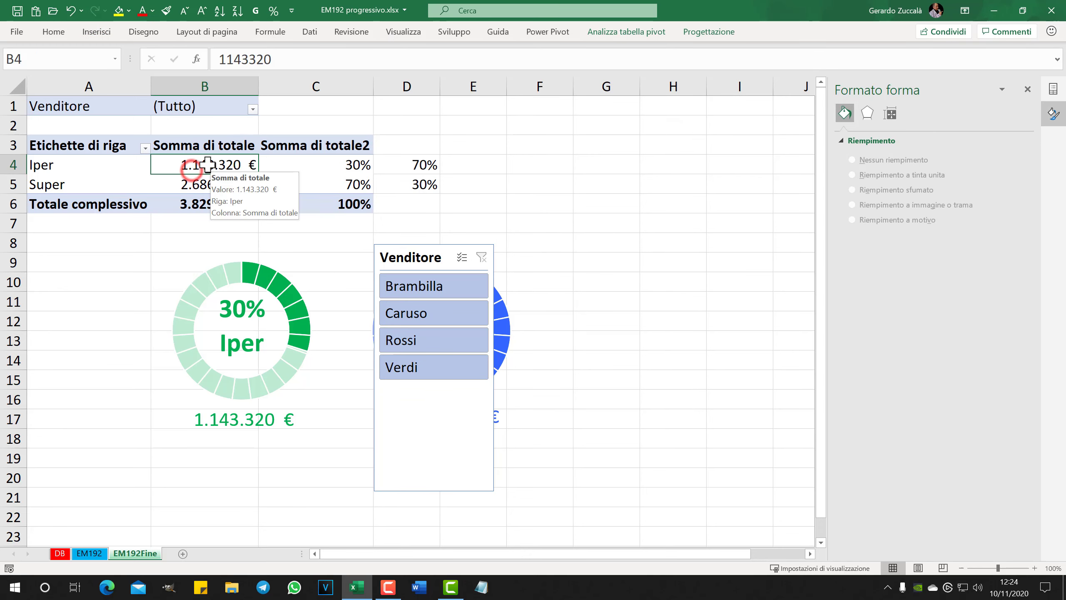
click(97, 34)
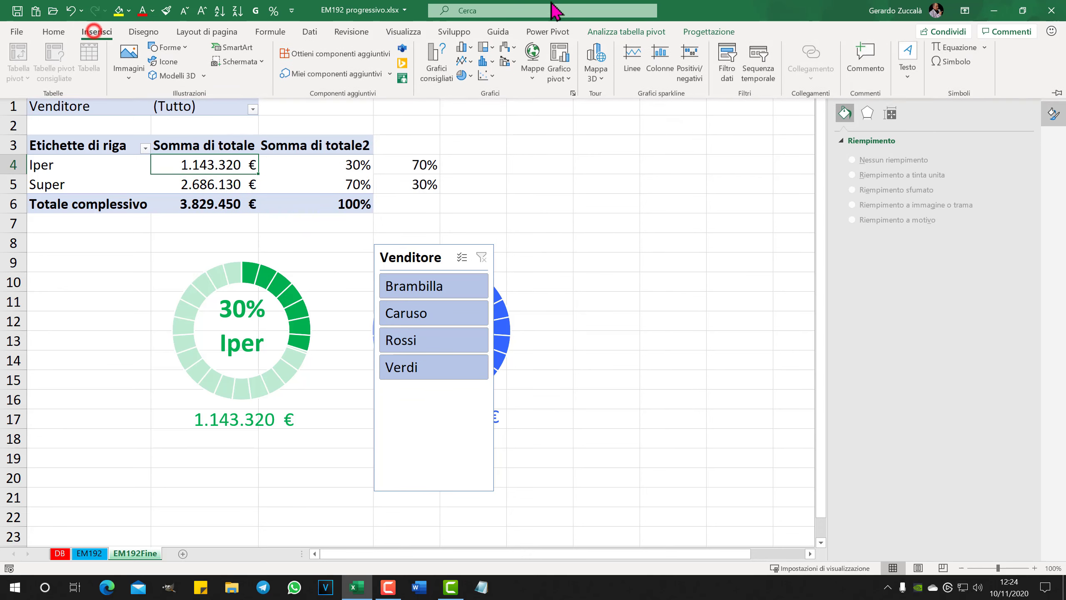
click(762, 70)
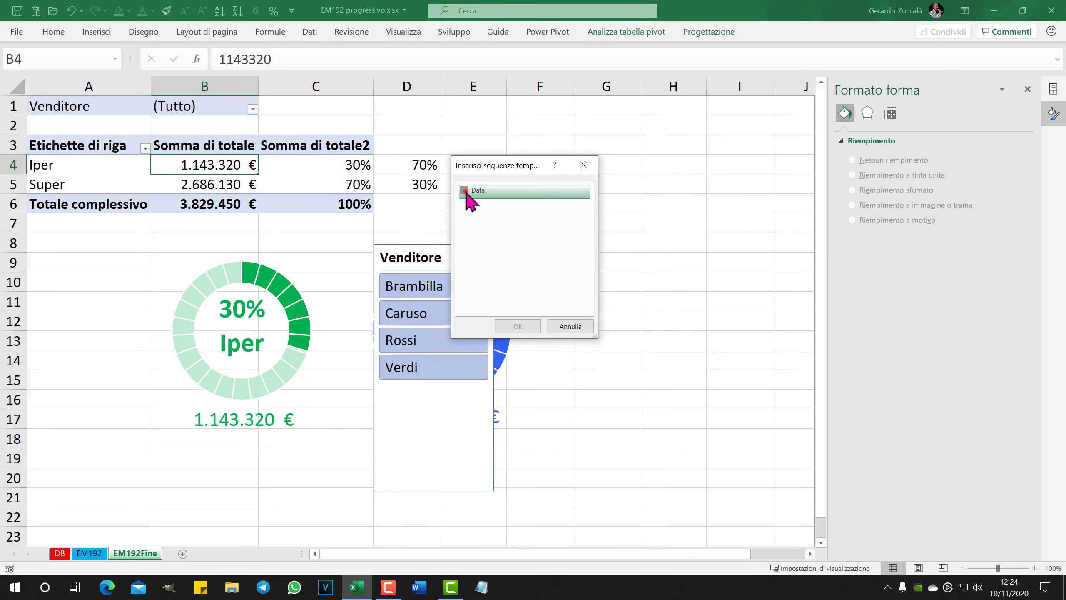
click(465, 190)
click(517, 326)
drag(433, 294, 633, 330)
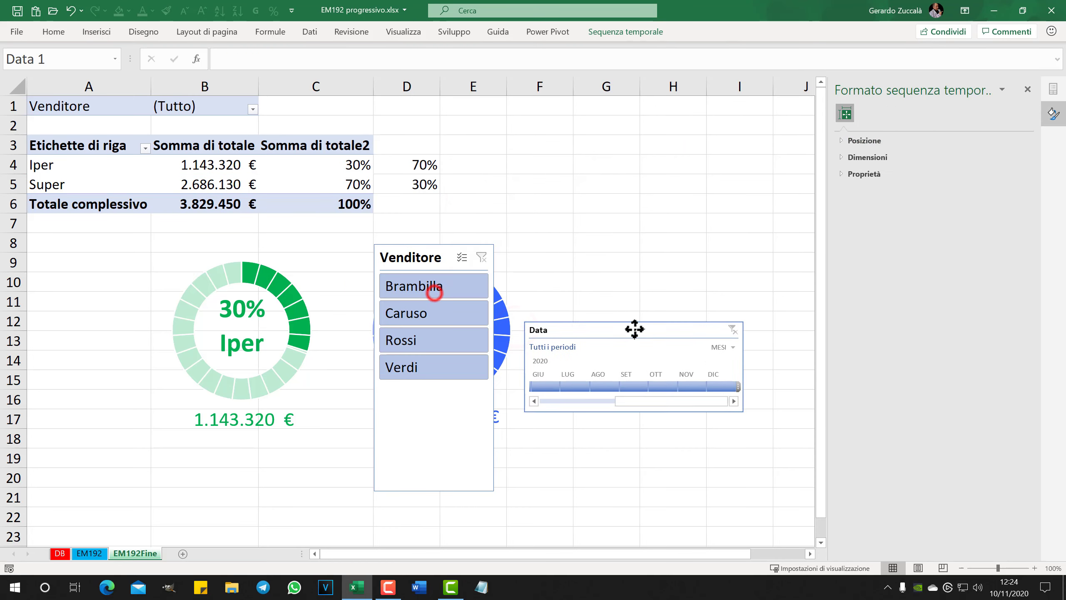
Step: Place the Venditore slicer between the two donut charts and filter to Brambilla
drag(423, 256, 391, 288)
drag(395, 239, 394, 226)
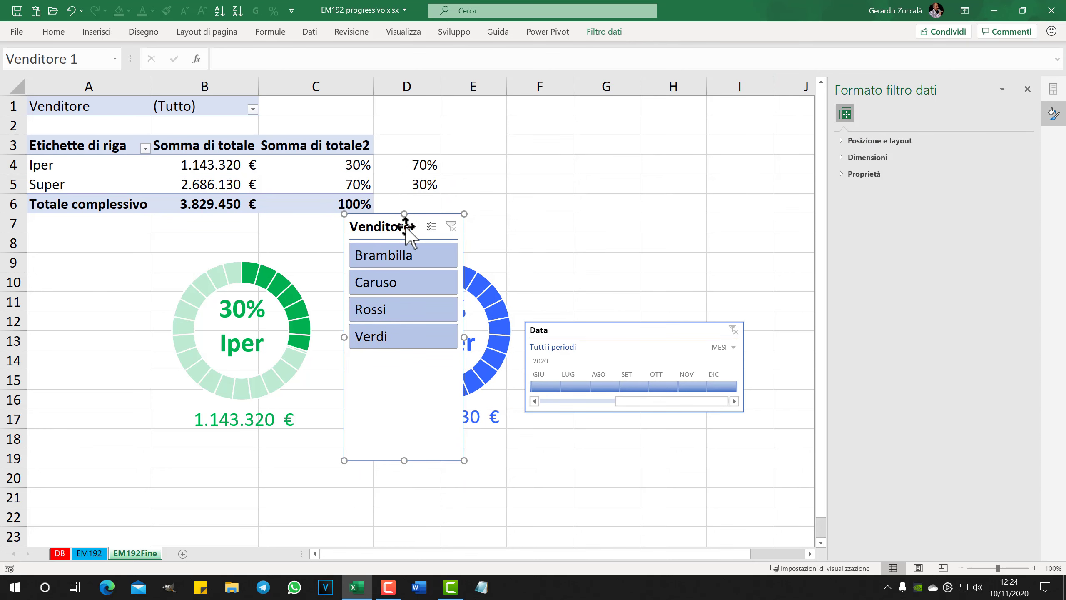
drag(387, 219, 371, 256)
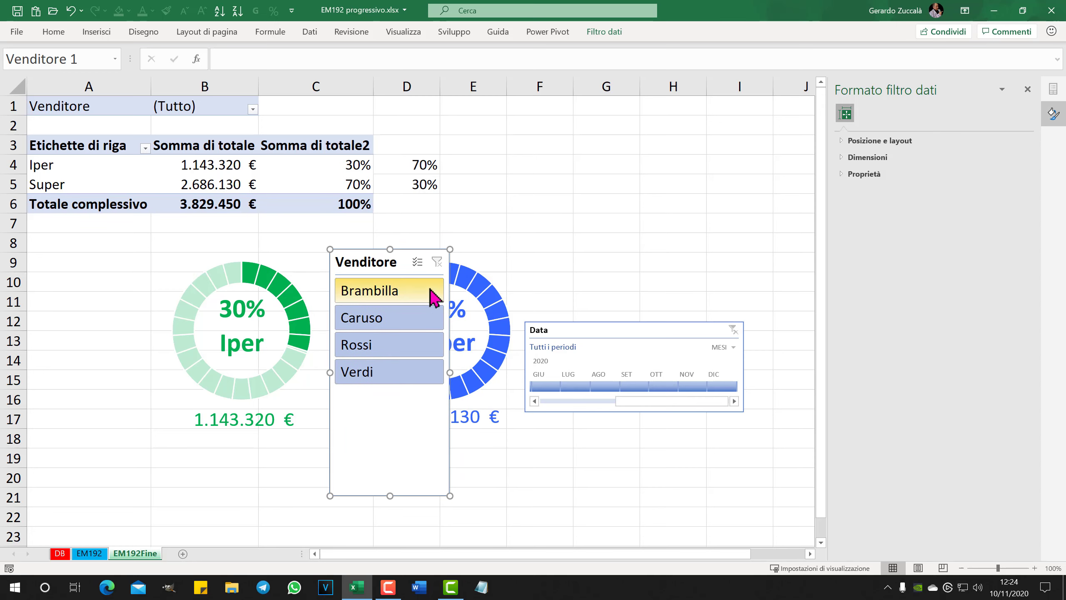
click(390, 301)
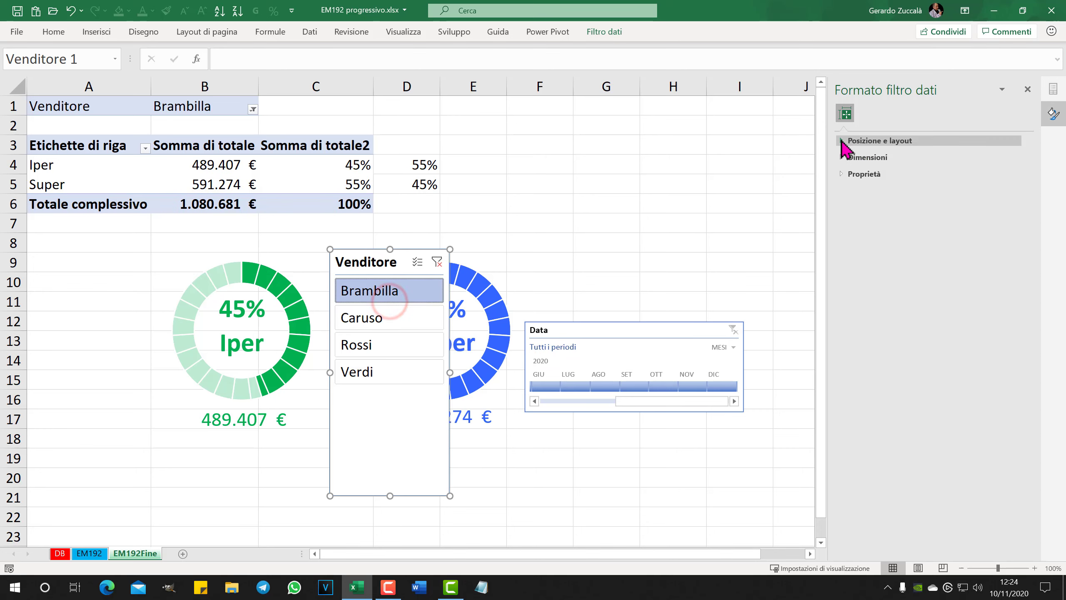
Step: Browse the slicer's layout options and Slicer Styles, then collapse the ribbon
click(841, 141)
click(841, 142)
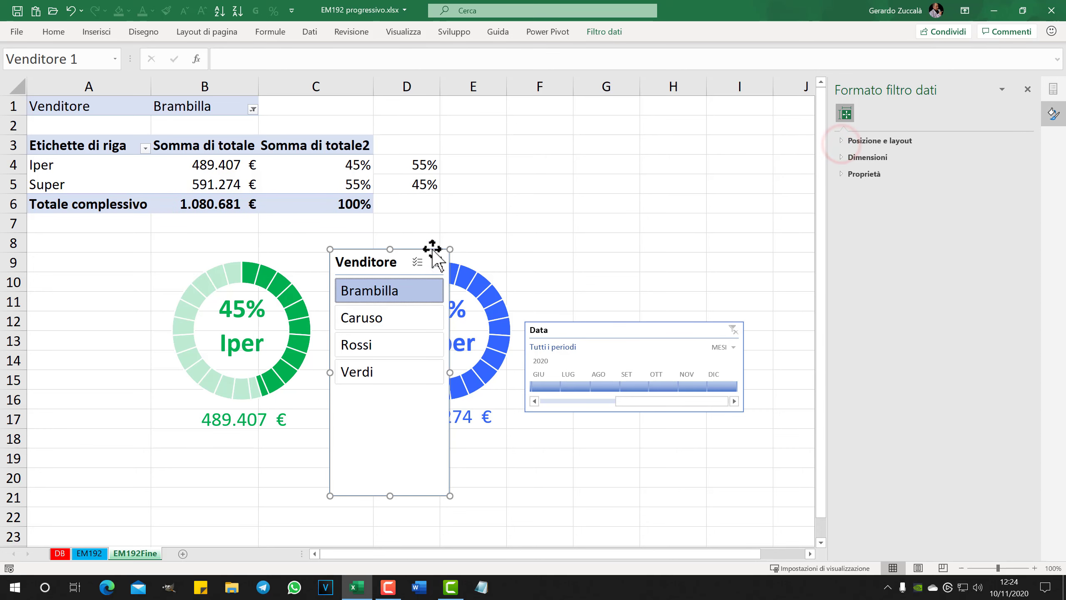
click(604, 33)
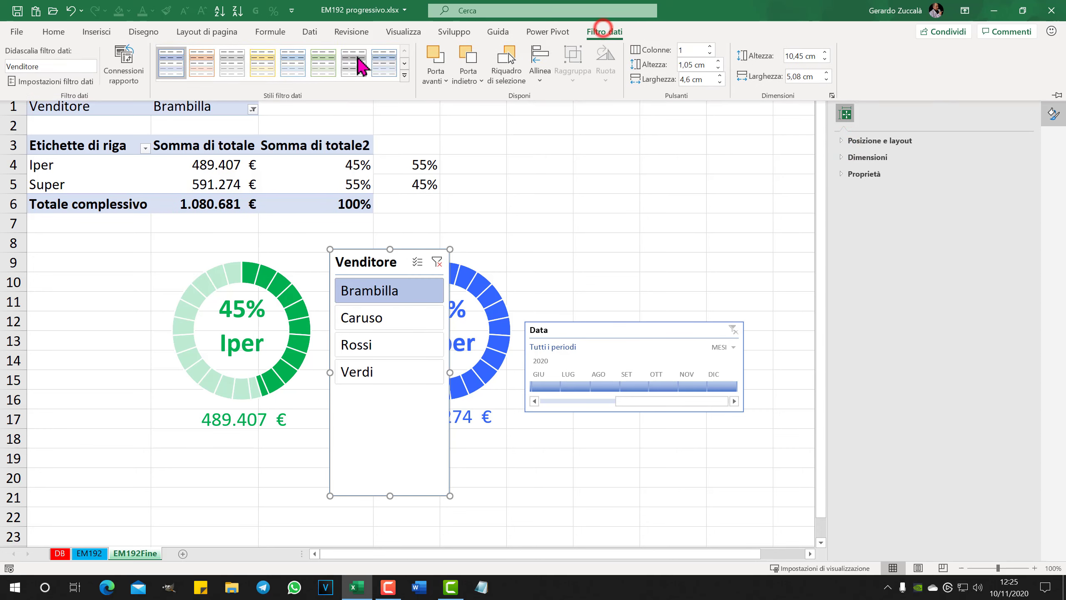
click(405, 80)
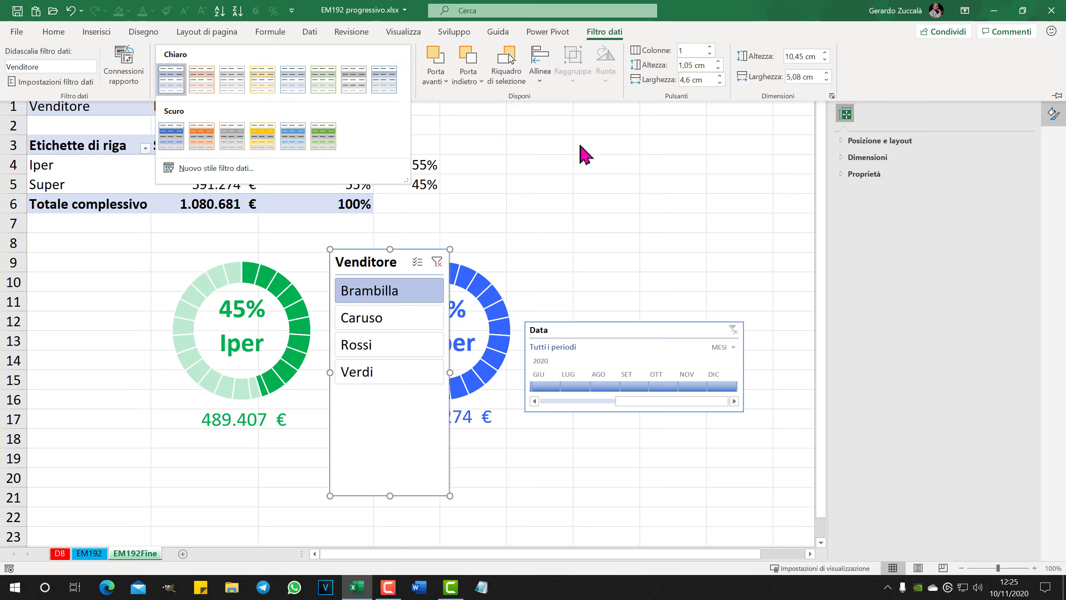
click(599, 161)
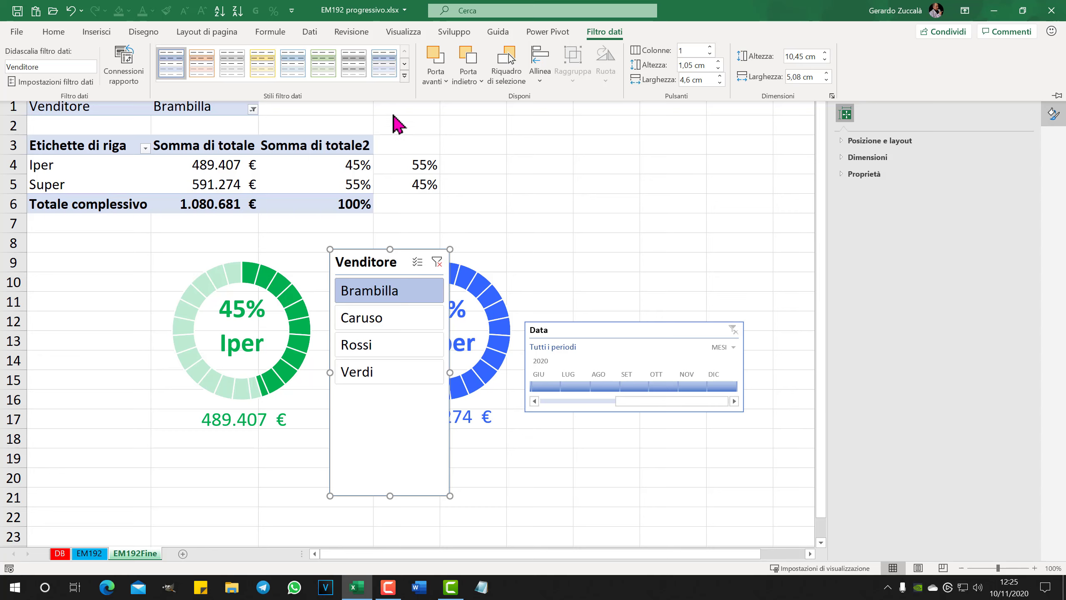
double_click(604, 31)
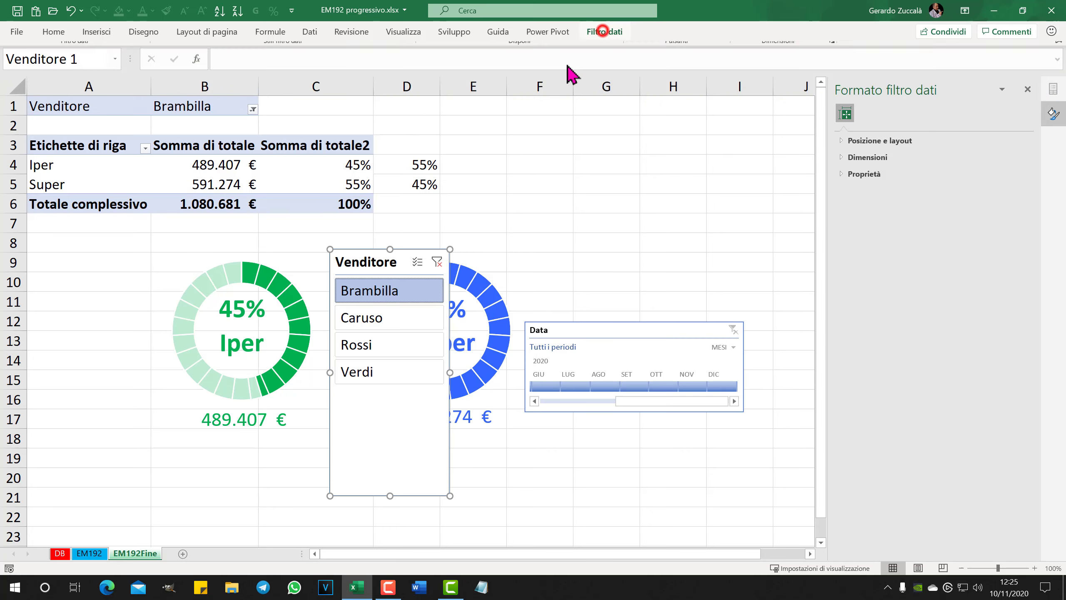
Step: Give the Venditore slicer the grey style
click(605, 31)
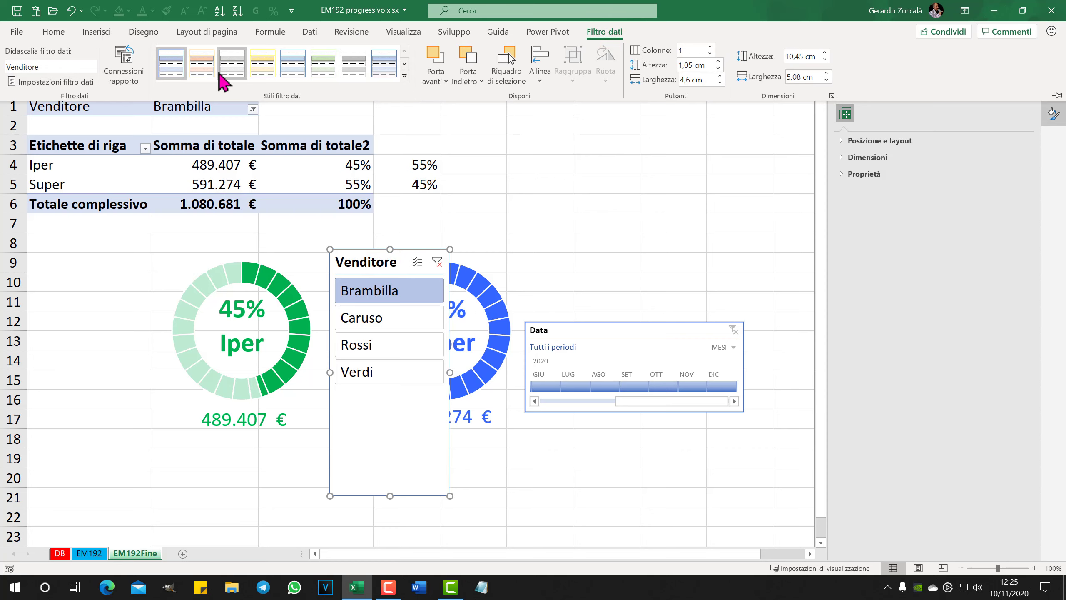
click(235, 67)
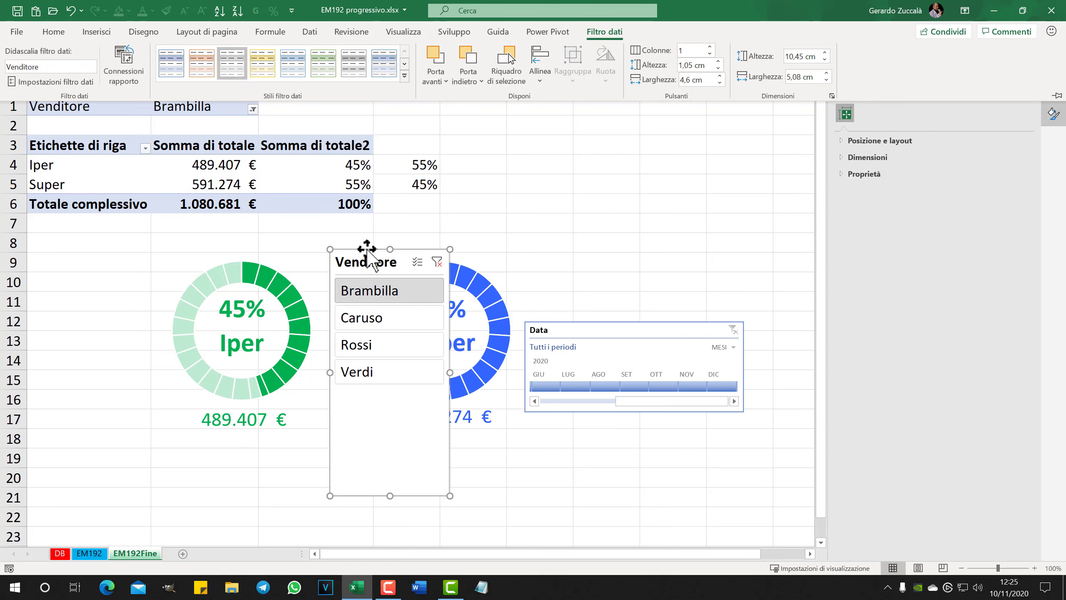
click(389, 249)
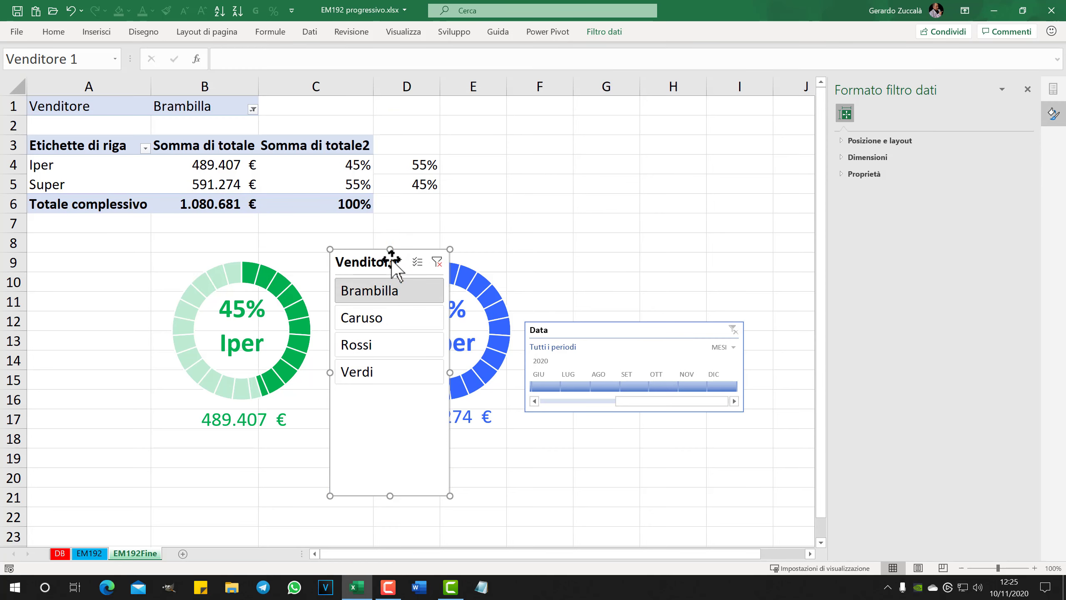
Step: Arrange the slicer in two columns, resize it, and place it below the Iper chart
click(601, 33)
click(710, 47)
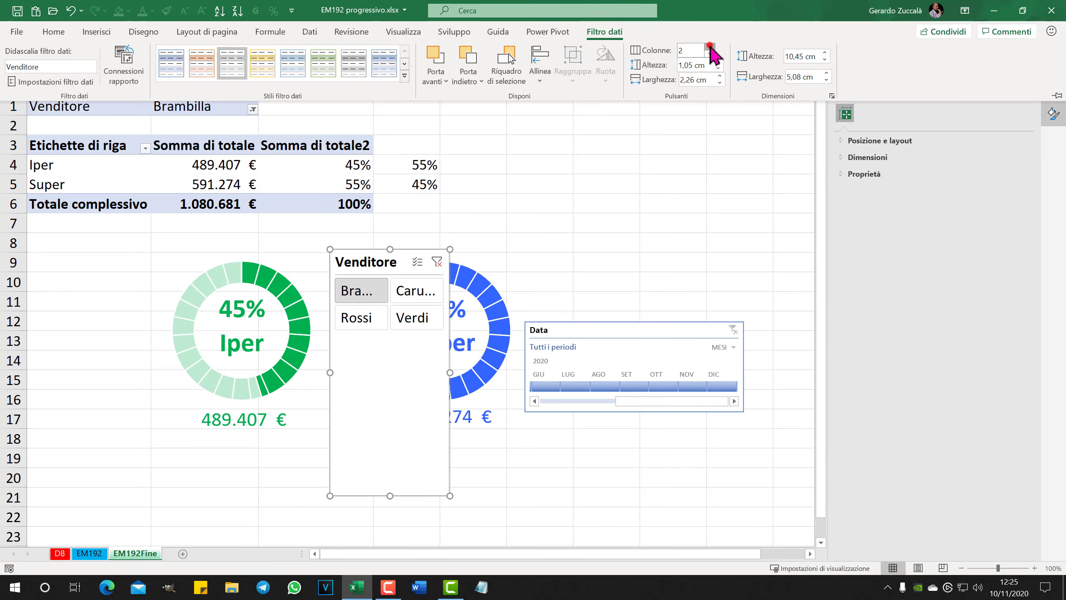
click(450, 372)
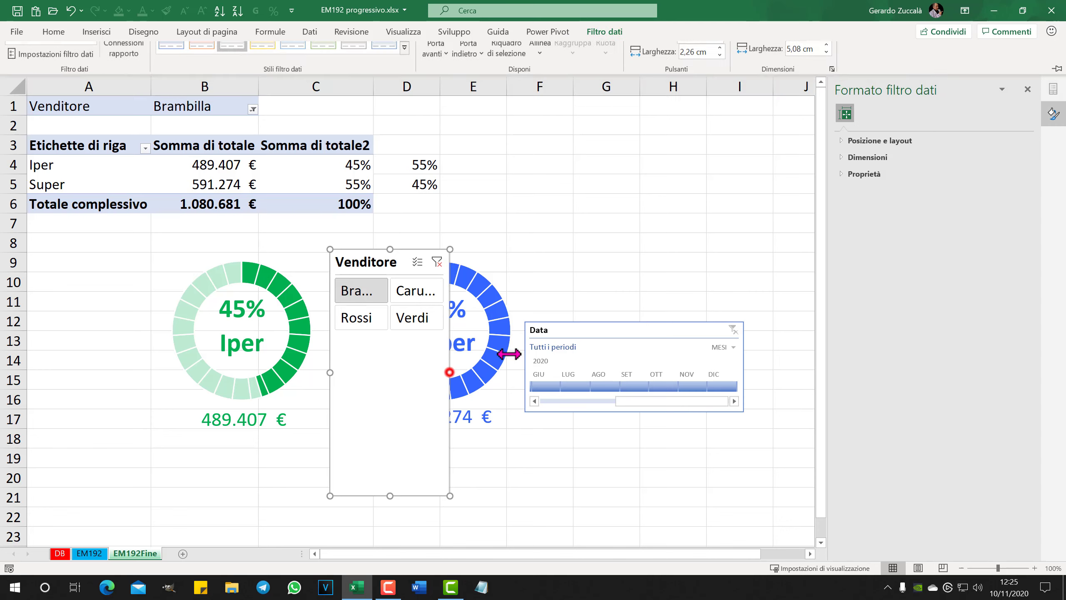
drag(450, 372, 487, 372)
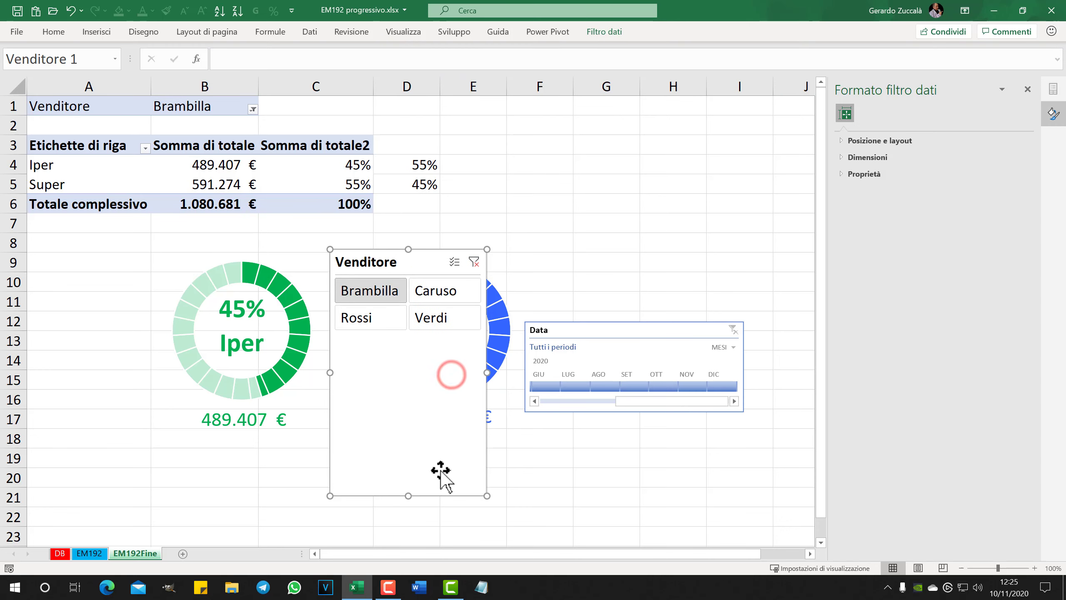
drag(409, 496, 408, 334)
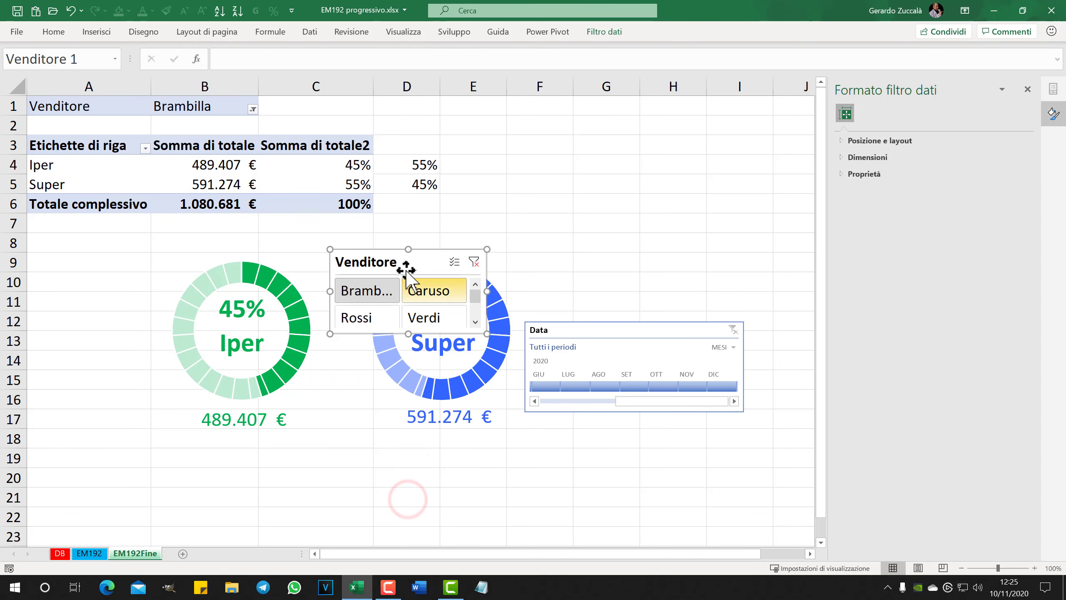
drag(396, 256, 228, 444)
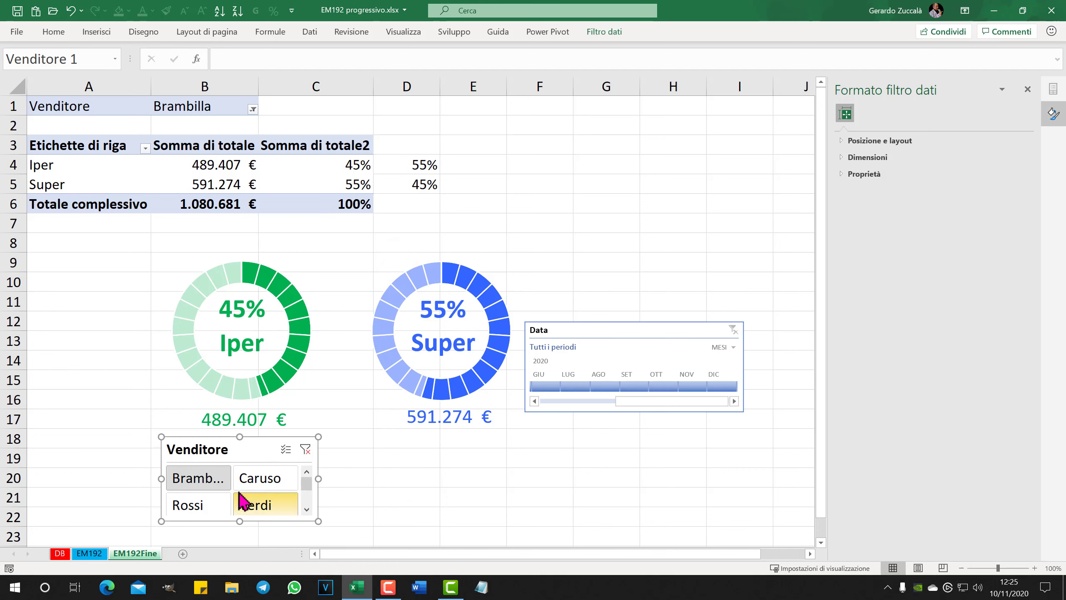
Step: Set slicer buttons to 0,7 cm tall and 2,8 cm wide; move the timeline below the charts
click(601, 32)
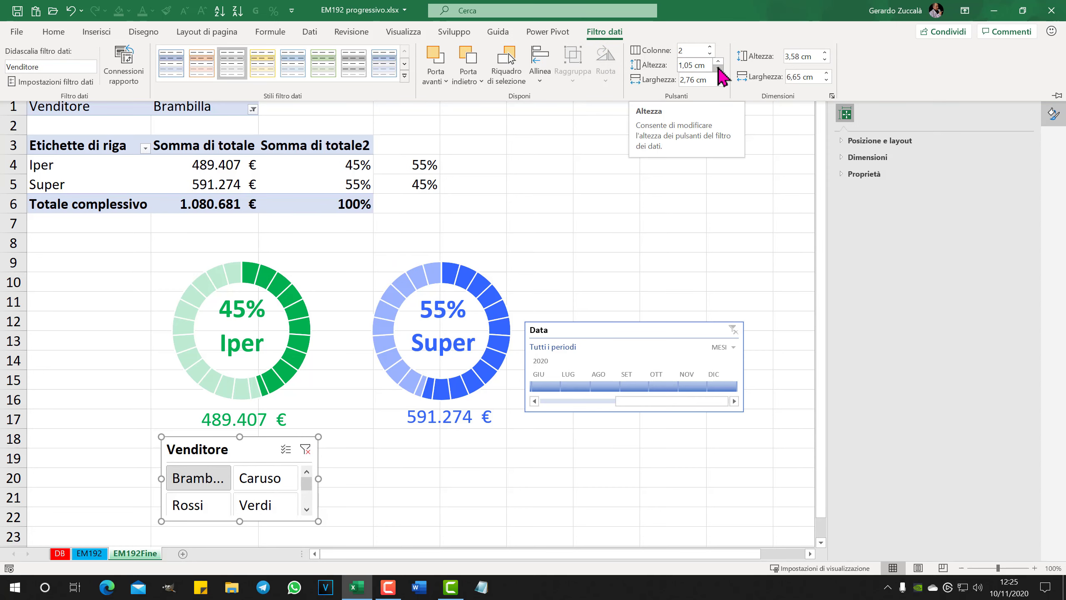
click(719, 61)
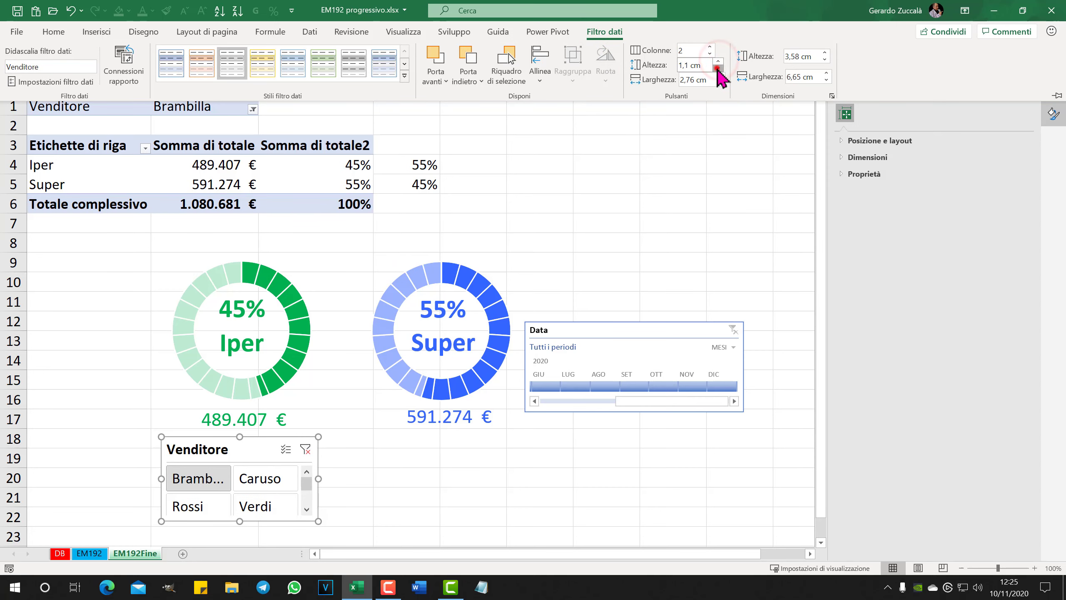
click(718, 68)
click(718, 68)
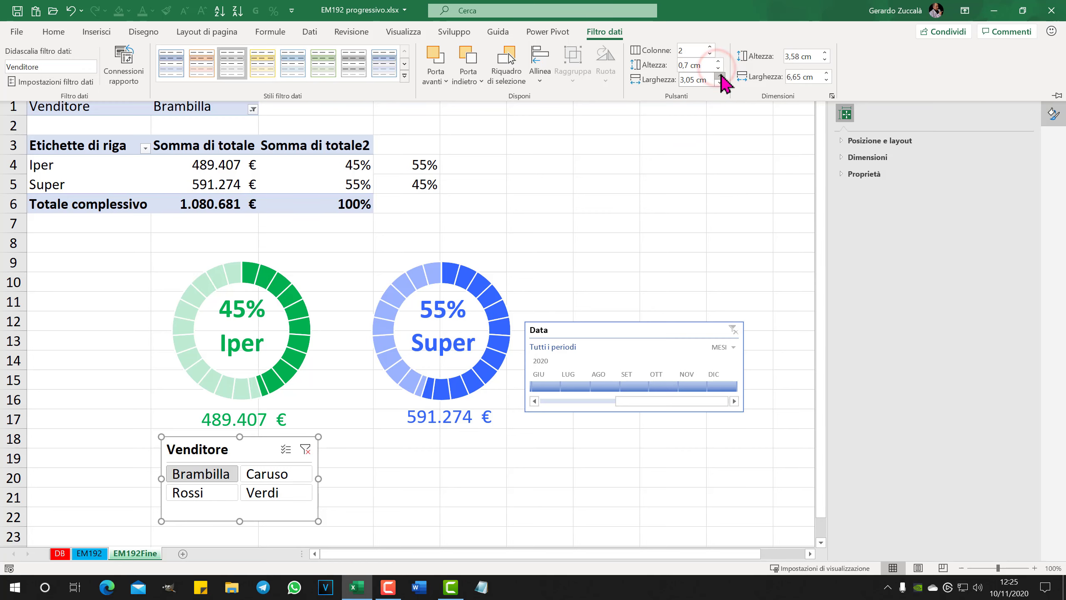
click(721, 76)
click(721, 76)
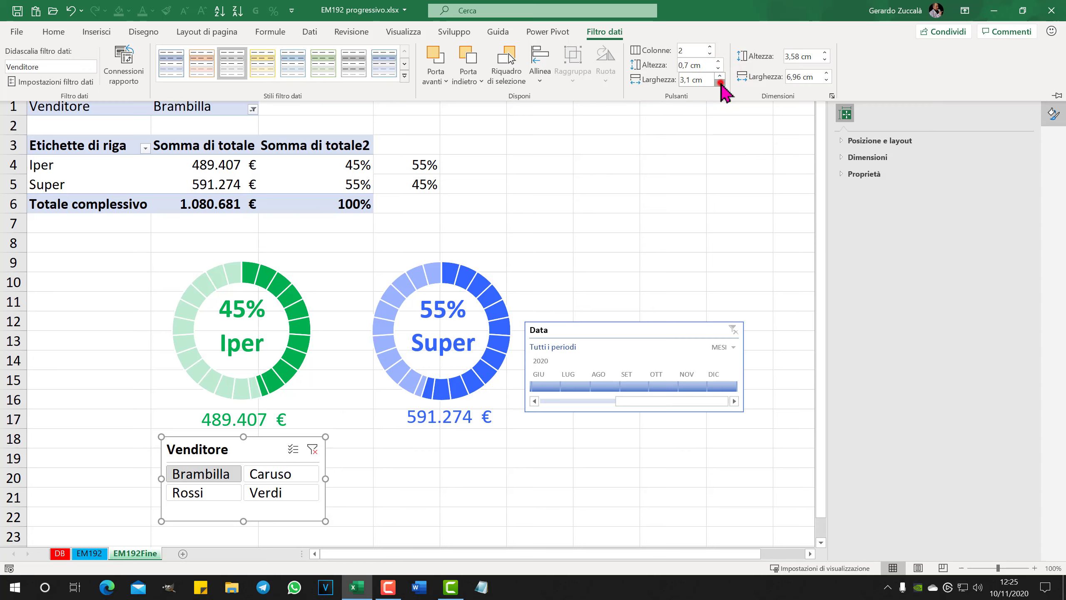
click(720, 83)
click(721, 83)
click(721, 83)
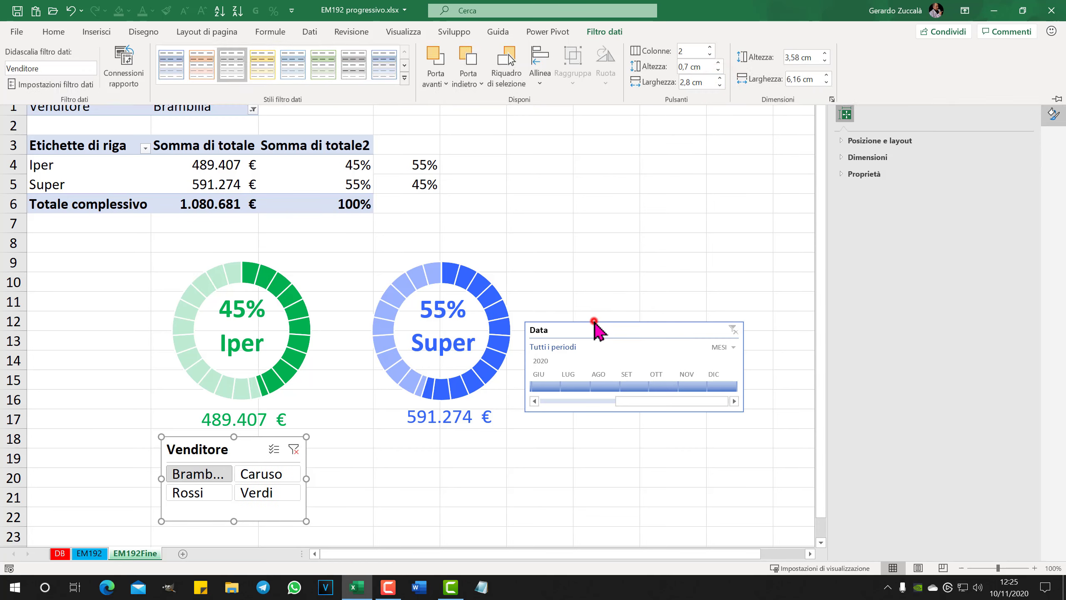
mouse_move(596, 330)
mouse_down()
mouse_move(413, 446)
mouse_move(383, 440)
mouse_up()
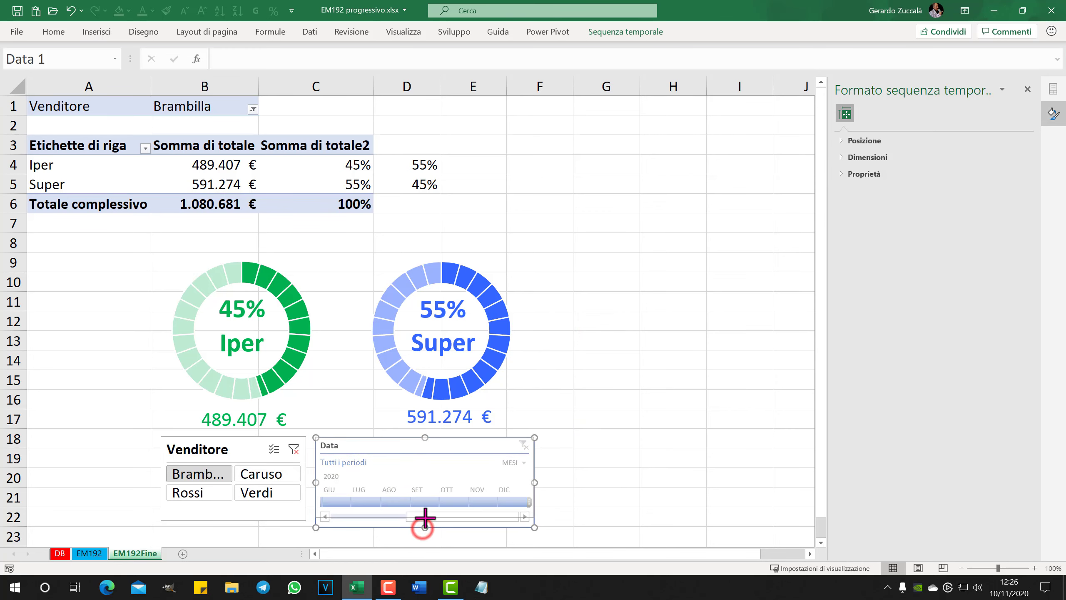
Step: Shorten and widen the Data timeline, then apply the dark grey Scuro timeline style
drag(423, 528, 423, 522)
drag(534, 483, 564, 479)
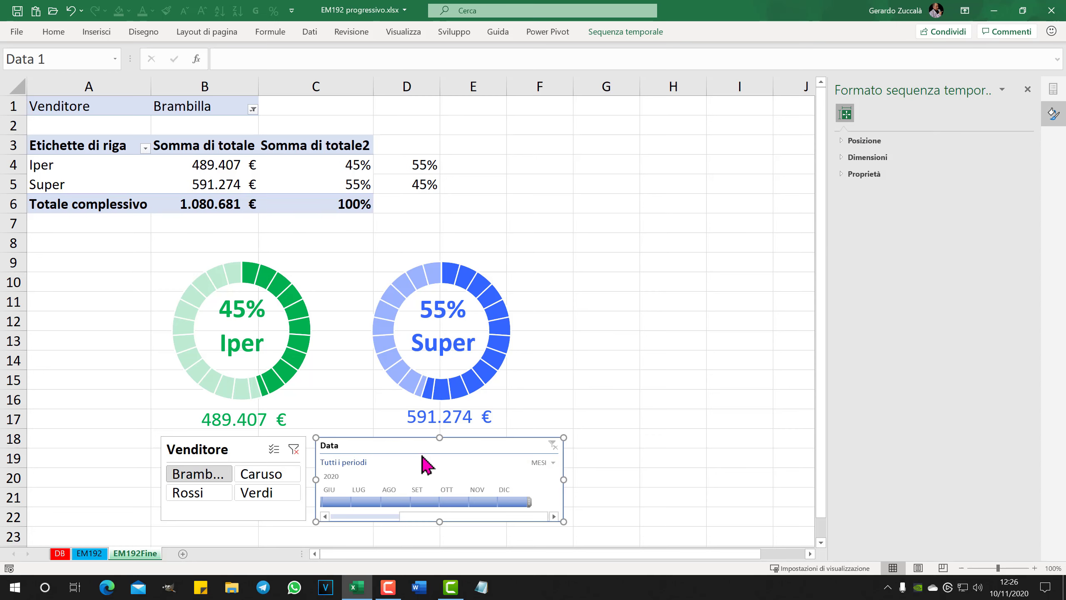
click(625, 34)
click(479, 76)
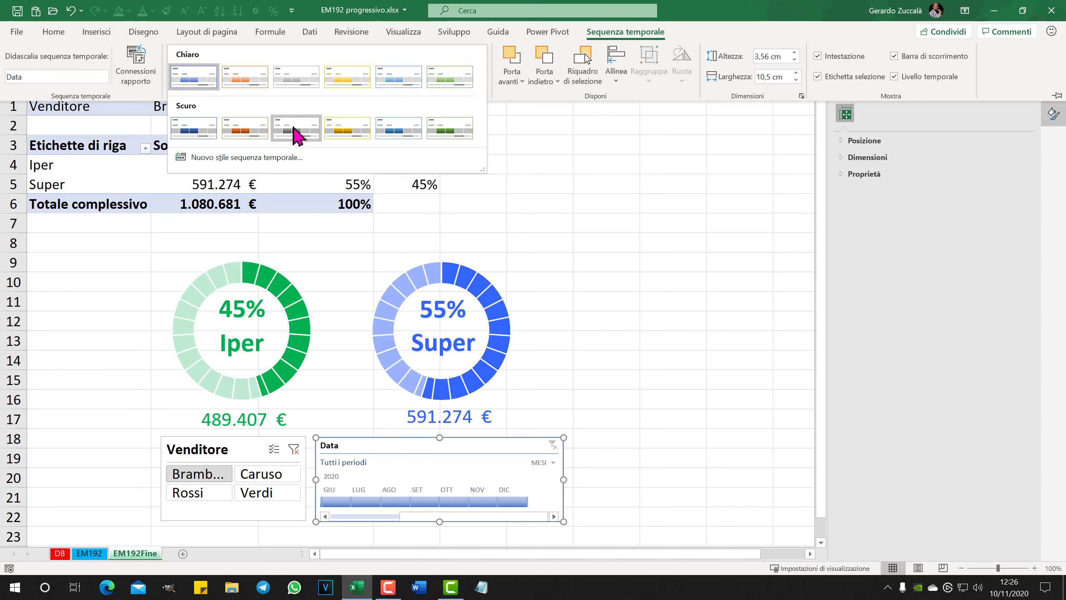
click(294, 126)
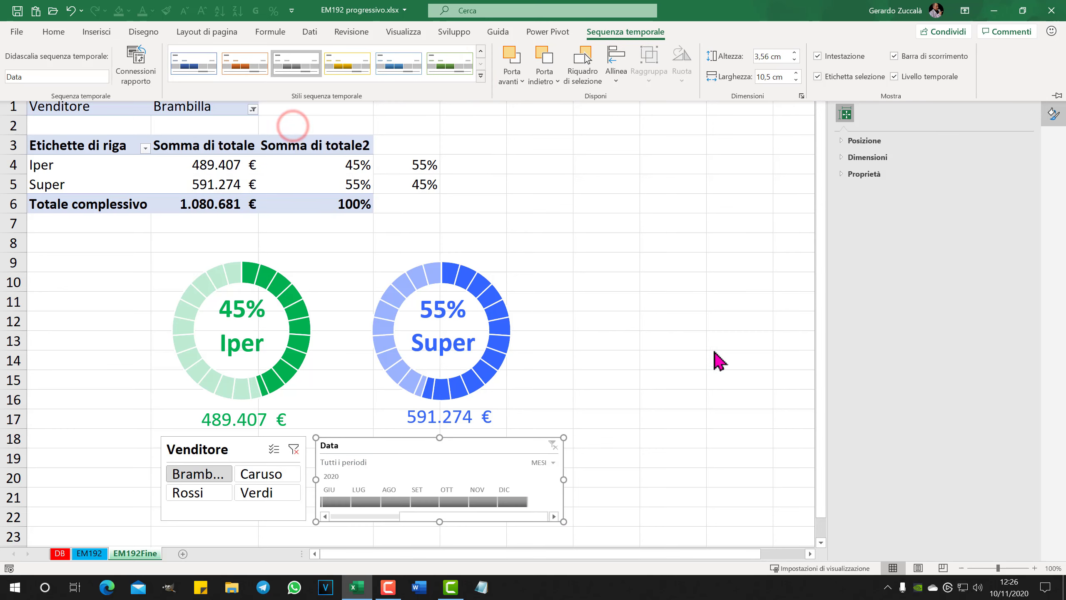
click(604, 468)
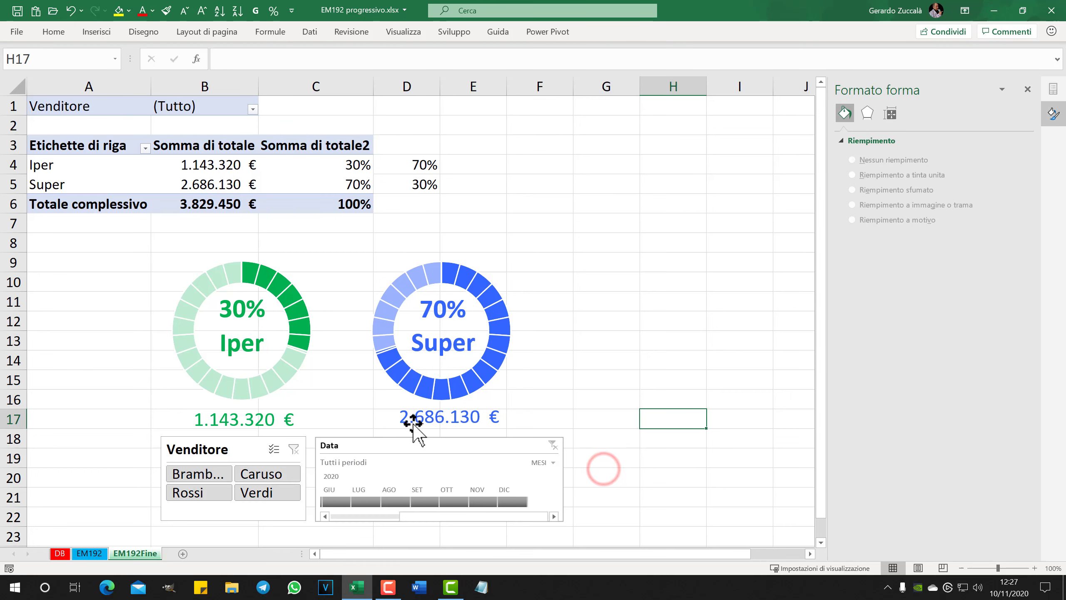
Step: Try seller filters Brambilla and Caruso, then set the timeline to August–November 2020
click(199, 474)
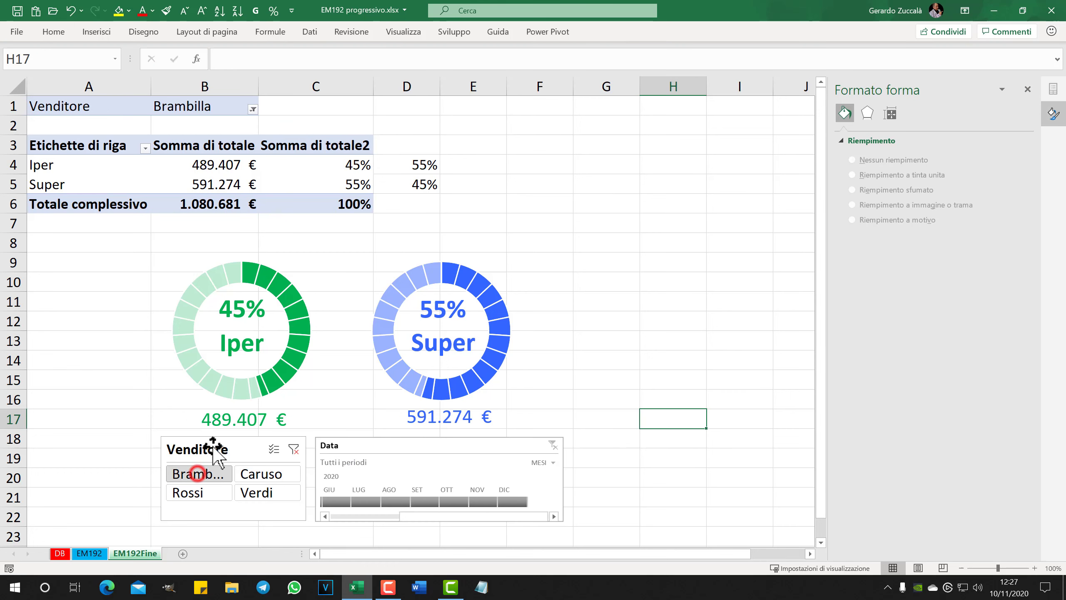
click(260, 474)
click(345, 504)
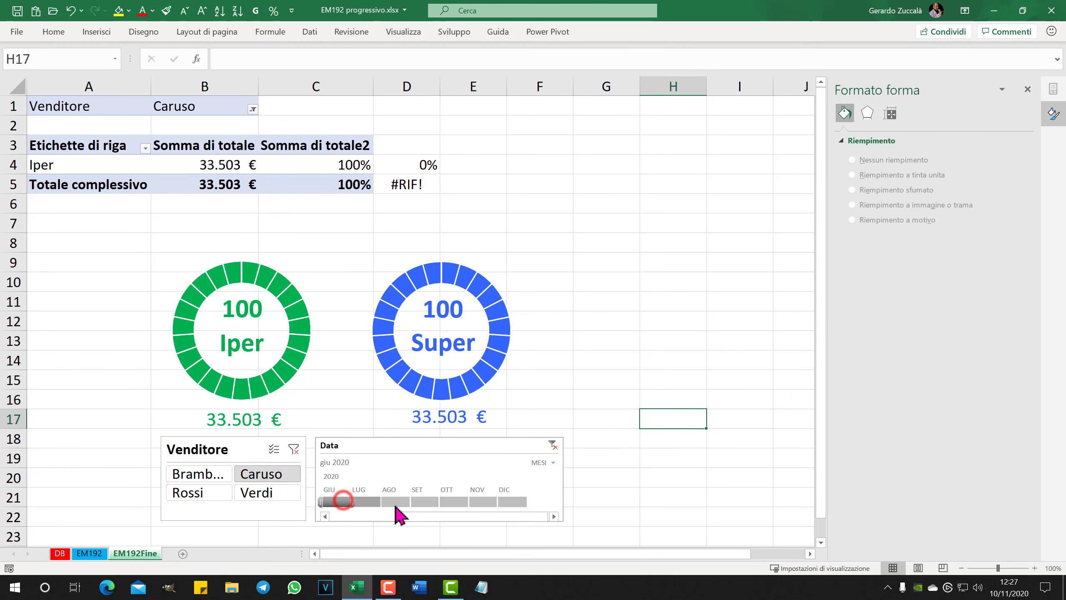
drag(352, 502, 445, 506)
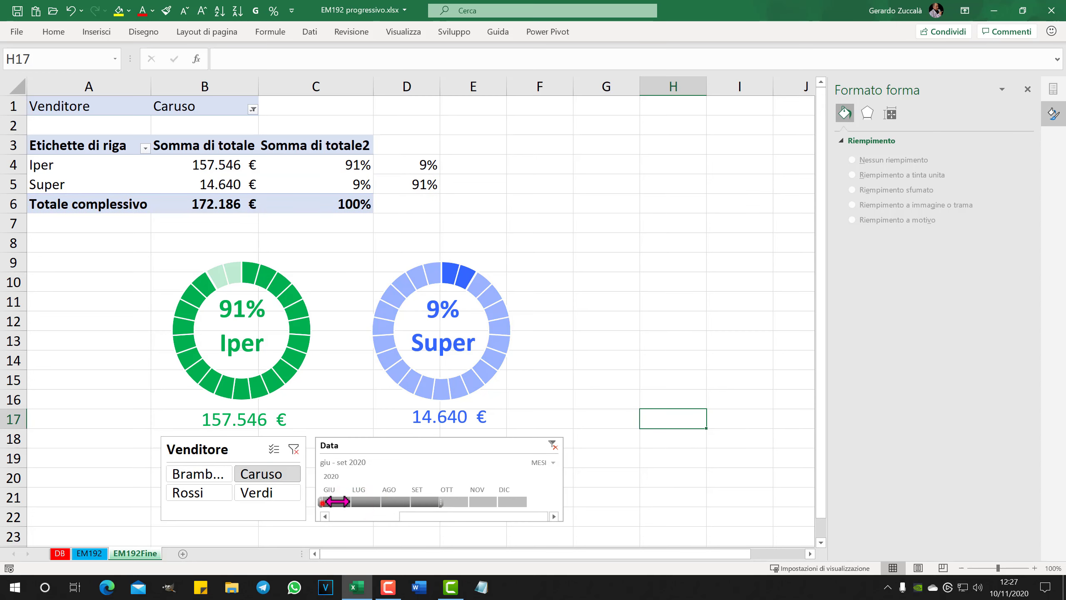
drag(324, 502, 379, 502)
drag(448, 504, 496, 504)
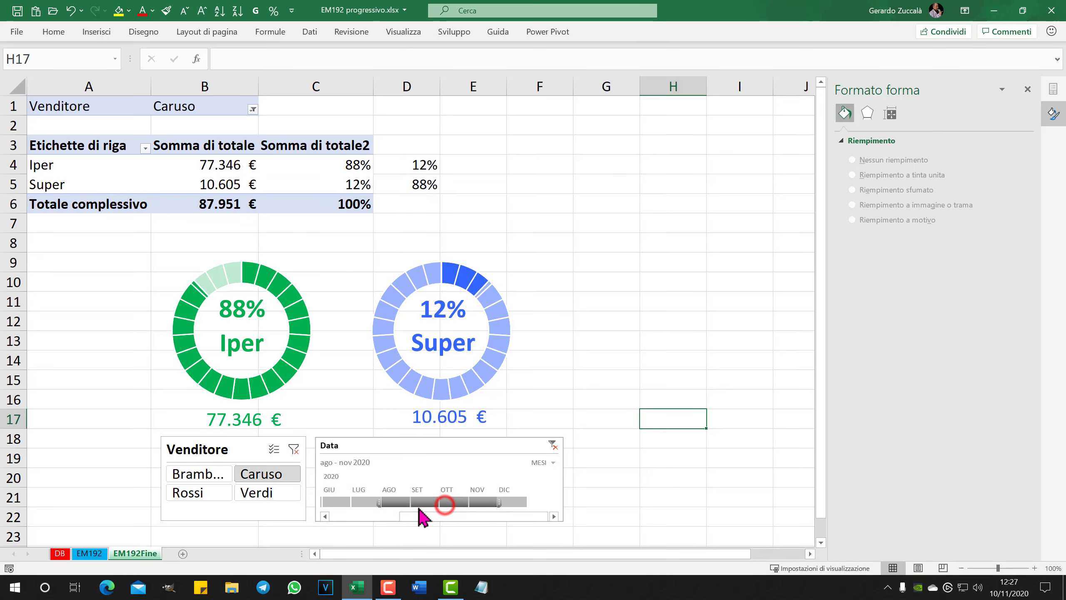
Step: Switch between Brambilla and Verdi, then clear the seller filter to show all sellers
click(197, 477)
click(256, 492)
click(208, 473)
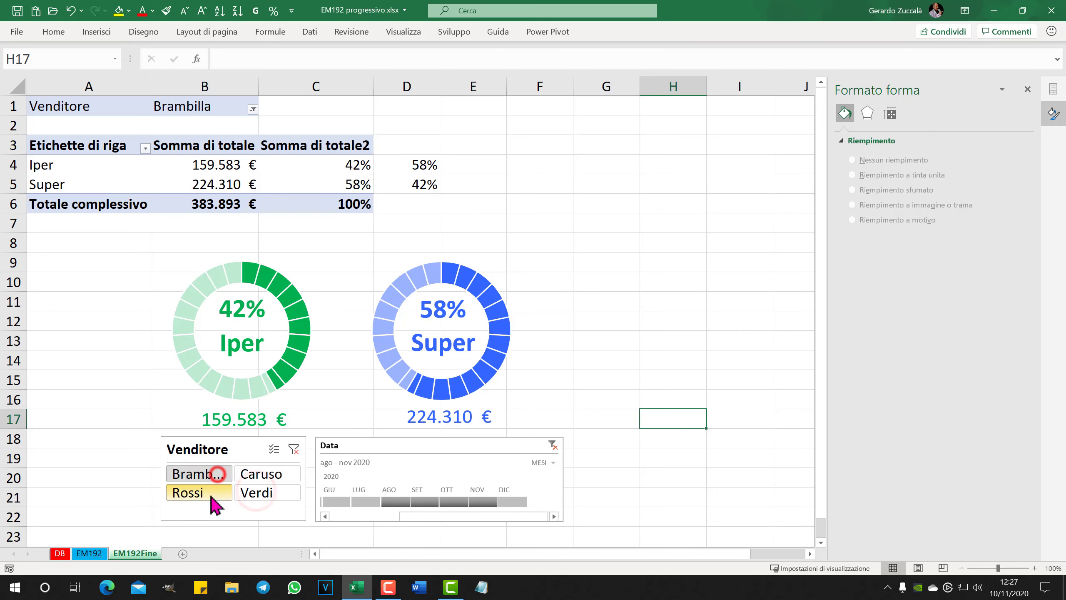
click(294, 451)
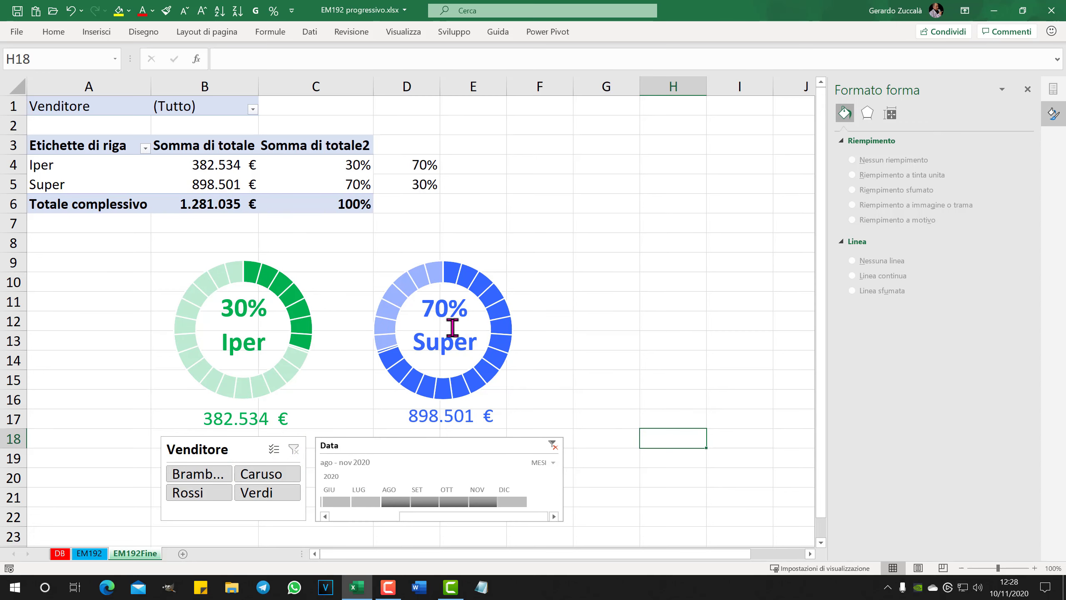
drag(56, 108, 435, 203)
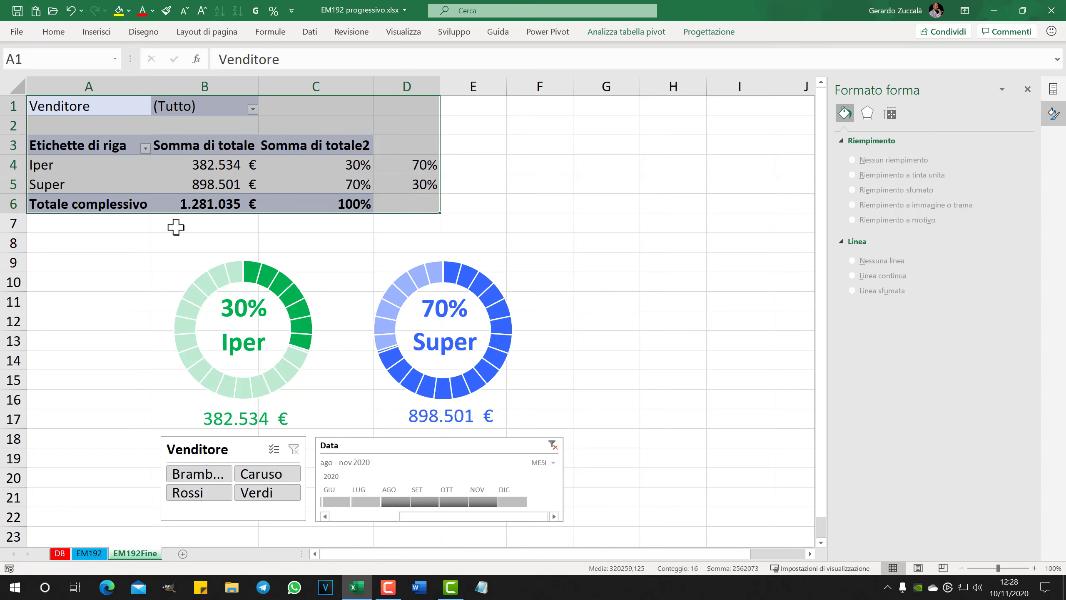
drag(10, 205, 8, 107)
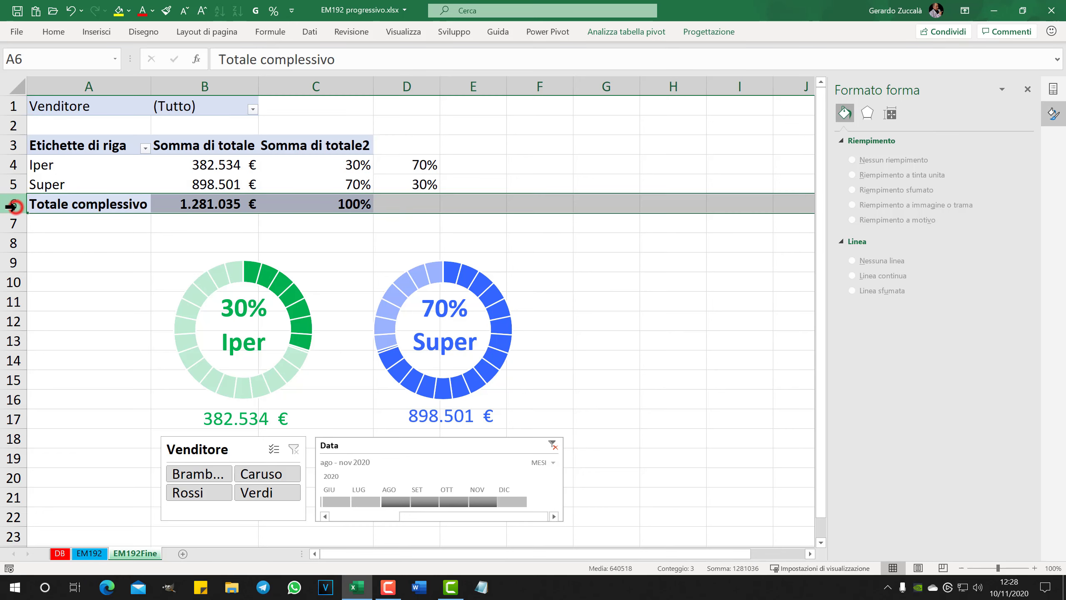
right_click(9, 106)
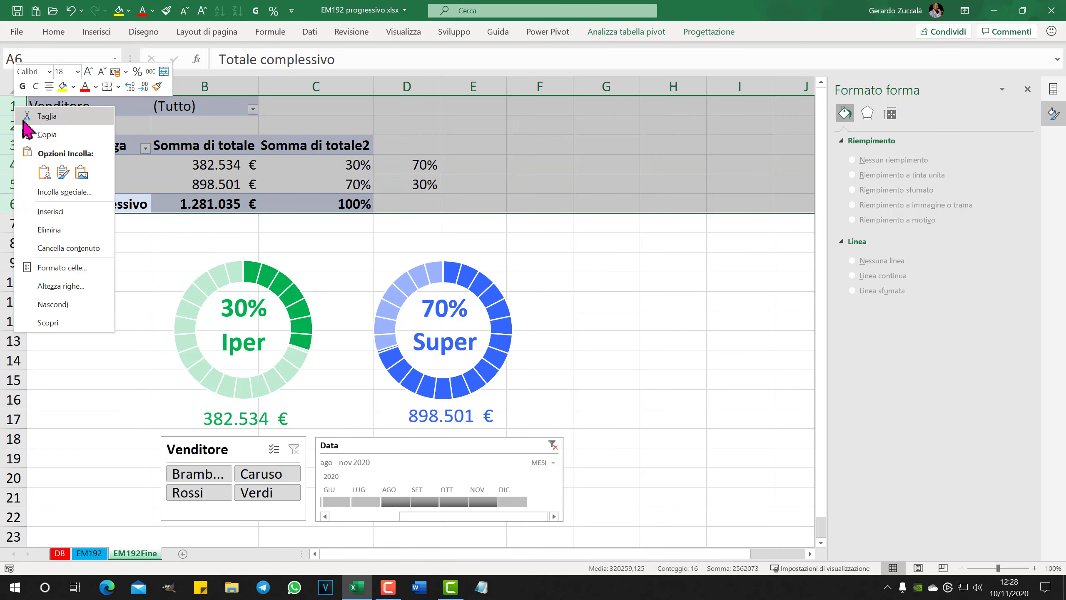
click(54, 305)
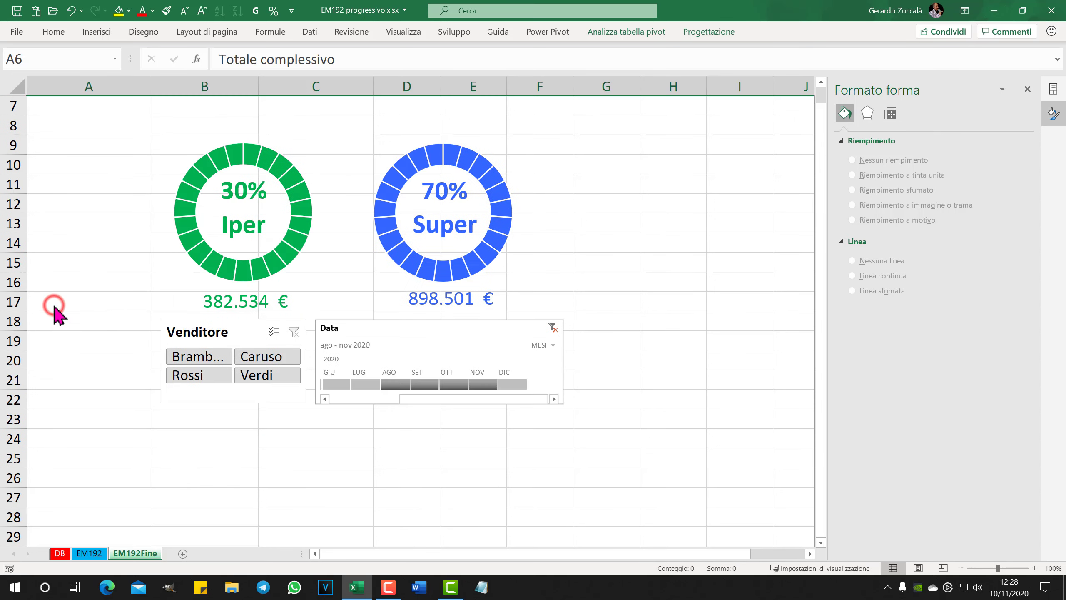
click(264, 356)
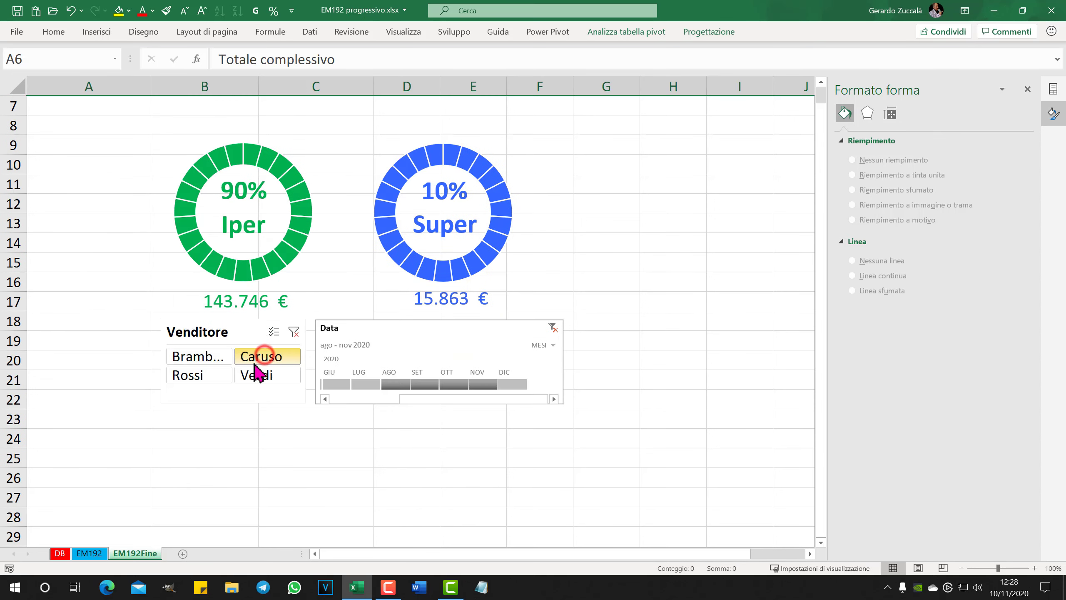
click(208, 357)
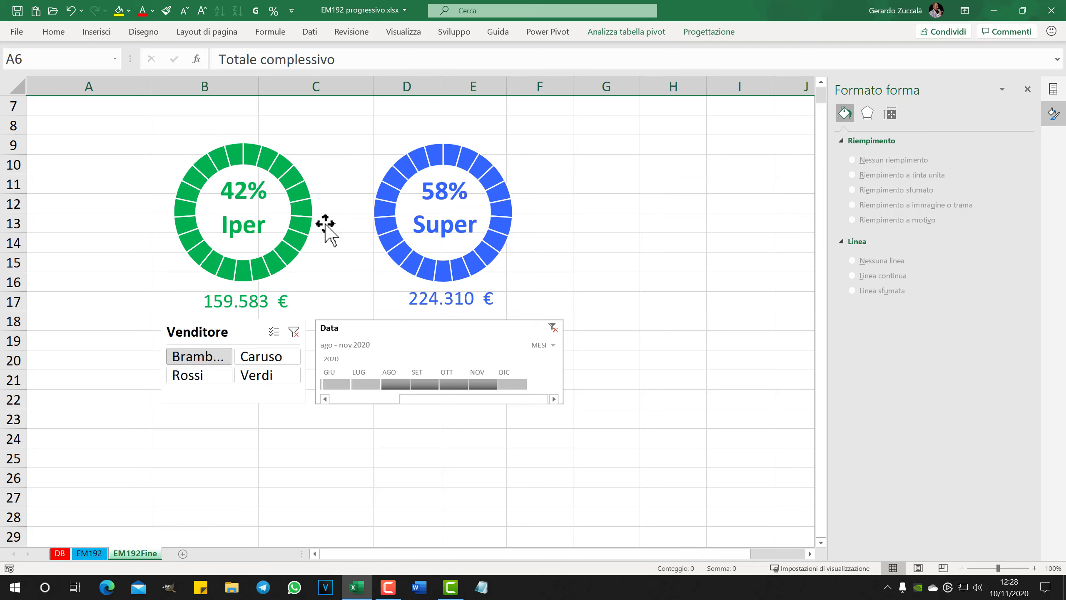
click(252, 192)
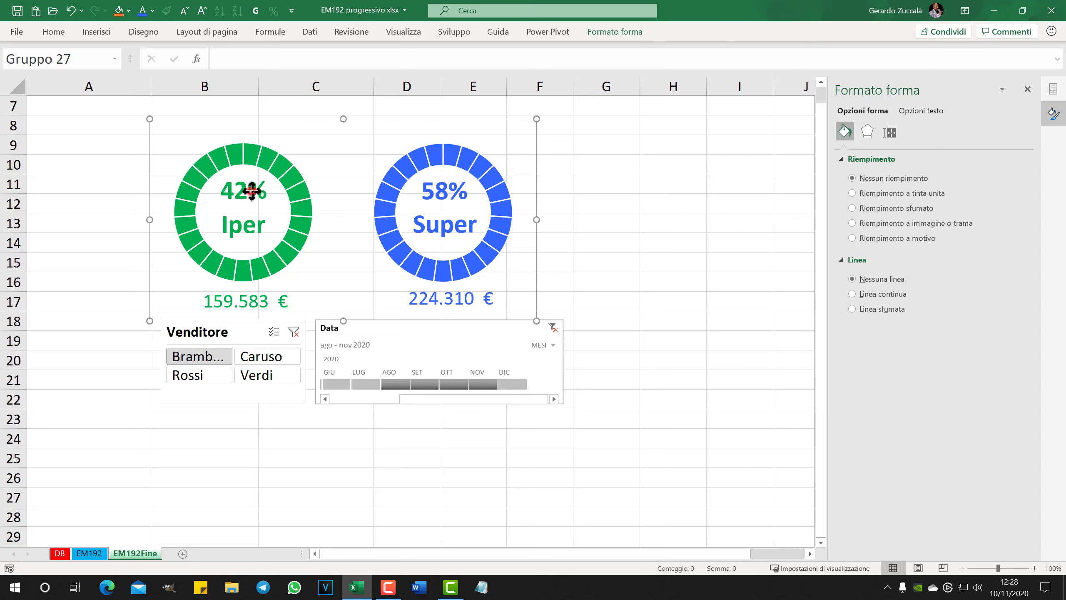
click(250, 309)
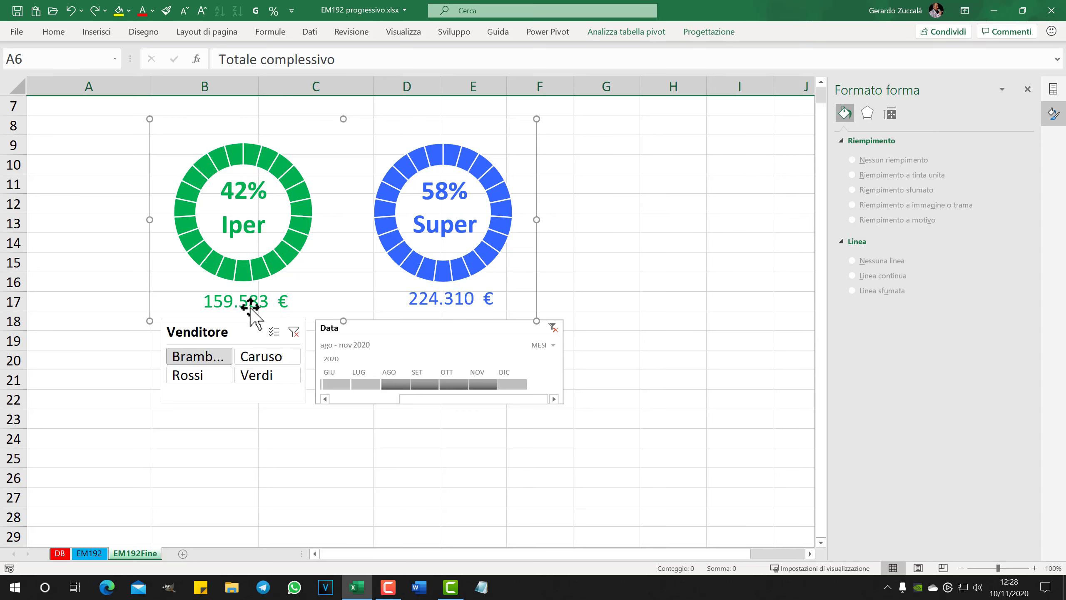
scroll(232, 328, down, 2)
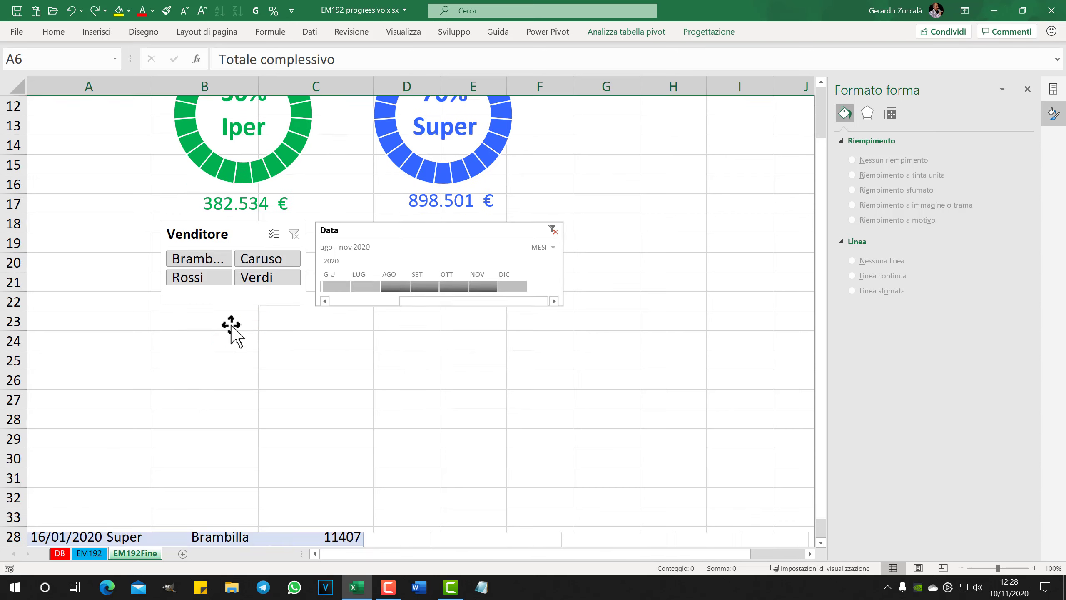
scroll(118, 305, up, 2)
click(110, 281)
scroll(126, 269, up, 2)
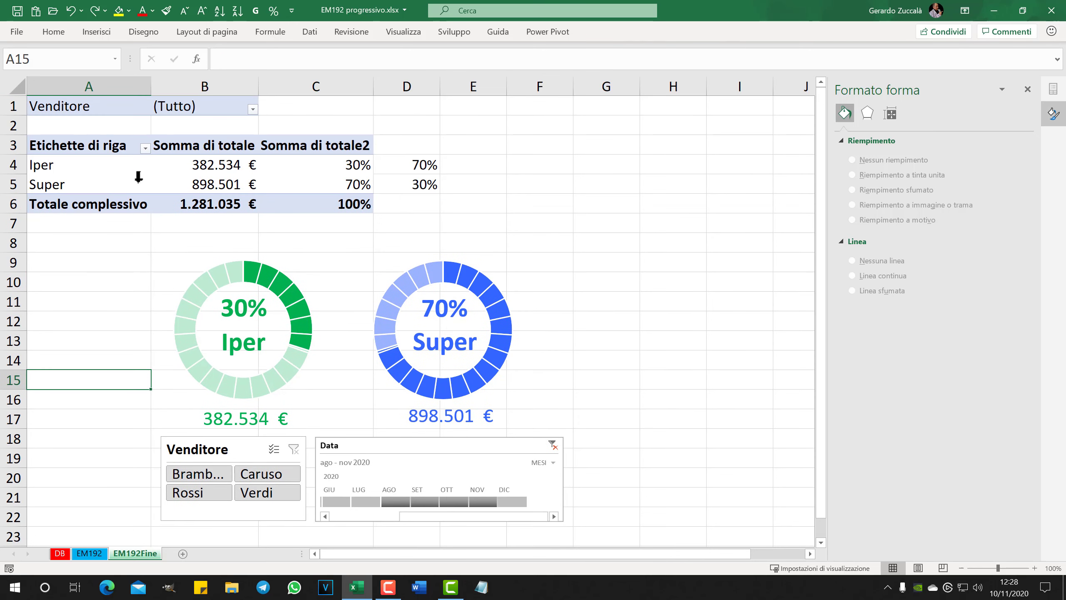
Step: Try selecting the chart group, Venditore slicer and Data timeline together, then cancel
click(181, 441)
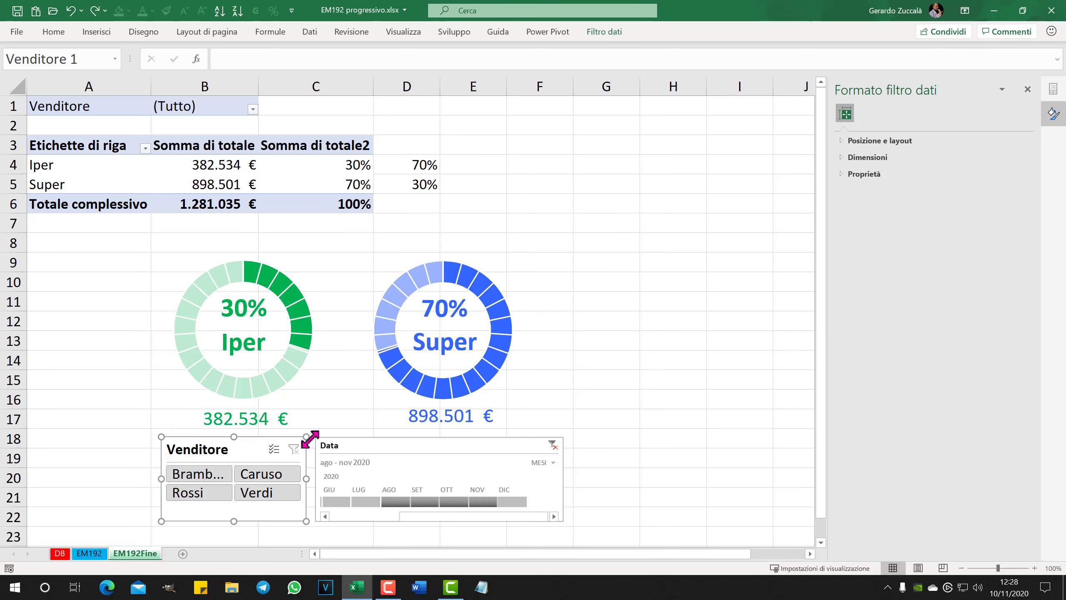
click(359, 439)
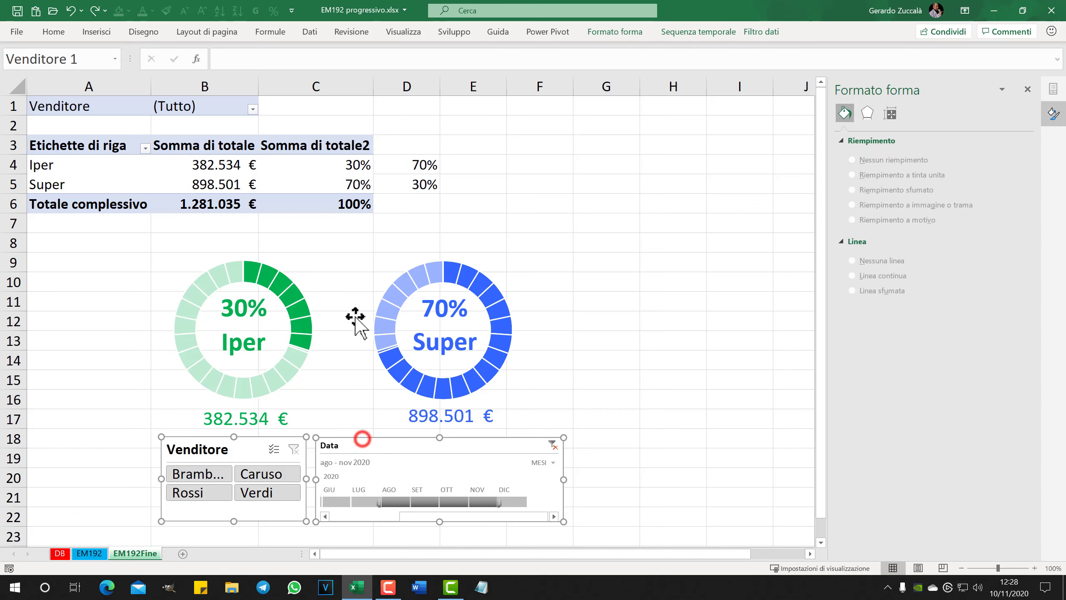
click(340, 262)
click(335, 255)
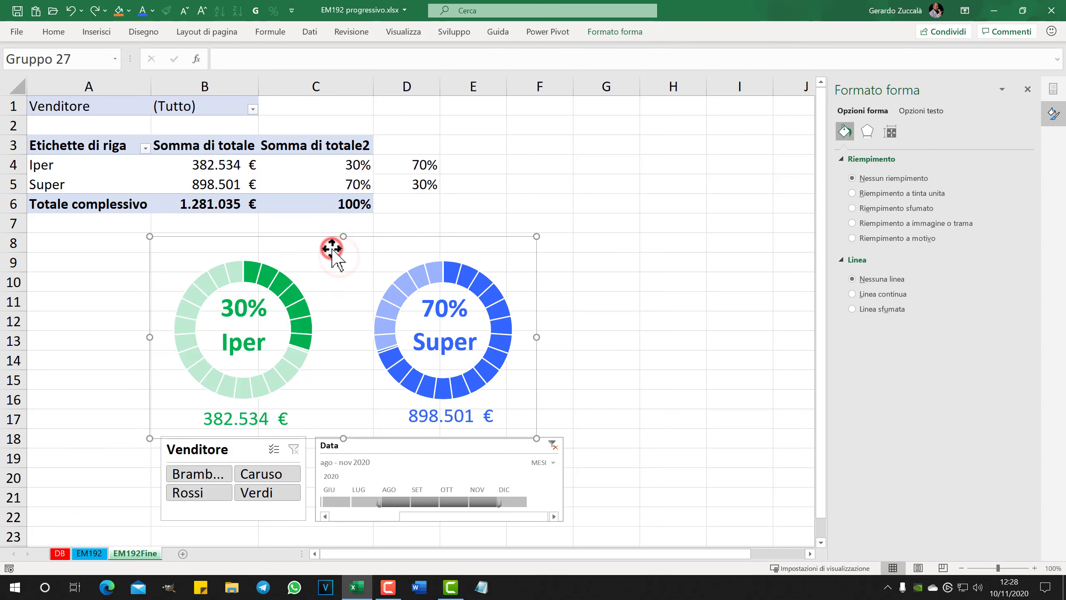
ctrl+click(233, 454)
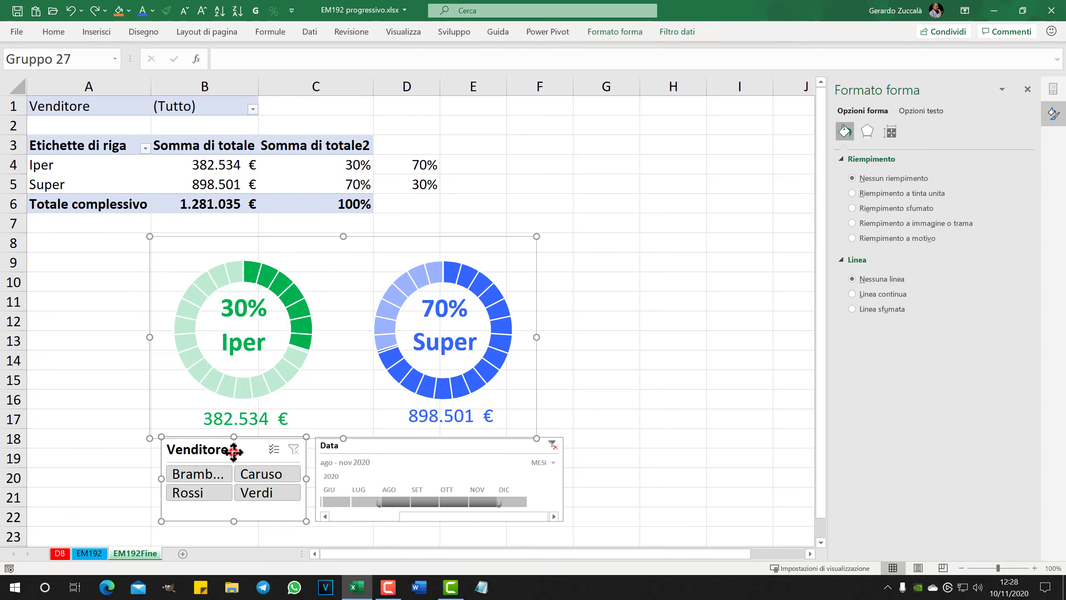
ctrl+click(360, 447)
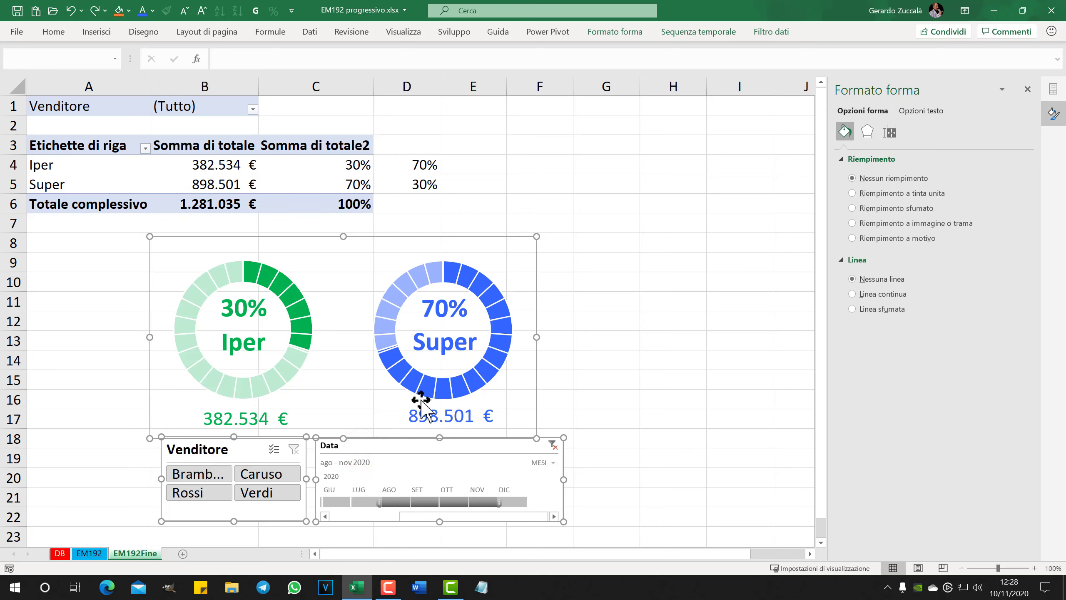
key(Escape)
Step: Adjust the Data timeline's width so its right edge lines up with the charts
click(562, 474)
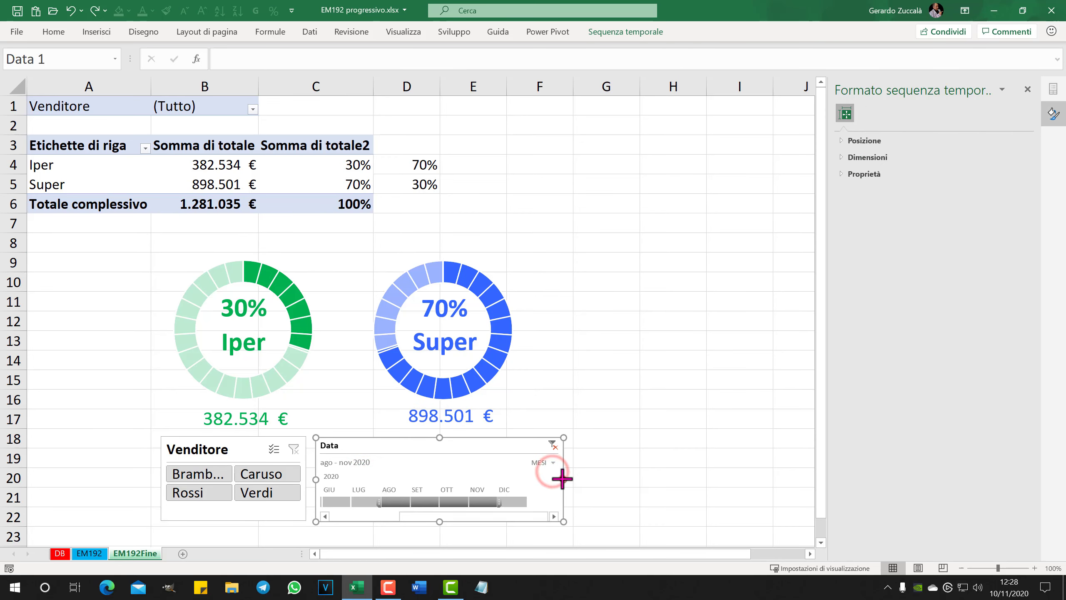
drag(563, 480, 519, 479)
click(499, 374)
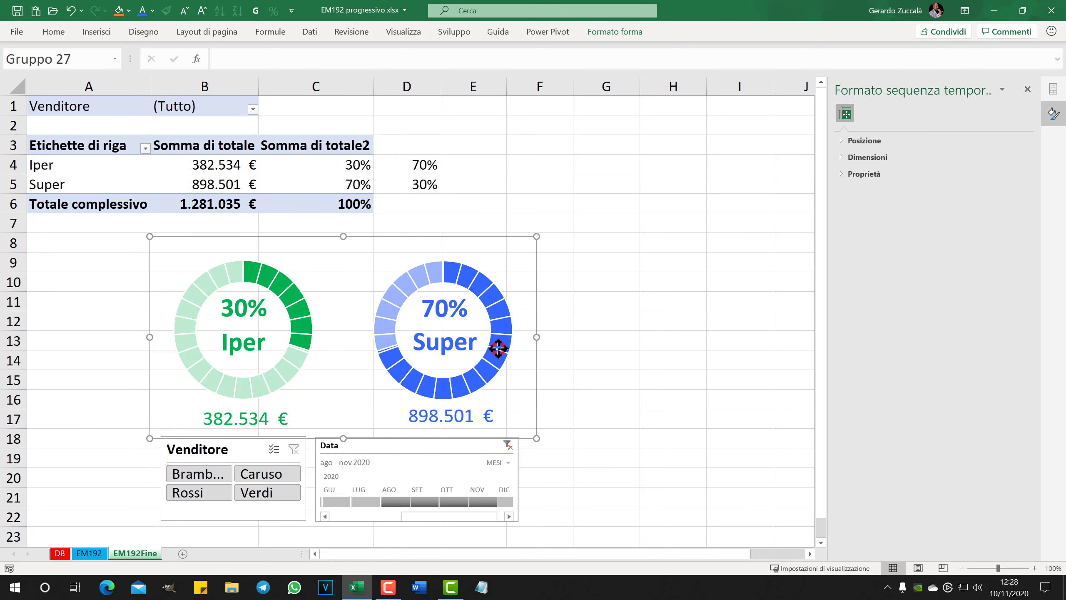
click(519, 479)
click(519, 478)
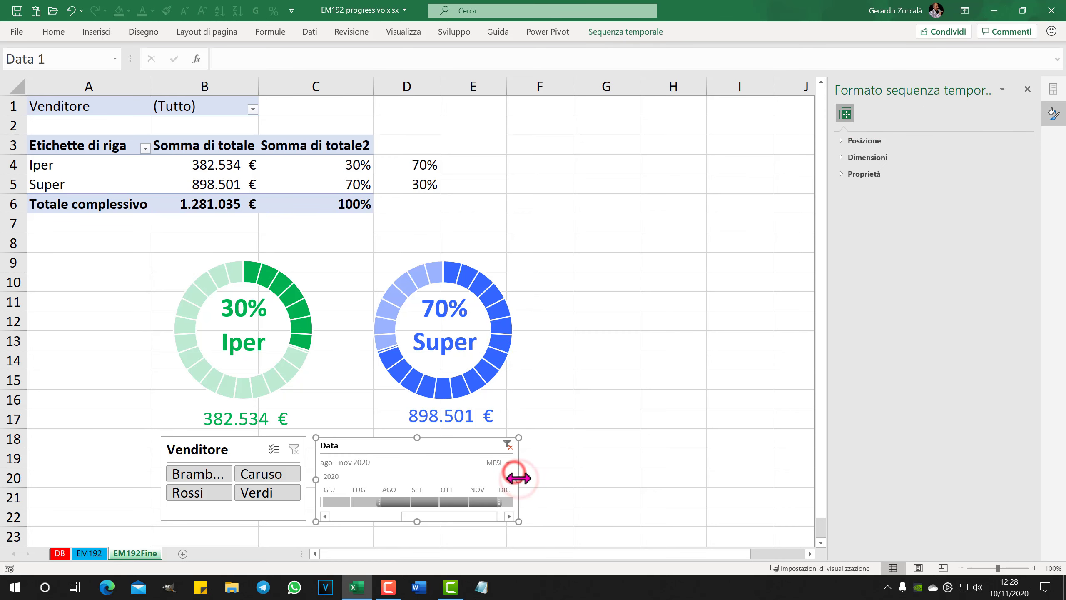
drag(519, 480, 531, 479)
click(510, 350)
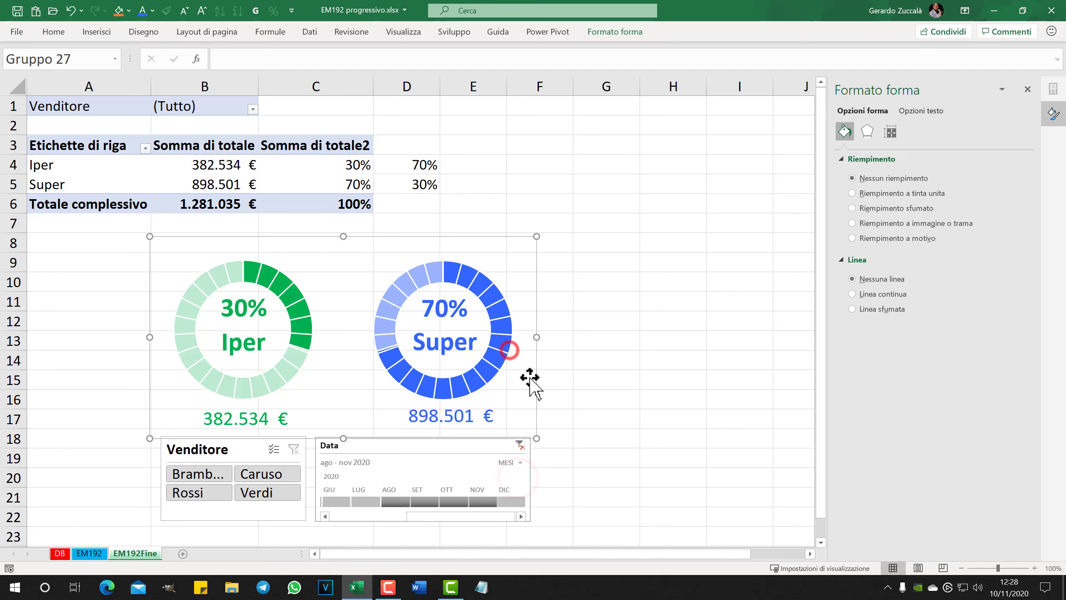
click(532, 476)
click(525, 474)
drag(532, 479, 541, 479)
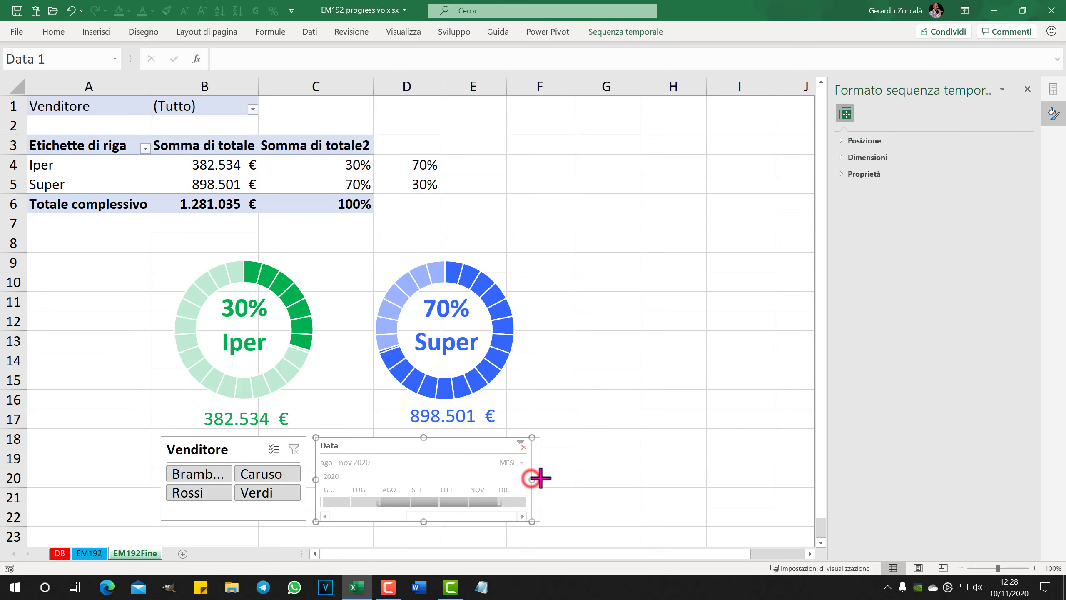
Step: Group the donut charts, Venditore slicer and Data timeline into one object
click(297, 253)
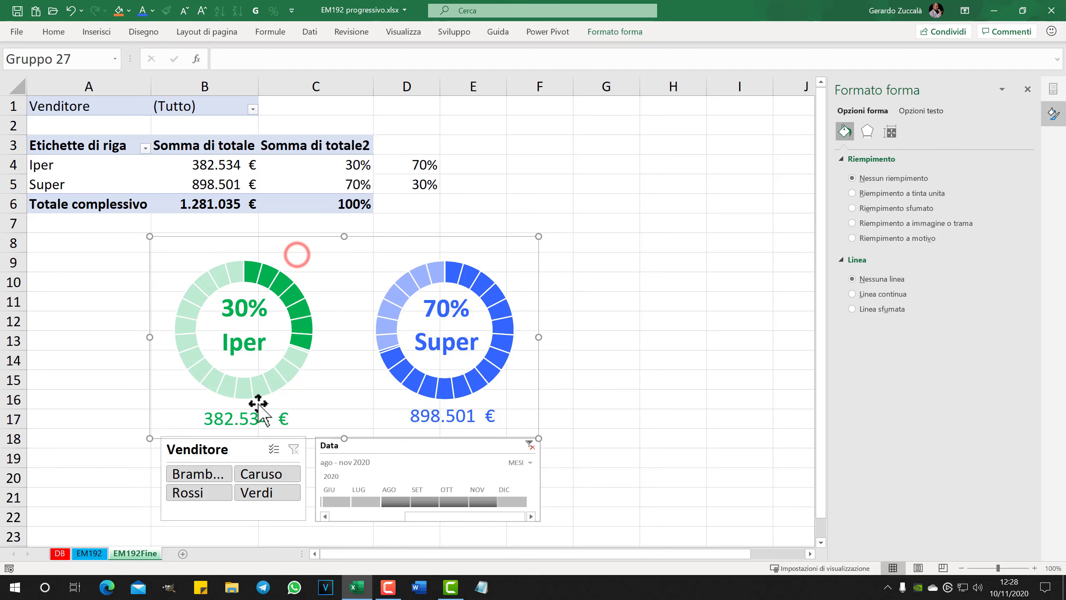
ctrl+click(198, 449)
ctrl+click(340, 446)
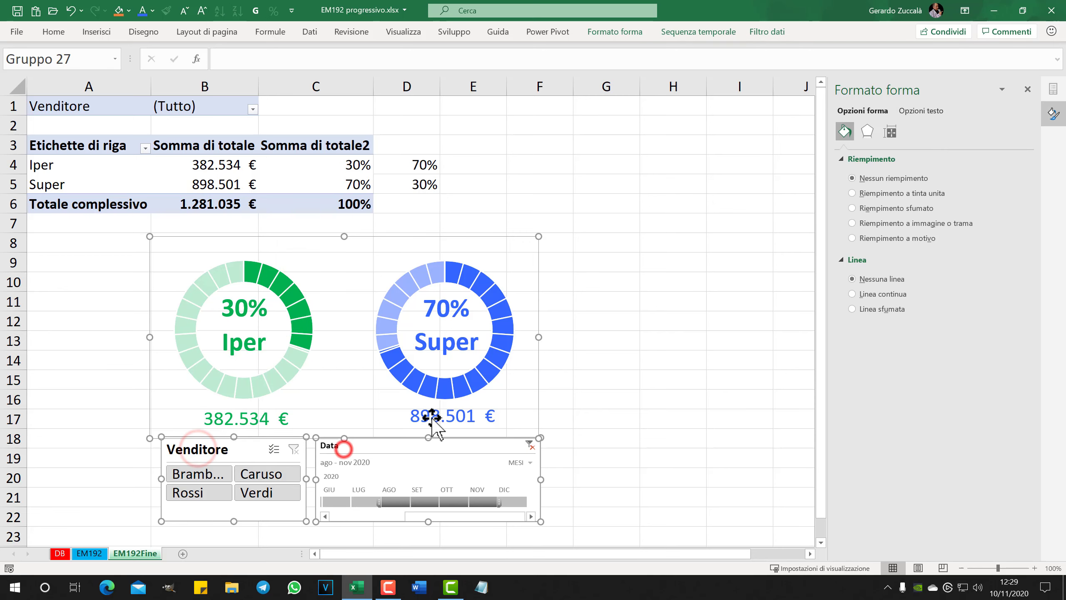
click(629, 32)
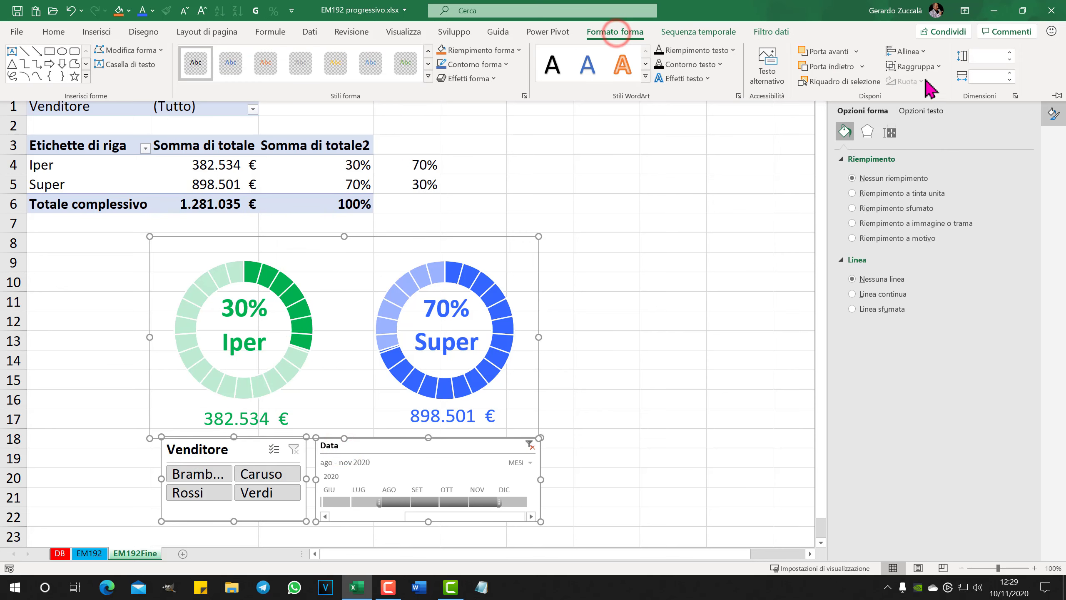
click(916, 67)
click(923, 85)
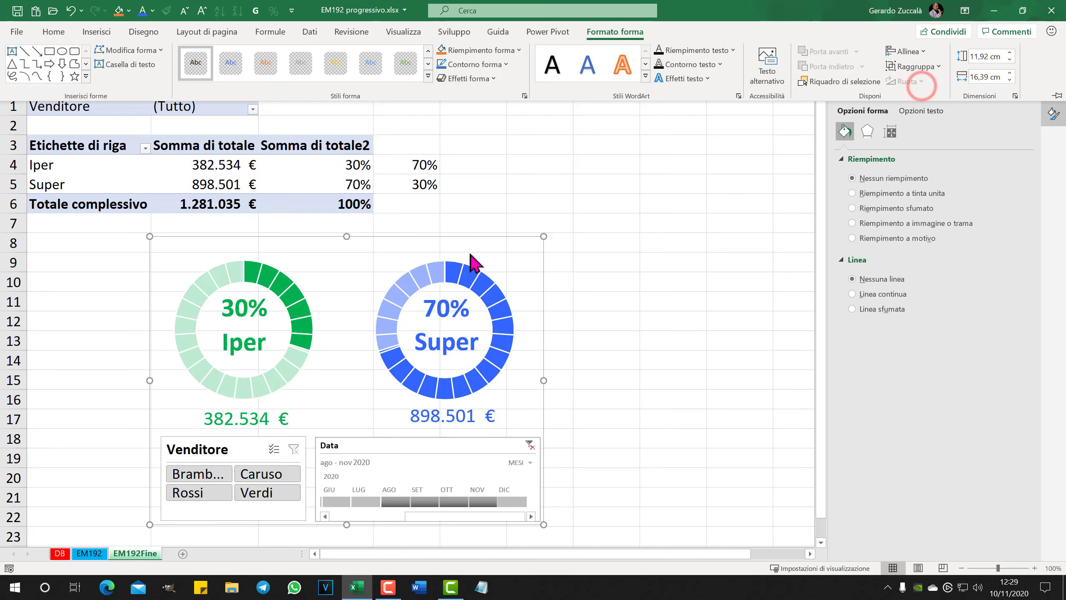
Step: Copy the whole dashboard group
right_click(408, 240)
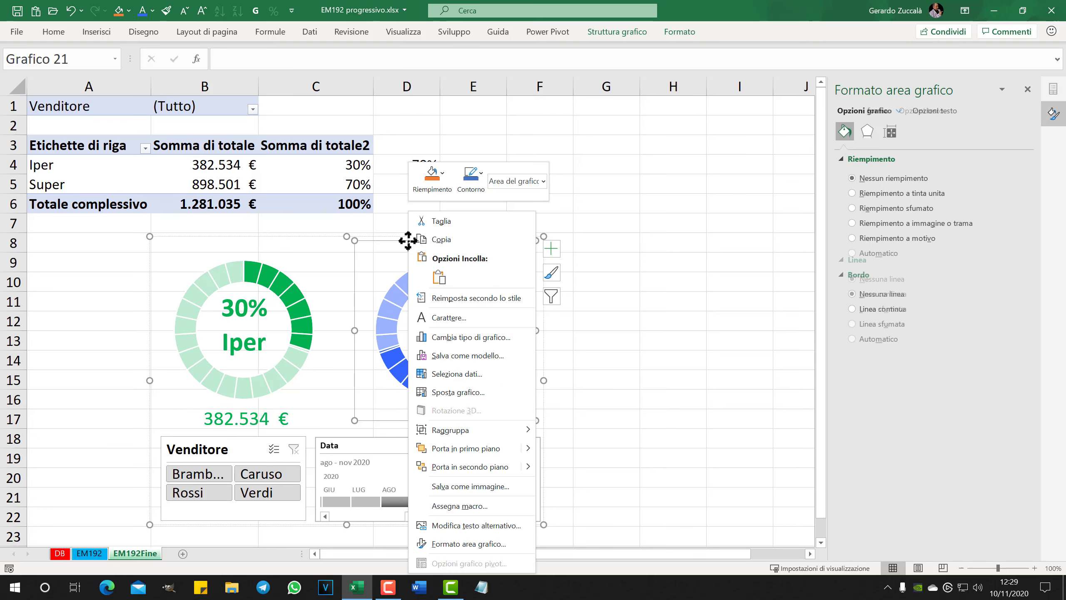
key(Escape)
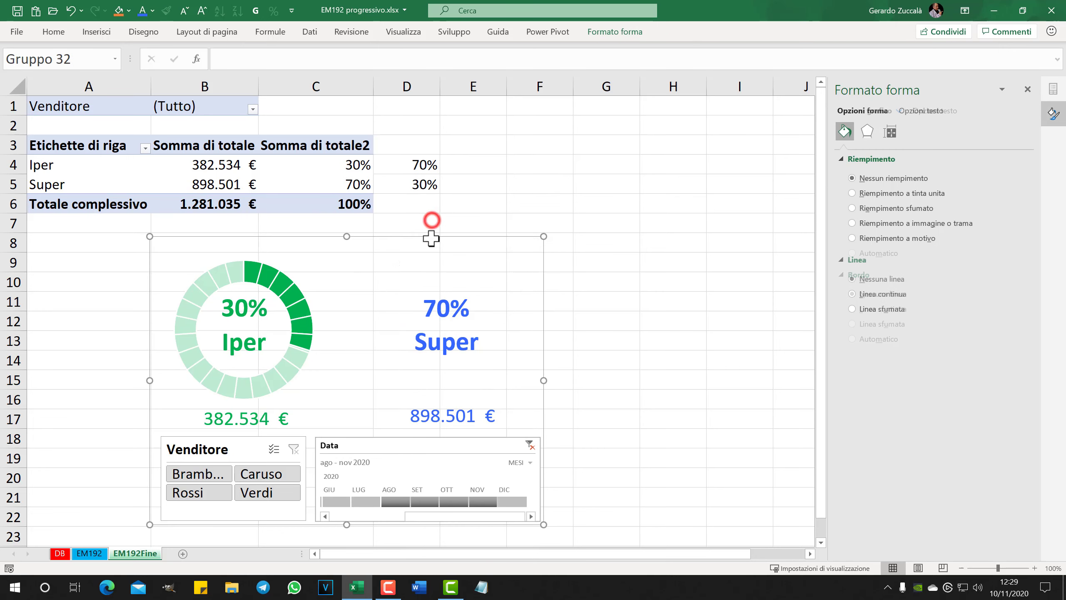
click(443, 252)
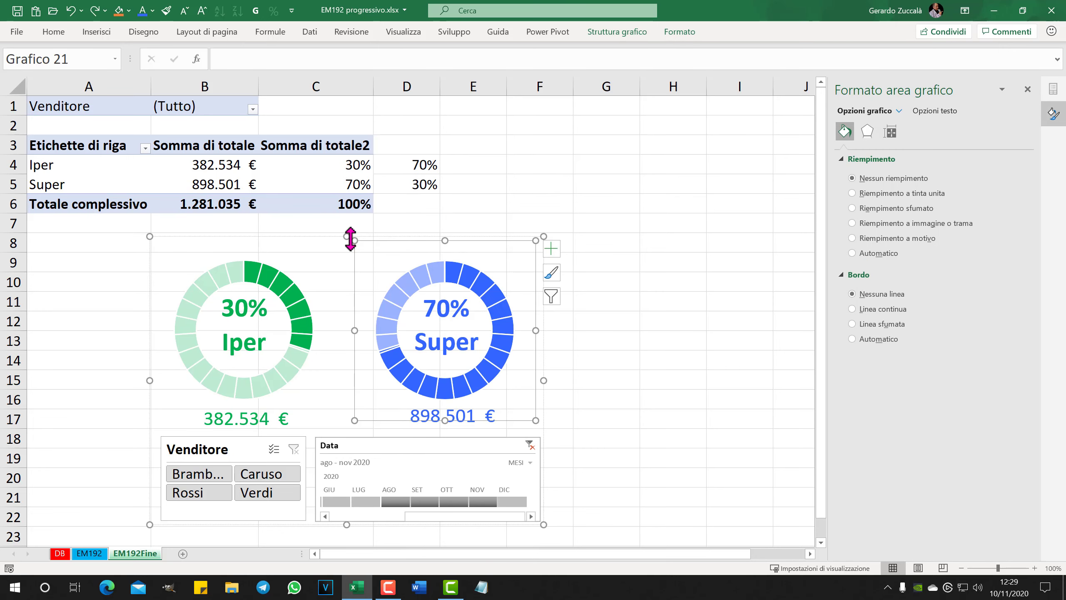
click(554, 477)
click(333, 239)
click(296, 321)
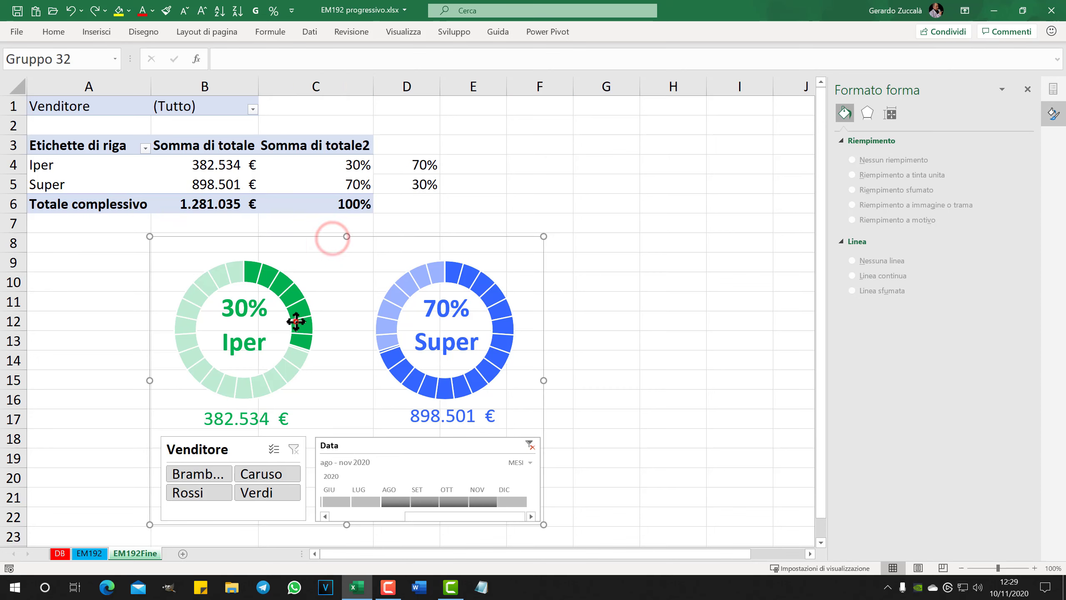
right_click(334, 238)
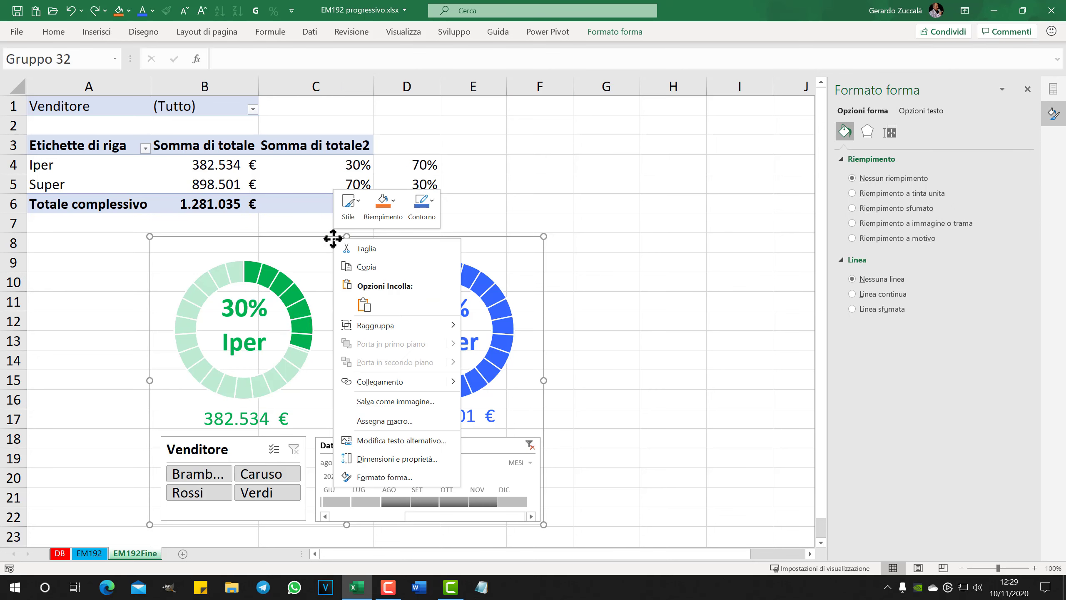
click(358, 266)
Step: Paste the dashboard onto new sheet Foglio3 and test the Verdi and Caruso seller filters
click(182, 554)
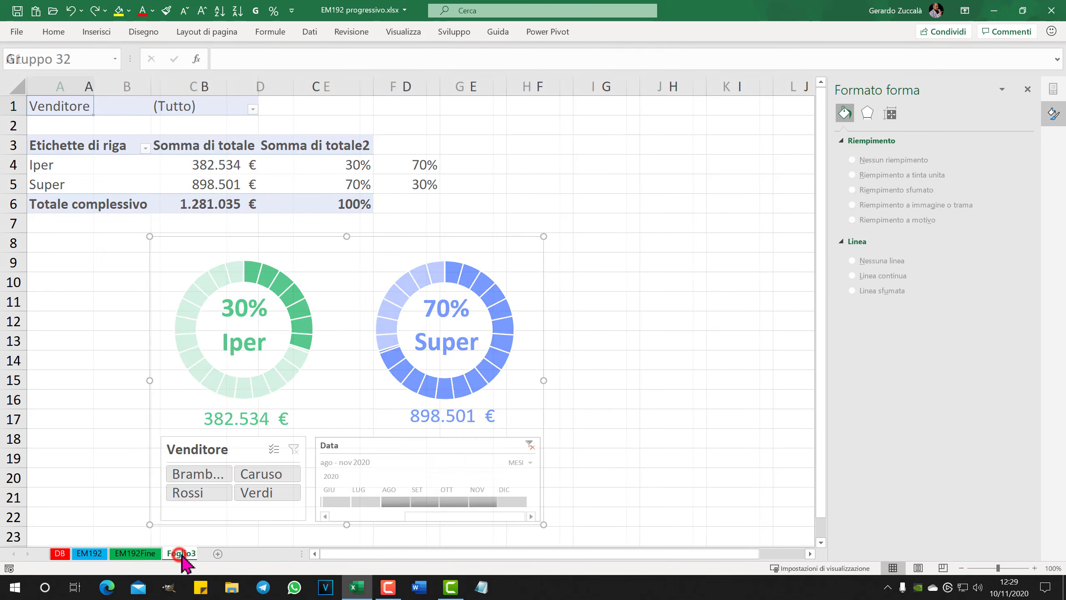
key(ctrl+v)
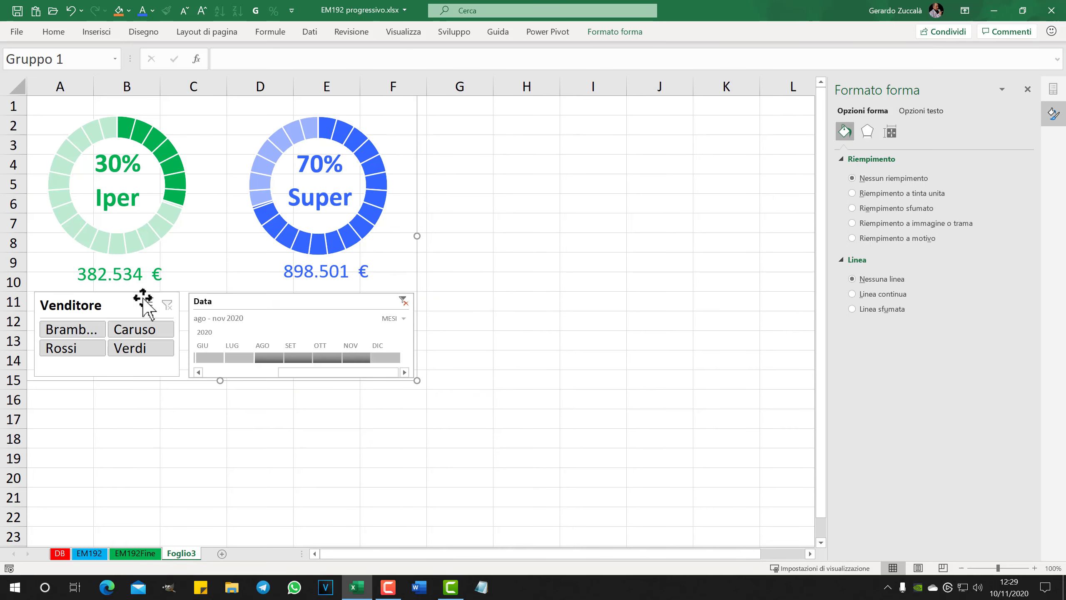
click(139, 332)
click(136, 348)
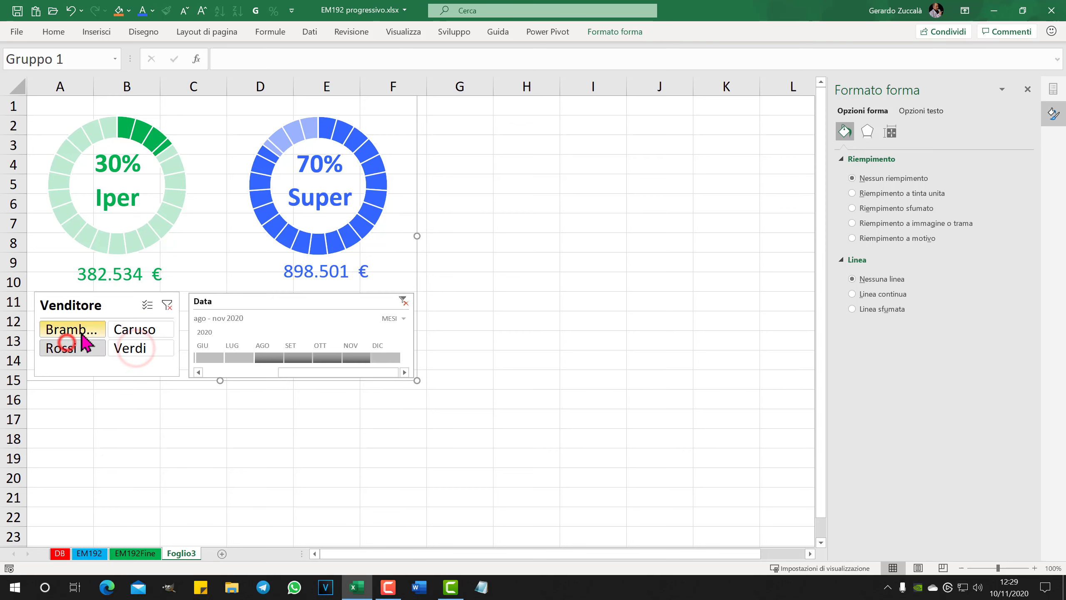
click(134, 330)
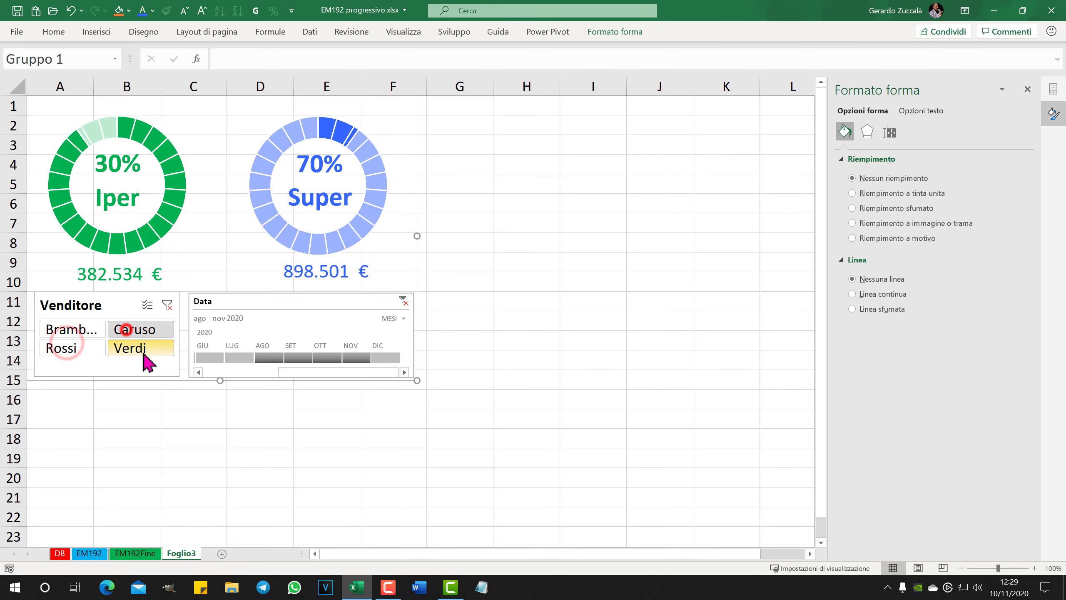
Step: Filter the pasted dashboard to Brambilla and April 2020, then select the 70% label
click(311, 357)
drag(338, 358, 275, 360)
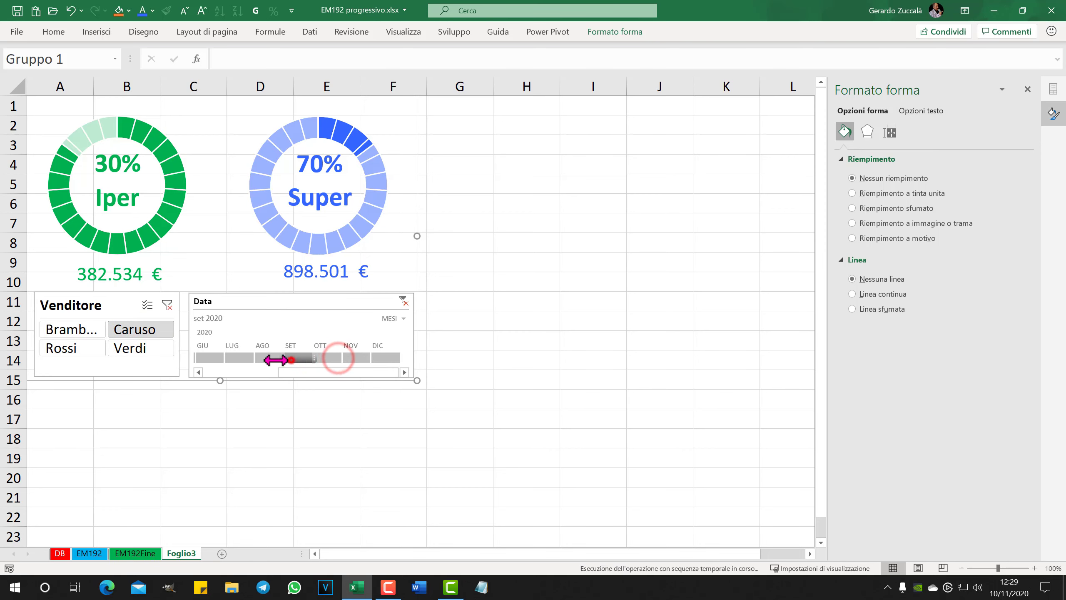
click(260, 372)
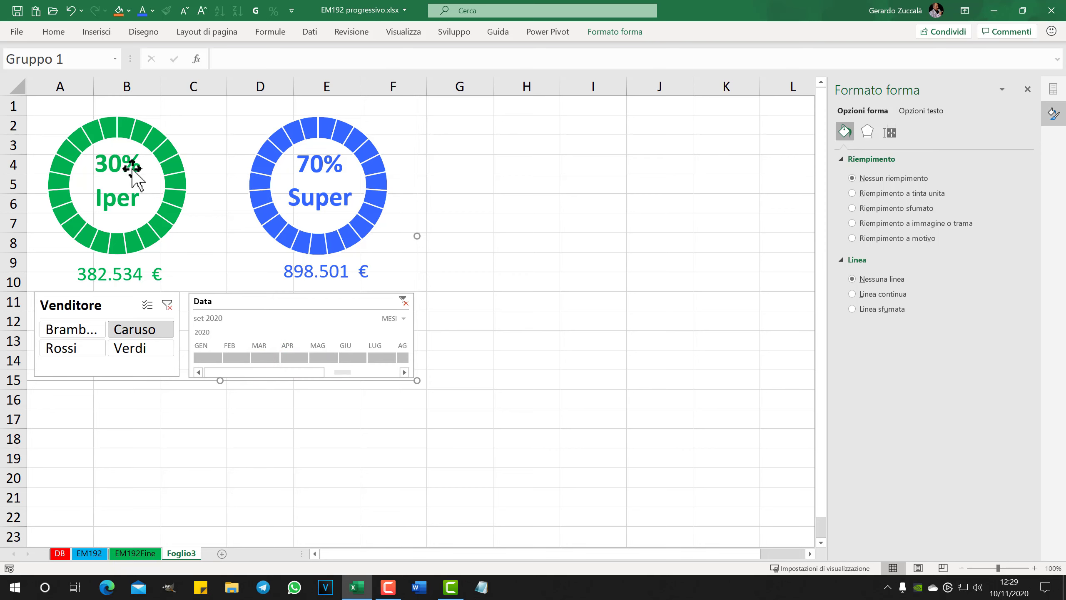
click(134, 347)
click(71, 330)
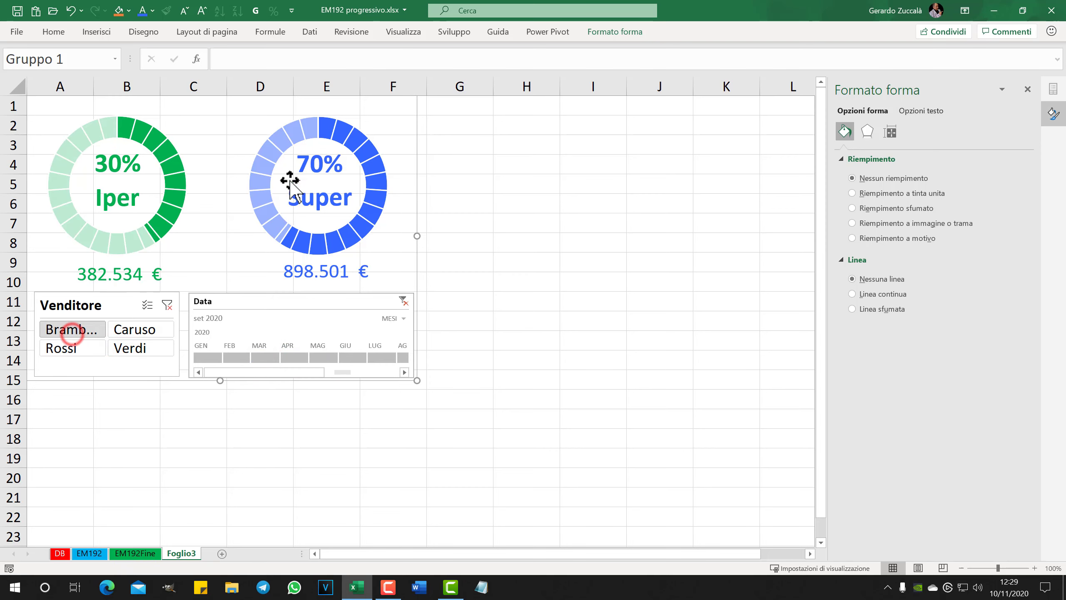
click(294, 357)
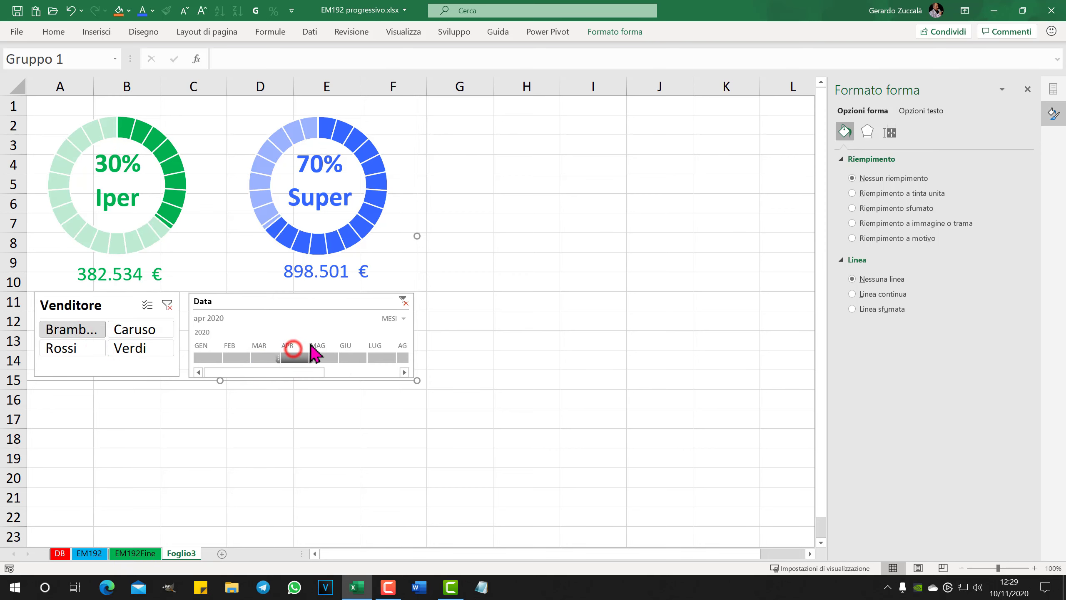
click(313, 168)
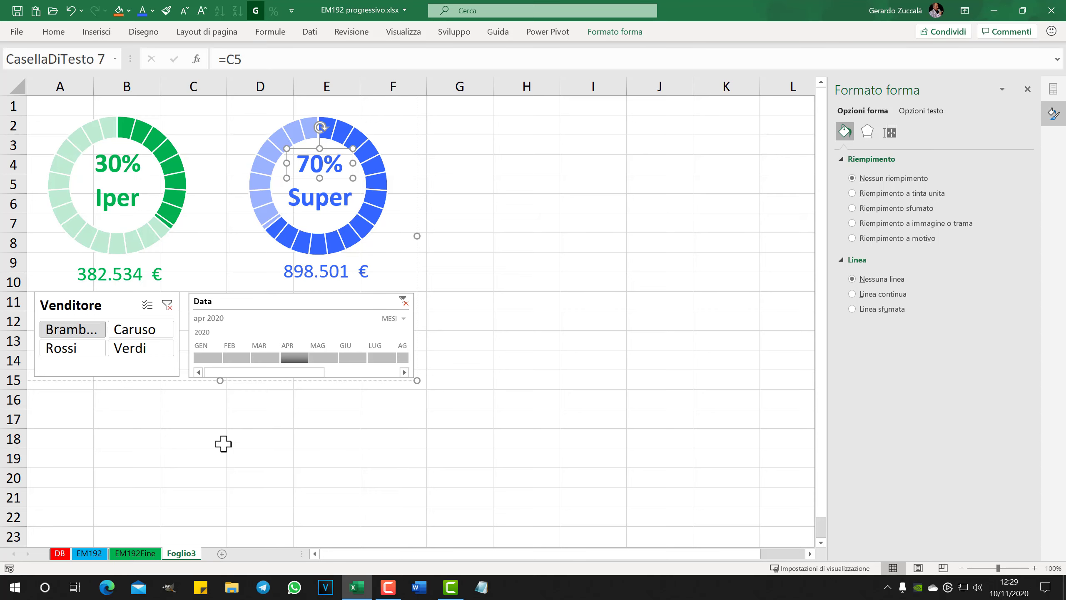
click(131, 553)
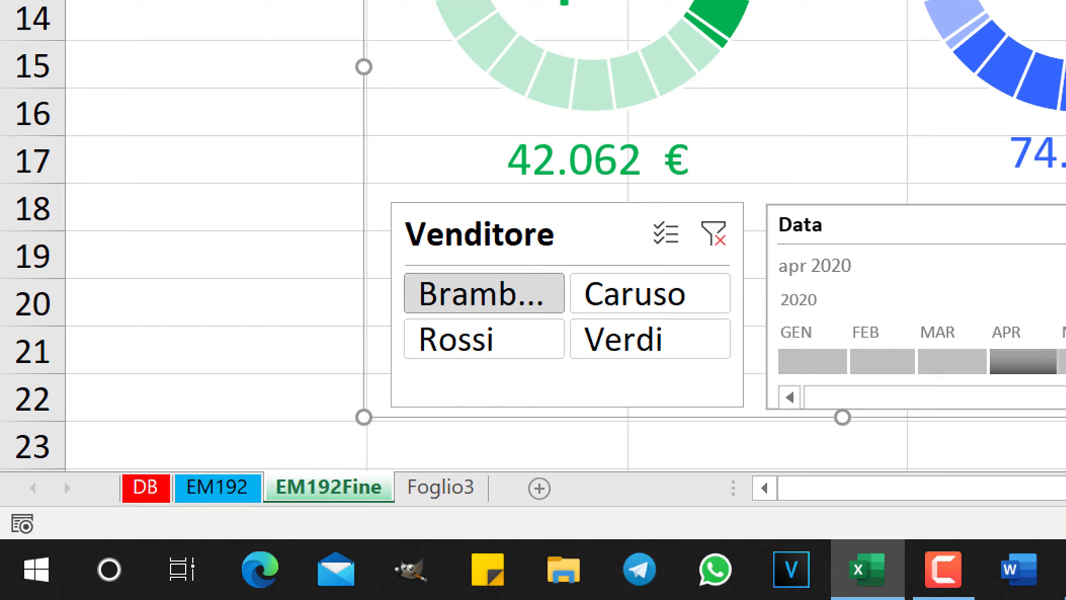
right_click(329, 494)
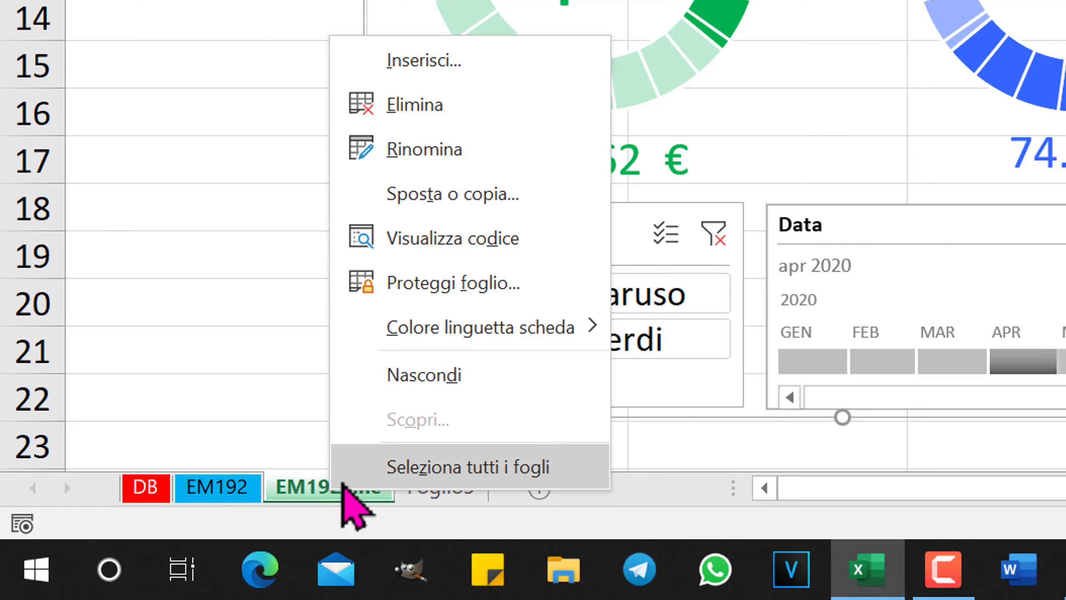
click(424, 163)
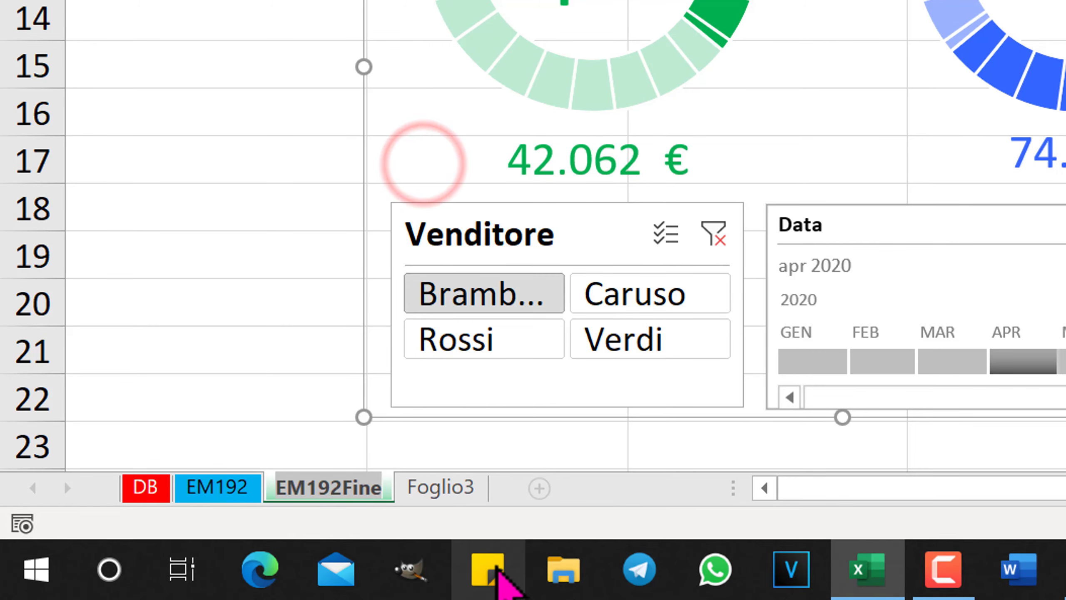
key(Return)
click(452, 479)
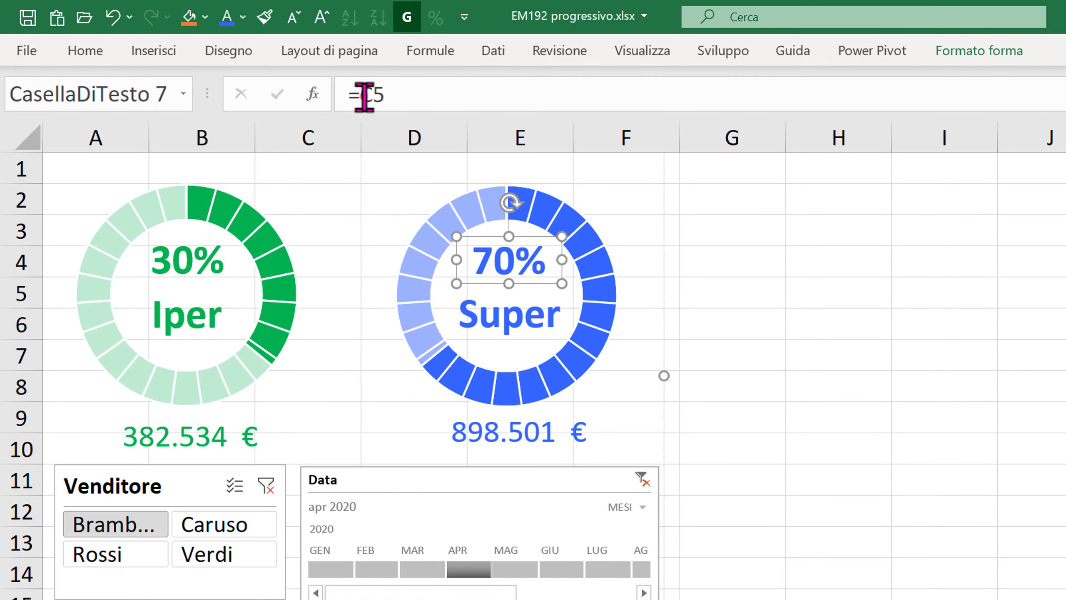
Step: Link the Super percentage label to EM192Fine!C5 and make its 64% text larger and bold
click(364, 94)
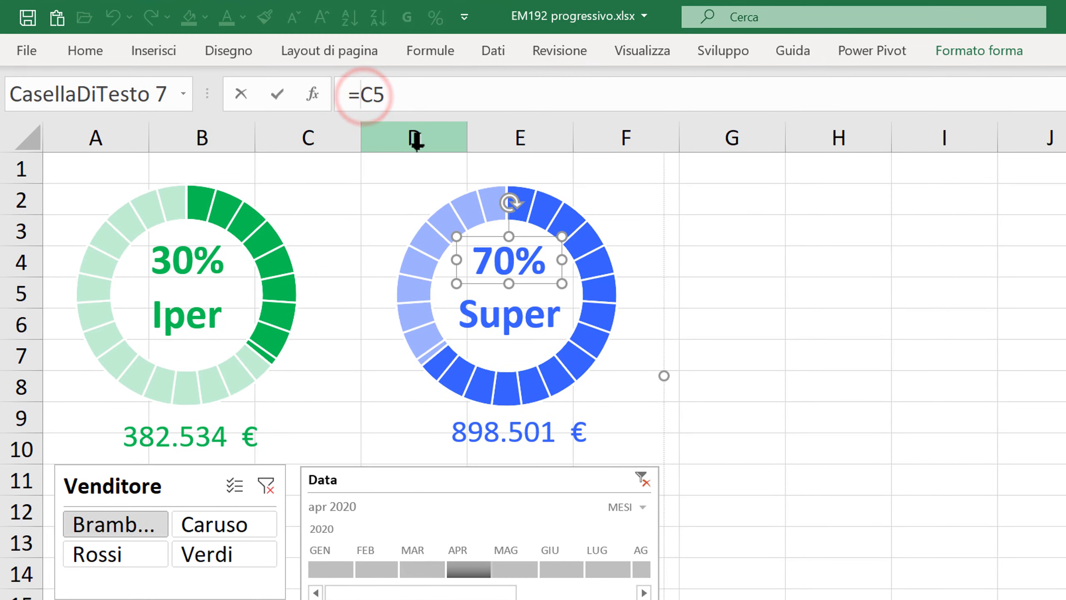
text(EM192Fine!)
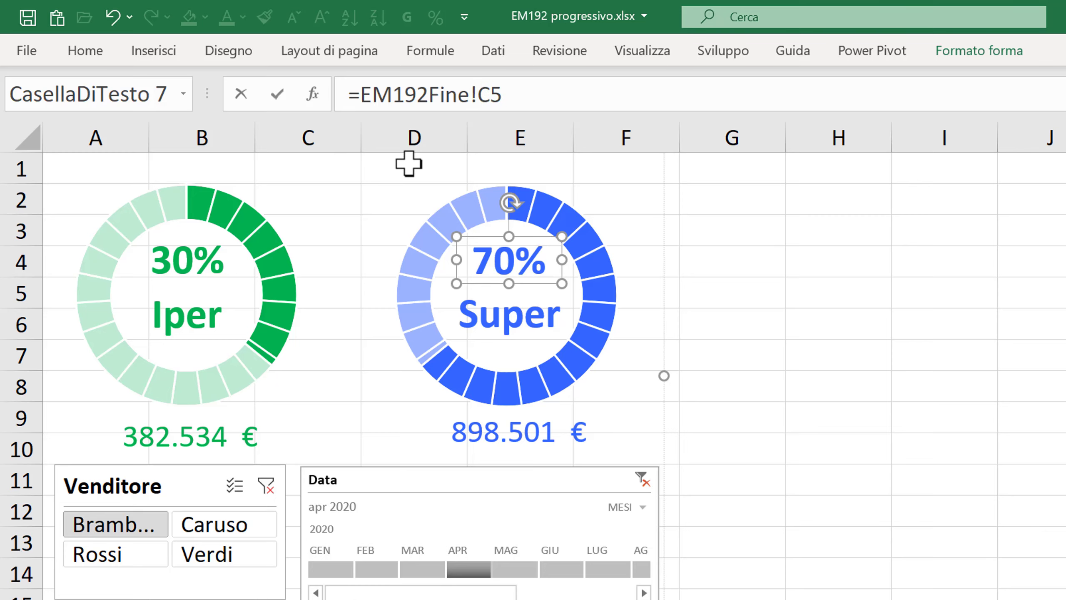
key(Return)
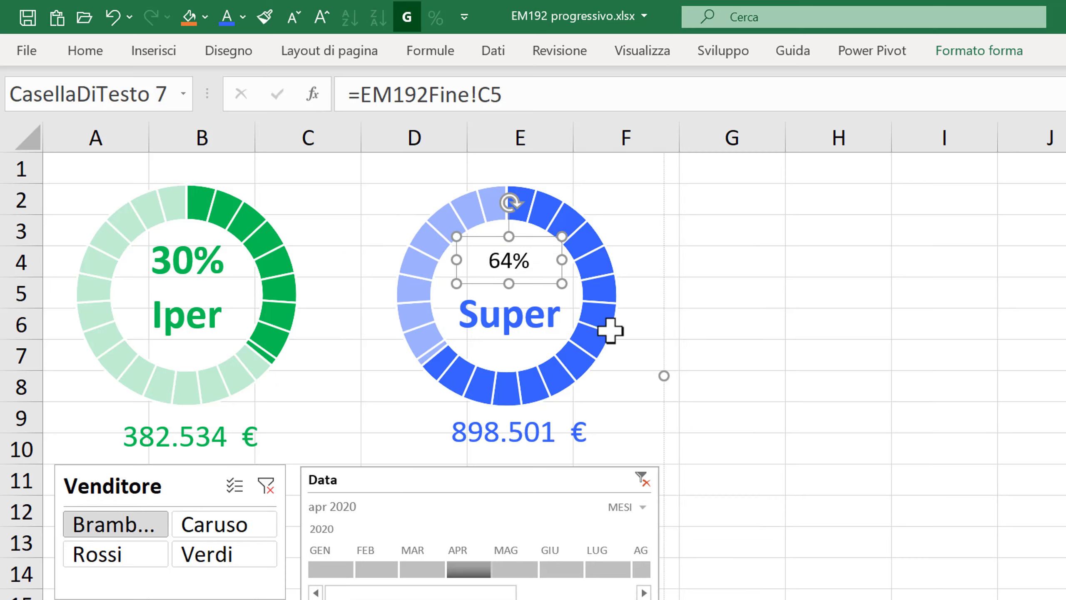
click(501, 317)
click(264, 17)
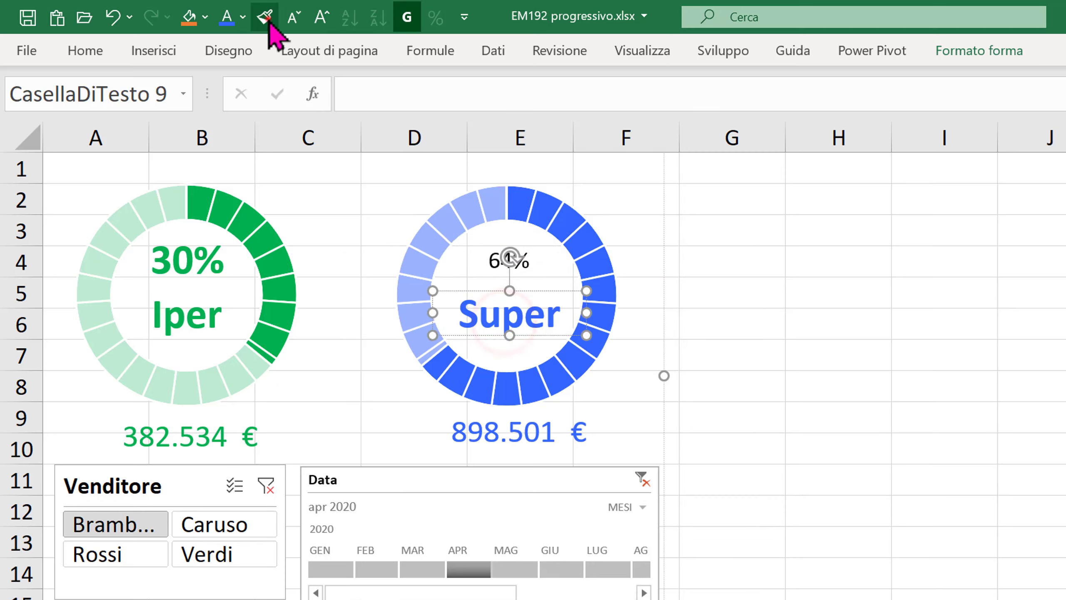
click(499, 244)
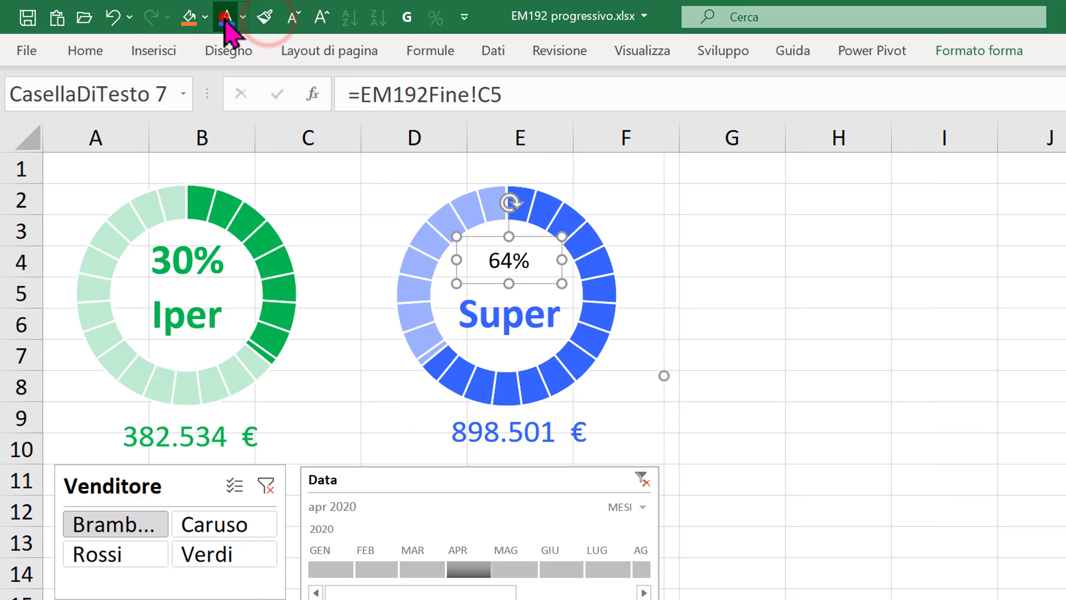
click(319, 17)
click(319, 17)
click(319, 16)
click(319, 17)
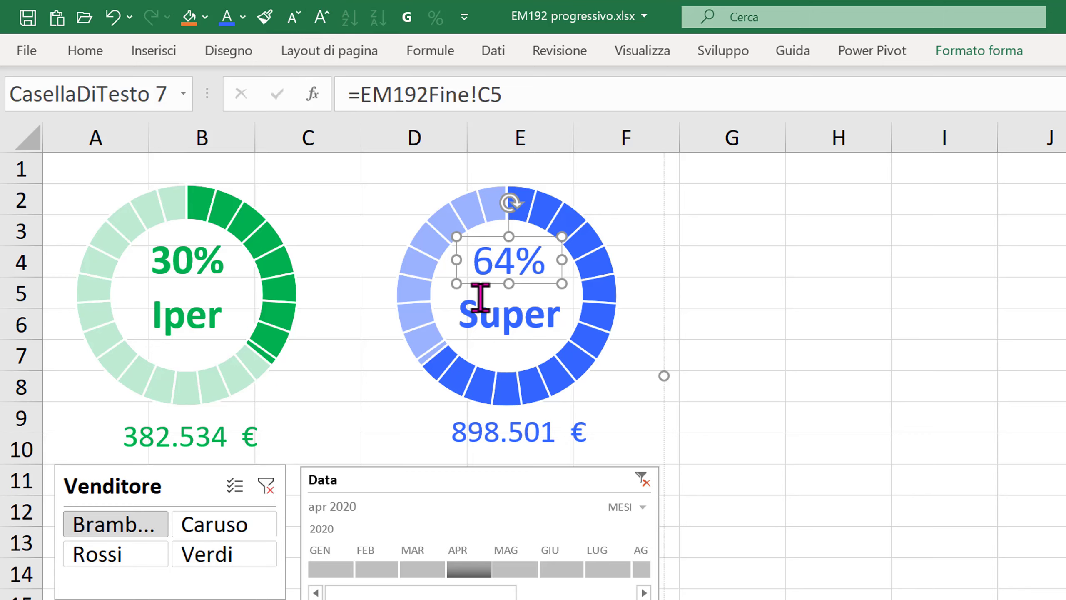
key(ctrl+g)
Step: Link the Iper percentage label to EM192Fine!C4 and format its 36% text to match, in green
click(196, 269)
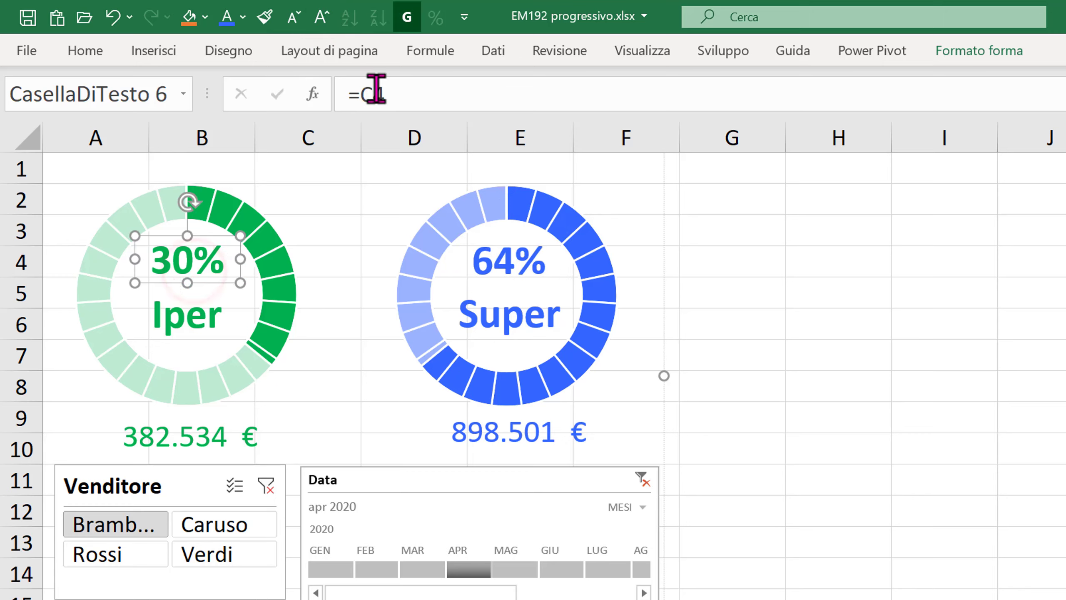
click(359, 92)
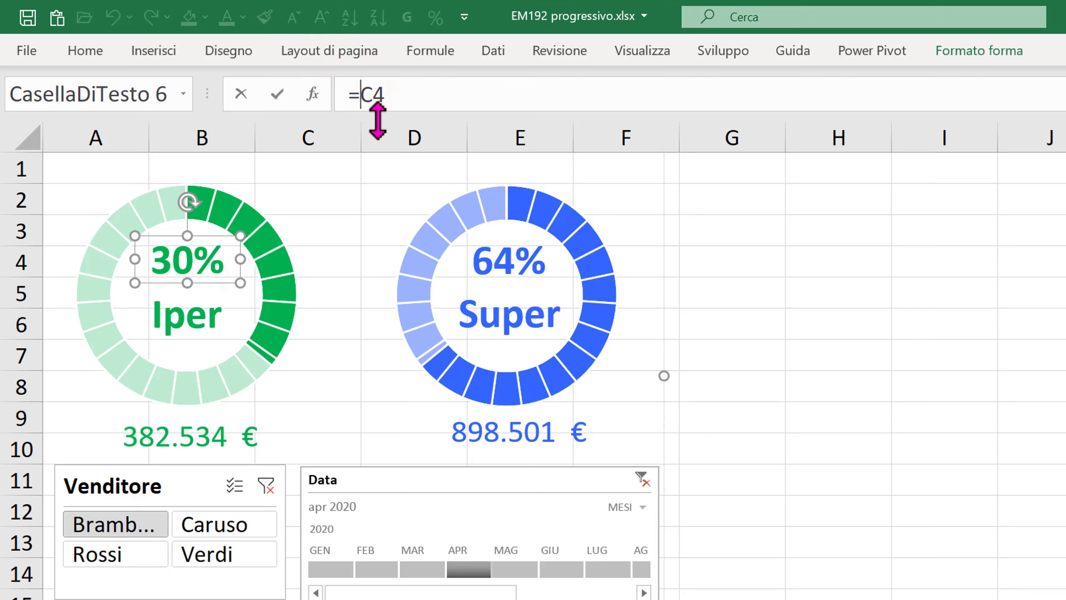
text(EM192Fine)
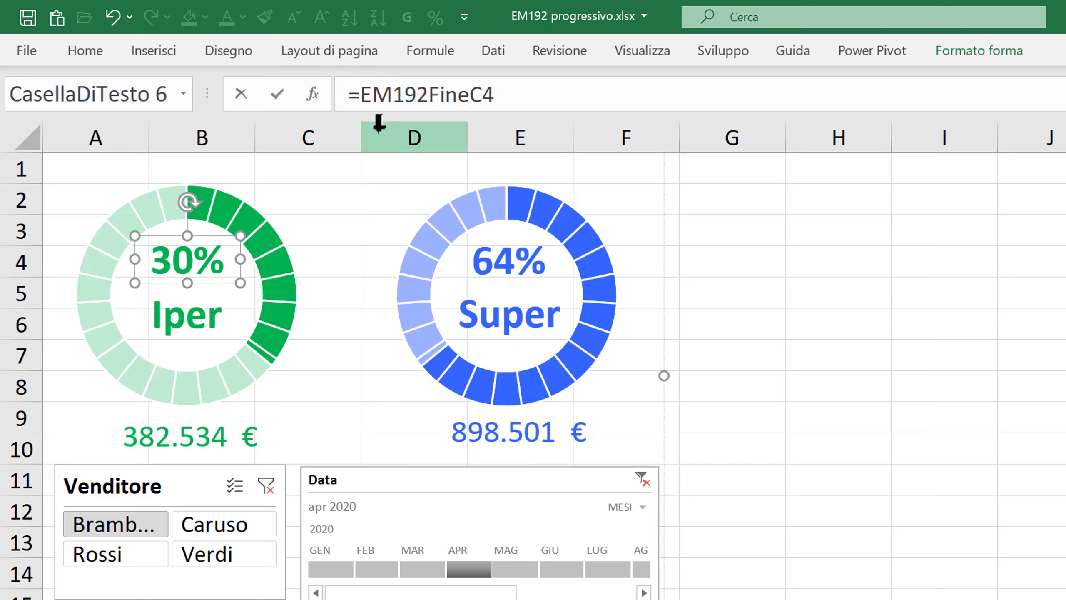
text(!)
key(Return)
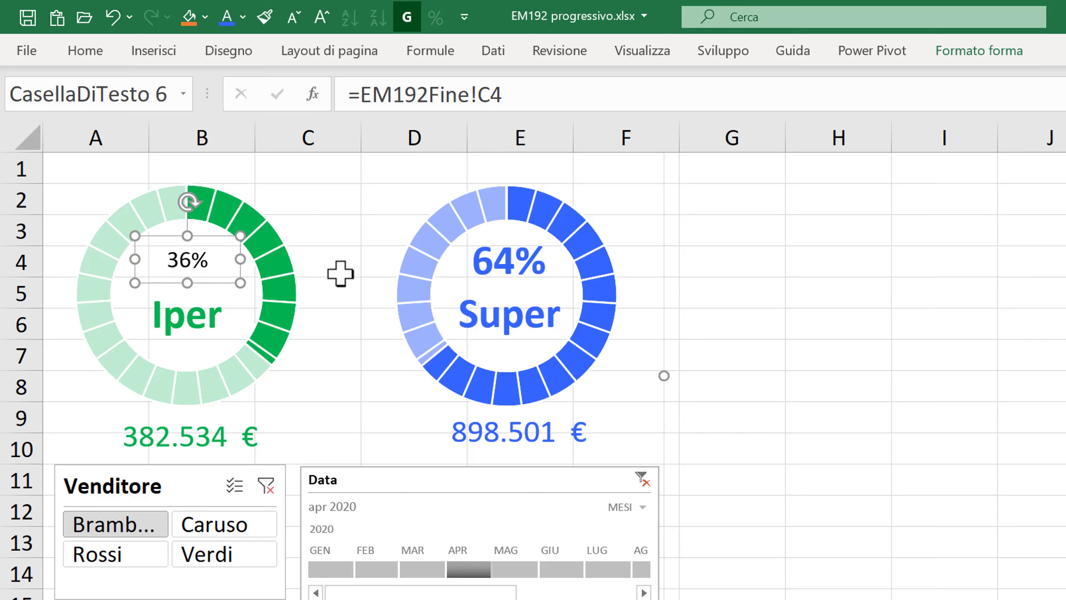
click(495, 261)
click(265, 17)
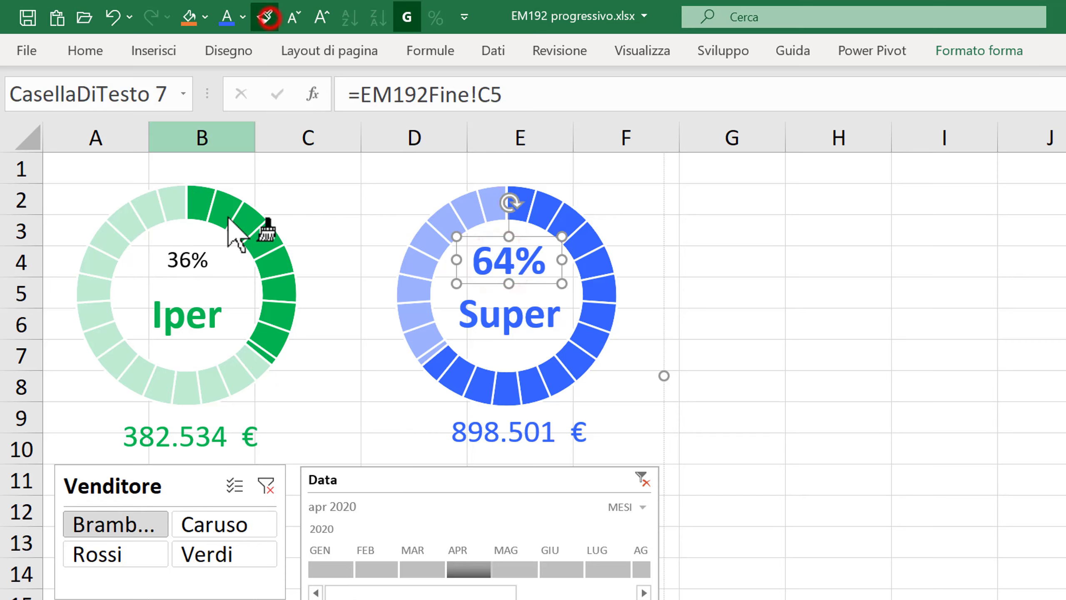
click(189, 262)
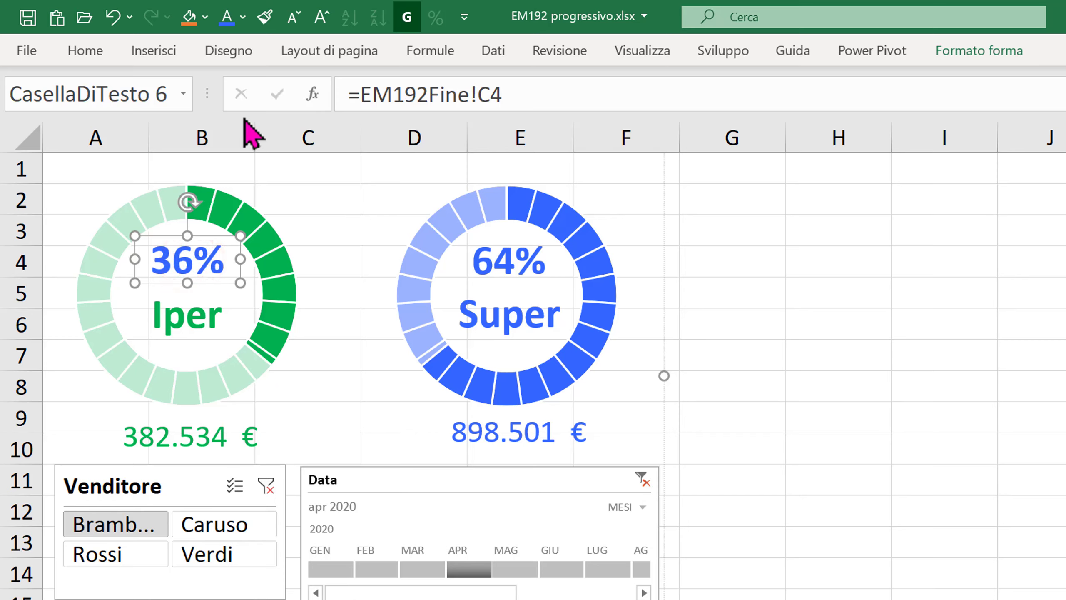
click(242, 17)
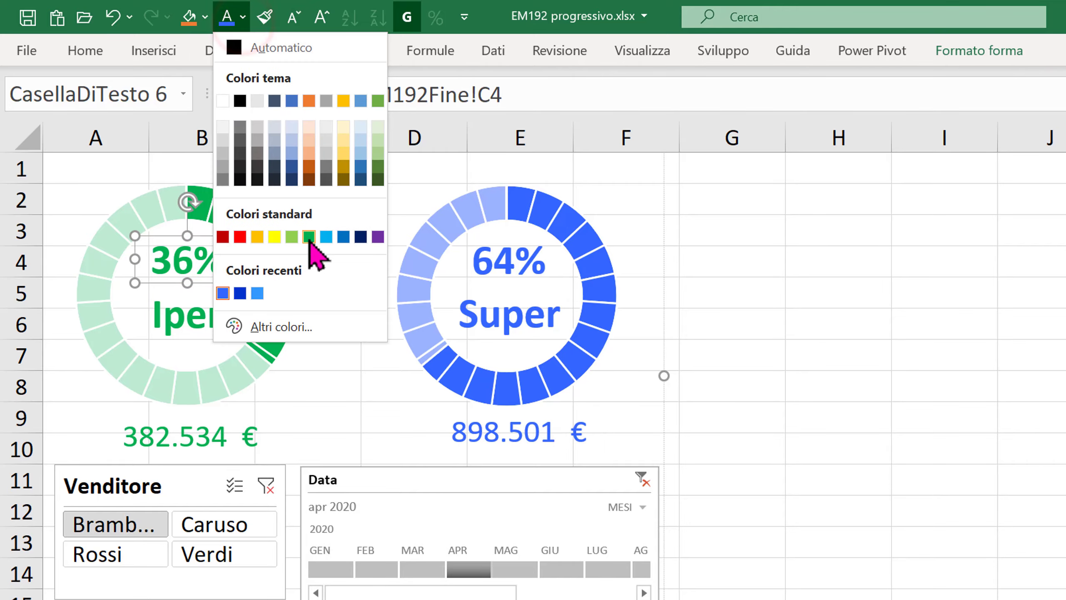
click(309, 236)
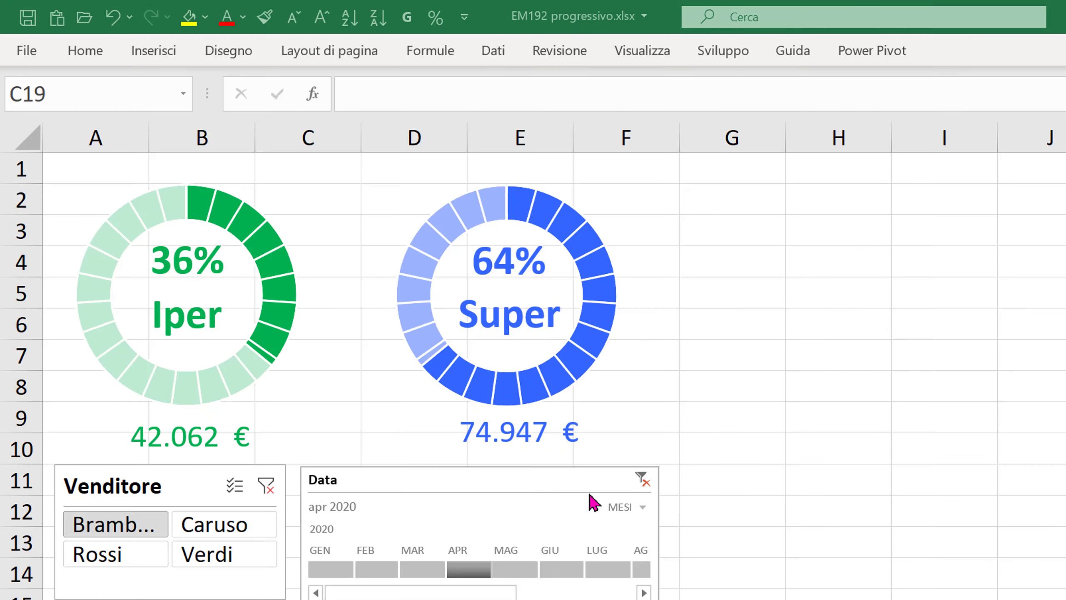
Step: Link the Iper total label to EM192Fine!B4 and colour its 42.062 € text green
click(184, 434)
click(182, 435)
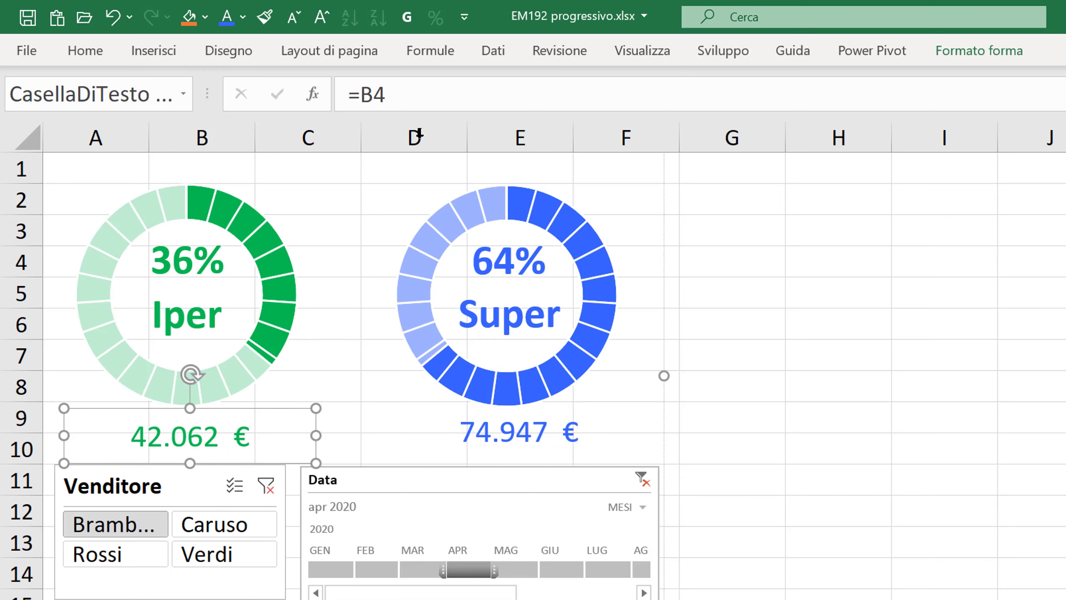
click(365, 91)
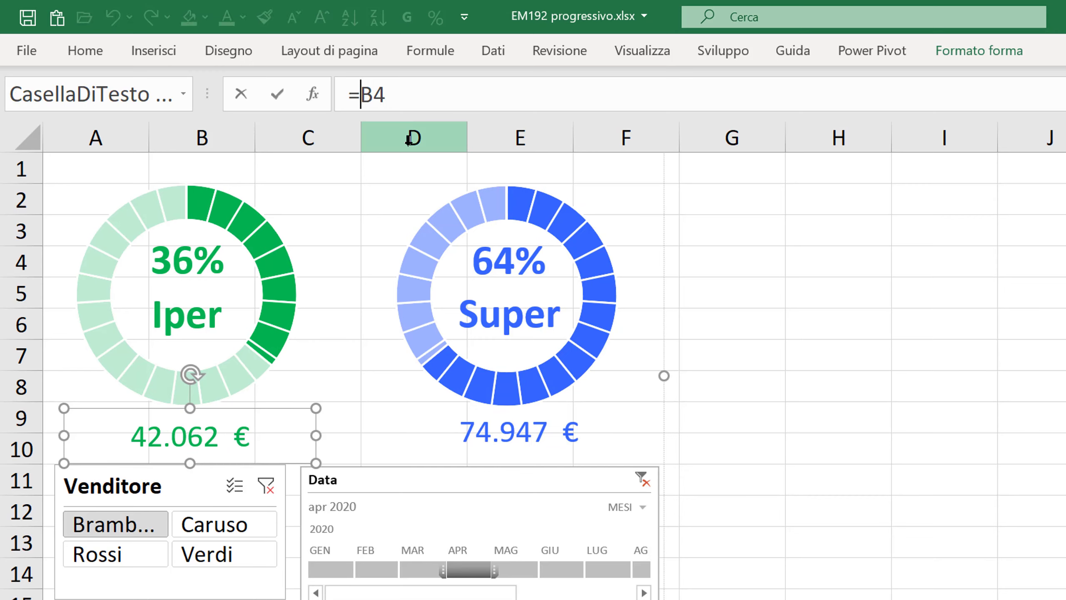
text(EM192Fine!)
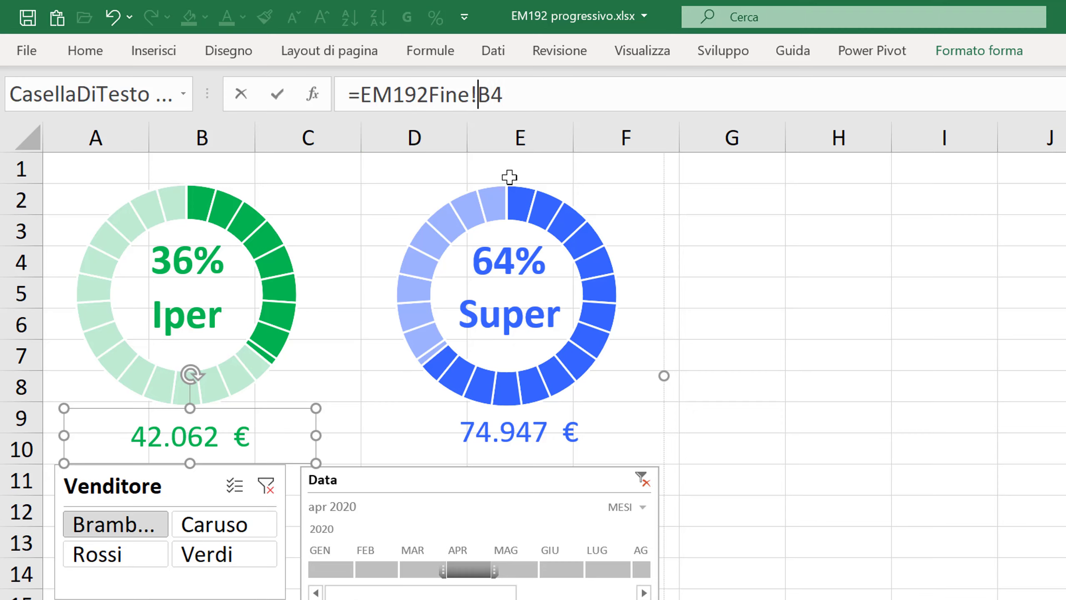
key(Return)
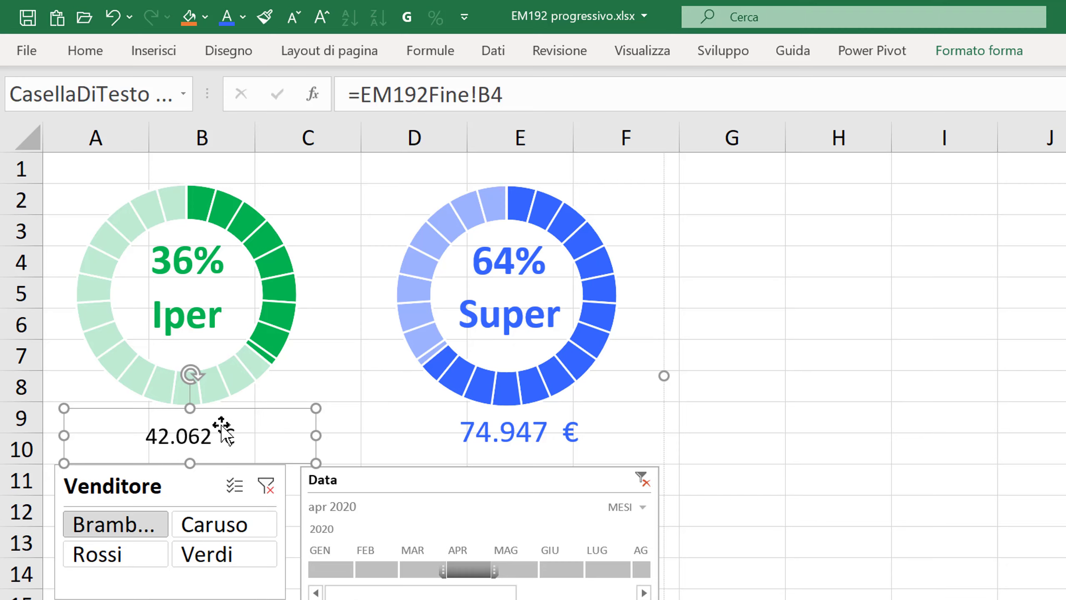
click(483, 432)
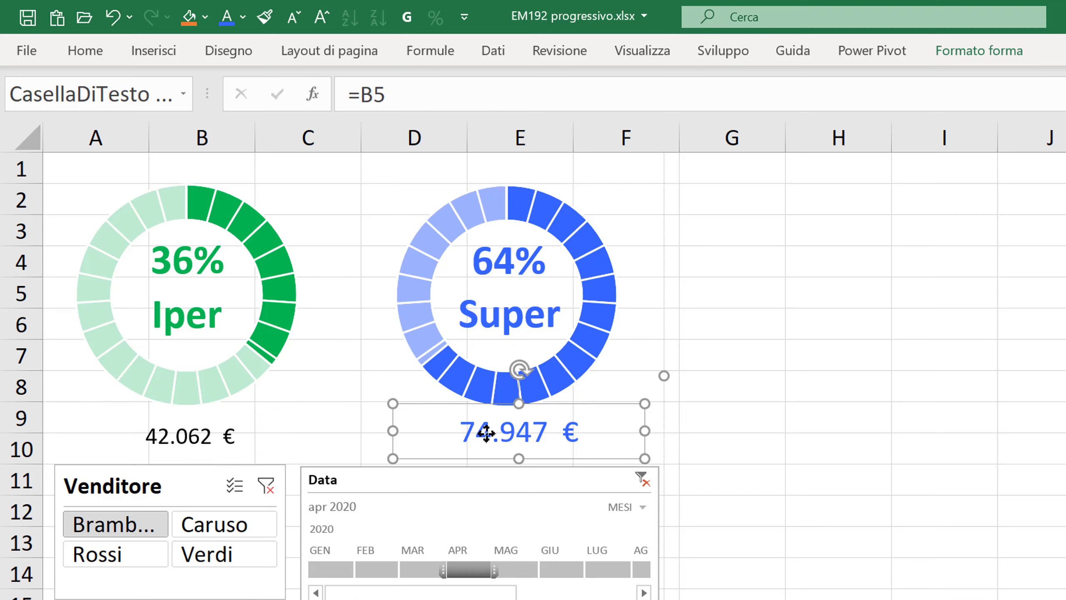
click(153, 426)
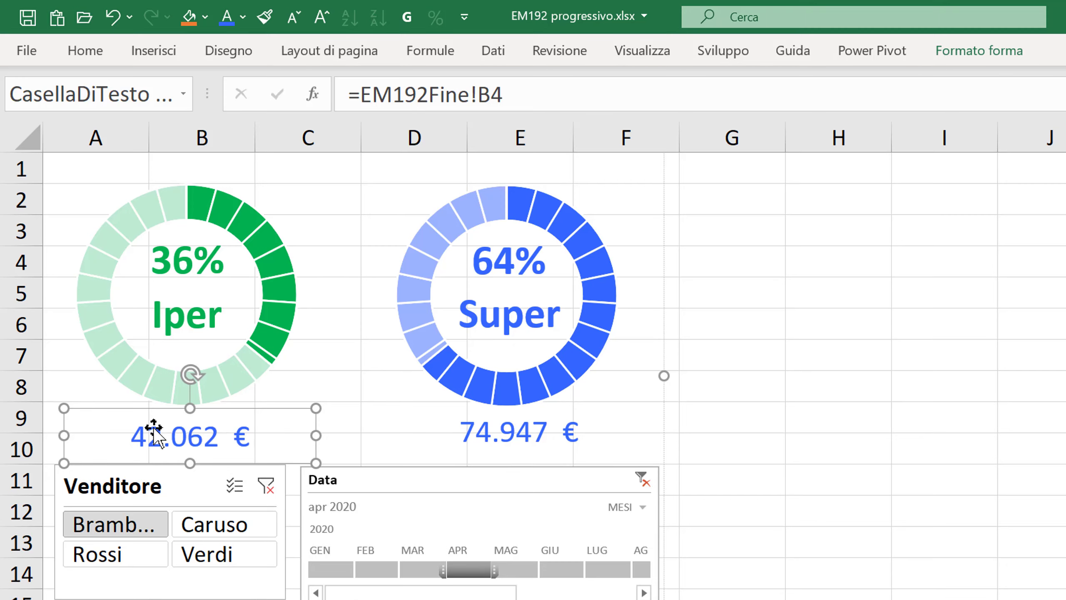
click(244, 17)
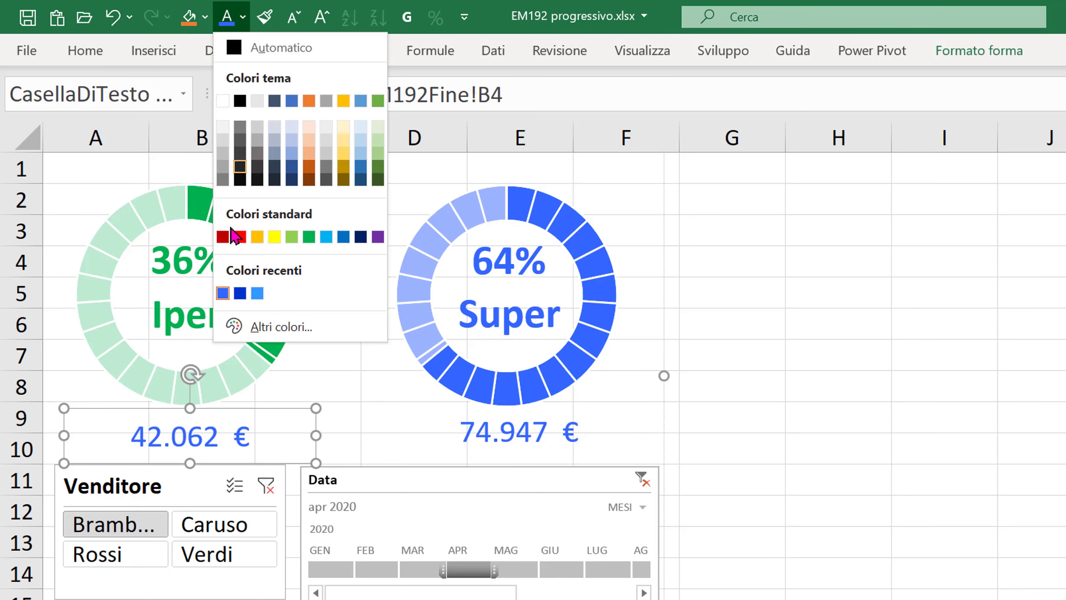
click(309, 237)
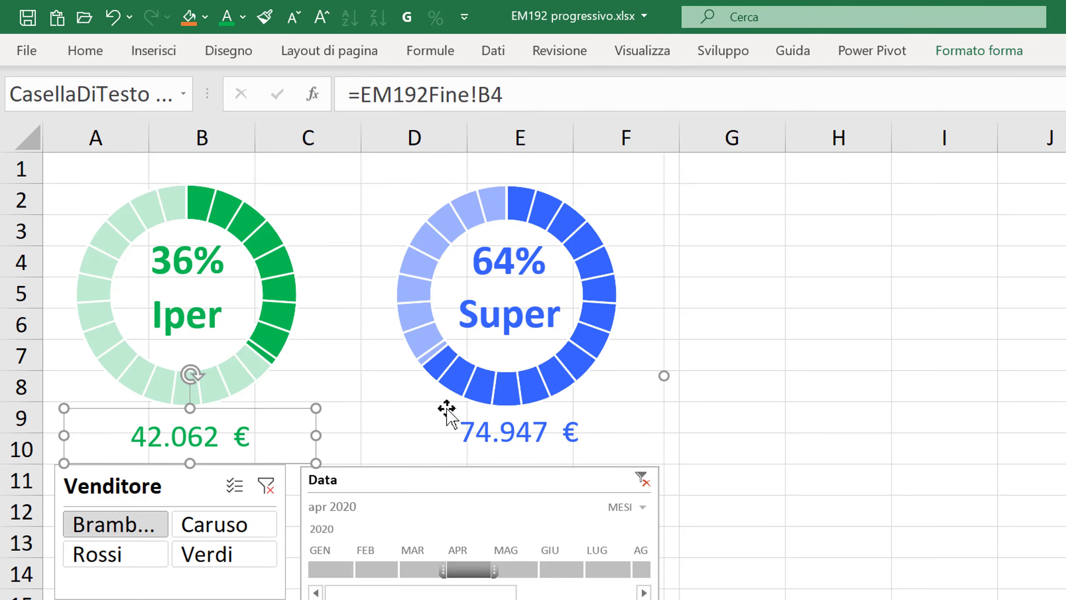
Step: Link the Super total label to EM192Fine!B5 and colour its 74.947 € text blue
click(499, 429)
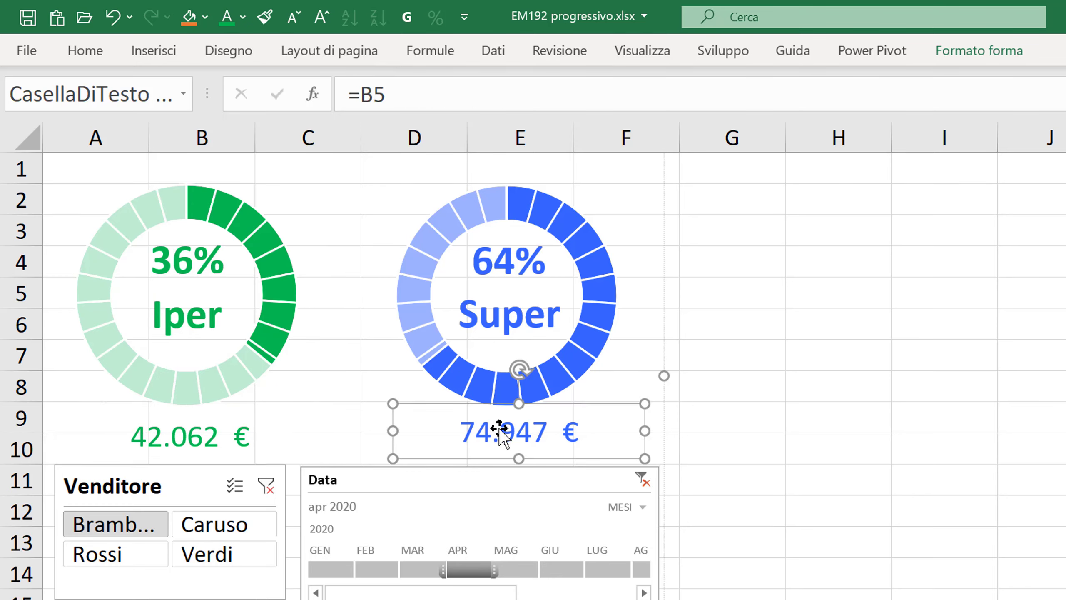
click(363, 93)
text(EM192Fine!)
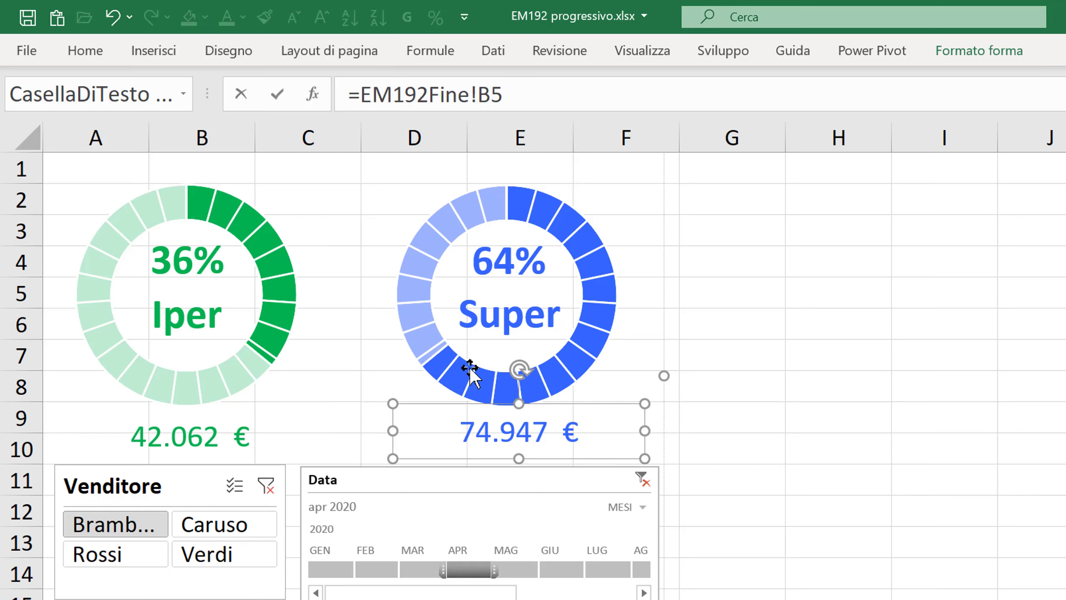
key(Return)
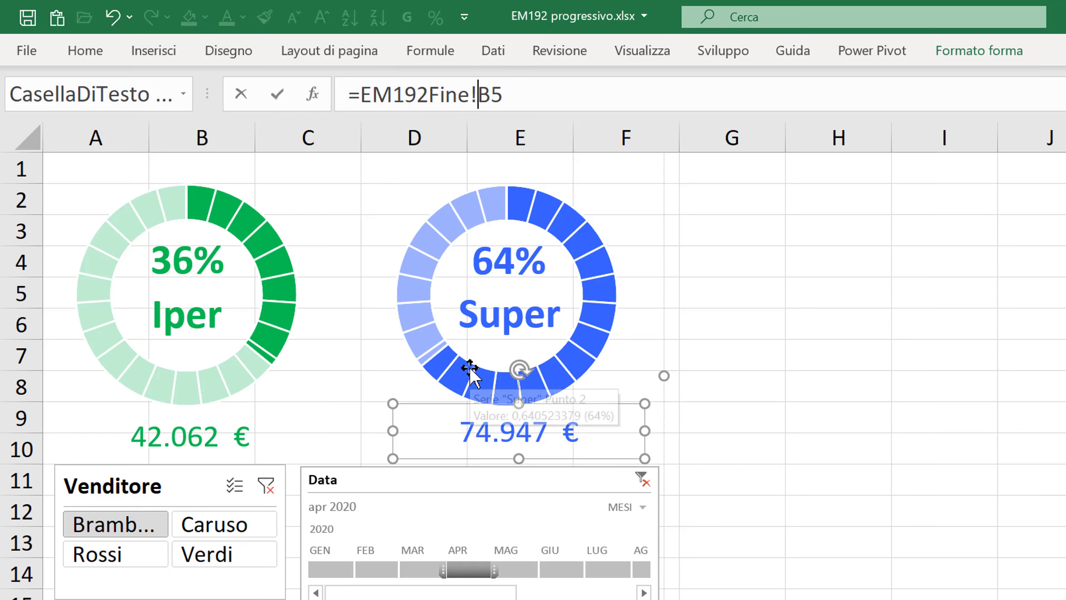
click(207, 437)
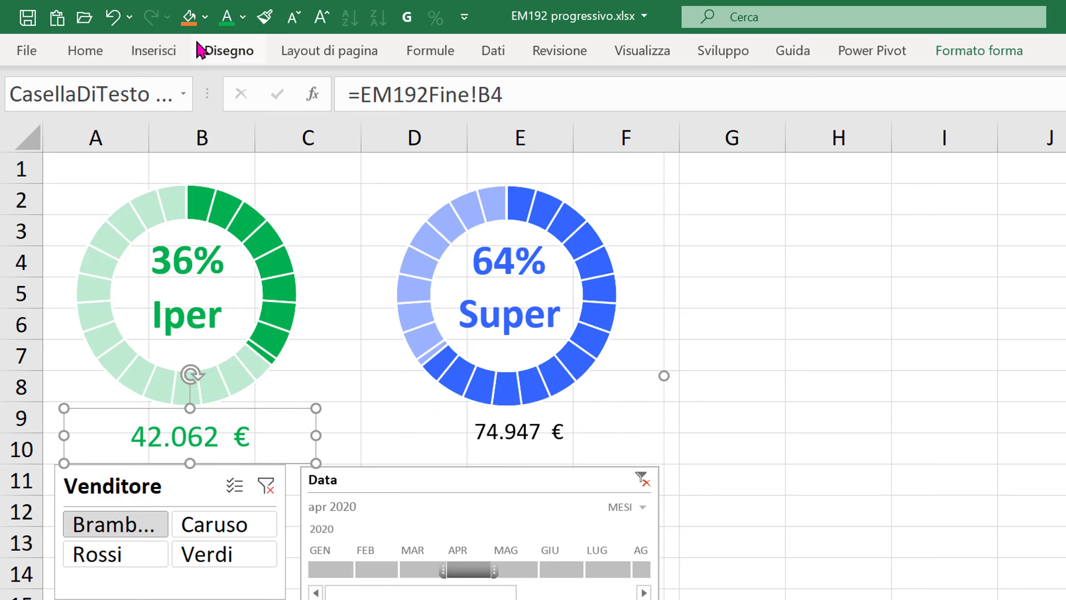
click(265, 17)
click(488, 426)
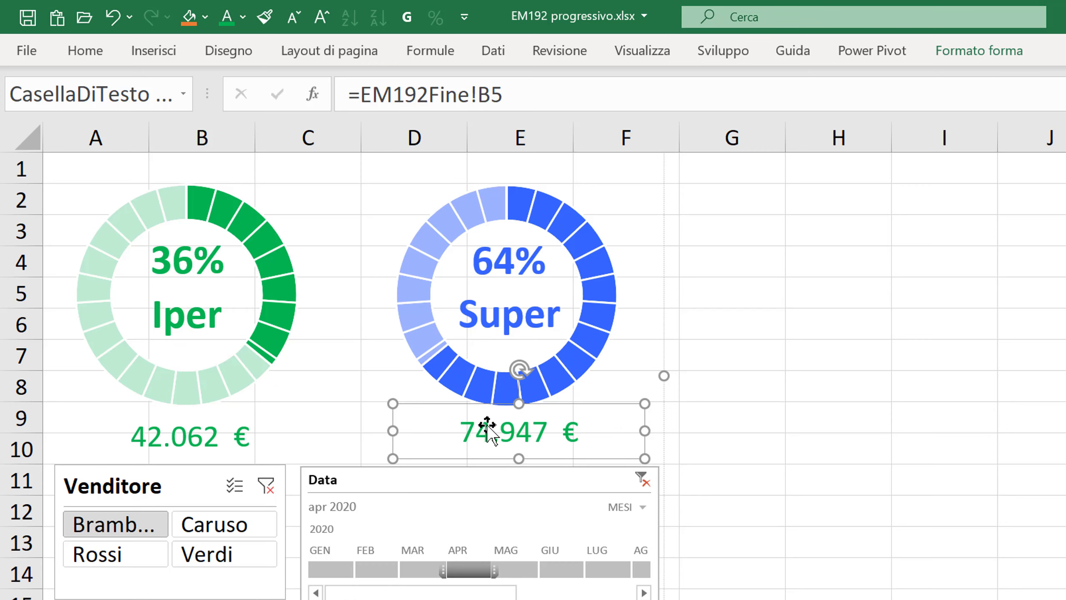
click(243, 16)
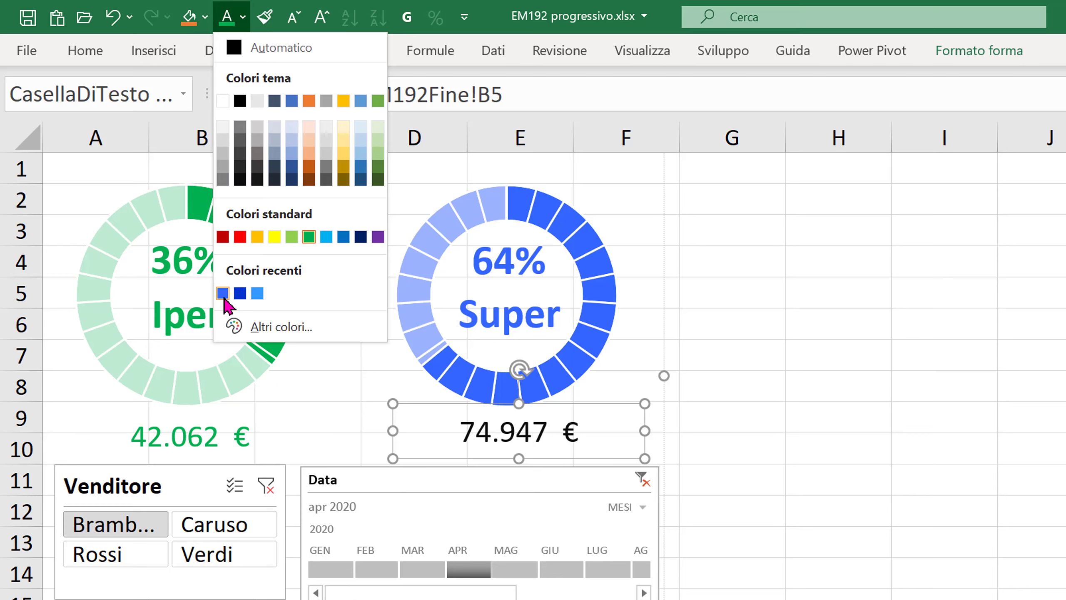
click(228, 289)
click(718, 538)
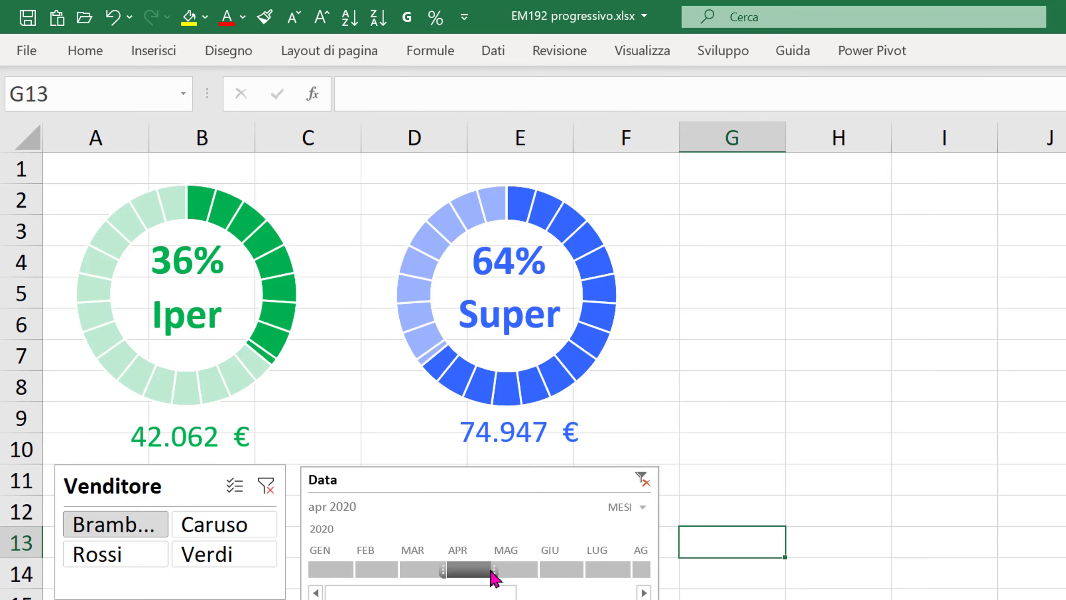
Step: Try March–May 2020 on the Data timeline and single Venditore sellers, then clear the seller filter
drag(494, 570, 541, 569)
drag(413, 566, 403, 567)
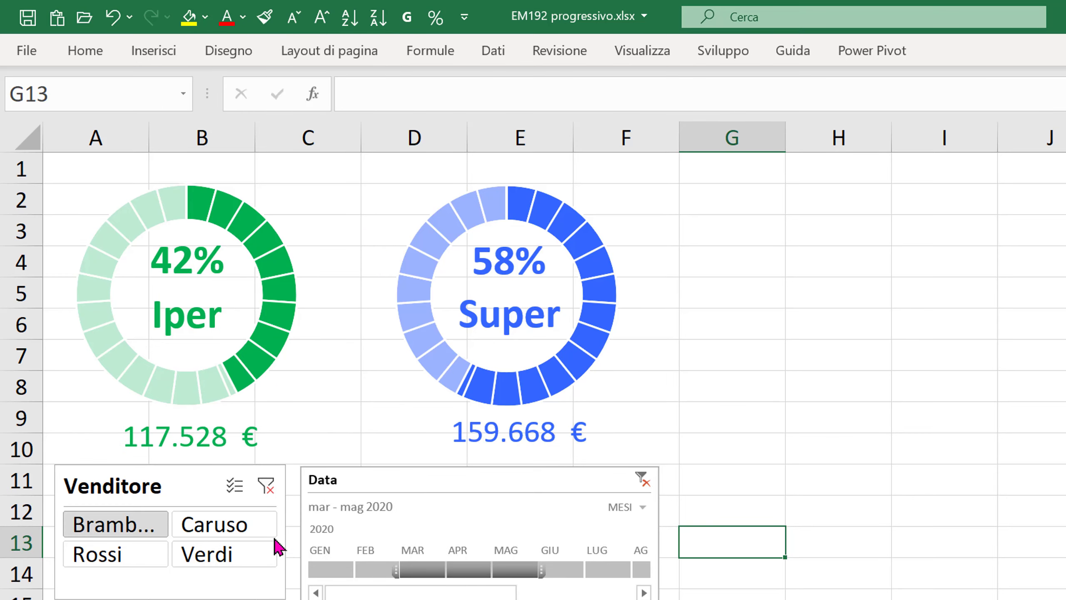
click(222, 531)
click(126, 553)
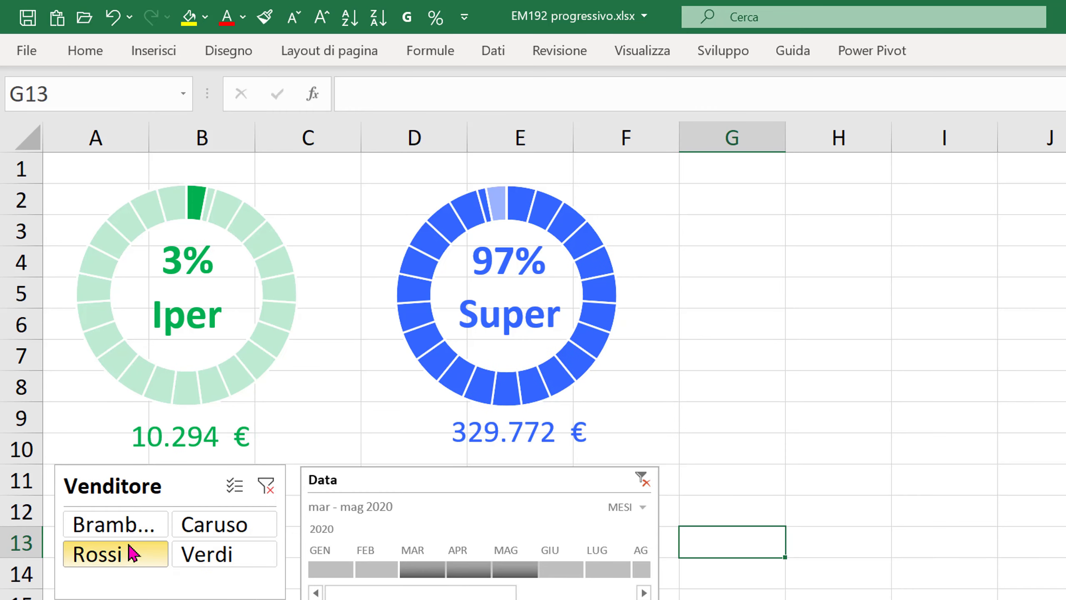
click(155, 524)
click(266, 486)
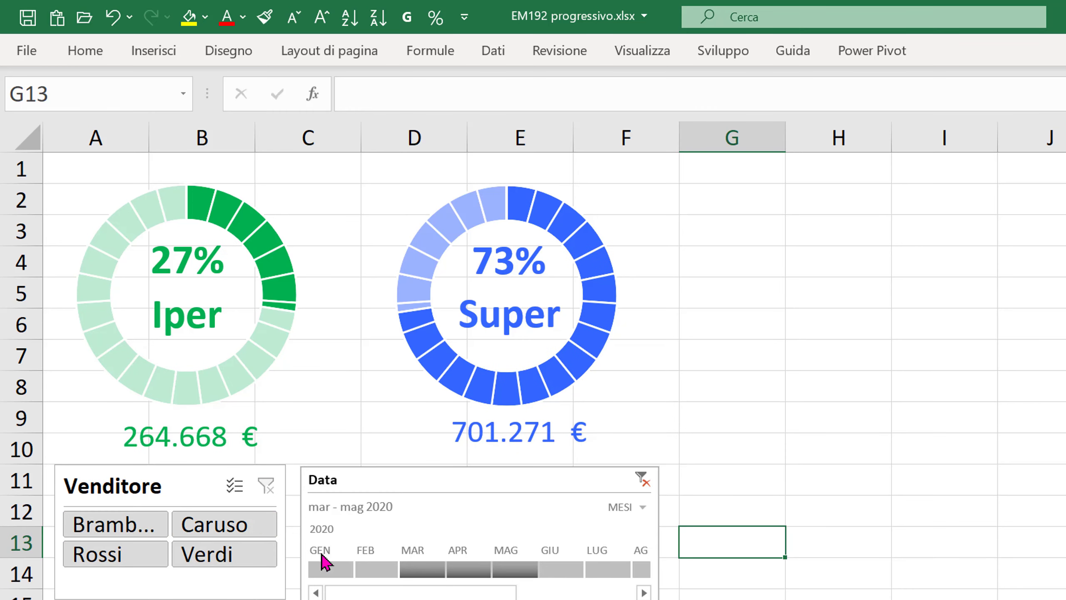
Step: Set the Data timeline to March–June 2020 so the rings read Iper 28% and Super 72%
click(371, 577)
drag(399, 570, 604, 584)
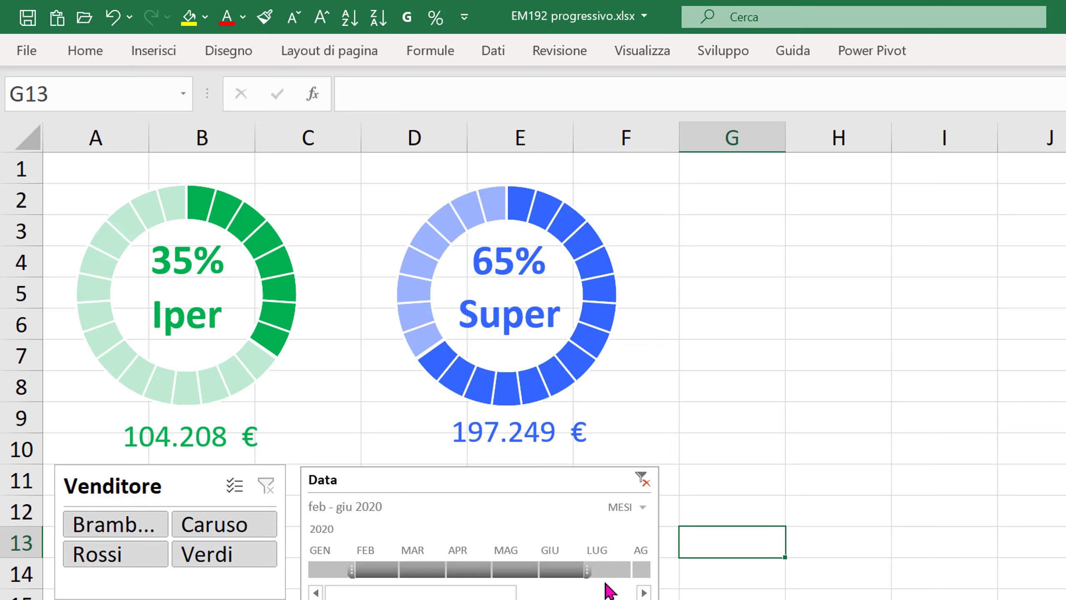
mouse_move(513, 597)
mouse_down()
mouse_move(613, 594)
mouse_move(437, 589)
mouse_up()
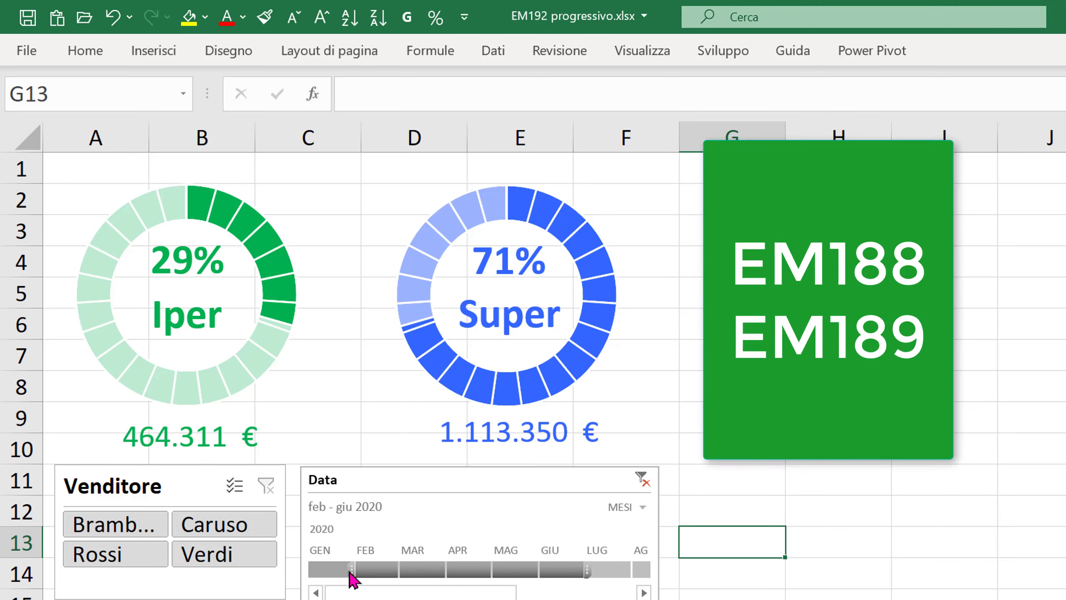
drag(352, 571, 401, 575)
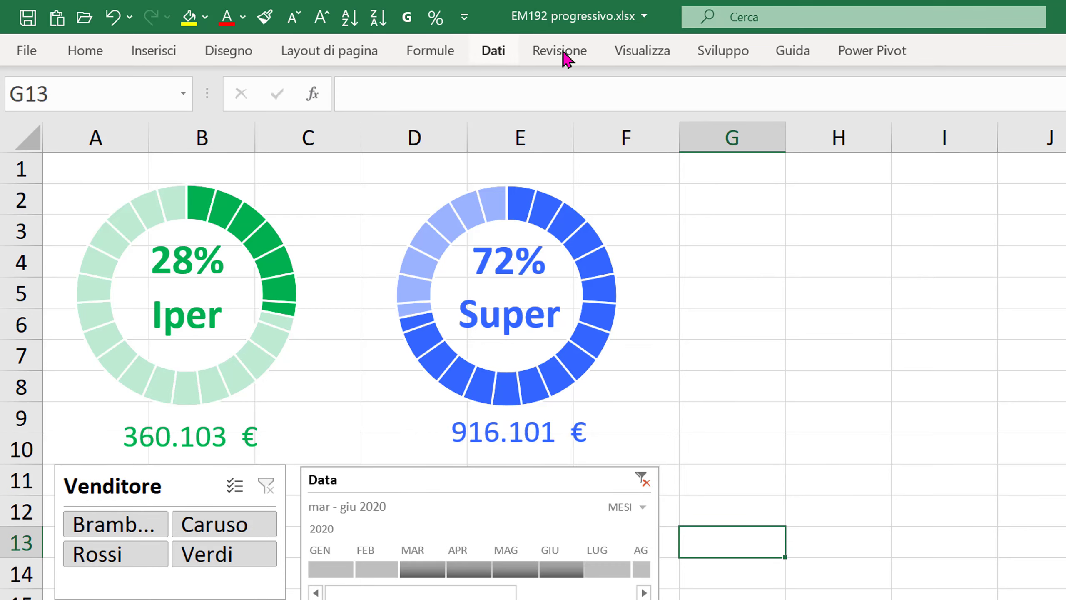
Step: Uncheck Griglia under Visualizza › Mostra, keeping the formula bar visible
click(642, 53)
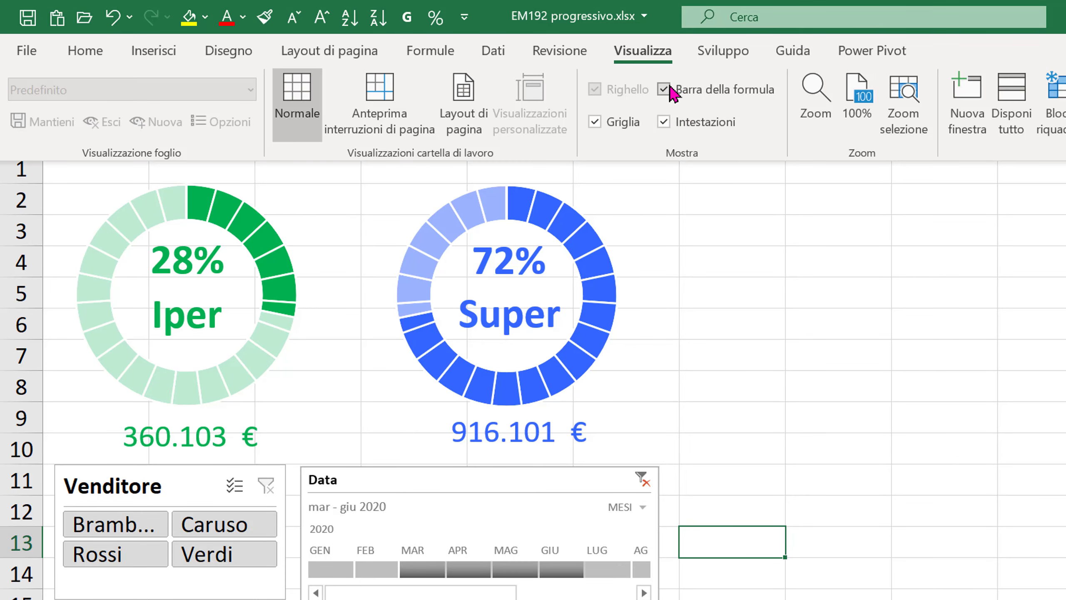
click(671, 87)
click(665, 90)
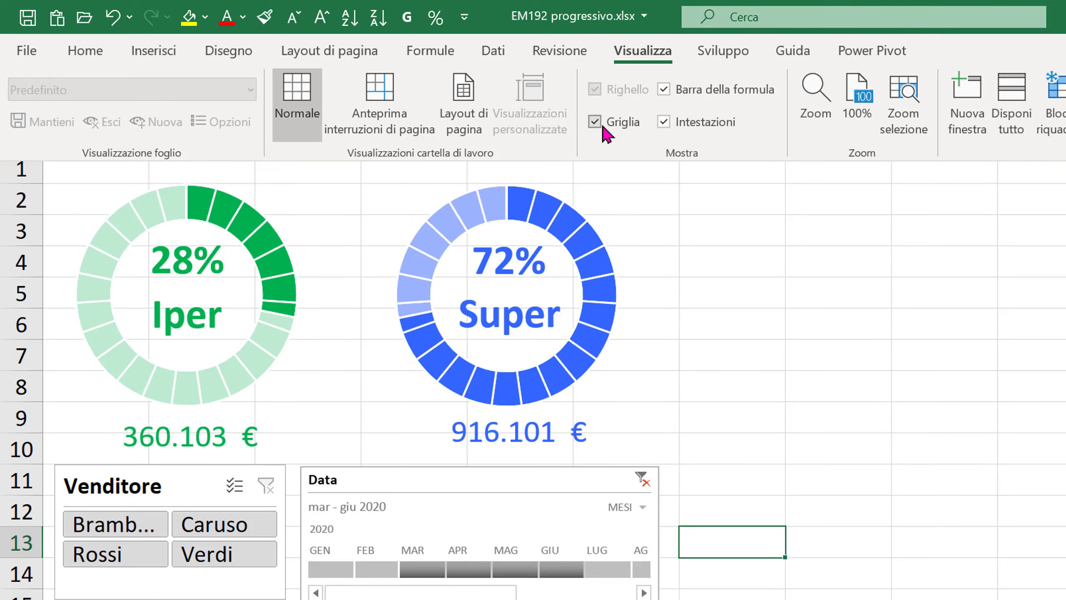
click(761, 304)
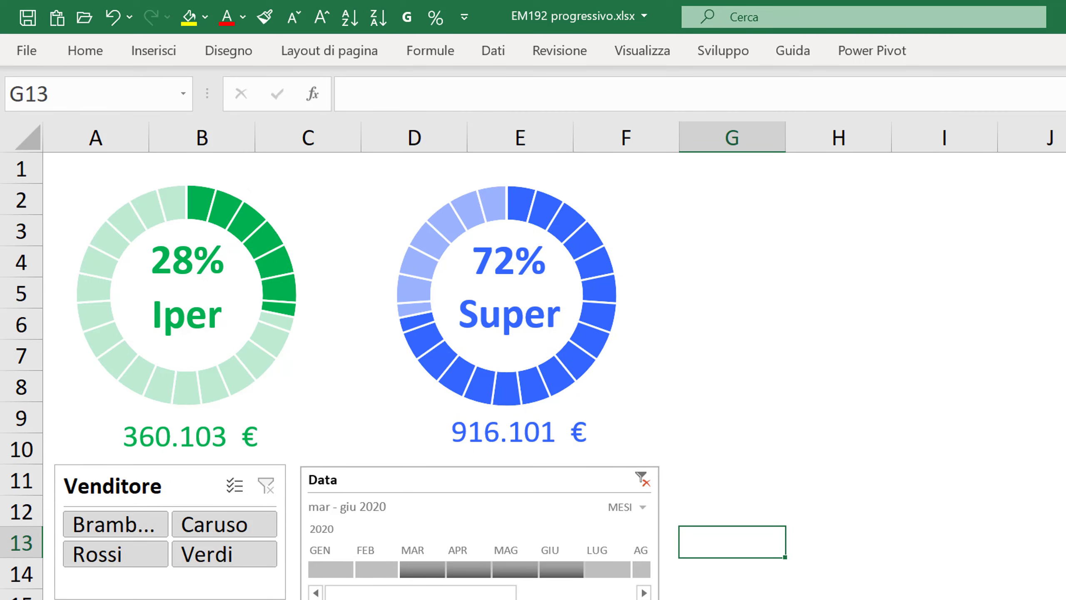